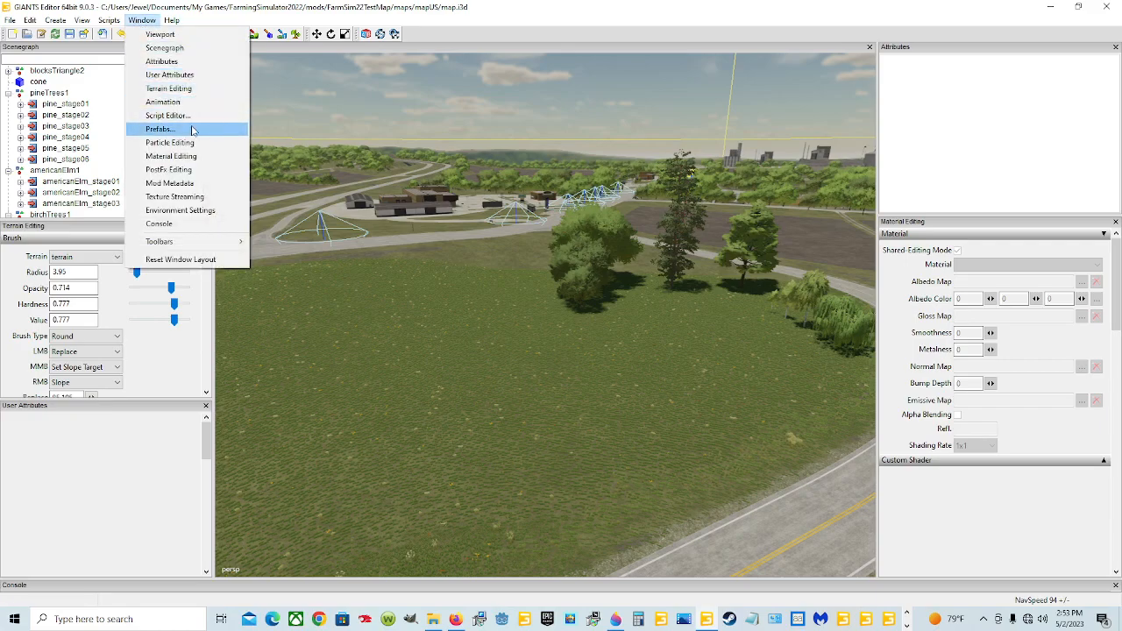
Step: Open the script editor, create a script named tree in the User folder, and clear its default header text
{"action": "left_click", "coordinate": [173, 116]}
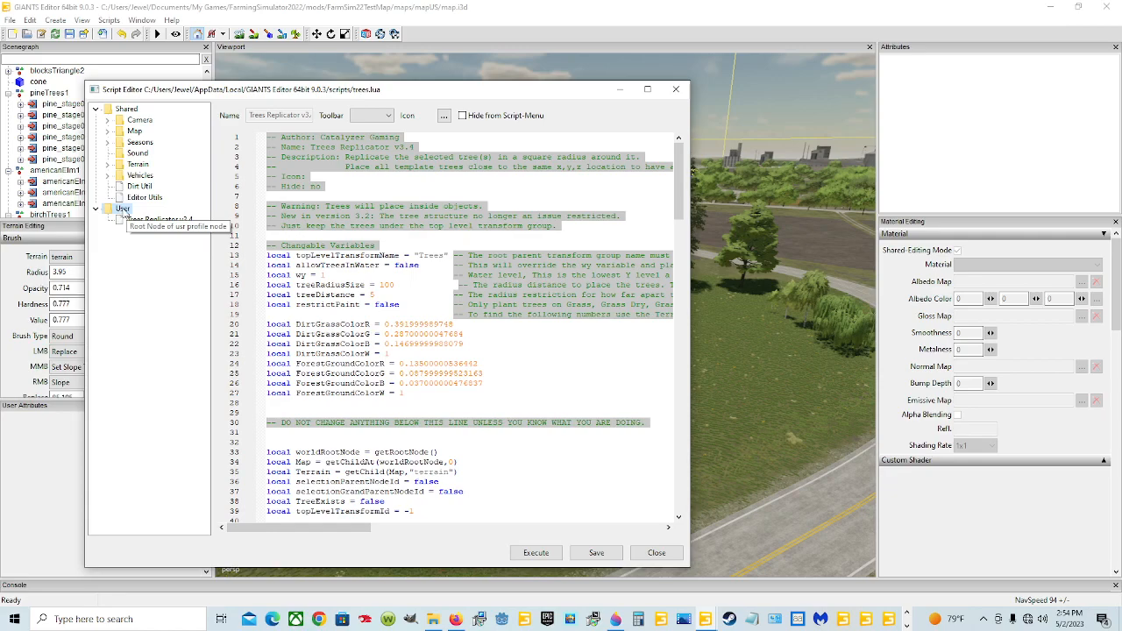
{"action": "right_click", "coordinate": [124, 208]}
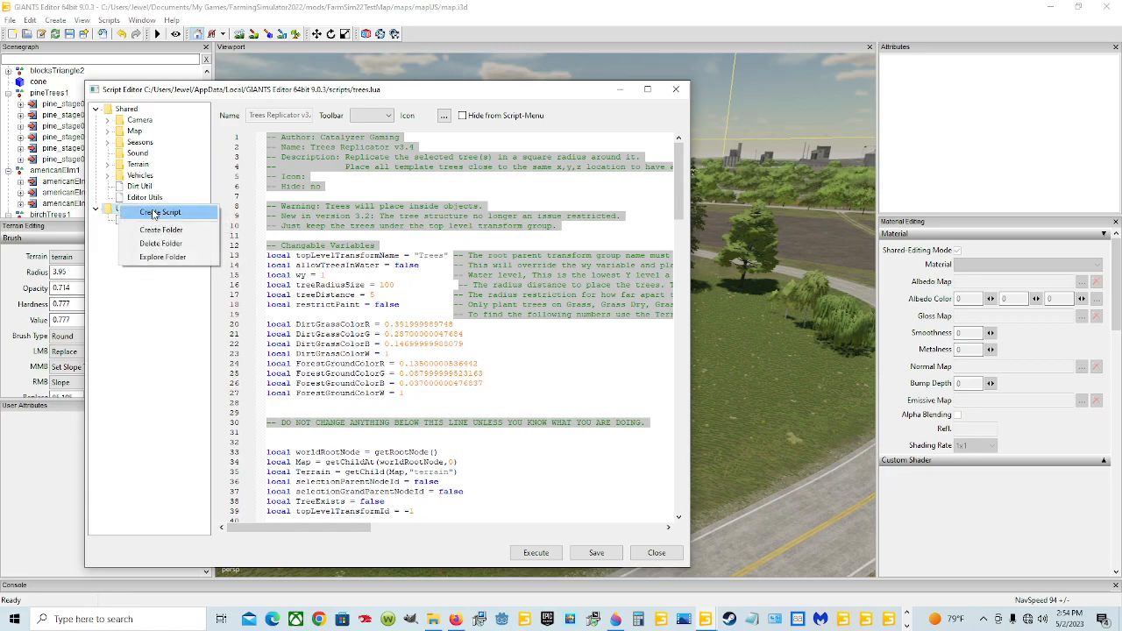
{"action": "left_click", "coordinate": [154, 213]}
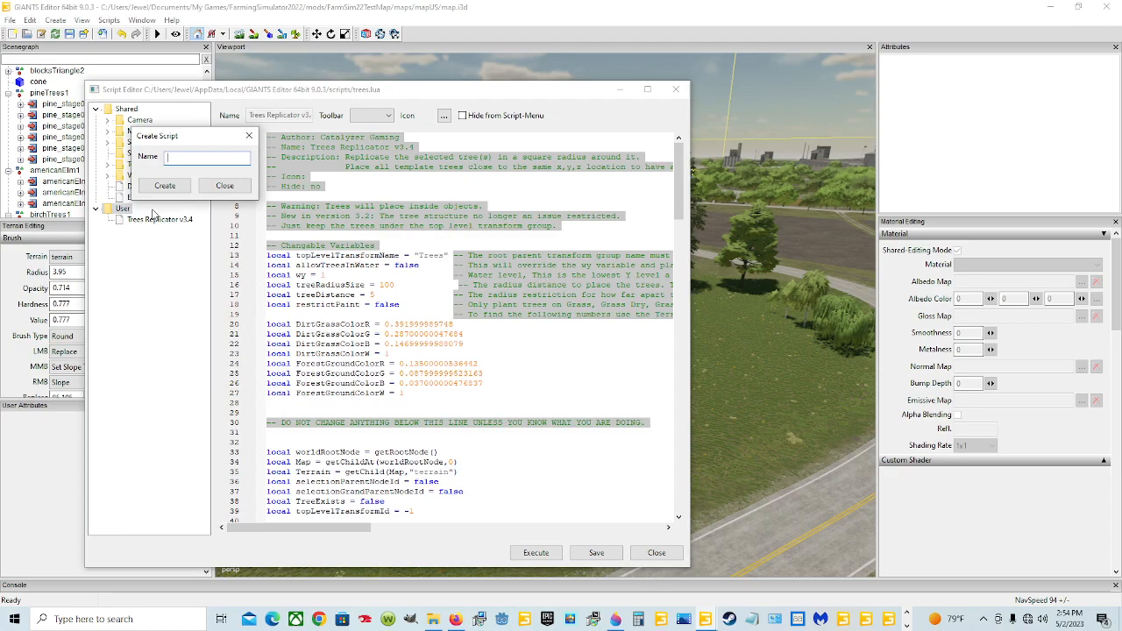
{"action": "type", "text": "tree"}
{"action": "left_click", "coordinate": [175, 192]}
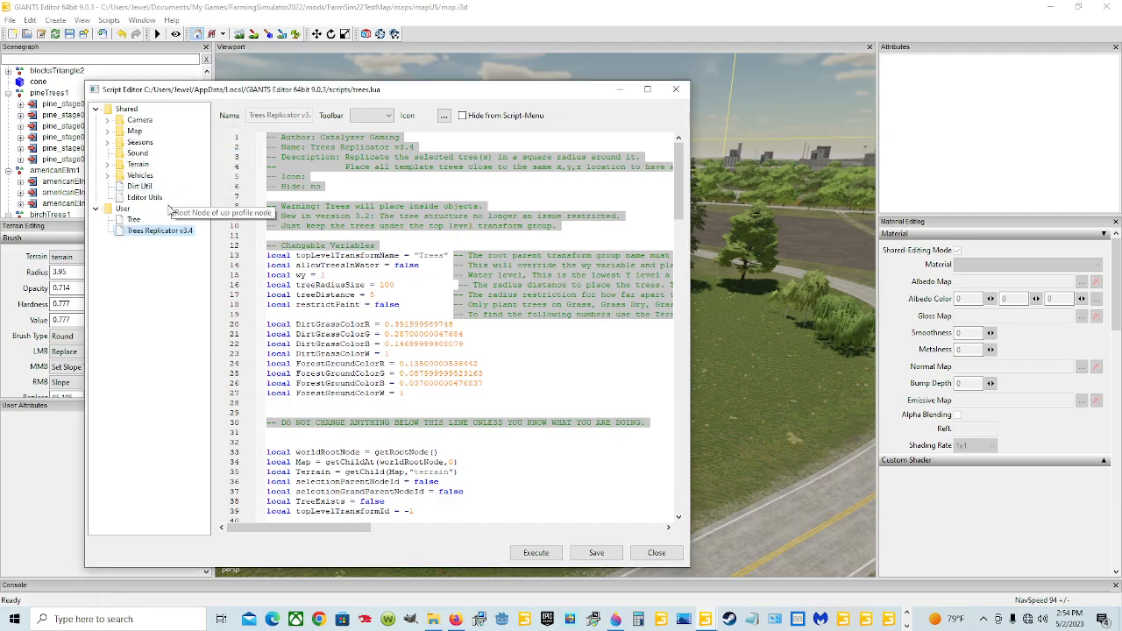
{"action": "left_click", "coordinate": [136, 220]}
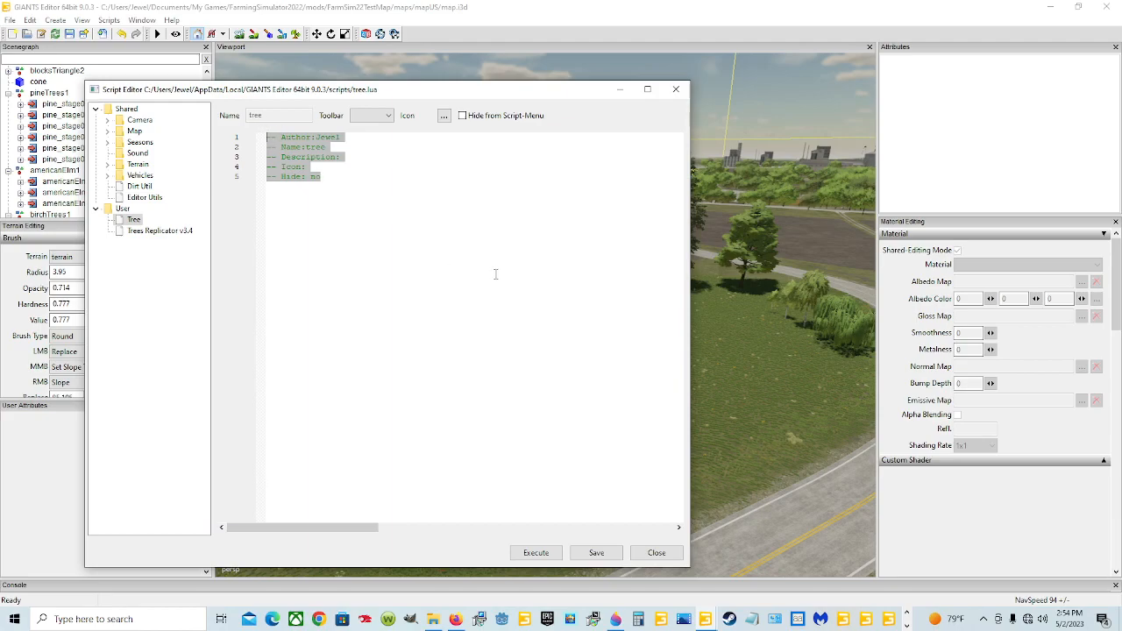
{"action": "key", "text": "Delete"}
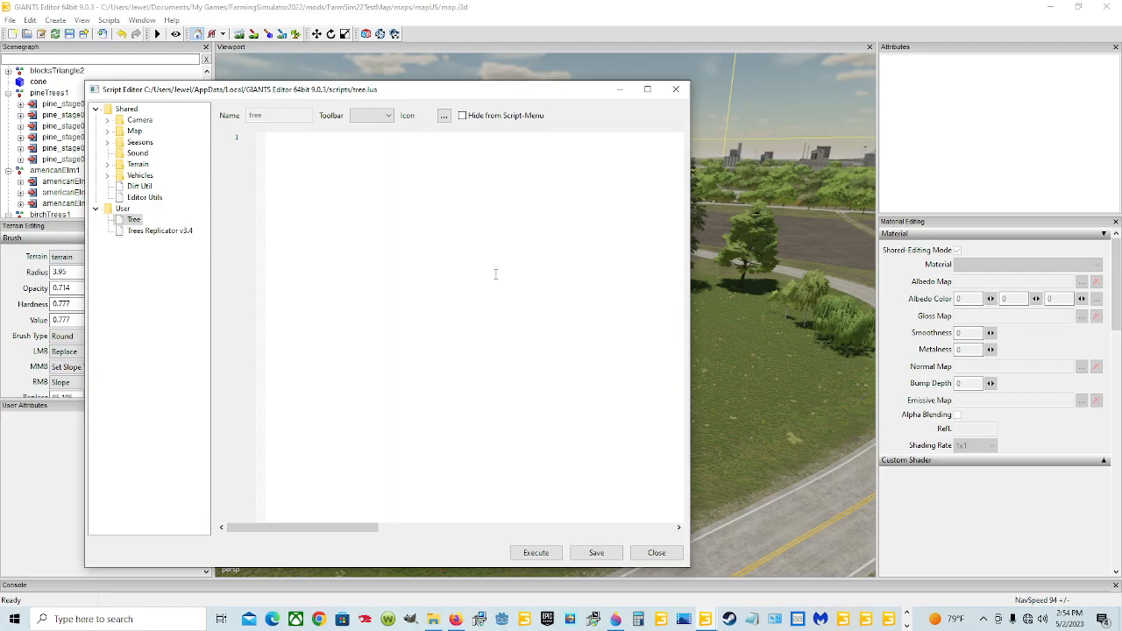
Step: Switch to the Downloads folder, open Tree_Replicator_3.4(1) in Notepad, and copy its entire script text
{"action": "mouse_move", "coordinate": [440, 614]}
{"action": "left_click", "coordinate": [440, 578]}
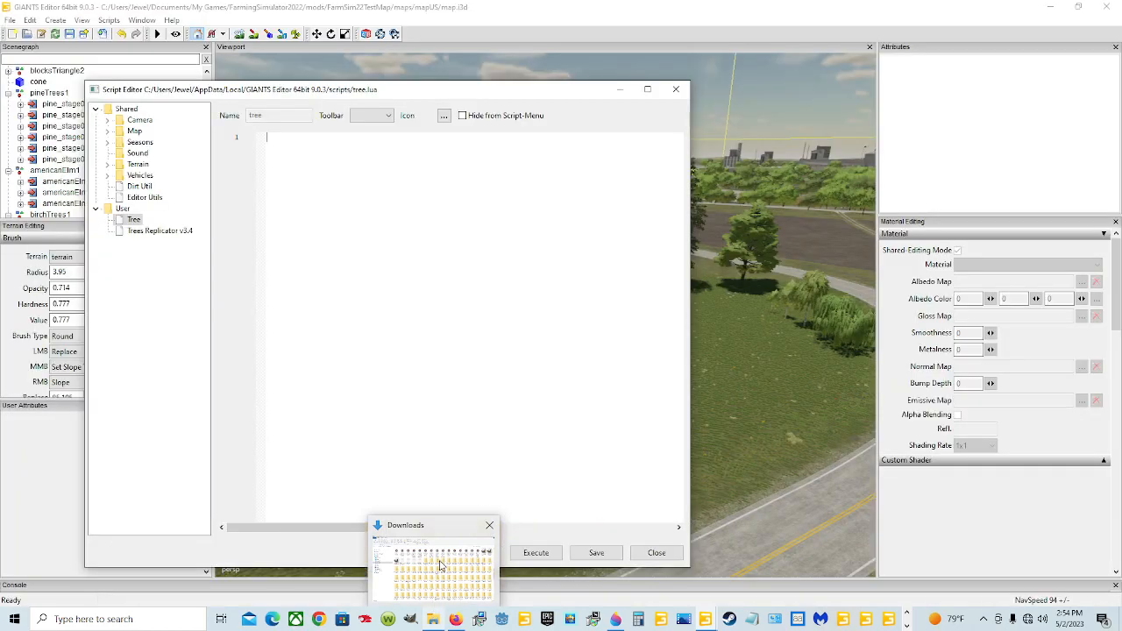
{"action": "left_click", "coordinate": [440, 565]}
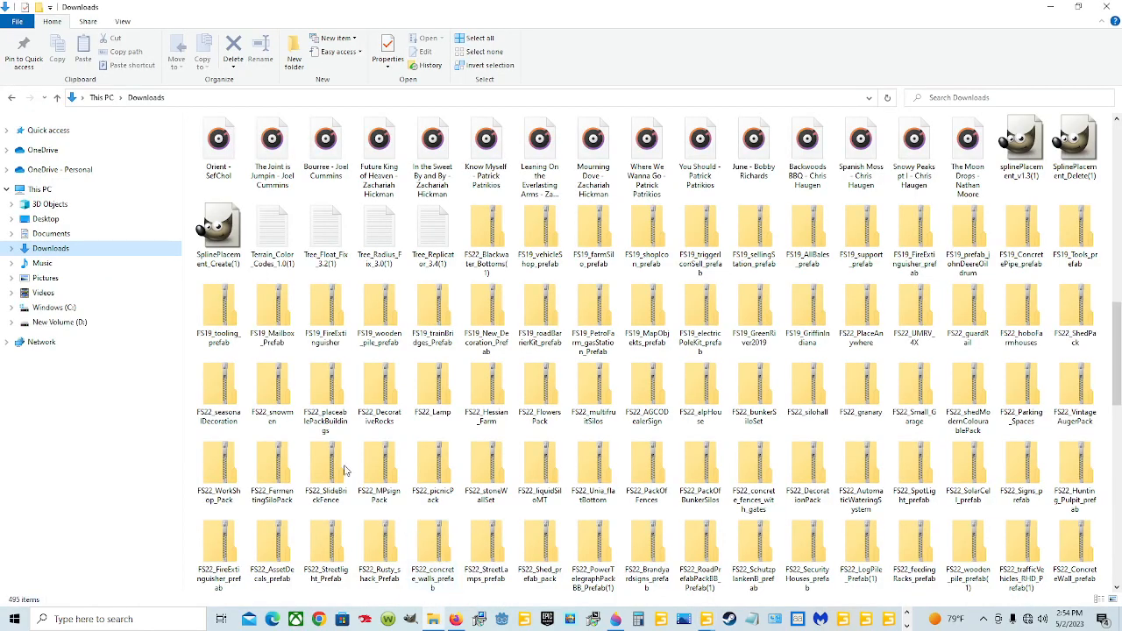
{"action": "double_click", "coordinate": [440, 255]}
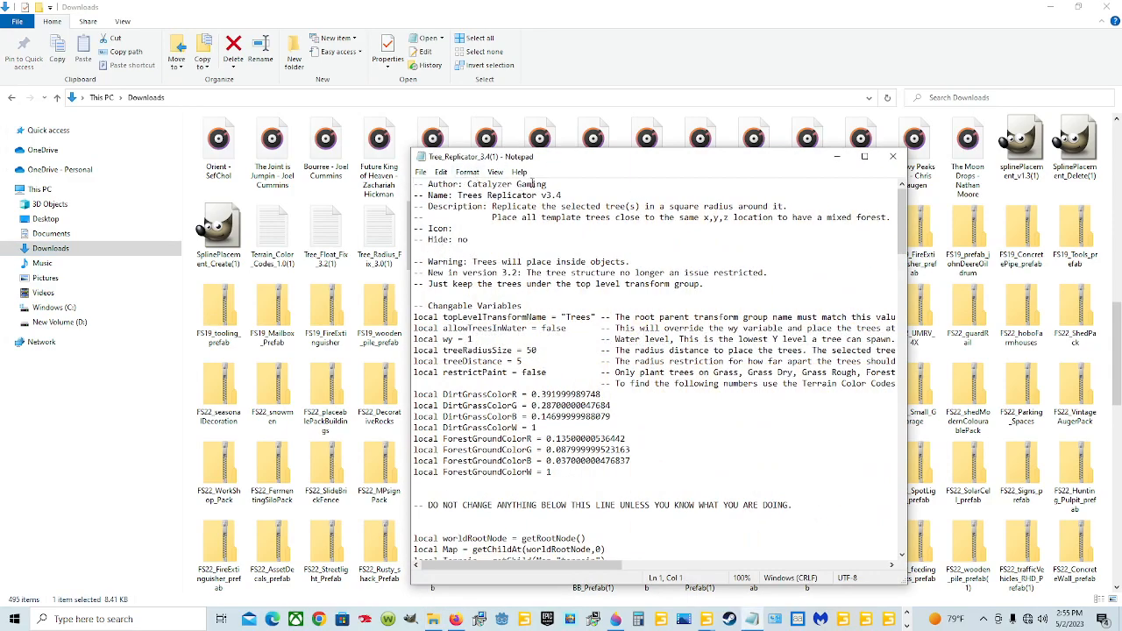
{"action": "left_click_drag", "start_coordinate": [903, 220], "coordinate": [907, 548]}
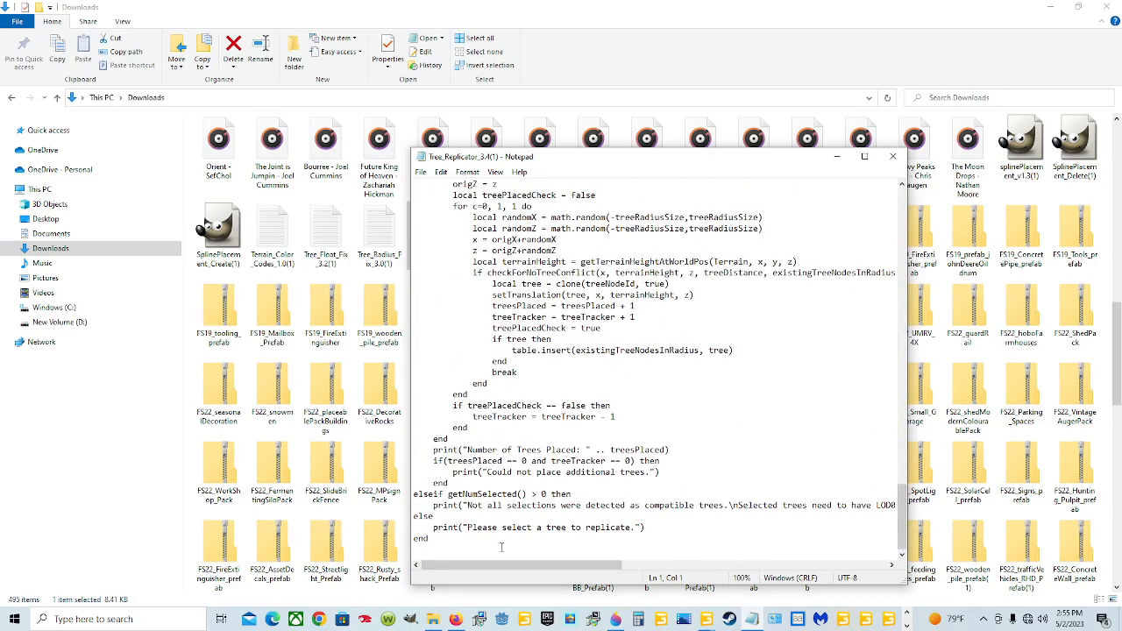
{"action": "left_click", "coordinate": [471, 547]}
{"action": "left_click_drag", "start_coordinate": [471, 548], "coordinate": [413, 86]}
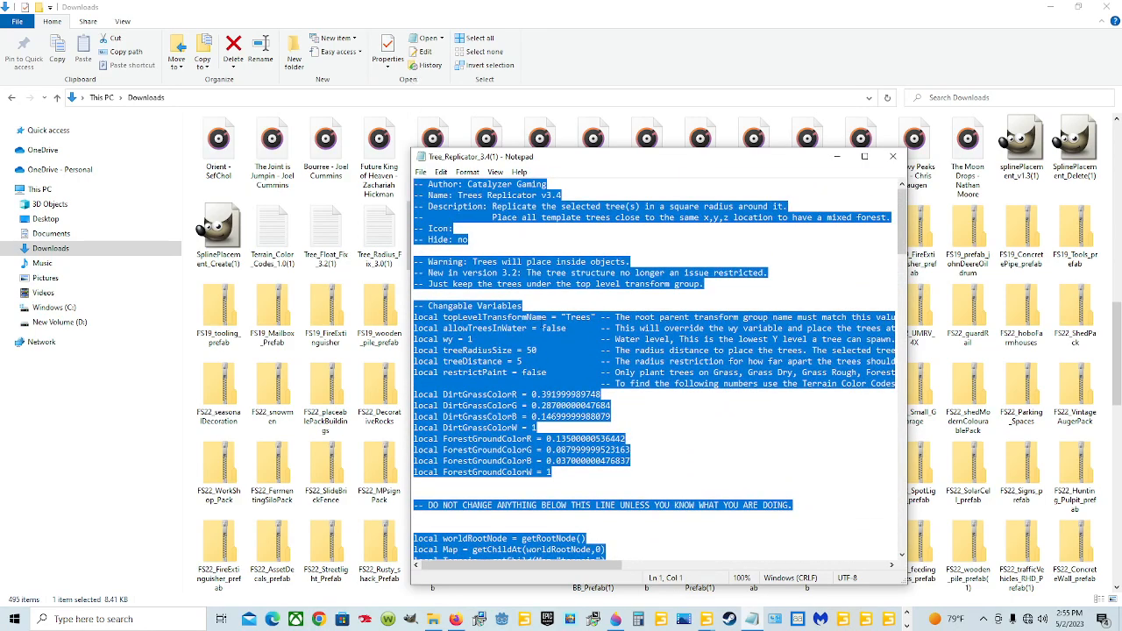
{"action": "right_click", "coordinate": [543, 352]}
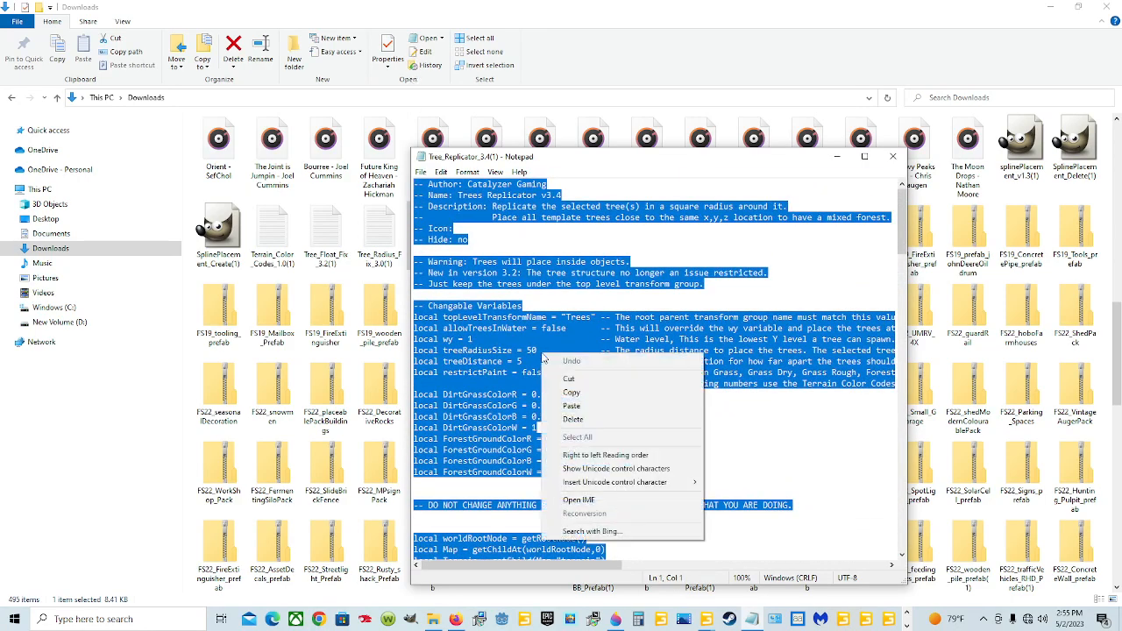
{"action": "left_click", "coordinate": [595, 393]}
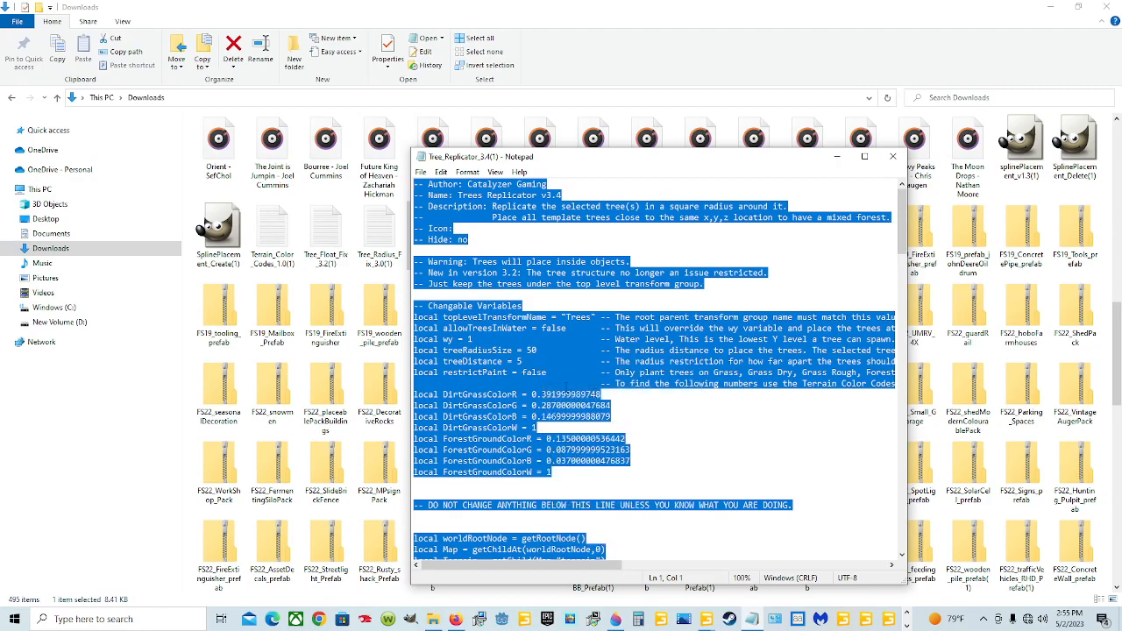
{"action": "left_click", "coordinate": [701, 424]}
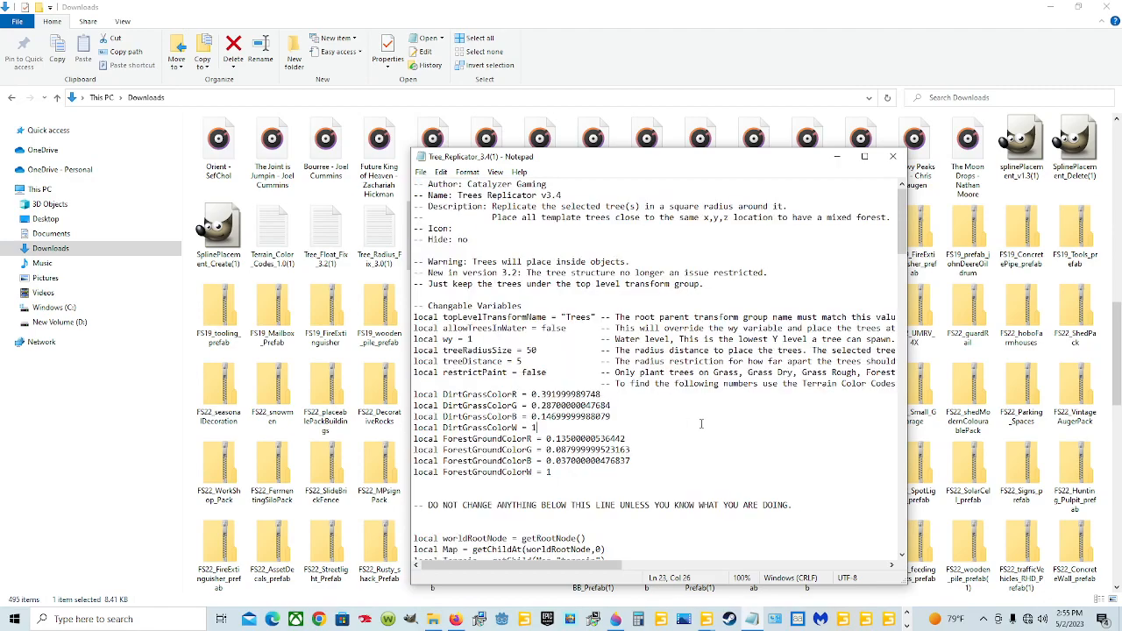
{"action": "left_click", "coordinate": [837, 156]}
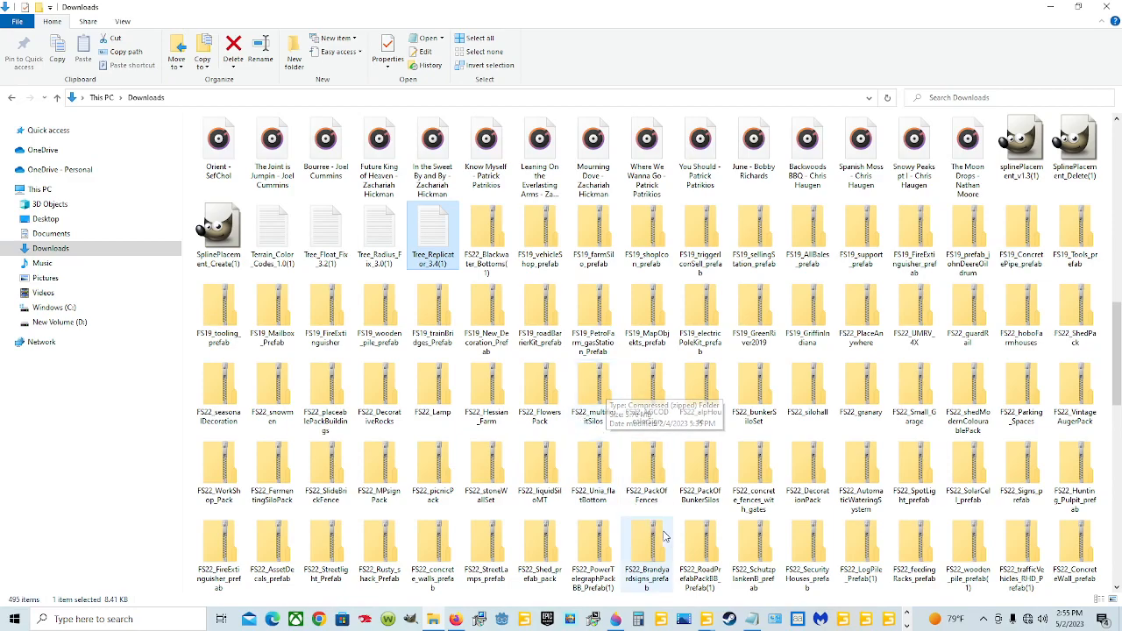
Step: Return to GIANTS Editor and paste the copied Trees Replicator v3.4 code into the empty tree script
{"action": "mouse_move", "coordinate": [726, 619]}
{"action": "left_click", "coordinate": [682, 574]}
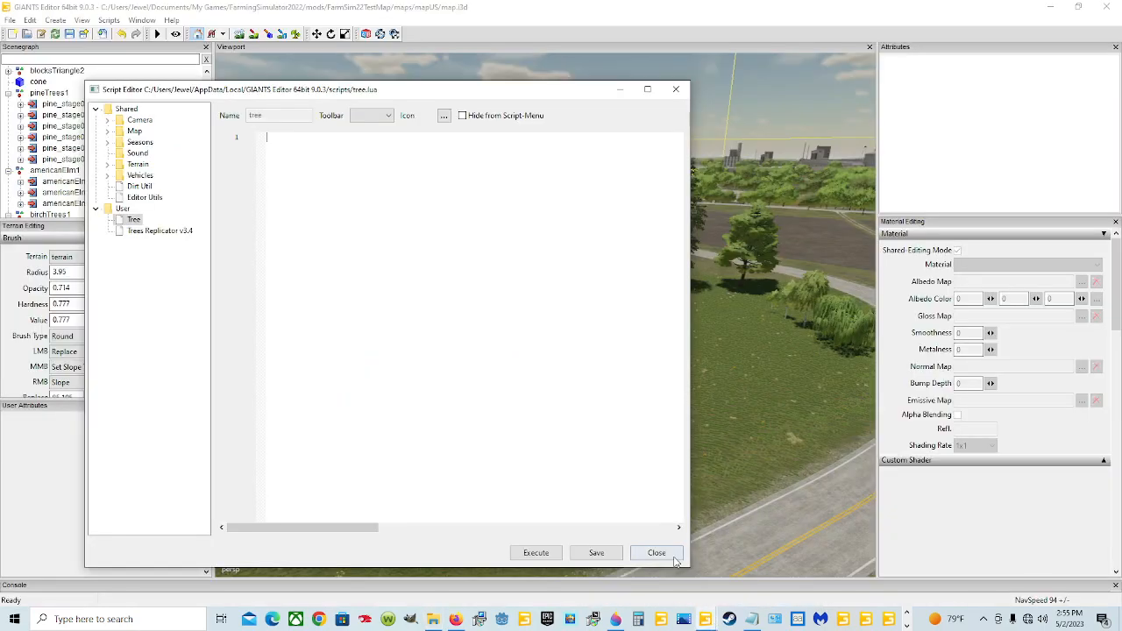
{"action": "right_click", "coordinate": [352, 253]}
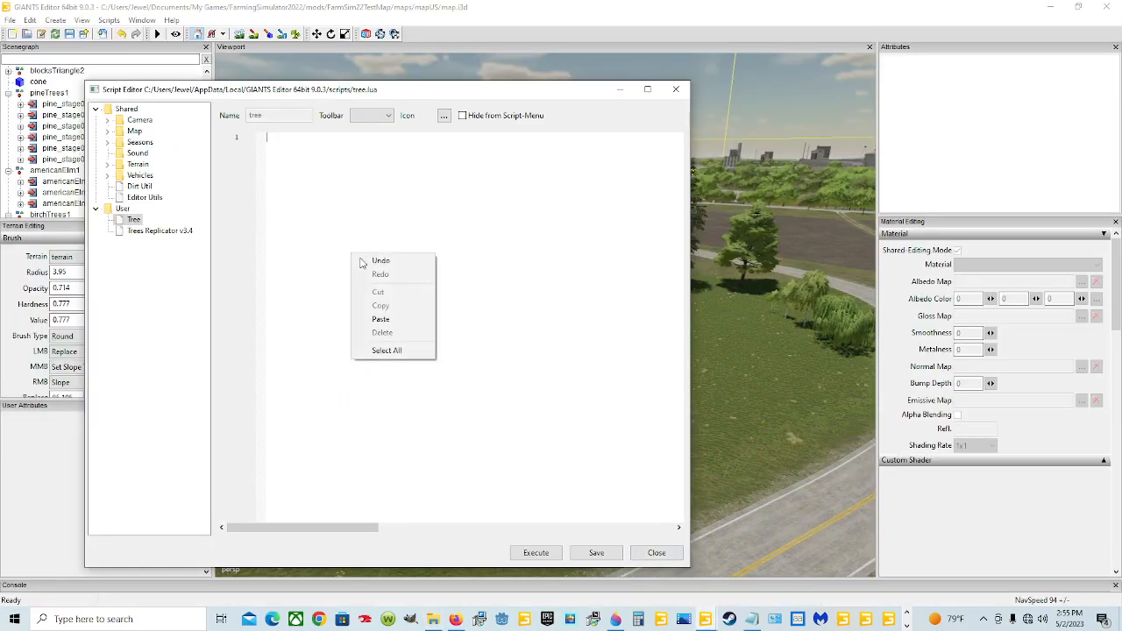
{"action": "left_click", "coordinate": [394, 318]}
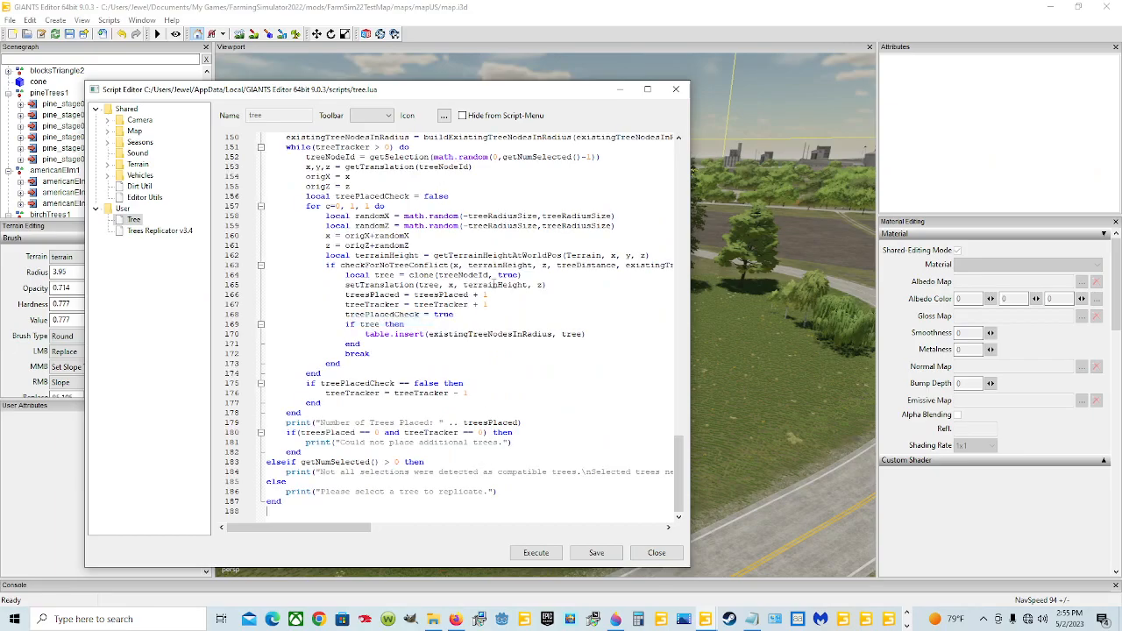
{"action": "left_click_drag", "start_coordinate": [682, 460], "coordinate": [695, 154]}
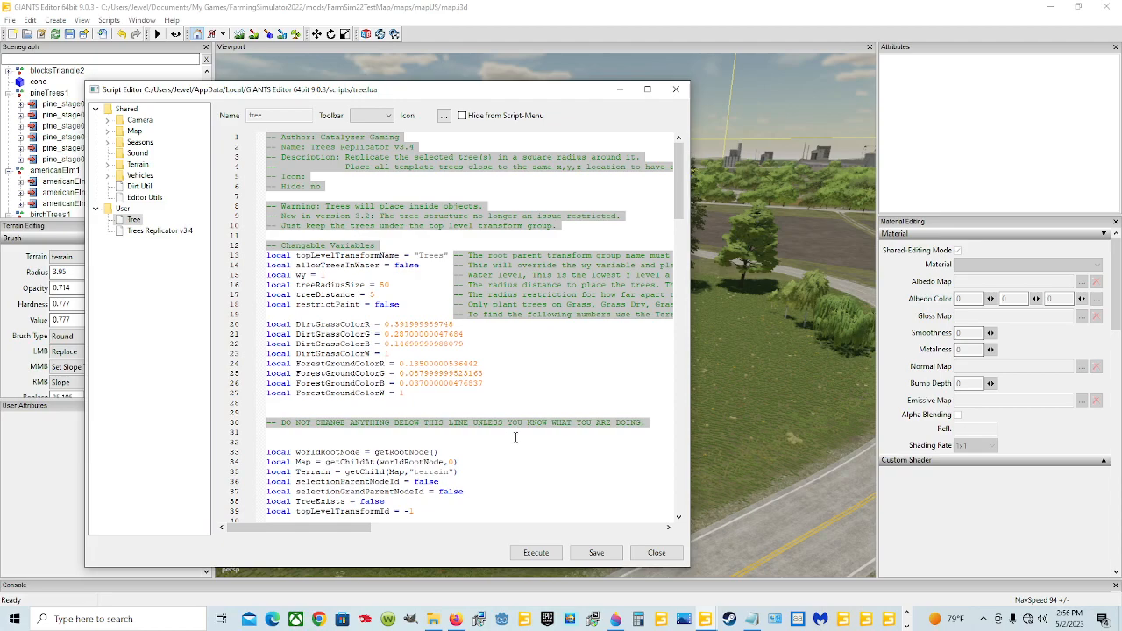
Step: Close the script editor and discard the changes to the tree script
{"action": "left_click", "coordinate": [578, 555]}
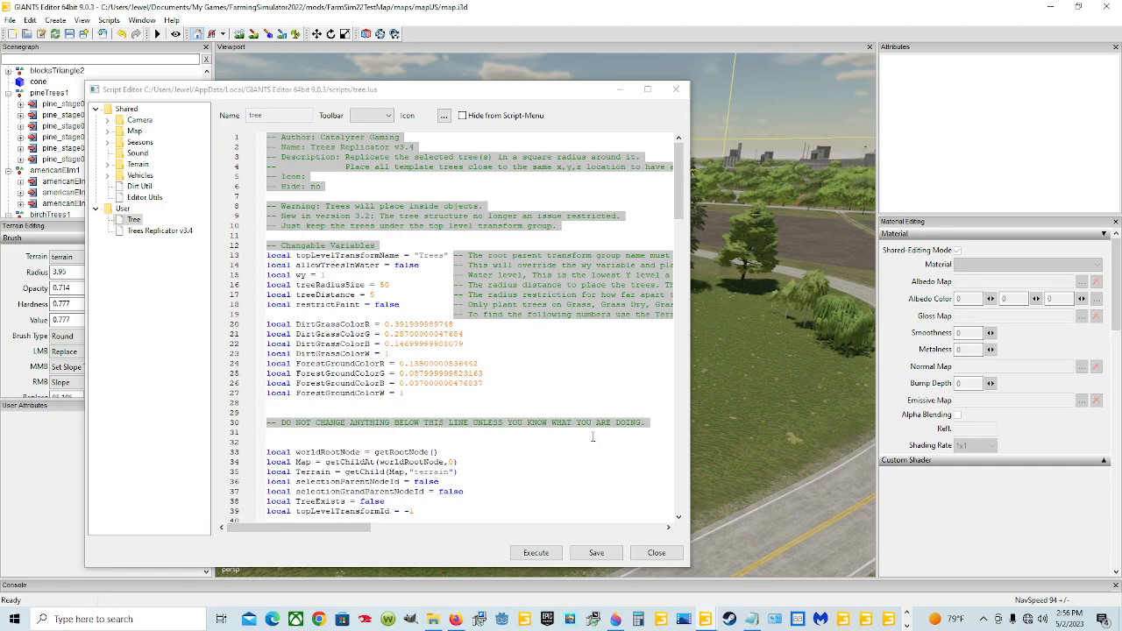
{"action": "left_click", "coordinate": [656, 554]}
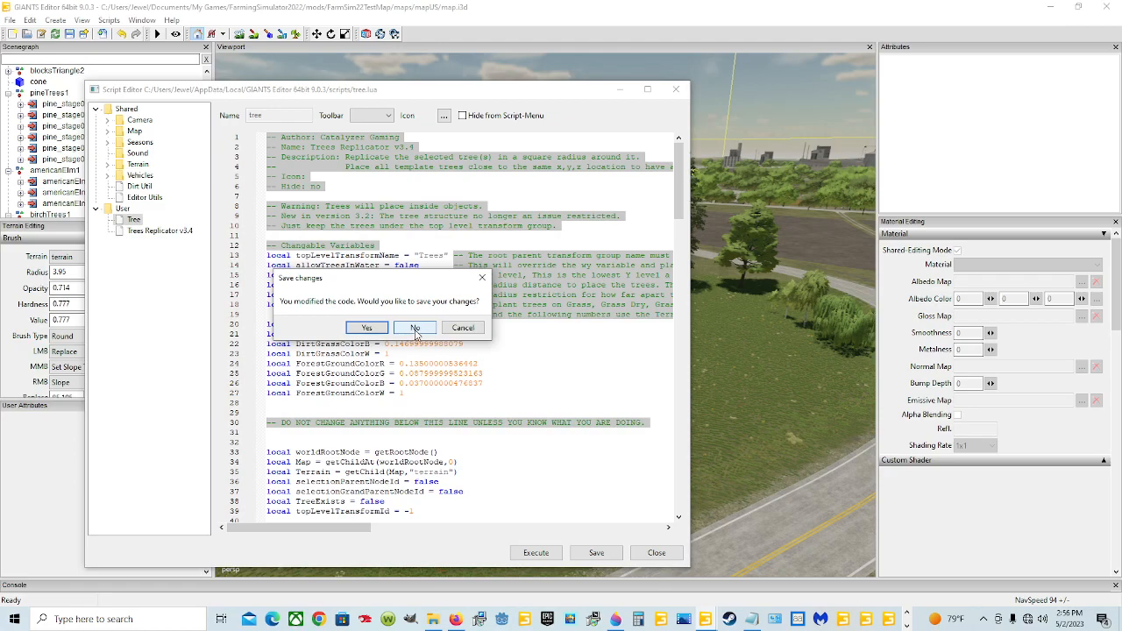
{"action": "left_click", "coordinate": [415, 328]}
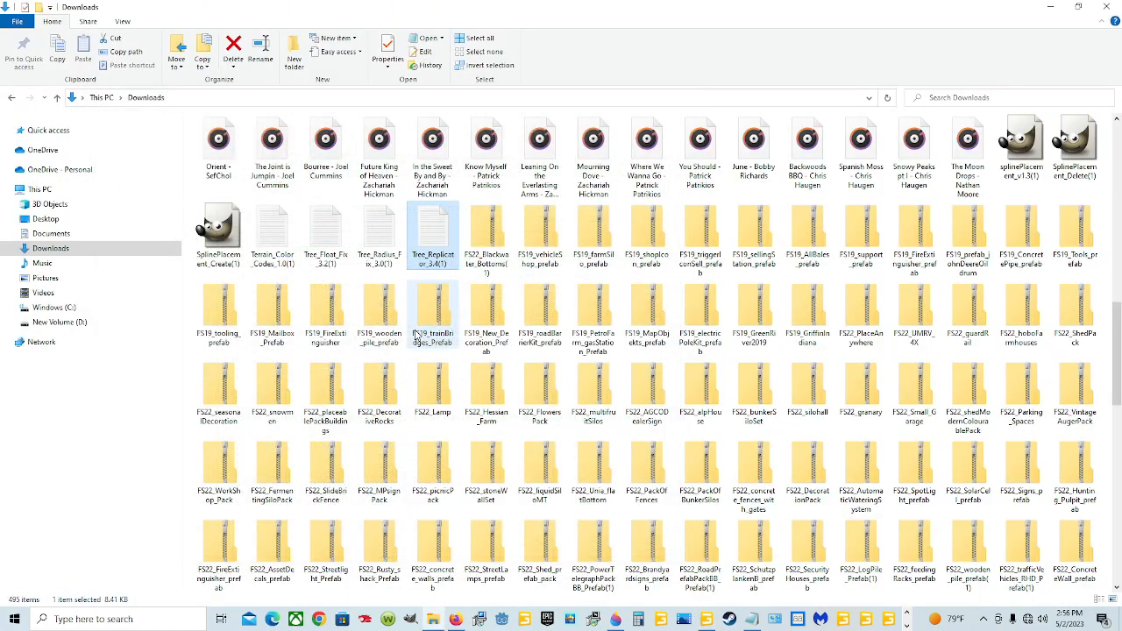
Step: Switch back to GIANTS Editor, reopen the script editor, and delete the tree script from the User folder without saving changes
{"action": "mouse_move", "coordinate": [706, 620]}
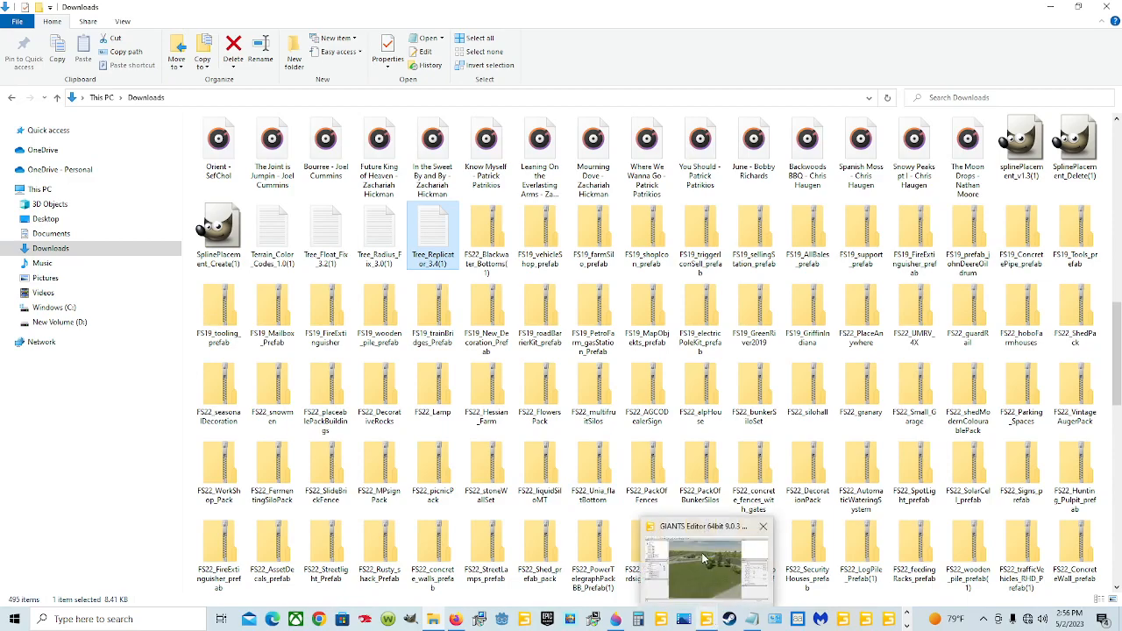
{"action": "left_click", "coordinate": [705, 562]}
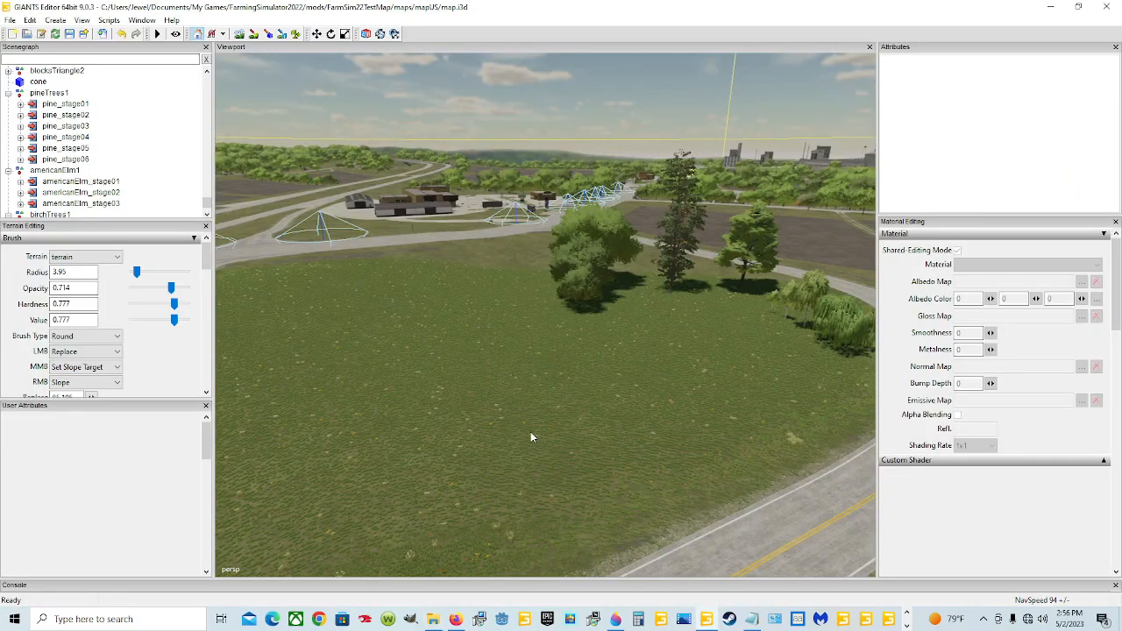
{"action": "left_click", "coordinate": [142, 20]}
{"action": "left_click", "coordinate": [173, 116]}
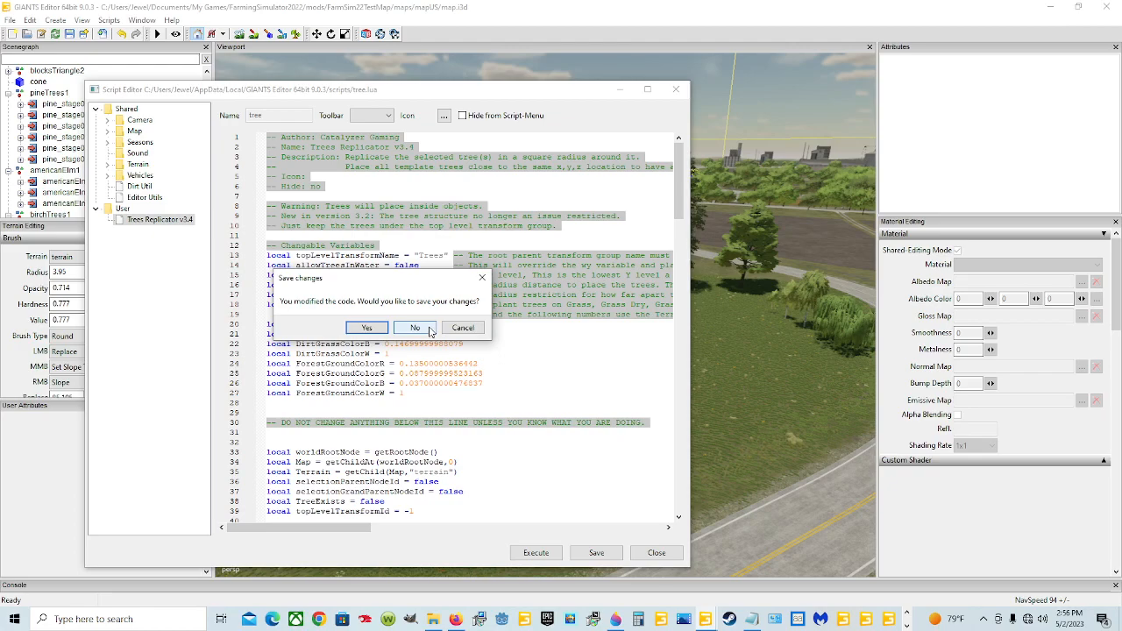
{"action": "left_click", "coordinate": [417, 328]}
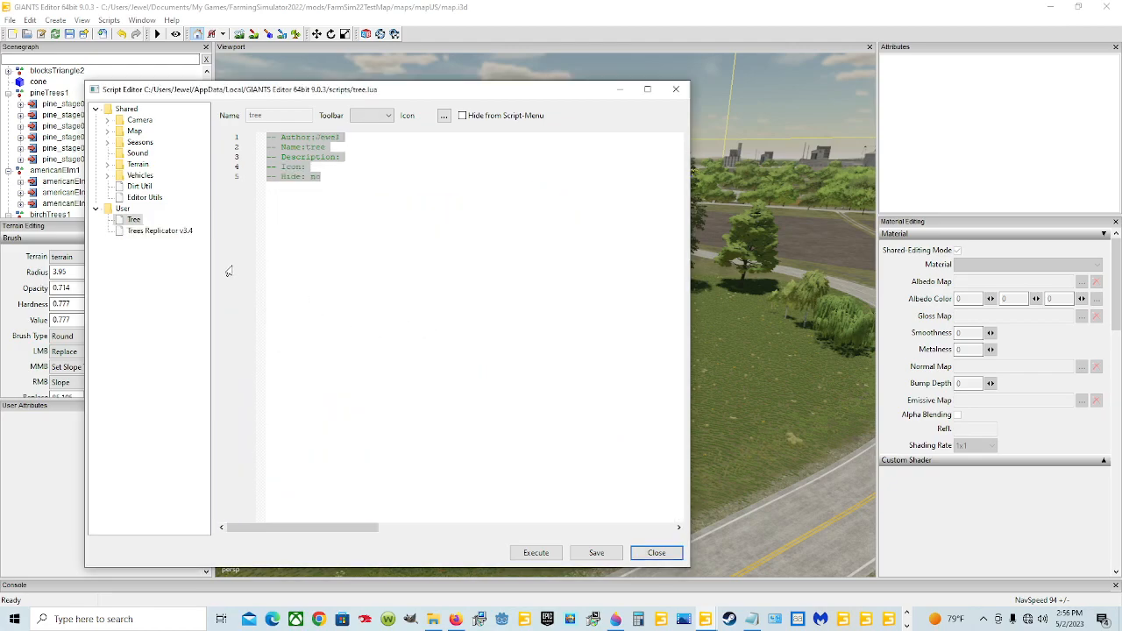
{"action": "left_click", "coordinate": [151, 223]}
{"action": "right_click", "coordinate": [137, 227]}
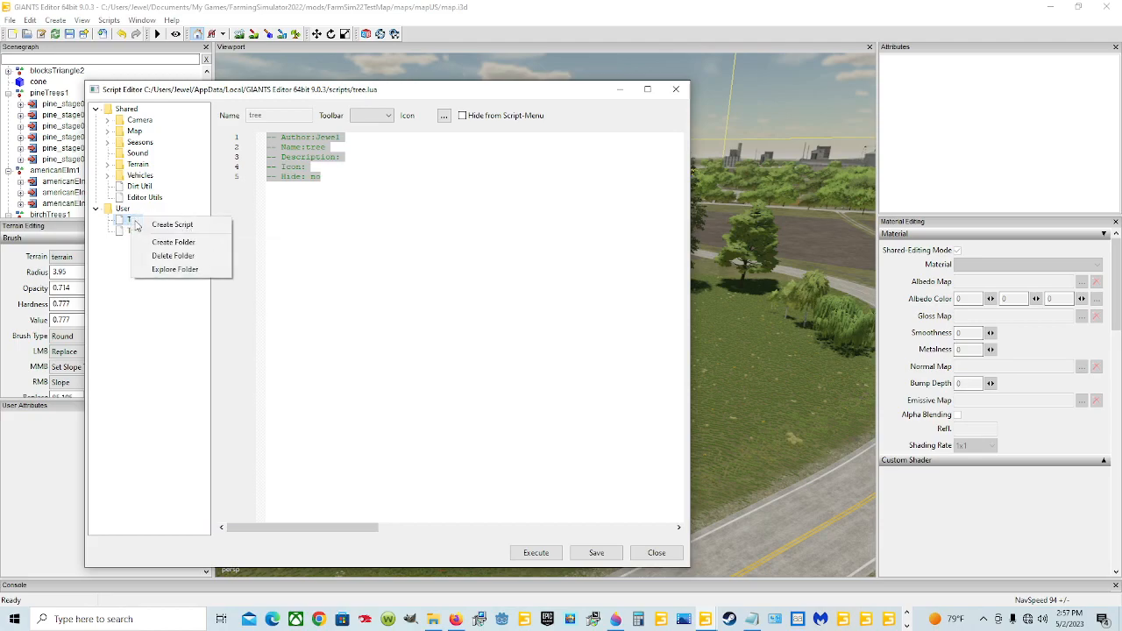
{"action": "left_click", "coordinate": [187, 256]}
{"action": "left_click", "coordinate": [412, 332]}
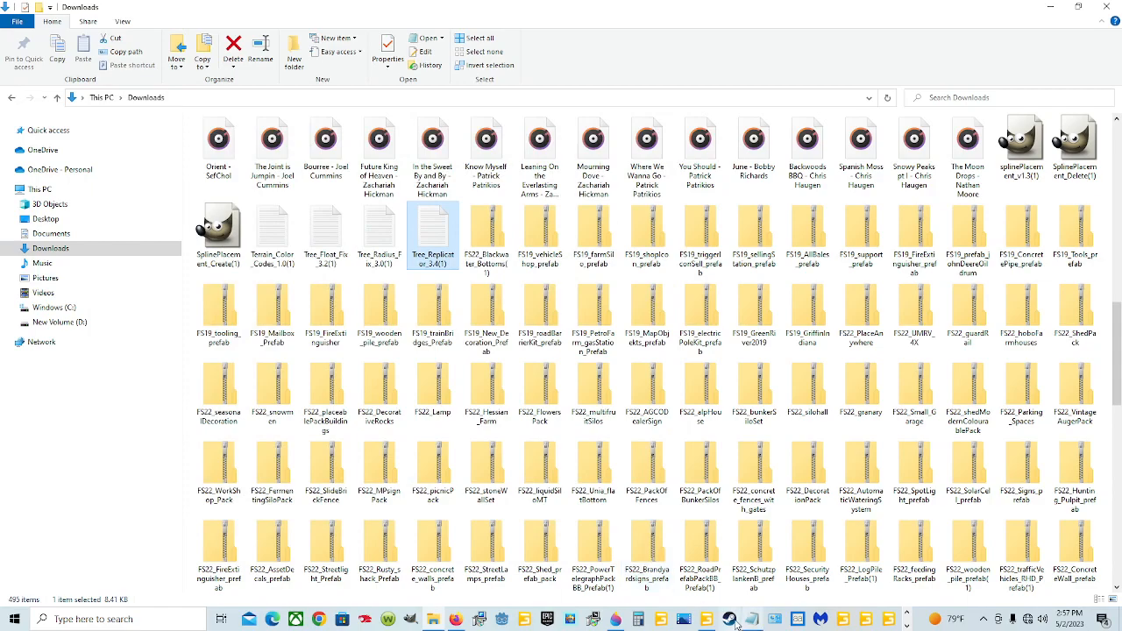
Step: Switch to GIANTS Editor, create a new transform group in the map scene, and name it Trees
{"action": "mouse_move", "coordinate": [707, 622]}
{"action": "left_click", "coordinate": [702, 576]}
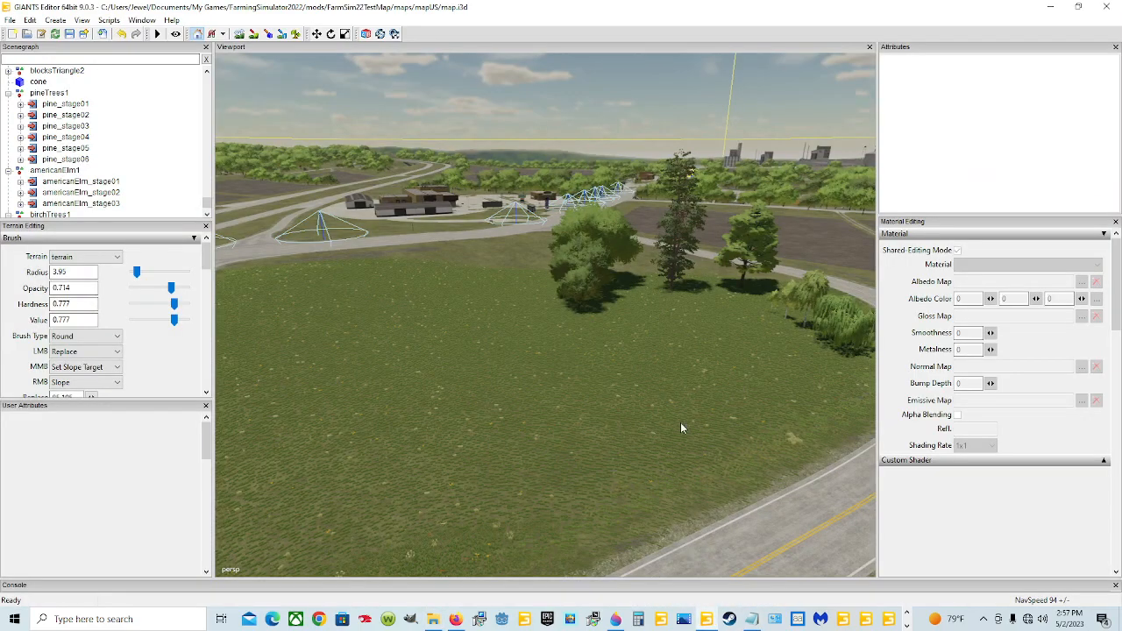
{"action": "left_click_drag", "start_coordinate": [603, 383], "coordinate": [583, 394], "text": "alt"}
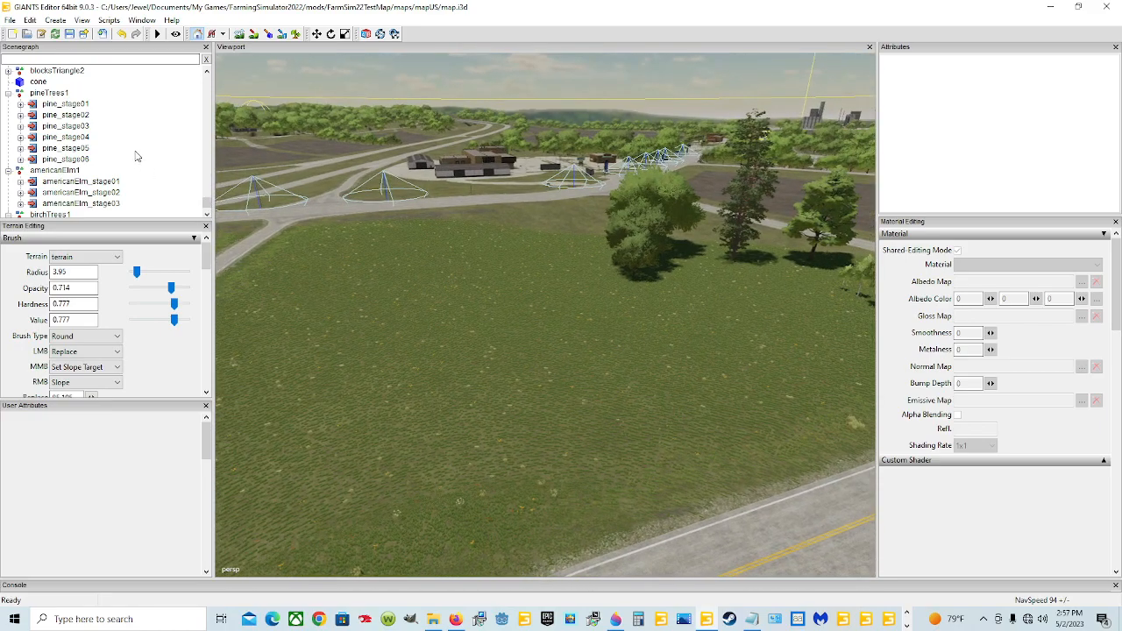
{"action": "scroll", "coordinate": [124, 161], "scroll_direction": "up", "scroll_amount": 1}
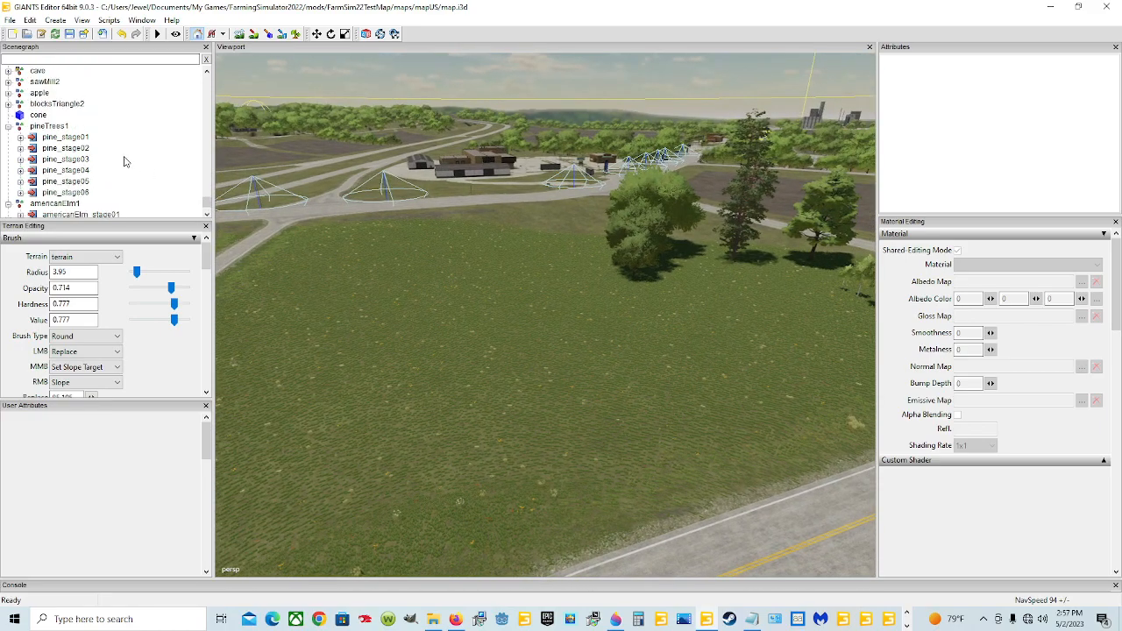
{"action": "left_click", "coordinate": [60, 21]}
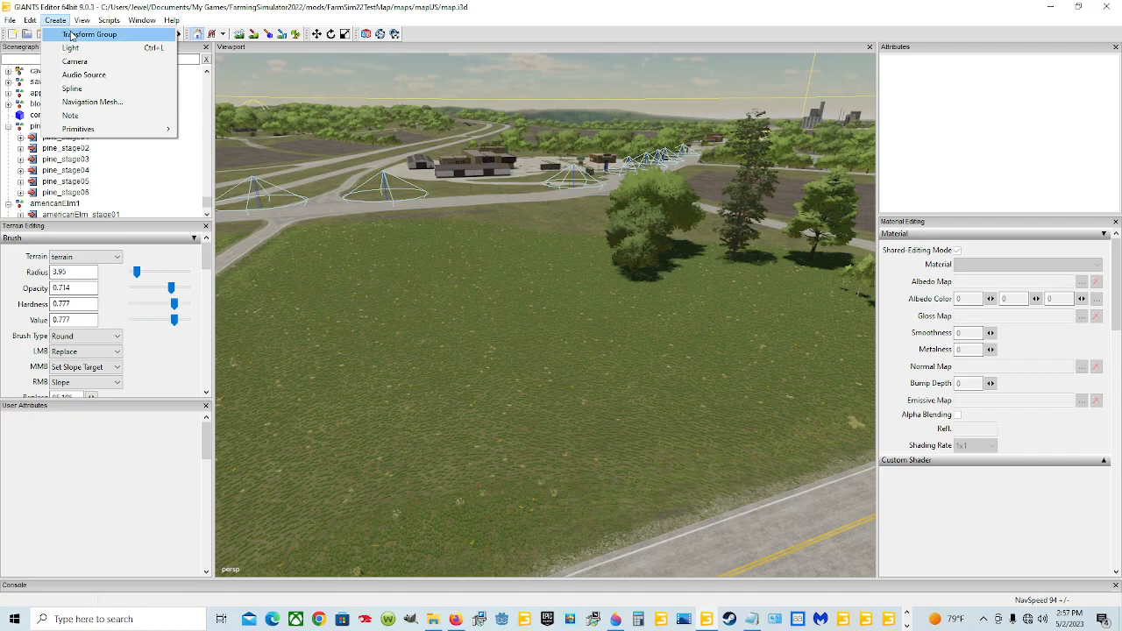
{"action": "left_click", "coordinate": [72, 35]}
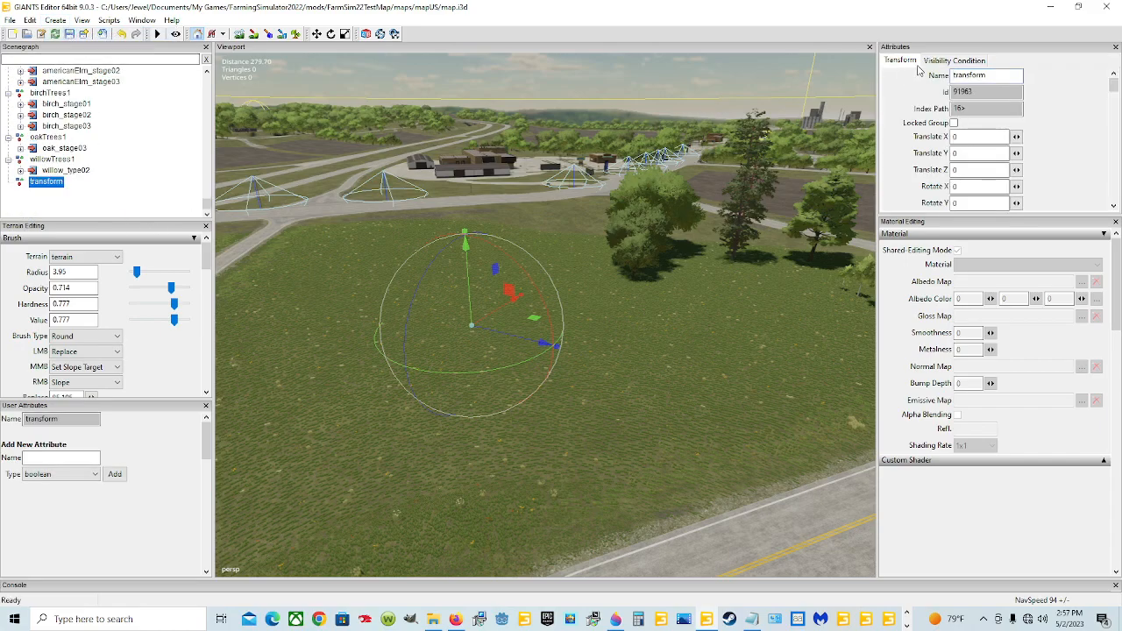
{"action": "double_click", "coordinate": [994, 77]}
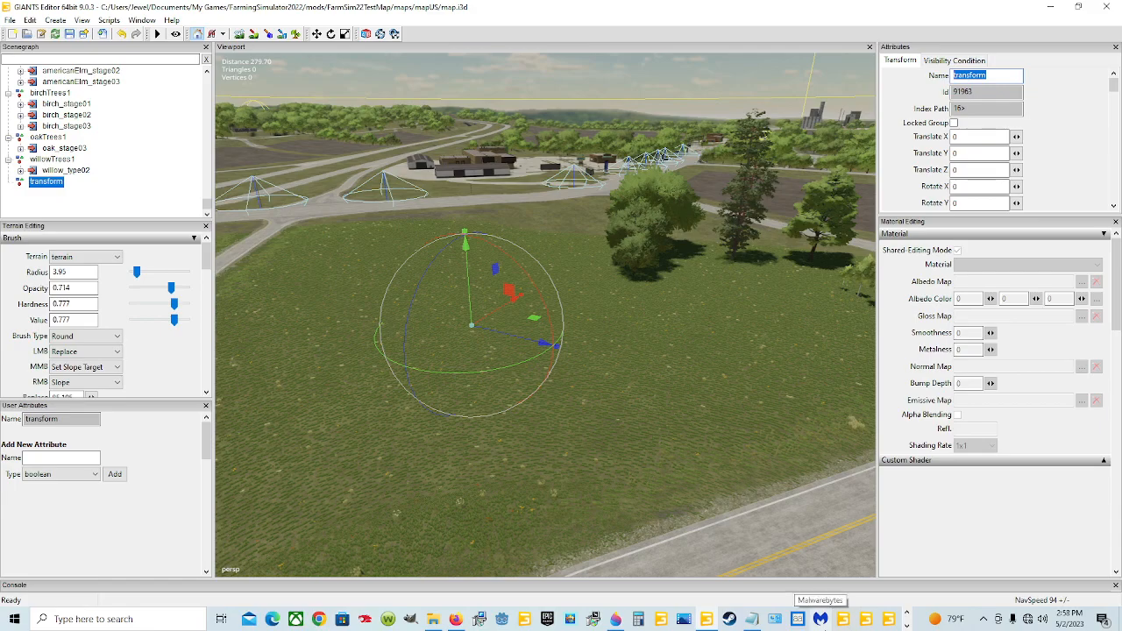
{"action": "type", "text": "Trees"}
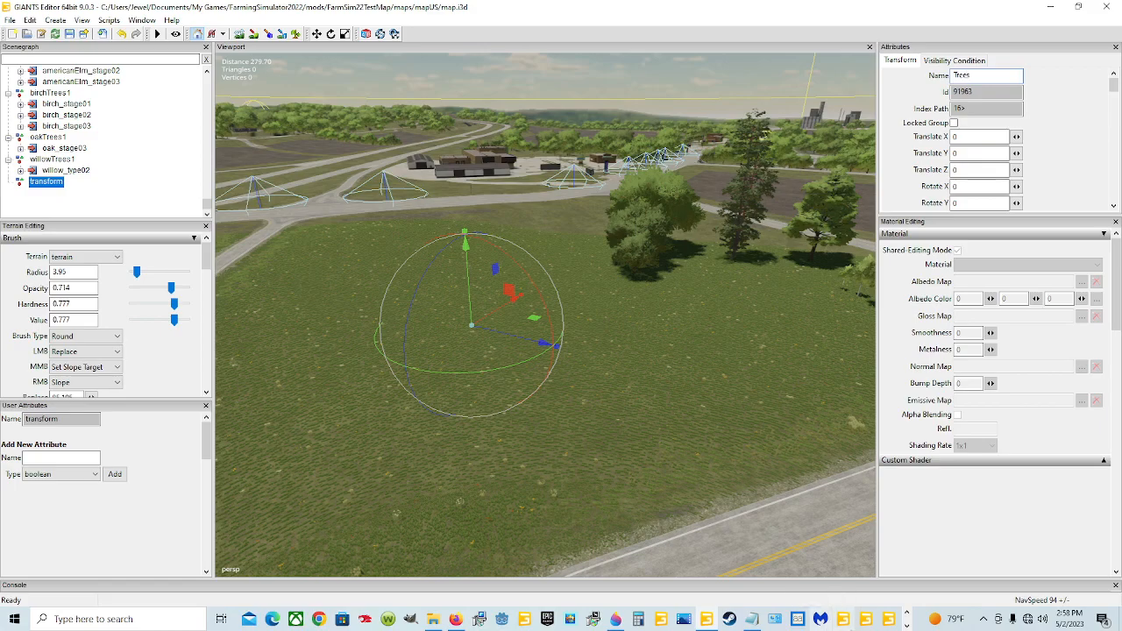
{"action": "left_click", "coordinate": [44, 184]}
Step: Create a transform group named pineTrees and nest it inside the Trees group
{"action": "scroll", "coordinate": [114, 193], "scroll_direction": "up", "scroll_amount": 3}
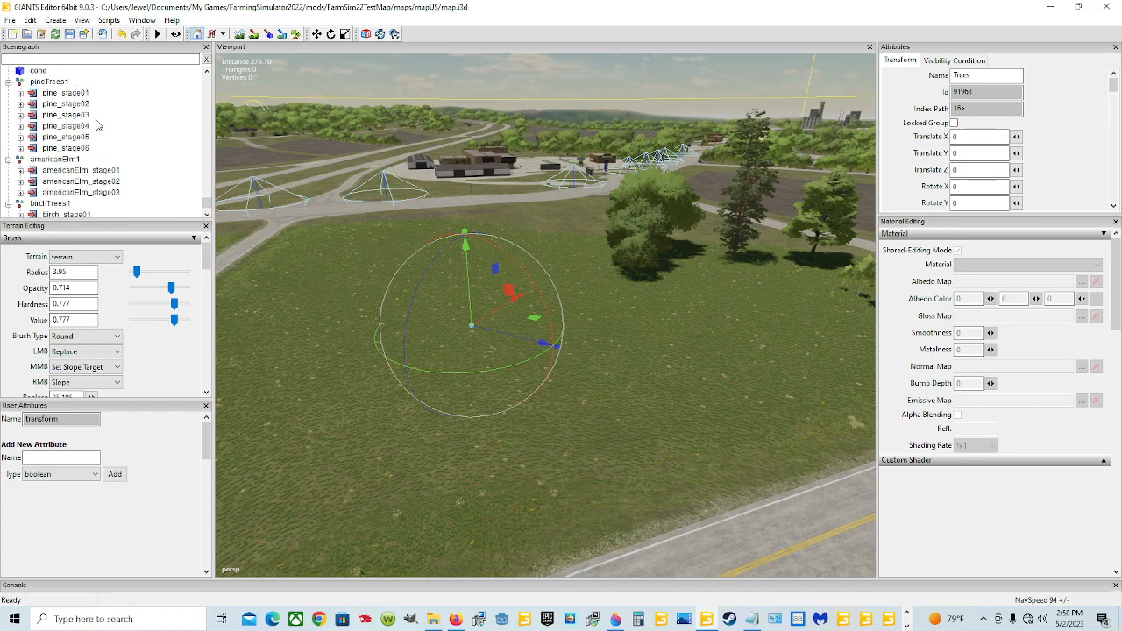
{"action": "scroll", "coordinate": [114, 147], "scroll_direction": "down", "scroll_amount": 1}
{"action": "scroll", "coordinate": [115, 147], "scroll_direction": "up", "scroll_amount": 2}
{"action": "scroll", "coordinate": [127, 192], "scroll_direction": "up", "scroll_amount": 1}
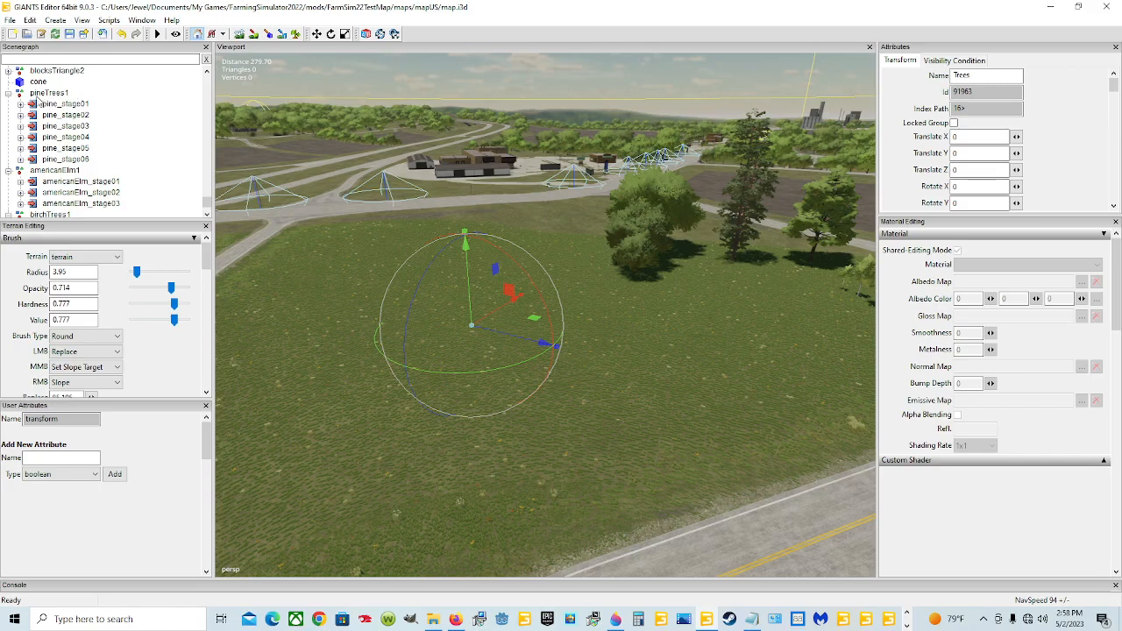
{"action": "scroll", "coordinate": [116, 145], "scroll_direction": "down", "scroll_amount": 4}
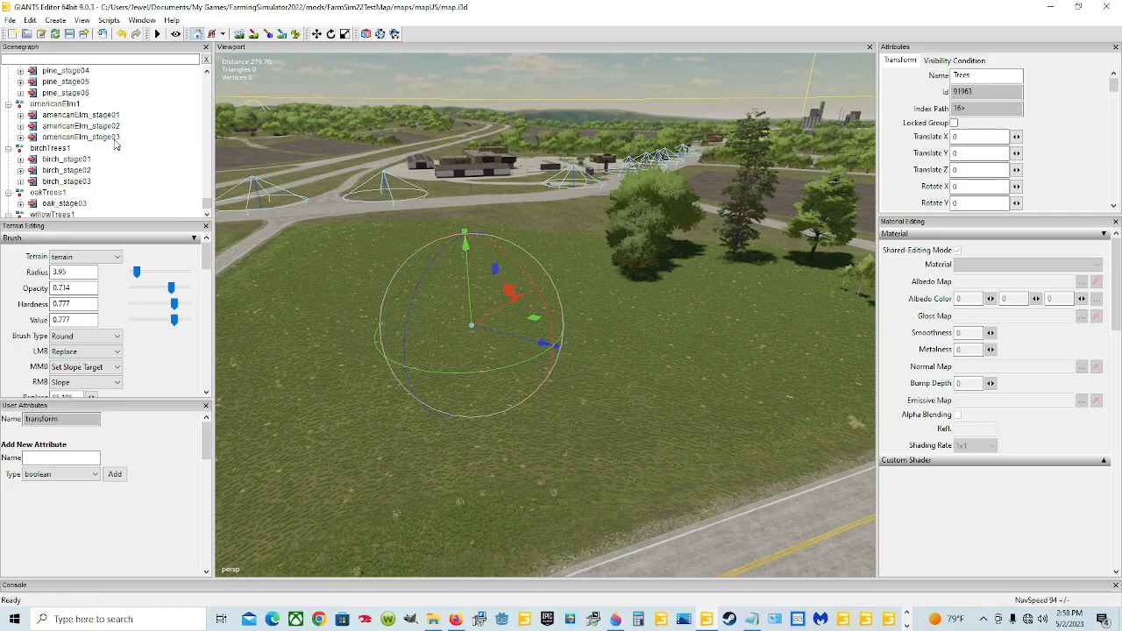
{"action": "left_click", "coordinate": [58, 22]}
{"action": "left_click", "coordinate": [87, 34]}
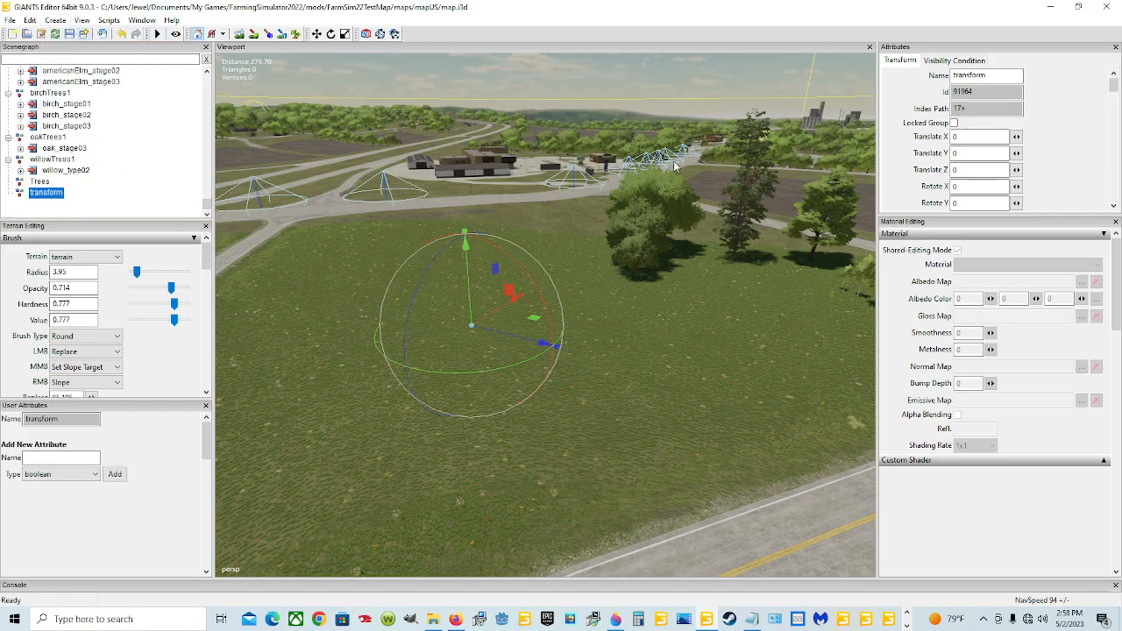
{"action": "double_click", "coordinate": [971, 75]}
{"action": "type", "text": "pineTrees"}
{"action": "key", "text": "Return"}
{"action": "left_click_drag", "start_coordinate": [54, 197], "coordinate": [45, 185]}
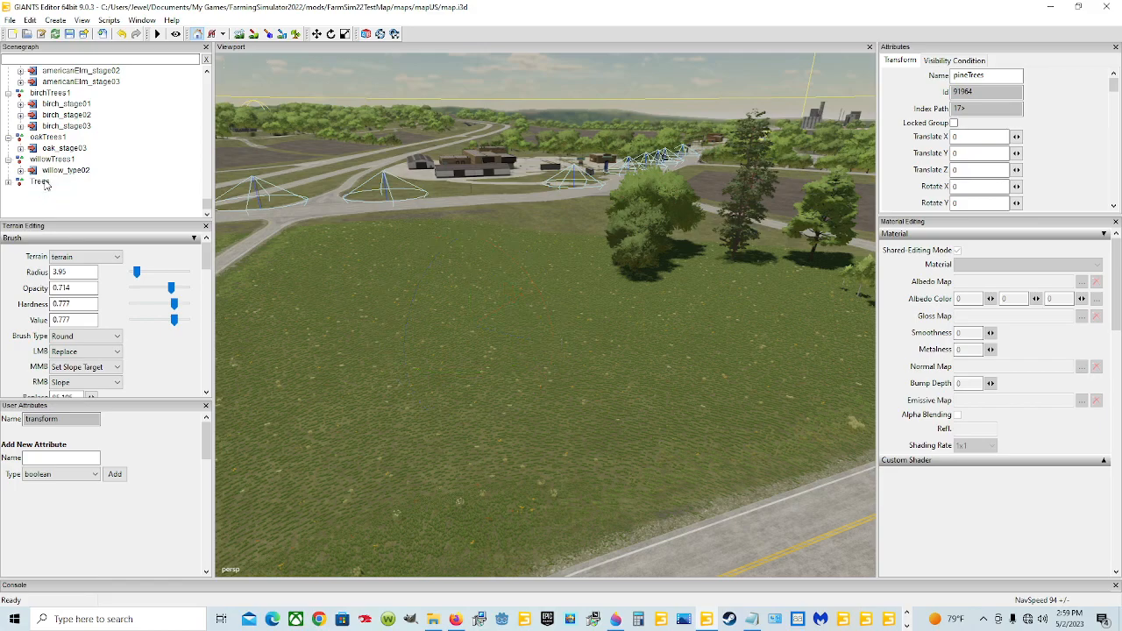
{"action": "left_click", "coordinate": [9, 181]}
Step: Create another transform group and name it americanElm
{"action": "left_click", "coordinate": [55, 19]}
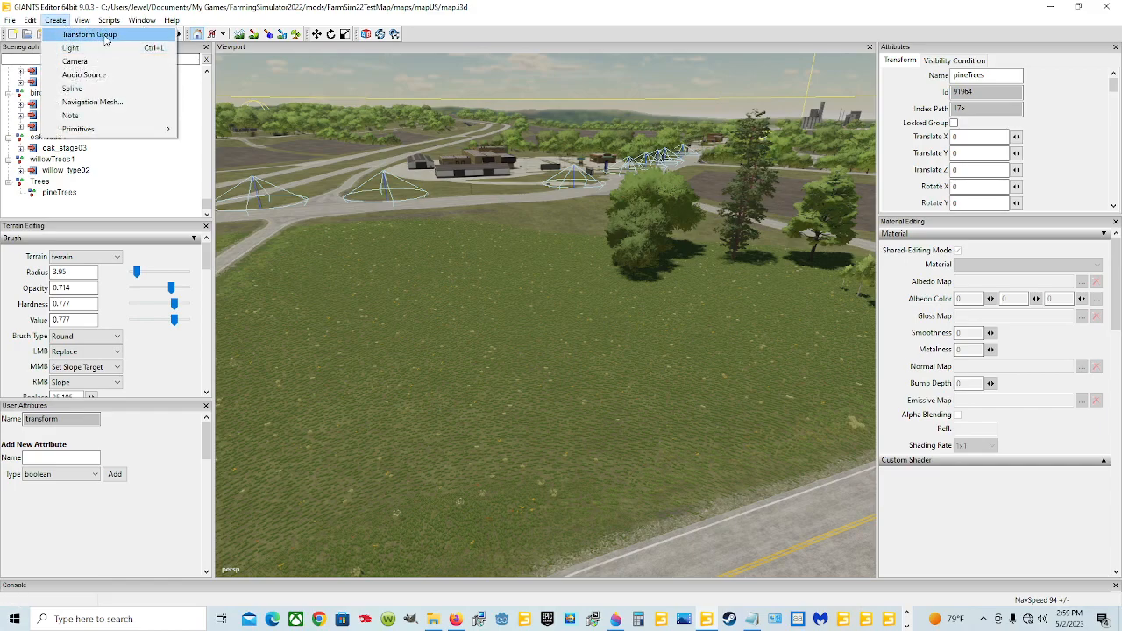
{"action": "left_click", "coordinate": [105, 39]}
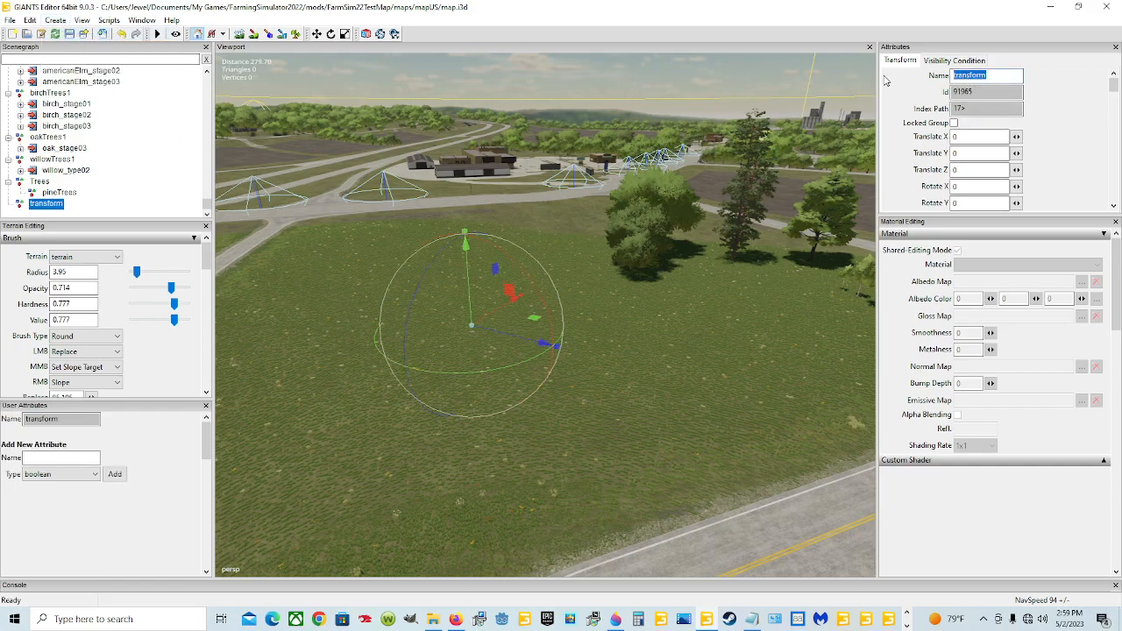
{"action": "scroll", "coordinate": [159, 193], "scroll_direction": "up", "scroll_amount": 4}
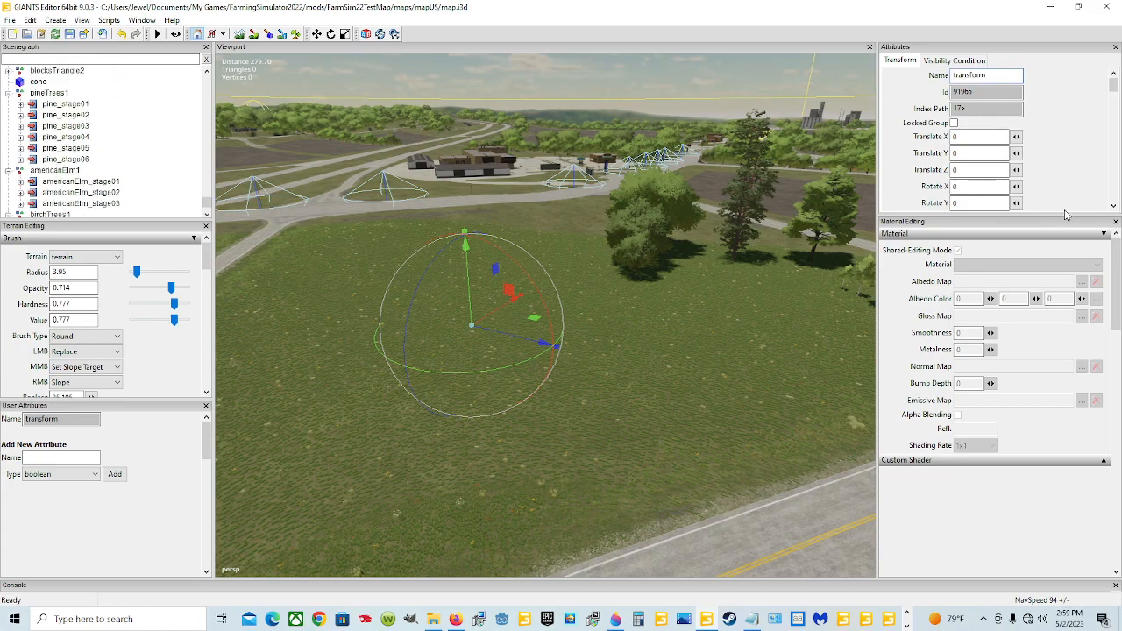
{"action": "key", "text": "e"}
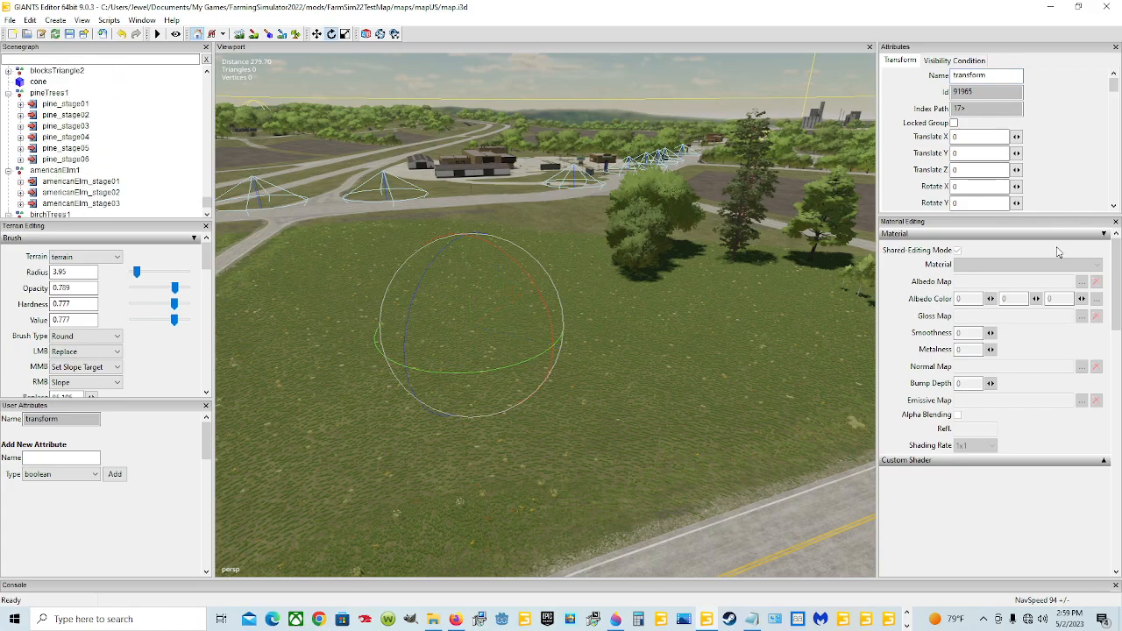
{"action": "key", "text": "r"}
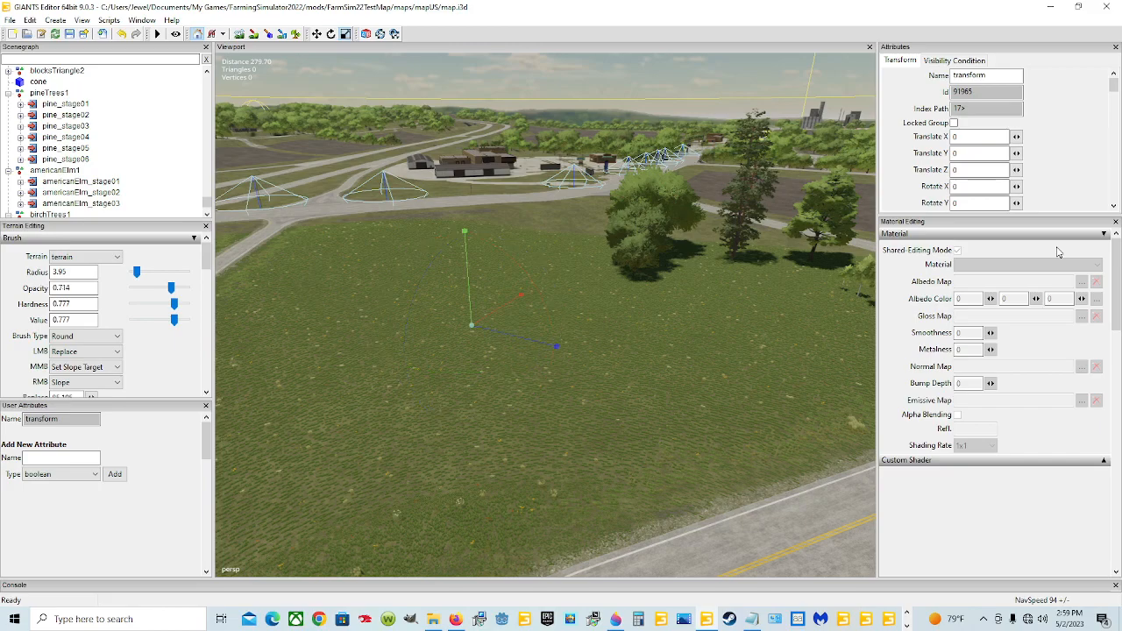
{"action": "scroll", "coordinate": [81, 181], "scroll_direction": "down", "scroll_amount": 3}
{"action": "scroll", "coordinate": [81, 182], "scroll_direction": "down", "scroll_amount": 1}
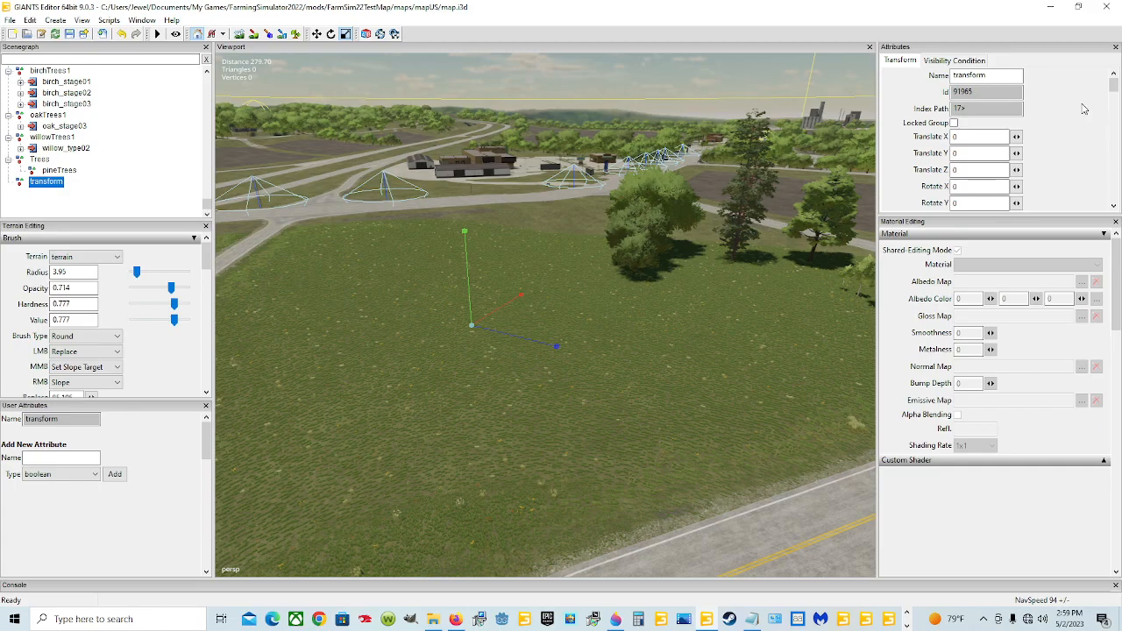
{"action": "double_click", "coordinate": [996, 74]}
{"action": "type", "text": "americanElm"}
Step: Cut the americanElm group and paste it into the Trees group
{"action": "left_click", "coordinate": [94, 195]}
{"action": "left_click", "coordinate": [30, 20]}
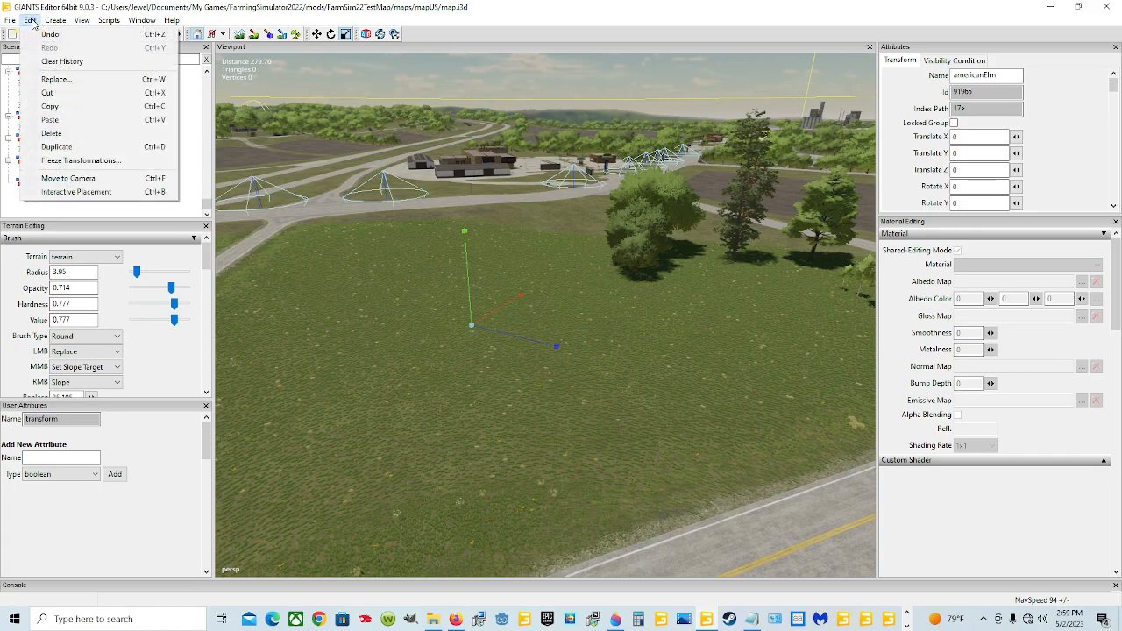
{"action": "left_click", "coordinate": [50, 93]}
{"action": "left_click", "coordinate": [46, 159]}
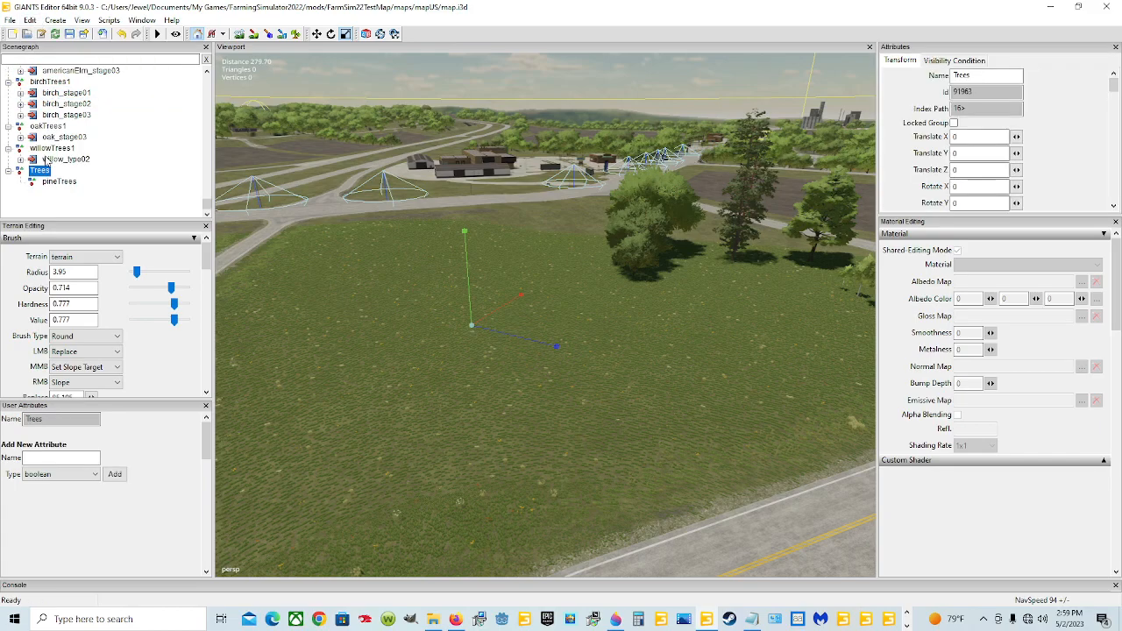
{"action": "left_click", "coordinate": [31, 20]}
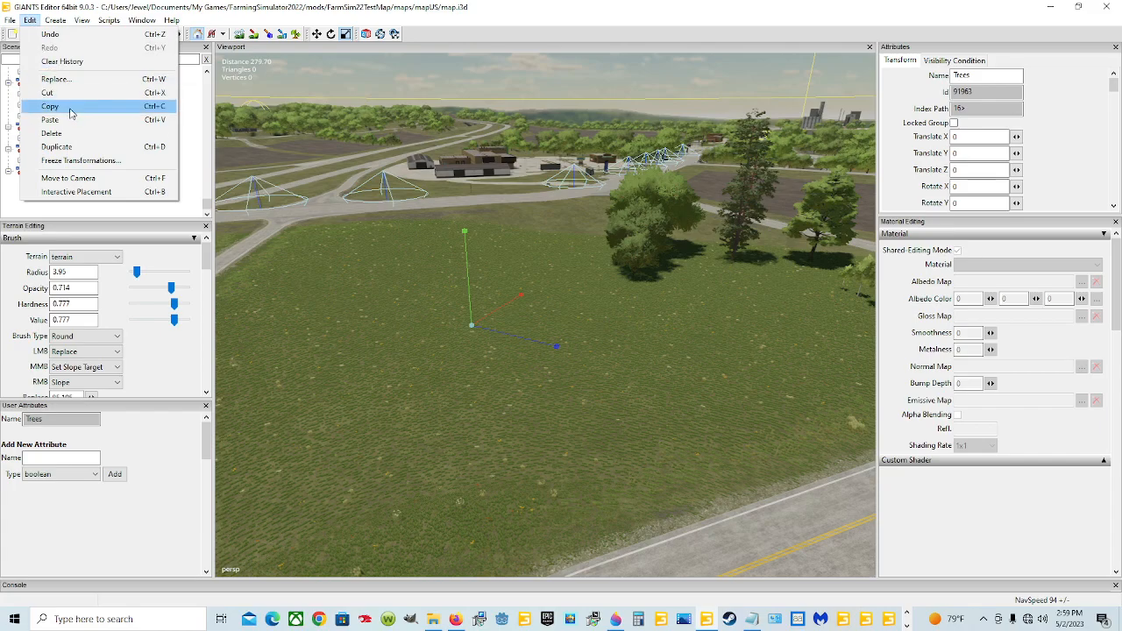
{"action": "left_click", "coordinate": [50, 120]}
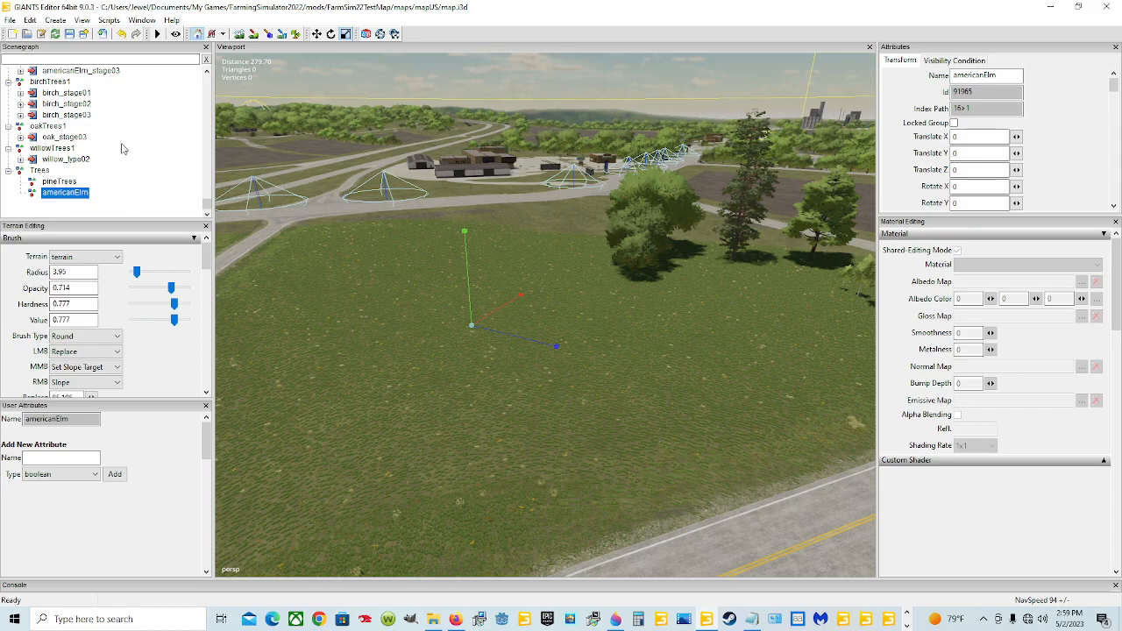
Step: Create a new transform group and name it birchTrees
{"action": "scroll", "coordinate": [127, 151], "scroll_direction": "up", "scroll_amount": 1}
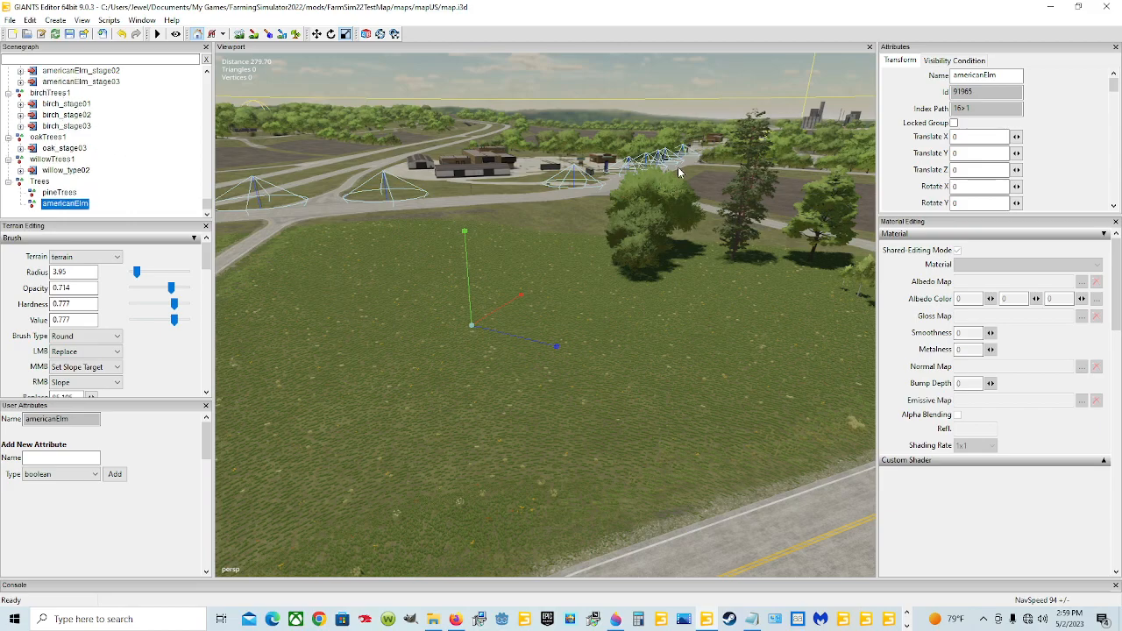
{"action": "left_click", "coordinate": [57, 20]}
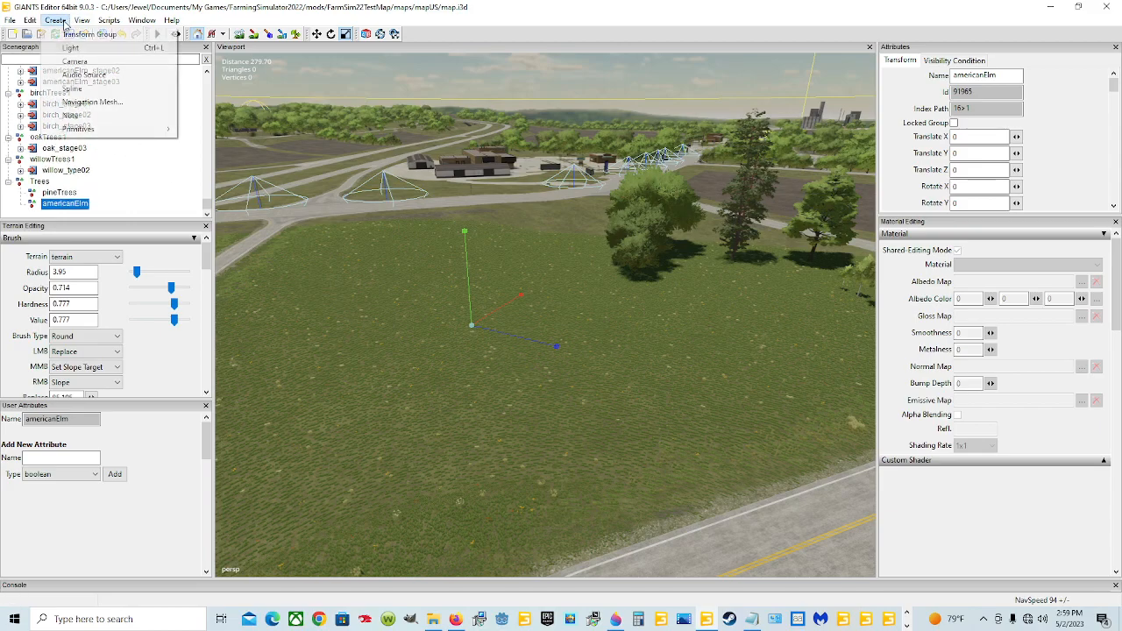
{"action": "left_click", "coordinate": [84, 33]}
{"action": "left_click_drag", "start_coordinate": [996, 77], "coordinate": [898, 80]}
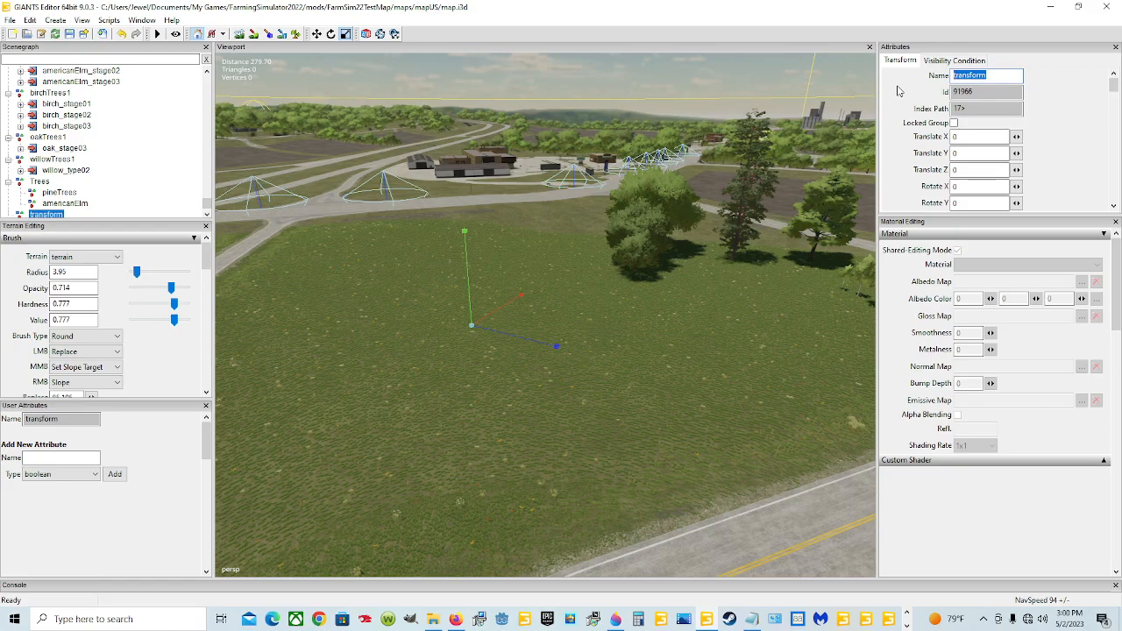
{"action": "type", "text": "bi"}
{"action": "key", "text": "Return"}
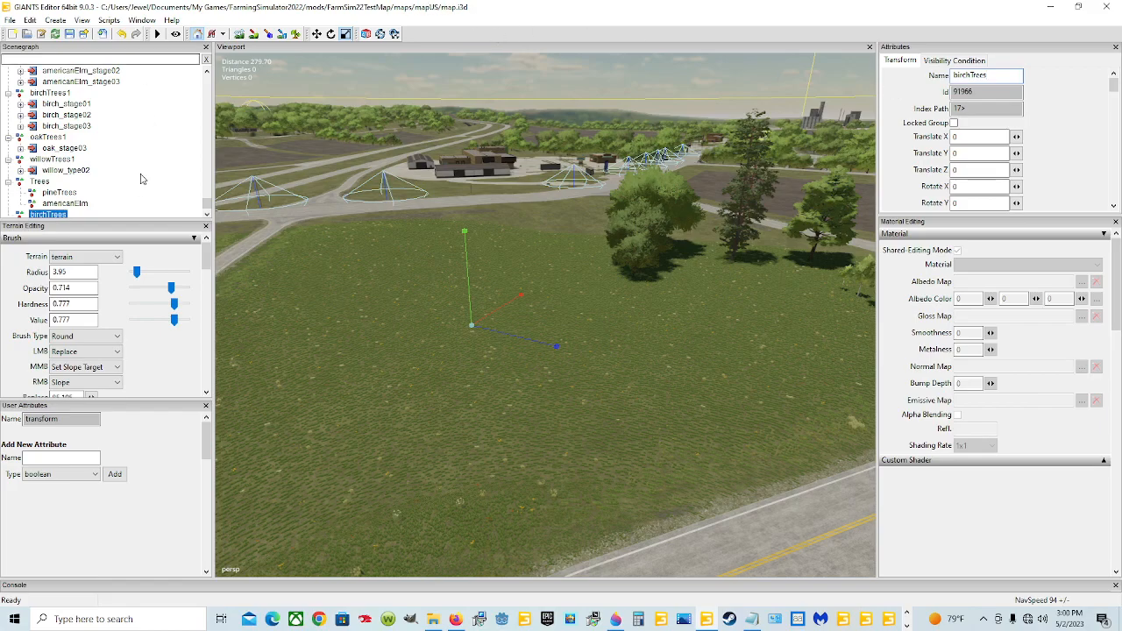
Step: Cut the birchTrees group and paste it into the Trees group
{"action": "left_click", "coordinate": [54, 205]}
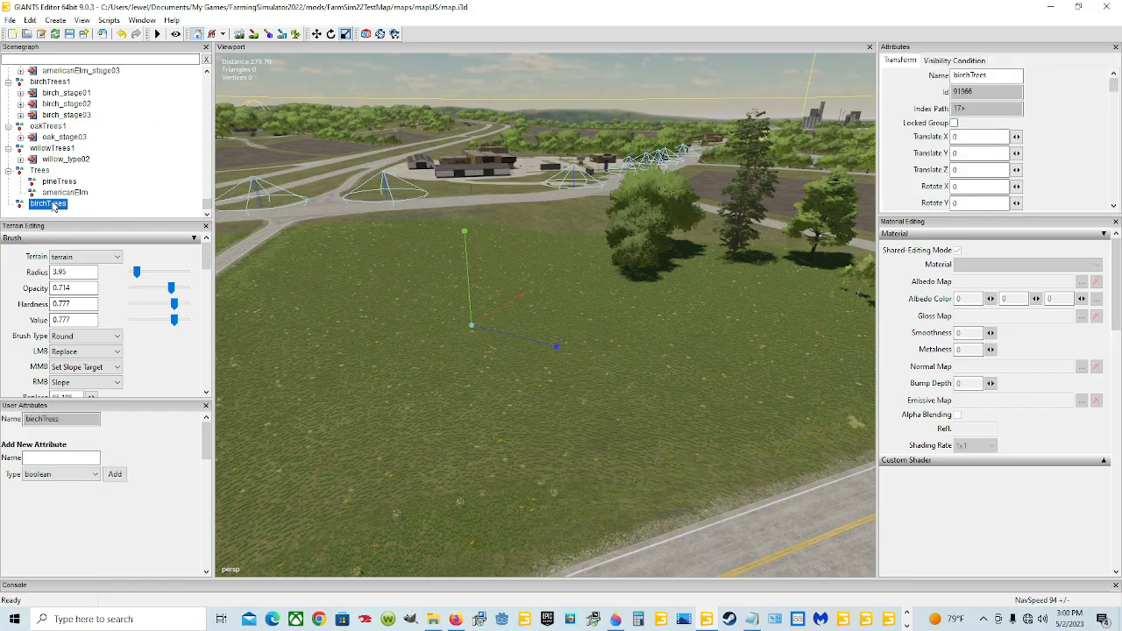
{"action": "left_click", "coordinate": [30, 19]}
{"action": "left_click", "coordinate": [47, 92]}
{"action": "left_click", "coordinate": [40, 171]}
{"action": "left_click", "coordinate": [30, 19]}
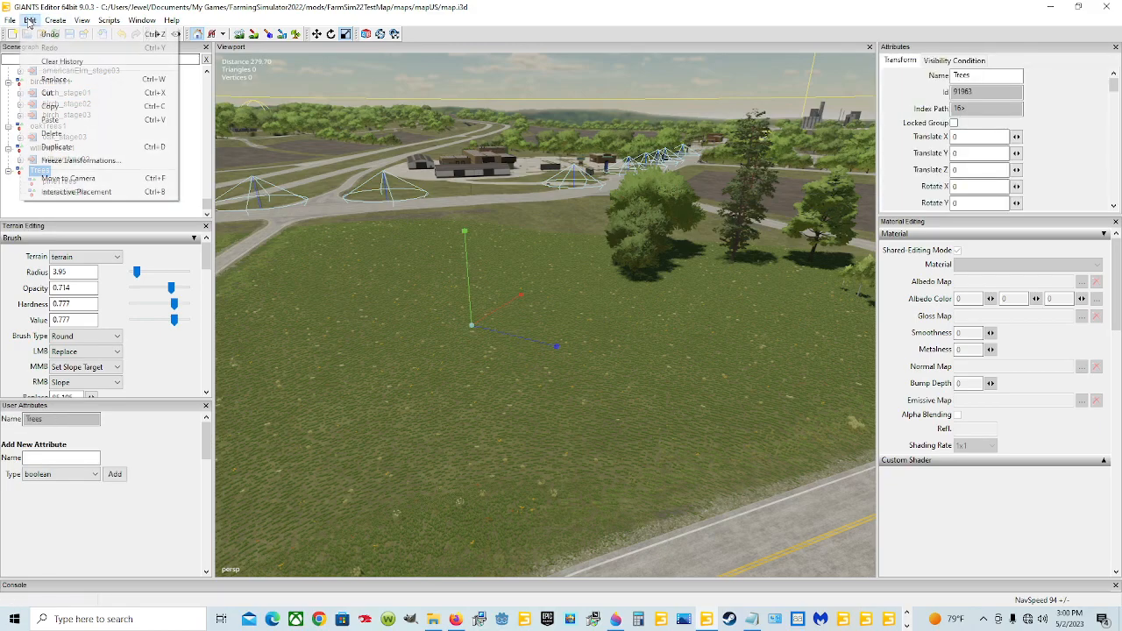
{"action": "left_click", "coordinate": [92, 122]}
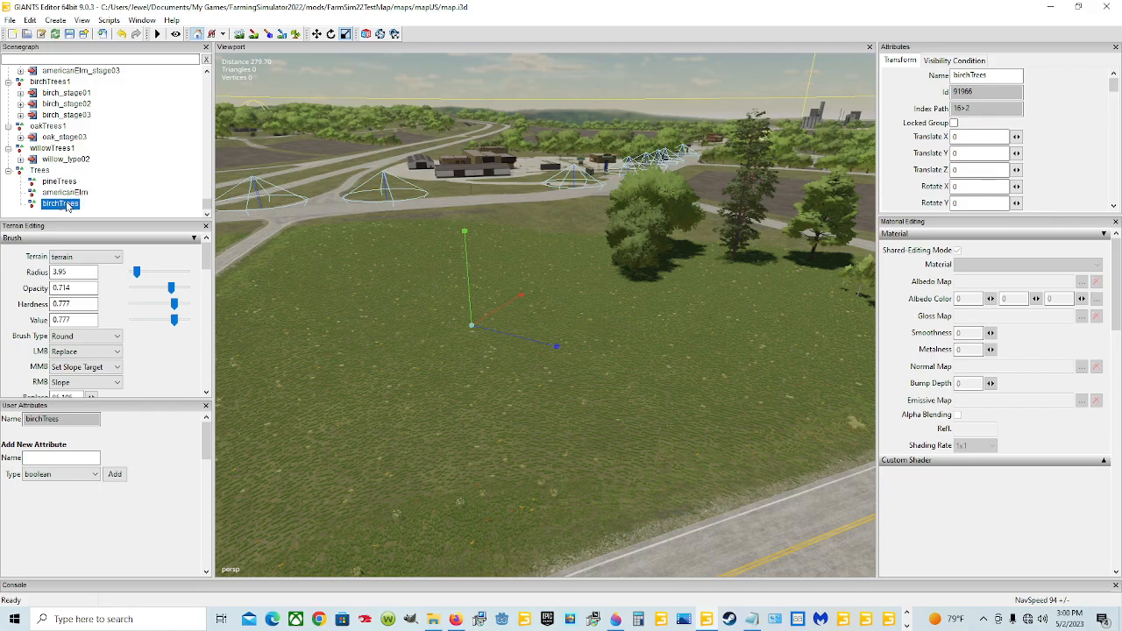
Step: Move the birchTrees group out of Trees and put it back inside
{"action": "left_click_drag", "start_coordinate": [68, 207], "coordinate": [117, 213]}
{"action": "left_click", "coordinate": [41, 185]}
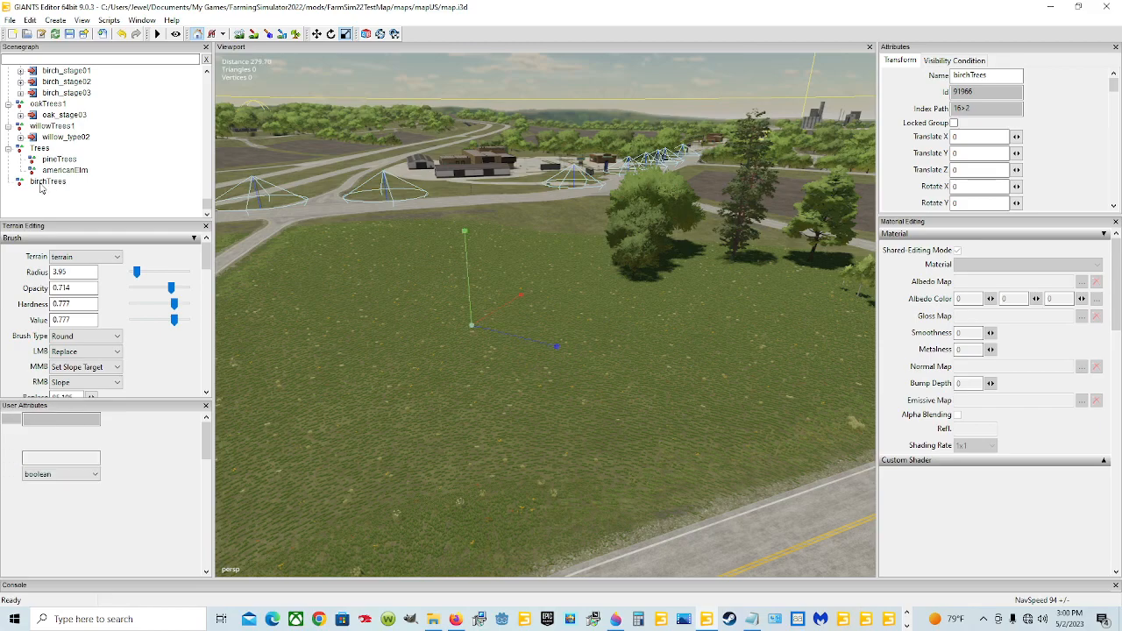
{"action": "left_click_drag", "start_coordinate": [40, 187], "coordinate": [42, 158]}
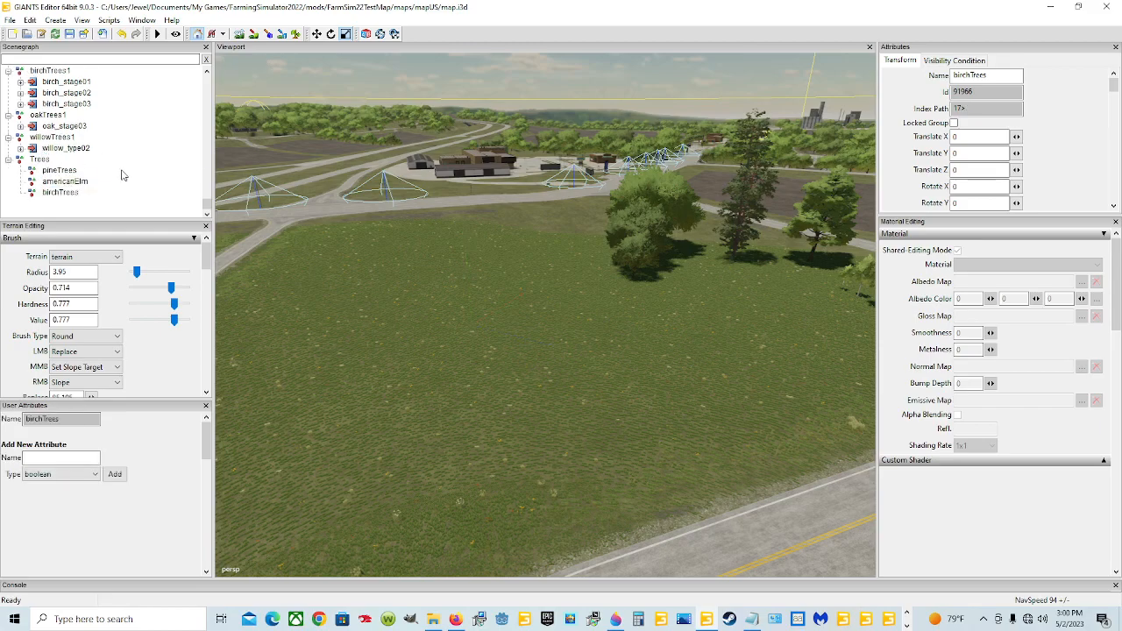
Step: Create a new transform group and name it oakTrees
{"action": "scroll", "coordinate": [123, 175], "scroll_direction": "up", "scroll_amount": 1}
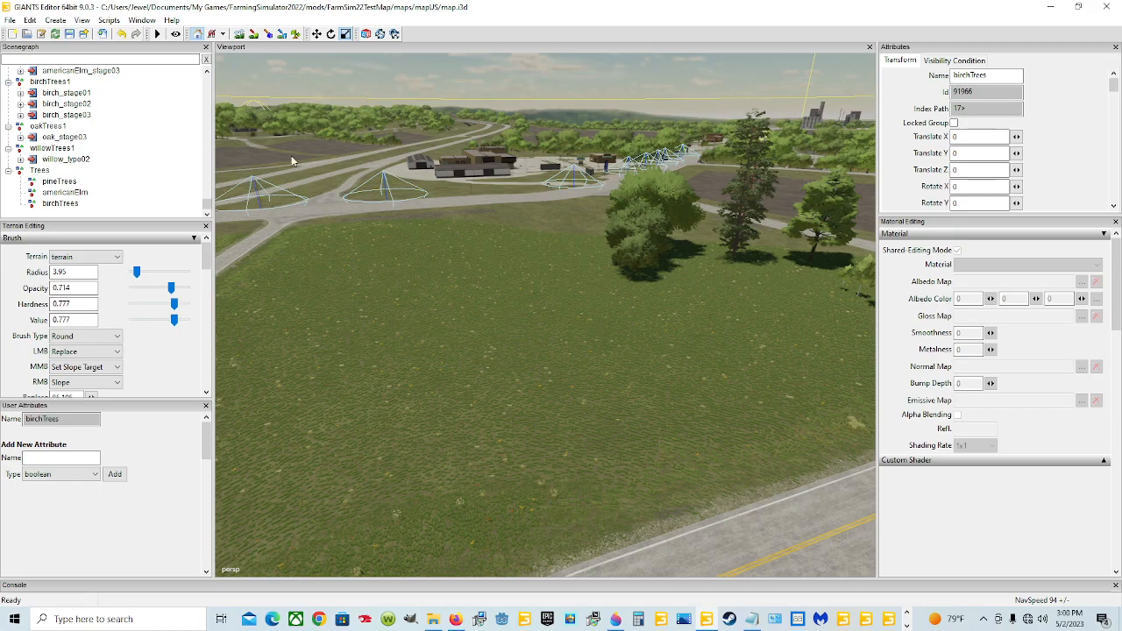
{"action": "left_click", "coordinate": [55, 20]}
{"action": "left_click", "coordinate": [101, 49]}
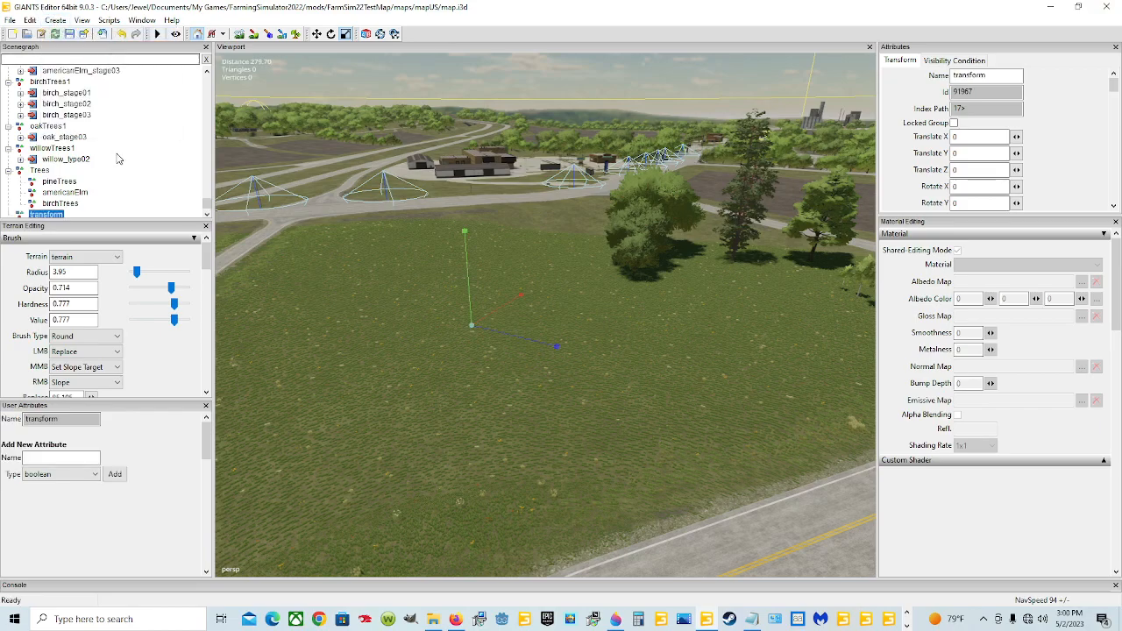
{"action": "scroll", "coordinate": [119, 158], "scroll_direction": "down", "scroll_amount": 1}
{"action": "left_click_drag", "start_coordinate": [1025, 75], "coordinate": [944, 77]}
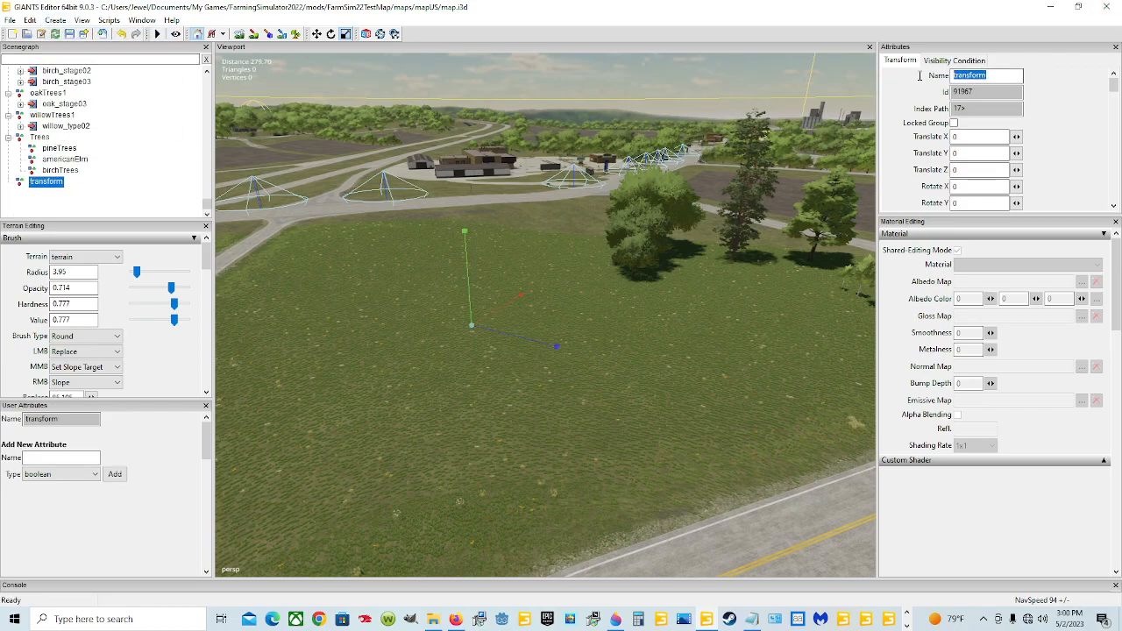
{"action": "type", "text": "oakTrees"}
{"action": "key", "text": "Return"}
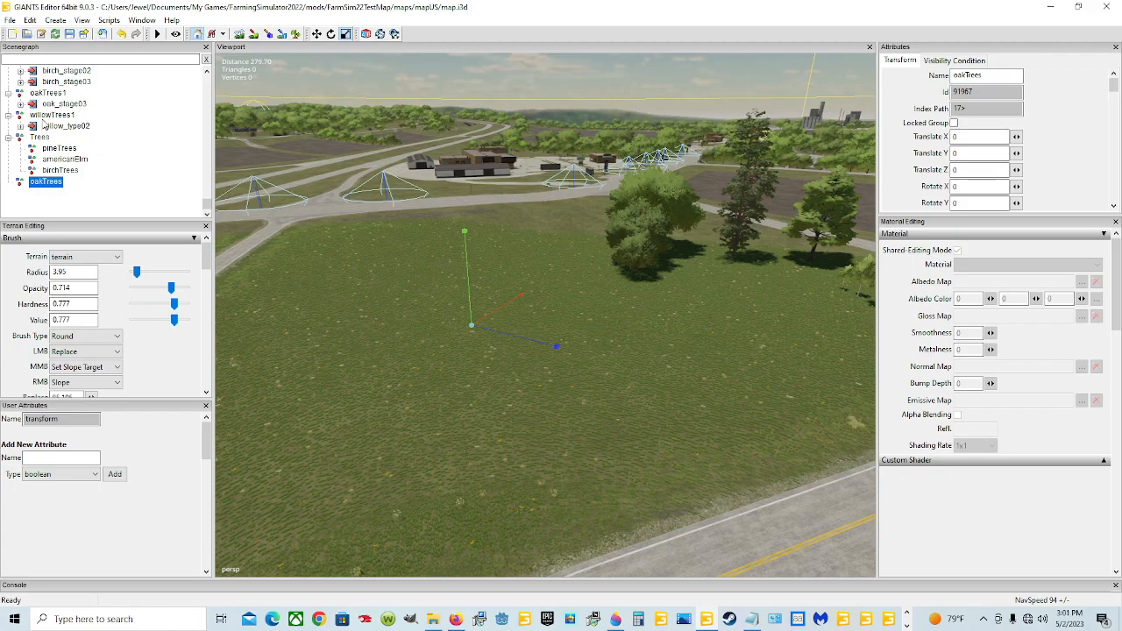
Step: Cut the oakTrees group and paste it into the Trees group
{"action": "left_click", "coordinate": [30, 21]}
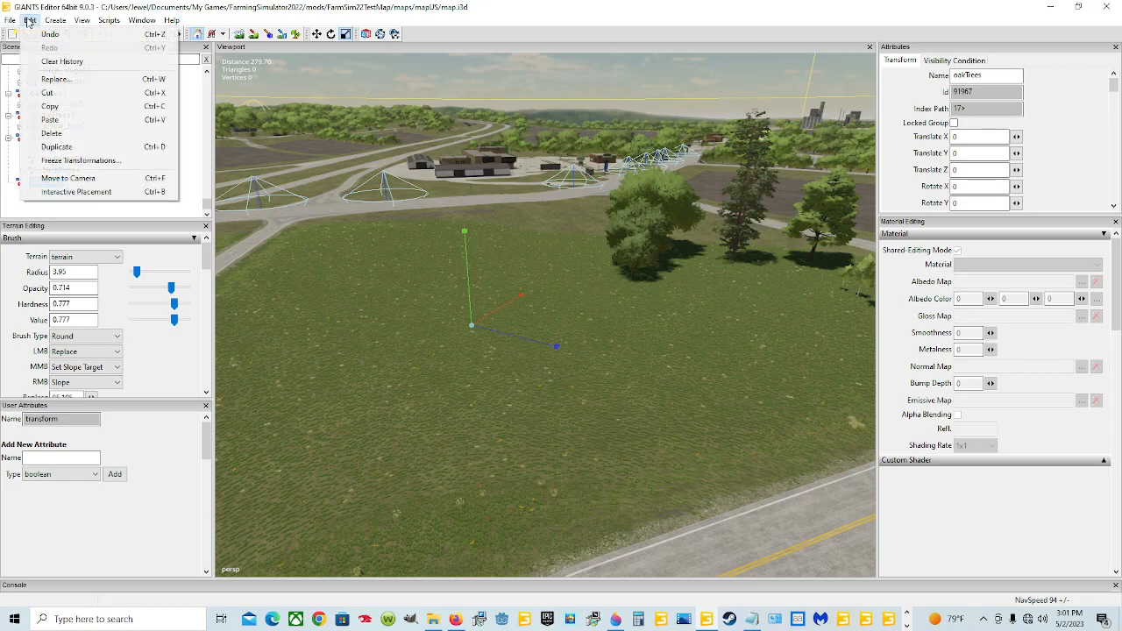
{"action": "left_click", "coordinate": [66, 93]}
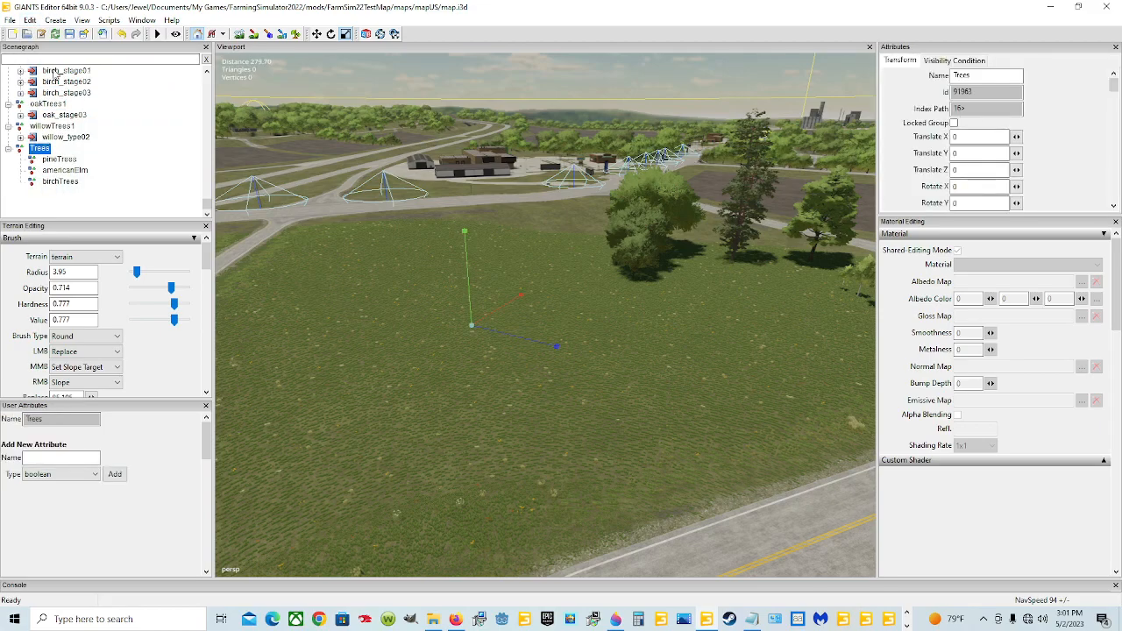
{"action": "left_click", "coordinate": [29, 20]}
{"action": "left_click", "coordinate": [48, 117]}
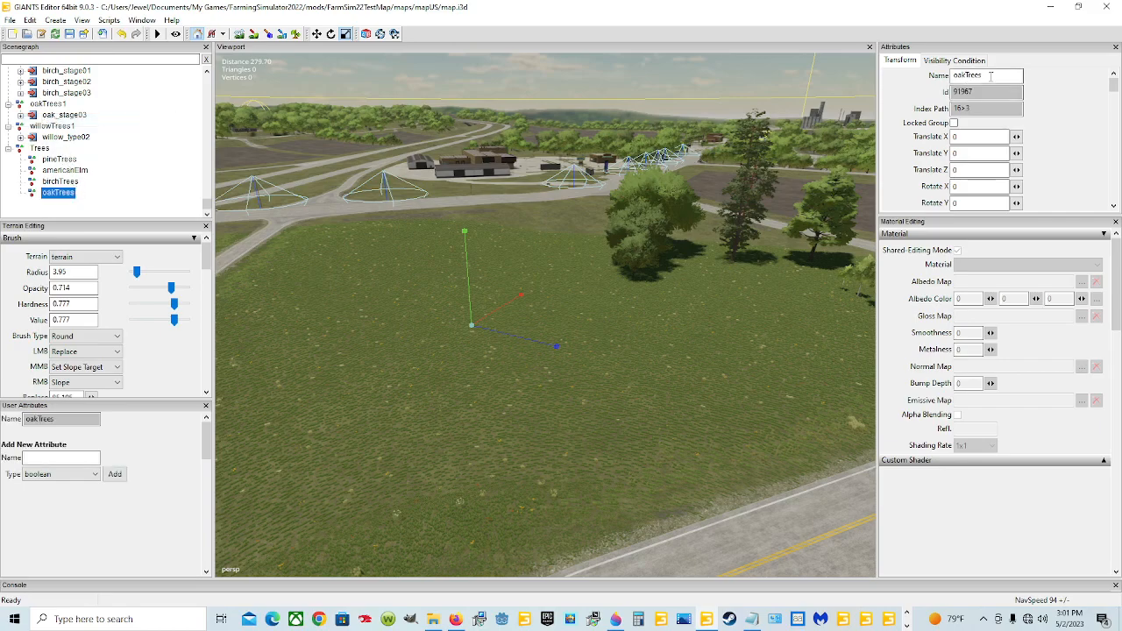
Step: Create a new transform group and name it willowTrees
{"action": "left_click", "coordinate": [55, 20]}
{"action": "left_click", "coordinate": [86, 35]}
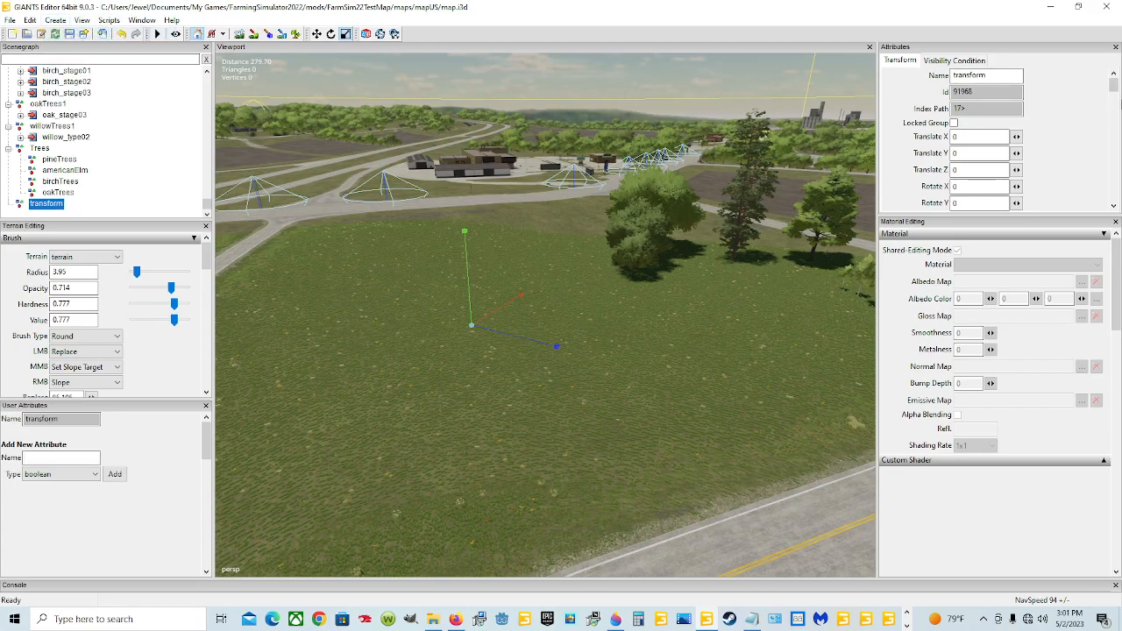
{"action": "left_click_drag", "start_coordinate": [991, 76], "coordinate": [952, 76]}
{"action": "type", "text": "wi"}
{"action": "key", "text": "Return"}
Step: Cut the willowTrees group and paste it into the Trees group
{"action": "left_click", "coordinate": [30, 20]}
{"action": "left_click", "coordinate": [79, 93]}
{"action": "left_click", "coordinate": [41, 149]}
{"action": "left_click", "coordinate": [30, 19]}
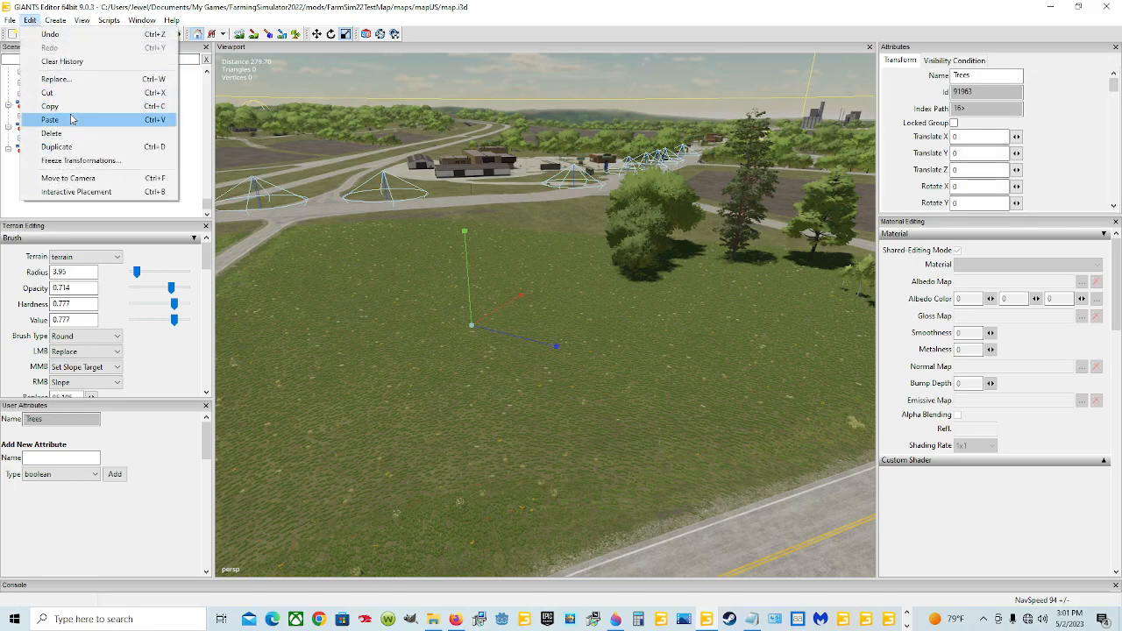
{"action": "left_click", "coordinate": [76, 119]}
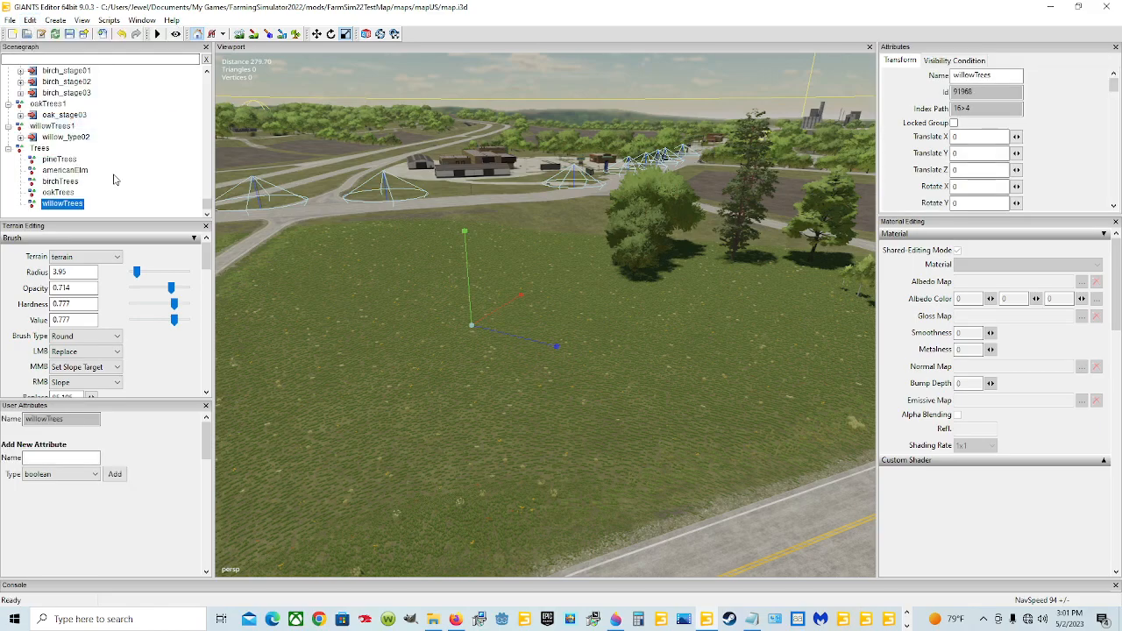
Step: Cut the six trees pine_stage01 through pine_stage06 out of the pineTrees1 group
{"action": "left_click", "coordinate": [59, 160]}
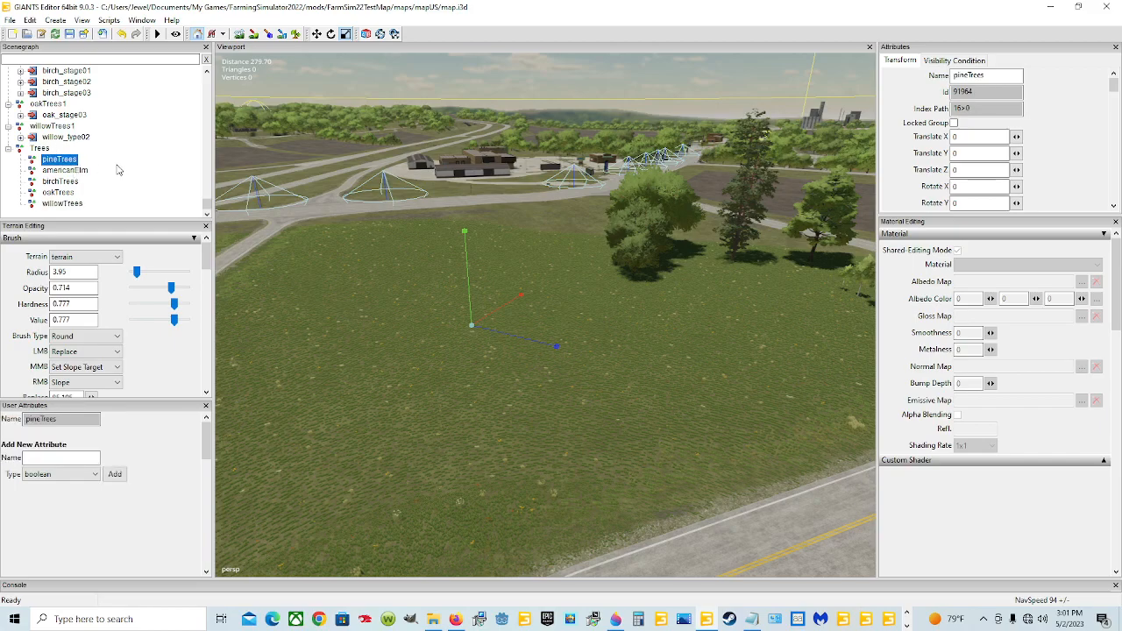
{"action": "scroll", "coordinate": [123, 213], "scroll_direction": "up", "scroll_amount": 4}
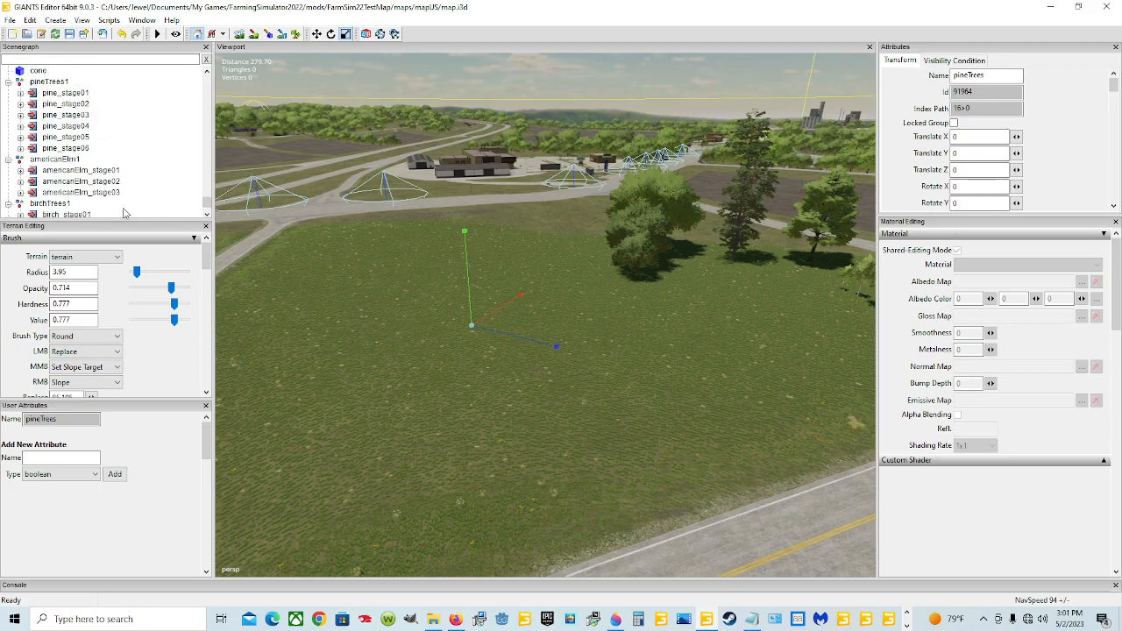
{"action": "scroll", "coordinate": [138, 179], "scroll_direction": "up", "scroll_amount": 5}
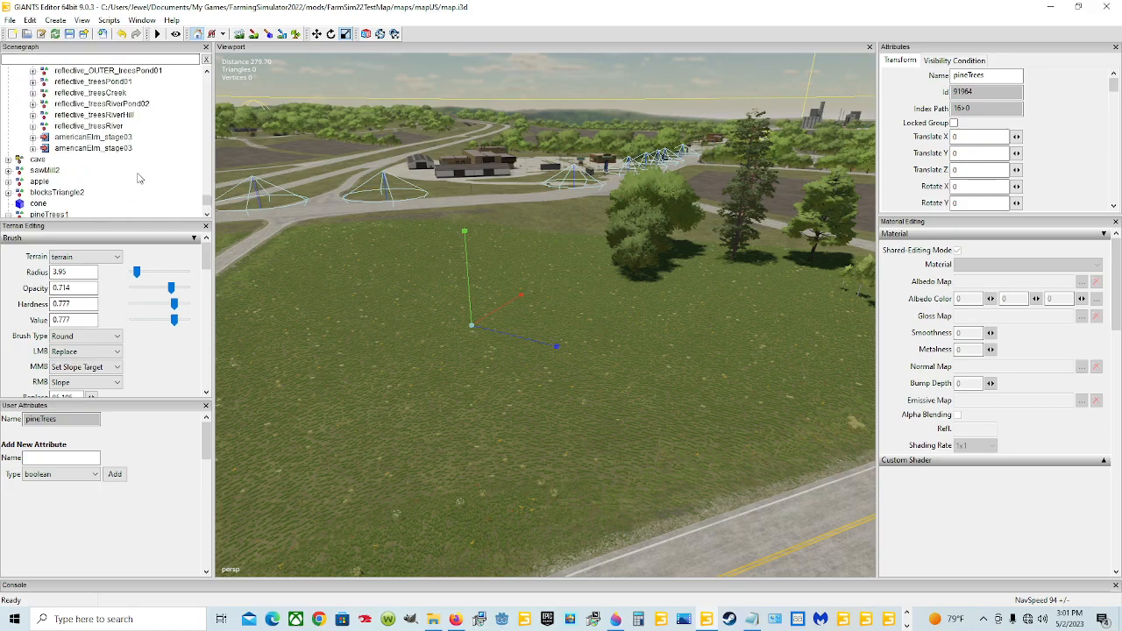
{"action": "scroll", "coordinate": [109, 166], "scroll_direction": "down", "scroll_amount": 3}
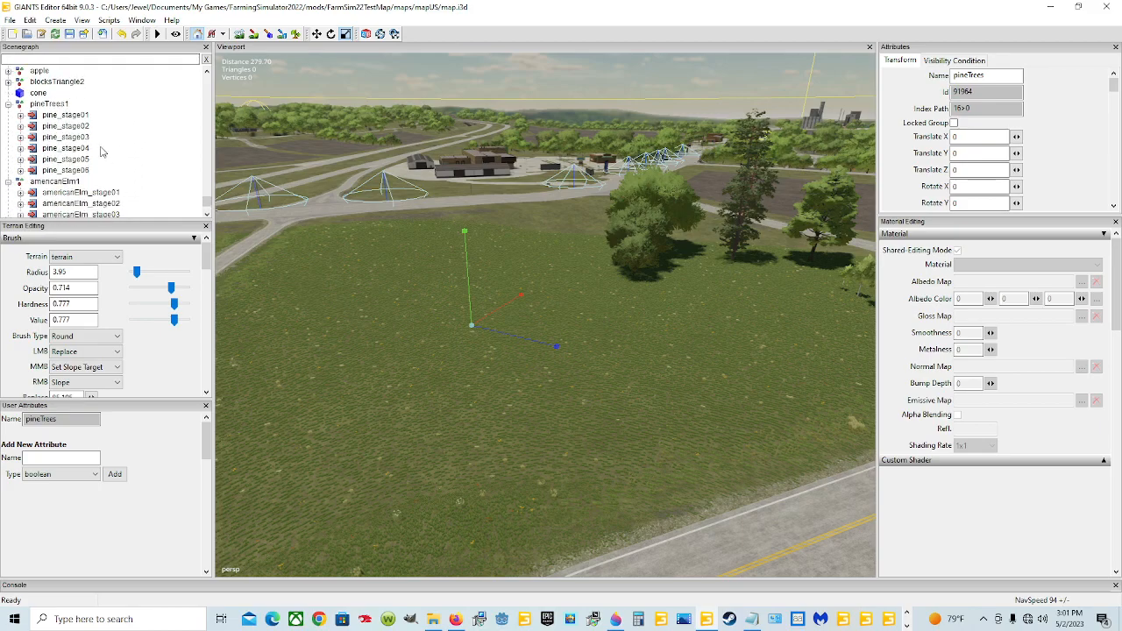
{"action": "left_click", "coordinate": [81, 116]}
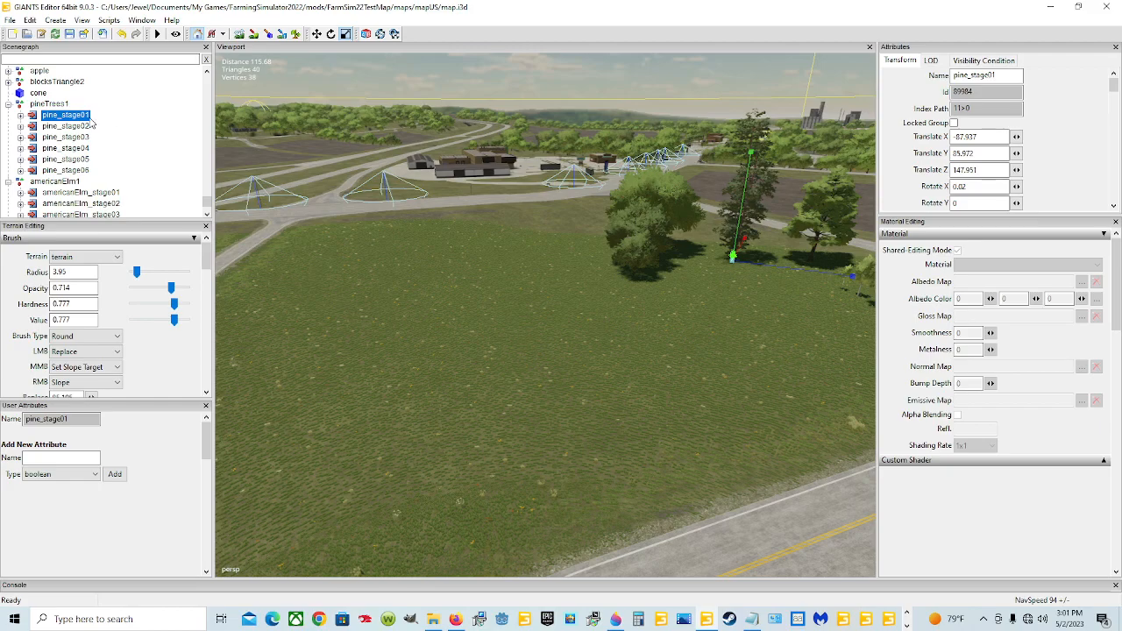
{"action": "scroll", "coordinate": [69, 175], "scroll_direction": "down", "scroll_amount": 5}
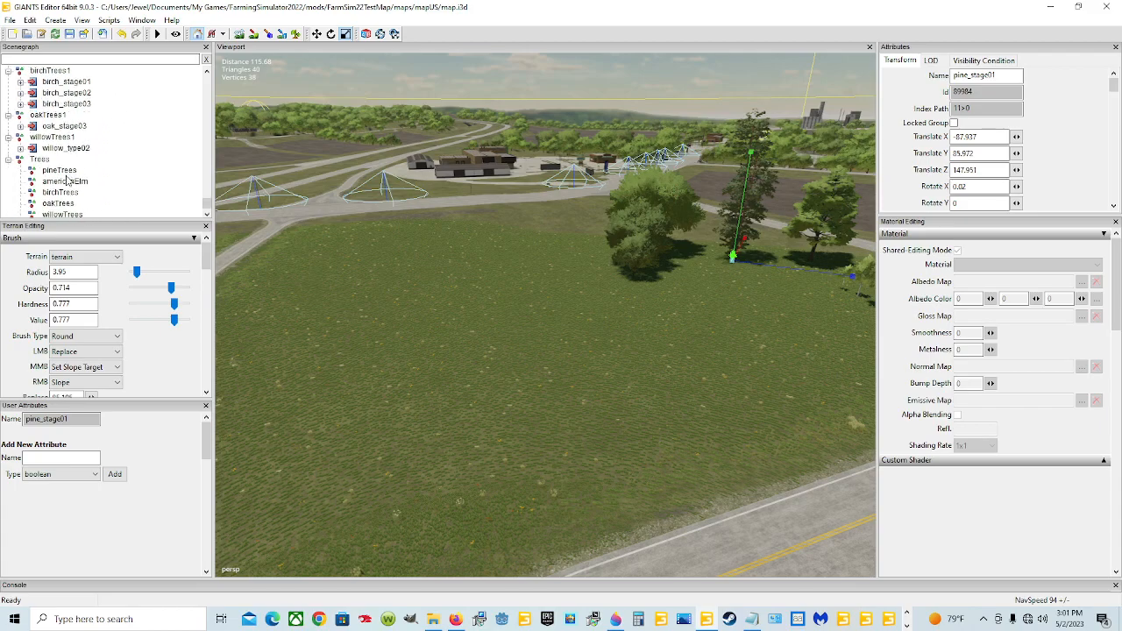
{"action": "scroll", "coordinate": [125, 180], "scroll_direction": "up", "scroll_amount": 2}
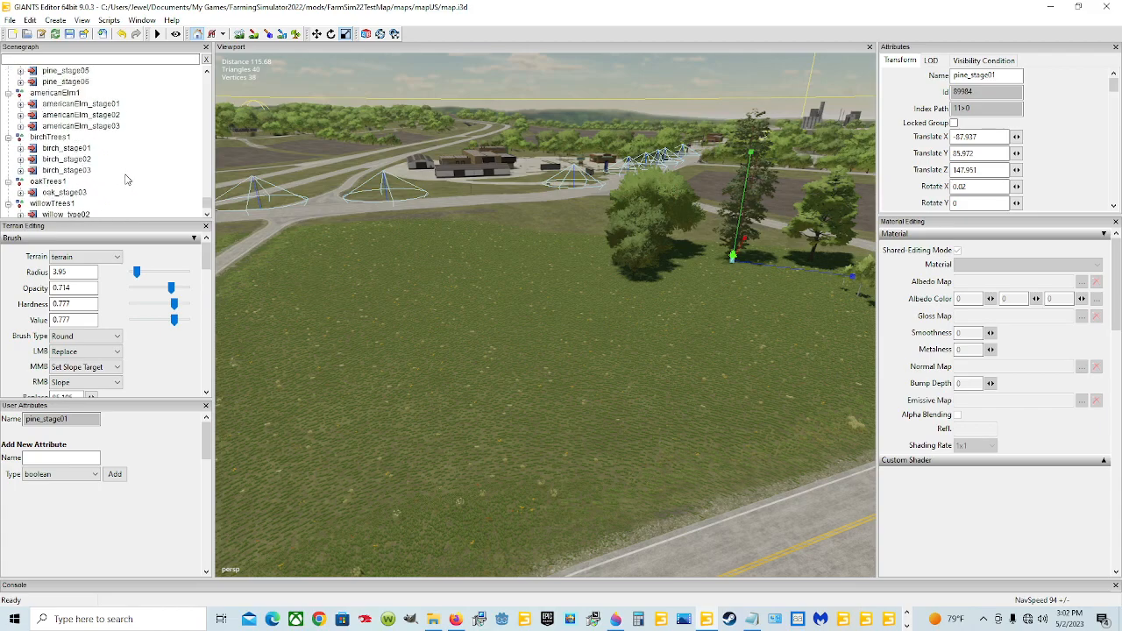
{"action": "scroll", "coordinate": [125, 179], "scroll_direction": "up", "scroll_amount": 1}
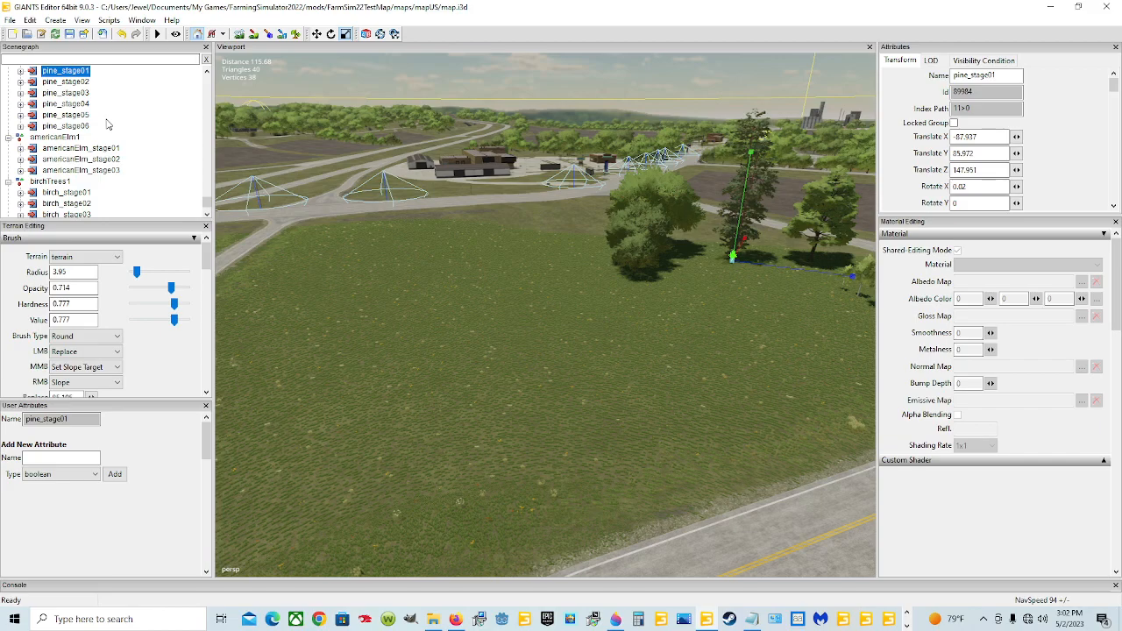
{"action": "scroll", "coordinate": [107, 125], "scroll_direction": "up", "scroll_amount": 1}
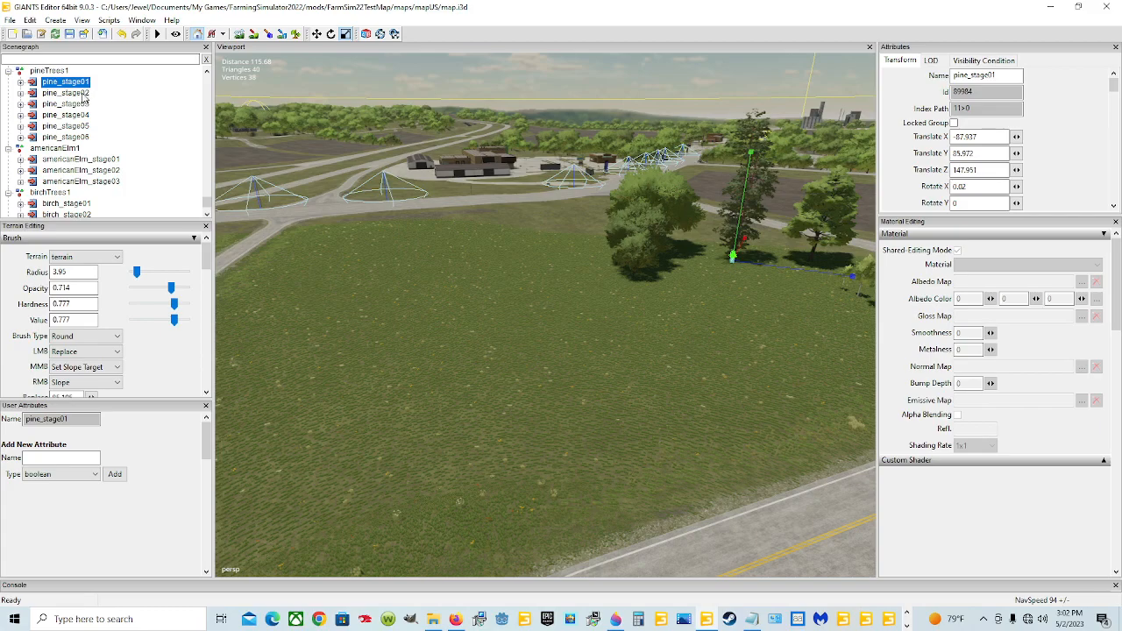
{"action": "left_click", "coordinate": [80, 93], "text": "shift"}
{"action": "left_click", "coordinate": [75, 105], "text": "shift"}
{"action": "left_click", "coordinate": [70, 115], "text": "shift"}
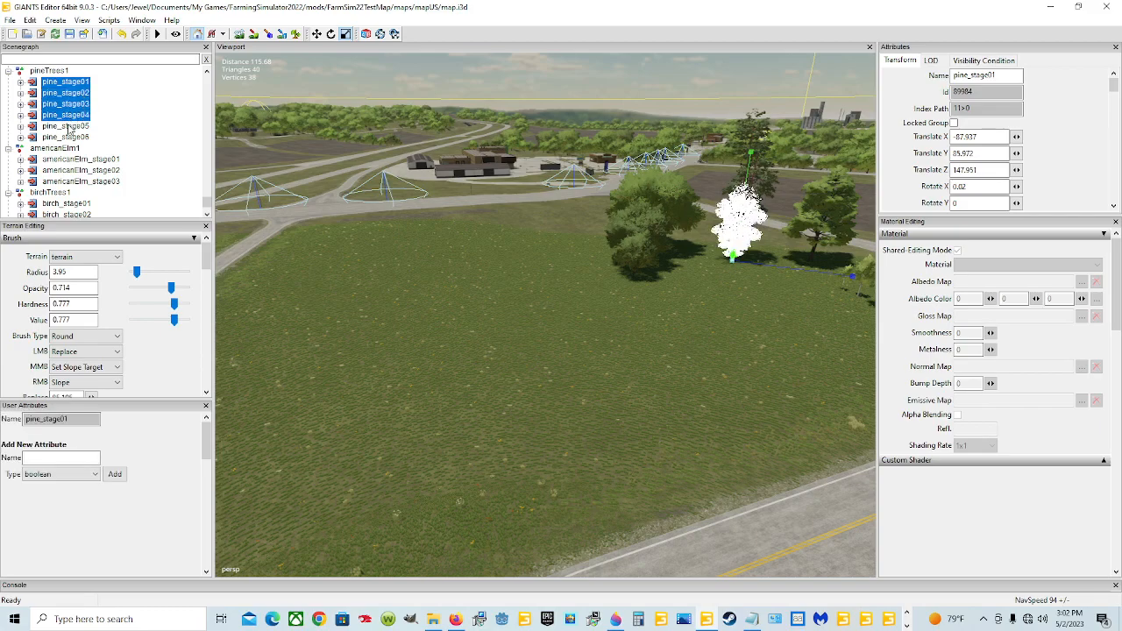
{"action": "left_click", "coordinate": [70, 126], "text": "shift"}
{"action": "left_click", "coordinate": [74, 137], "text": "shift"}
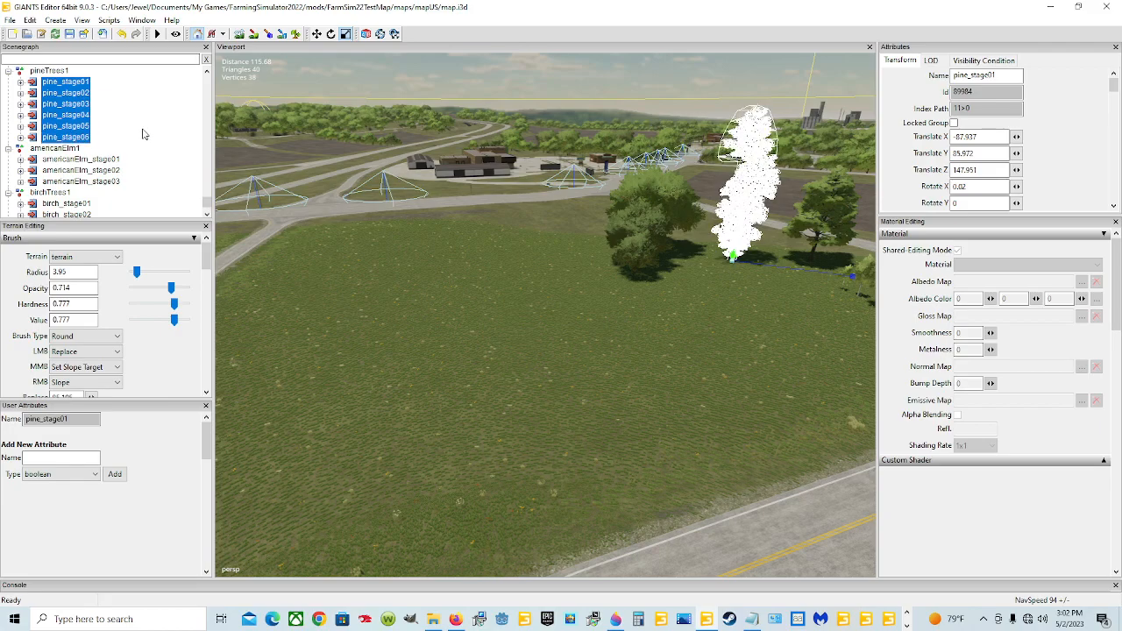
{"action": "left_click", "coordinate": [29, 19]}
{"action": "left_click", "coordinate": [63, 93]}
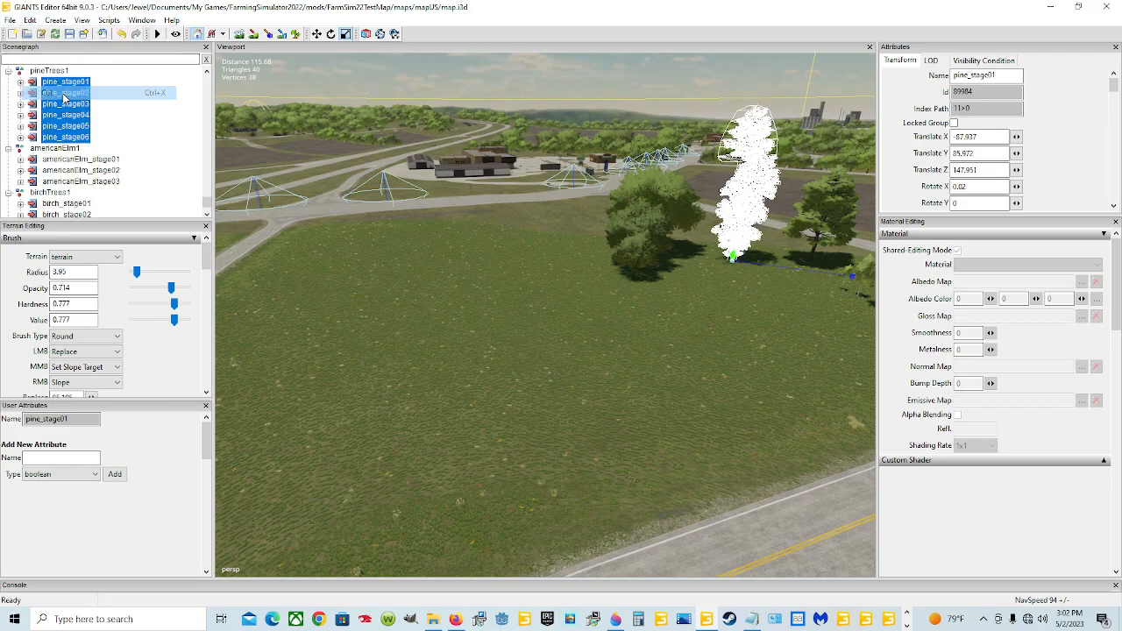
Step: Paste the cut pine trees into the pineTrees group inside Trees
{"action": "left_click", "coordinate": [59, 137]}
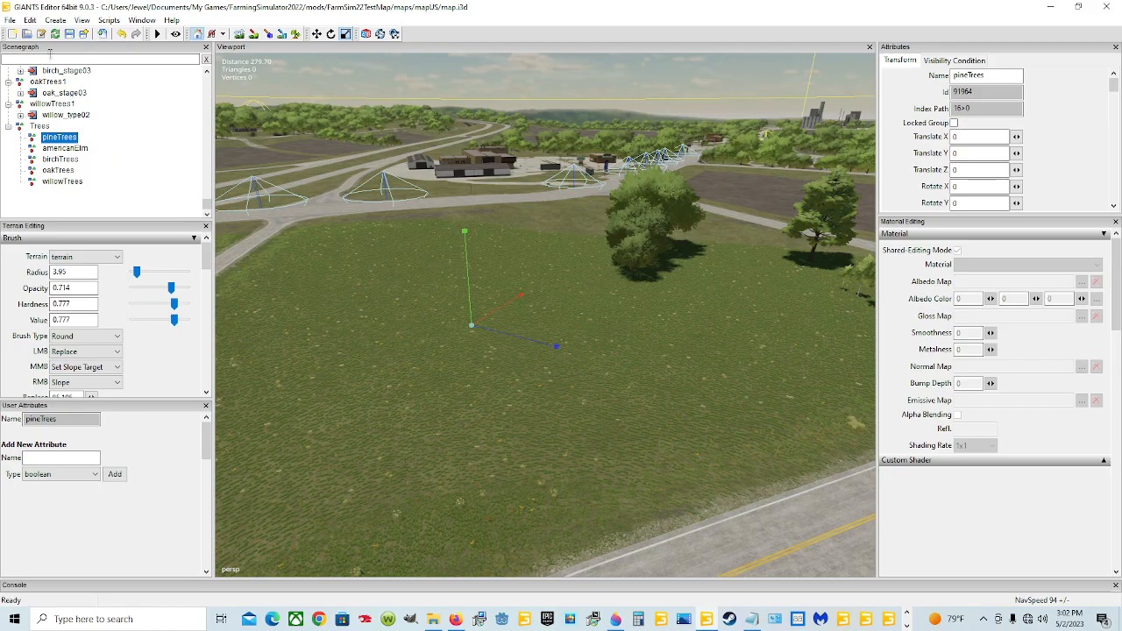
{"action": "left_click", "coordinate": [30, 20]}
{"action": "left_click", "coordinate": [71, 117]}
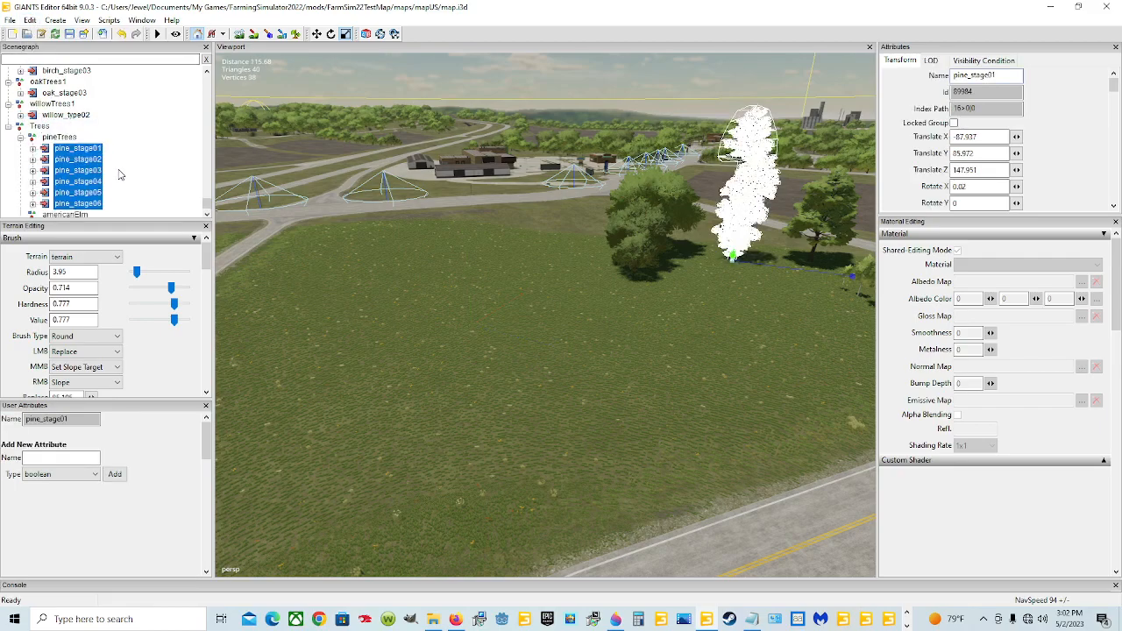
Step: Cut americanElm_stage01 through americanElm_stage03 out of the americanElm1 group
{"action": "scroll", "coordinate": [120, 175], "scroll_direction": "down", "scroll_amount": 1}
{"action": "scroll", "coordinate": [121, 174], "scroll_direction": "up", "scroll_amount": 4}
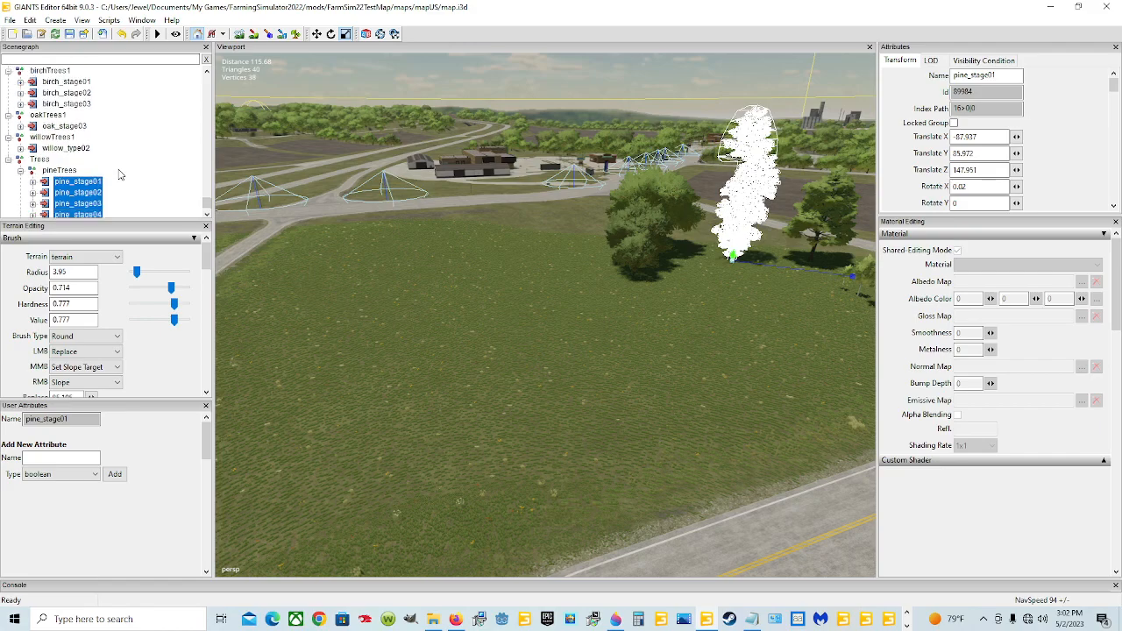
{"action": "scroll", "coordinate": [120, 175], "scroll_direction": "up", "scroll_amount": 3}
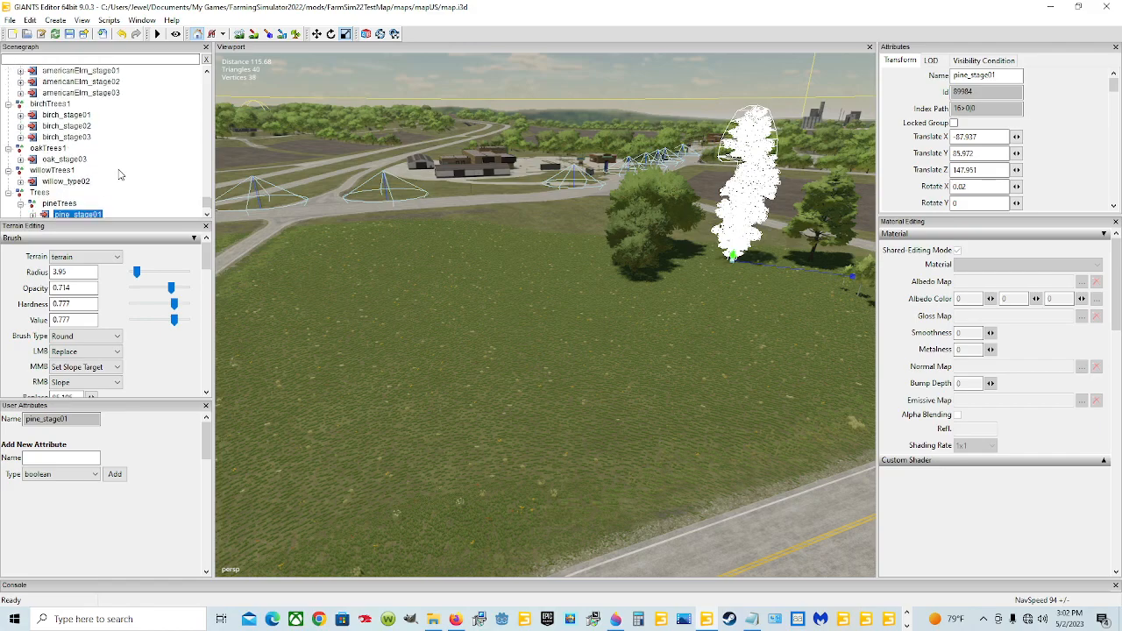
{"action": "scroll", "coordinate": [120, 175], "scroll_direction": "up", "scroll_amount": 3}
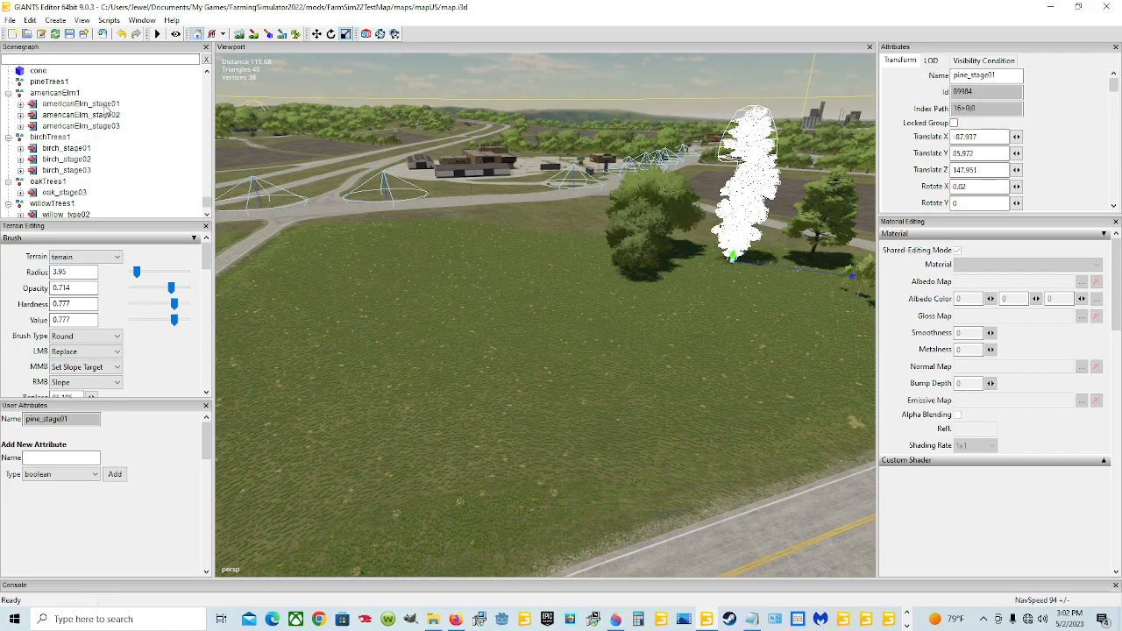
{"action": "left_click", "coordinate": [106, 105]}
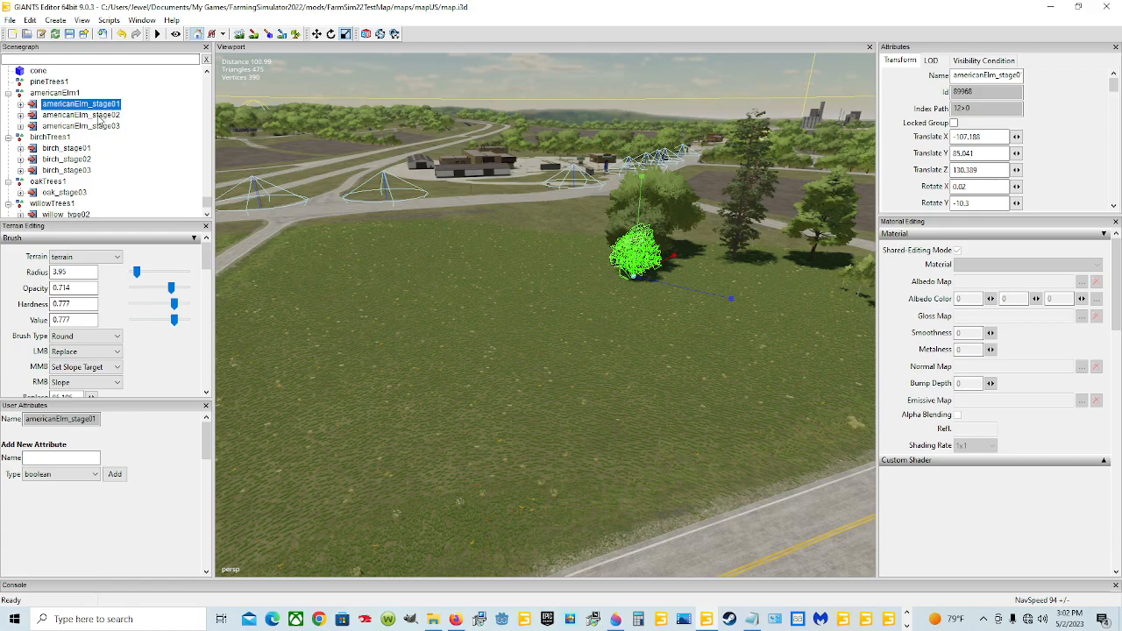
{"action": "left_click", "coordinate": [98, 116], "text": "ctrl"}
{"action": "left_click", "coordinate": [91, 127], "text": "ctrl"}
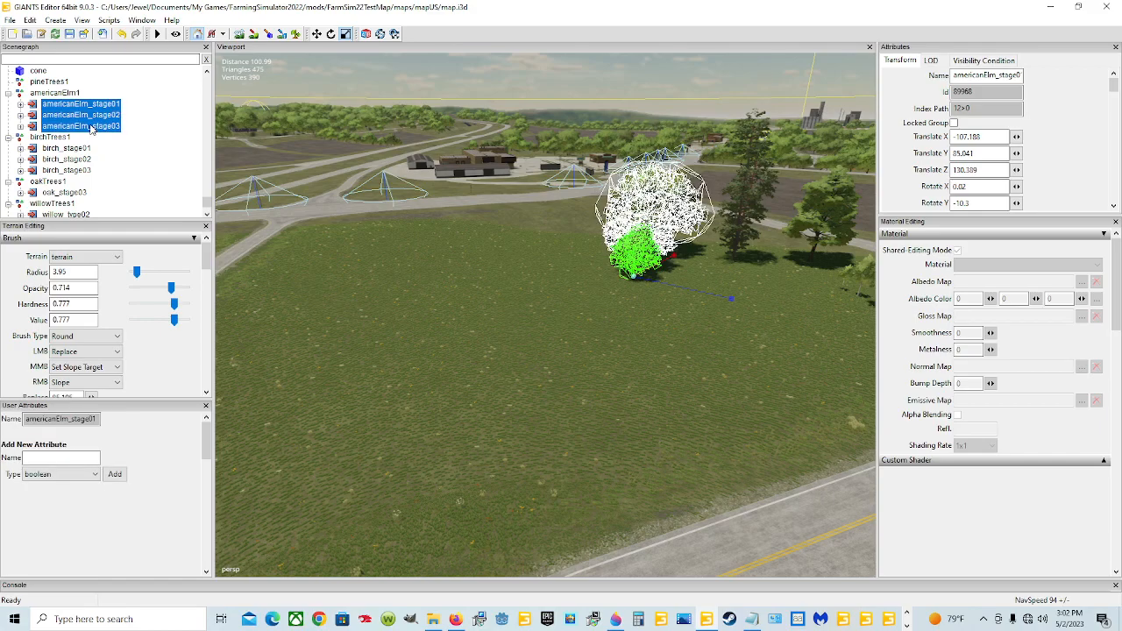
{"action": "left_click", "coordinate": [31, 22]}
{"action": "left_click", "coordinate": [68, 93]}
Step: Paste the cut elm trees into the americanElm group inside Trees
{"action": "scroll", "coordinate": [128, 163], "scroll_direction": "up", "scroll_amount": 3}
{"action": "left_click", "coordinate": [78, 116]}
{"action": "scroll", "coordinate": [78, 118], "scroll_direction": "up", "scroll_amount": 1}
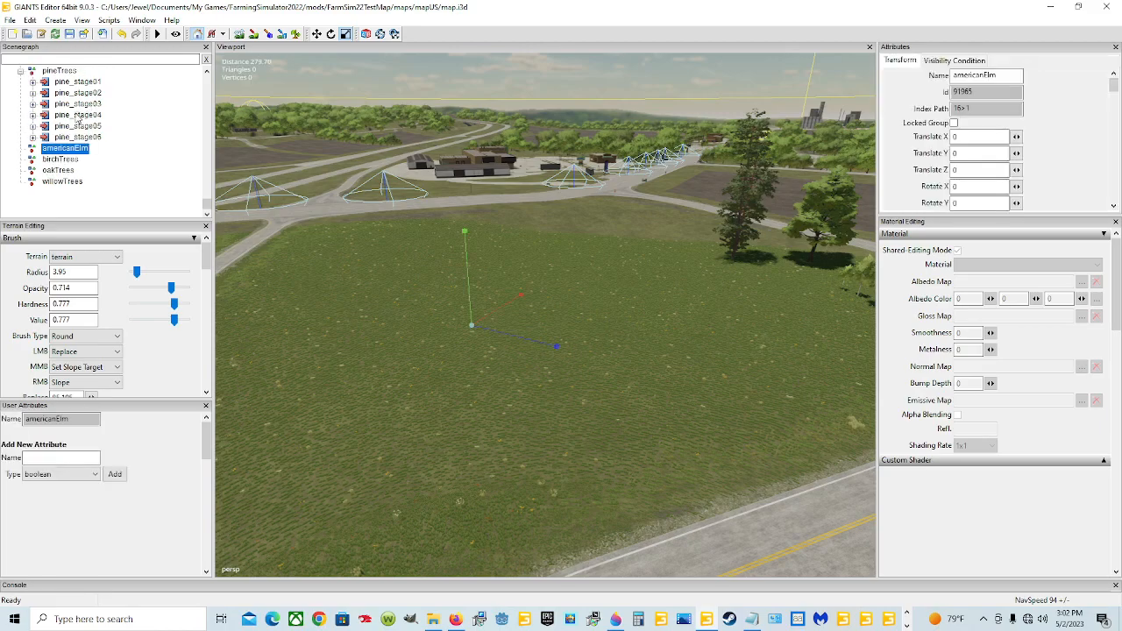
{"action": "left_click", "coordinate": [31, 21]}
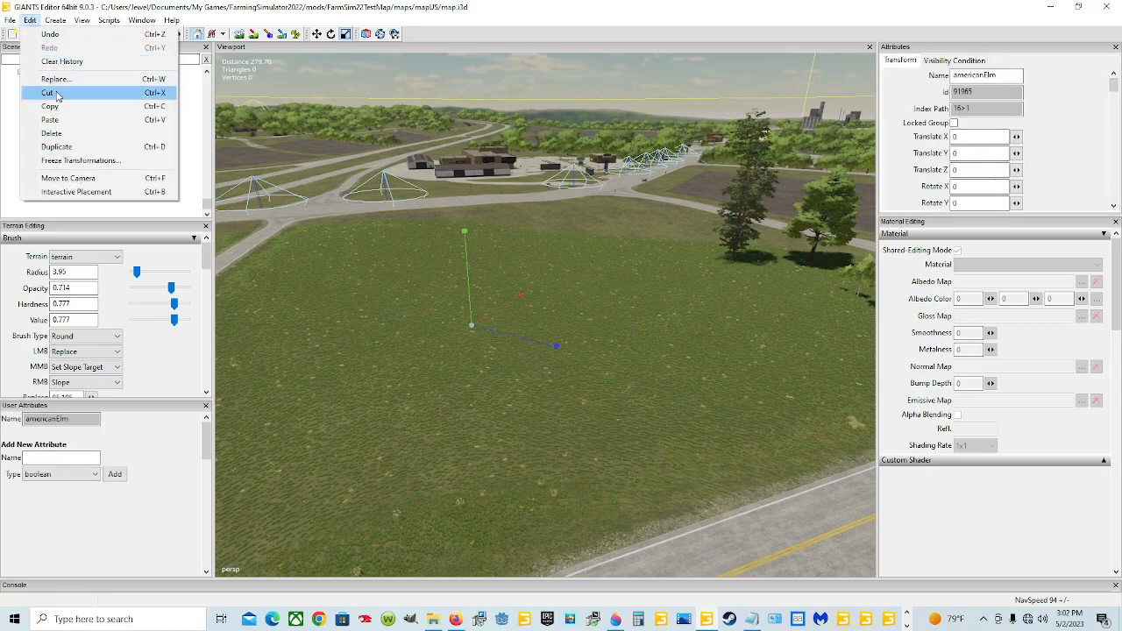
{"action": "left_click", "coordinate": [50, 119]}
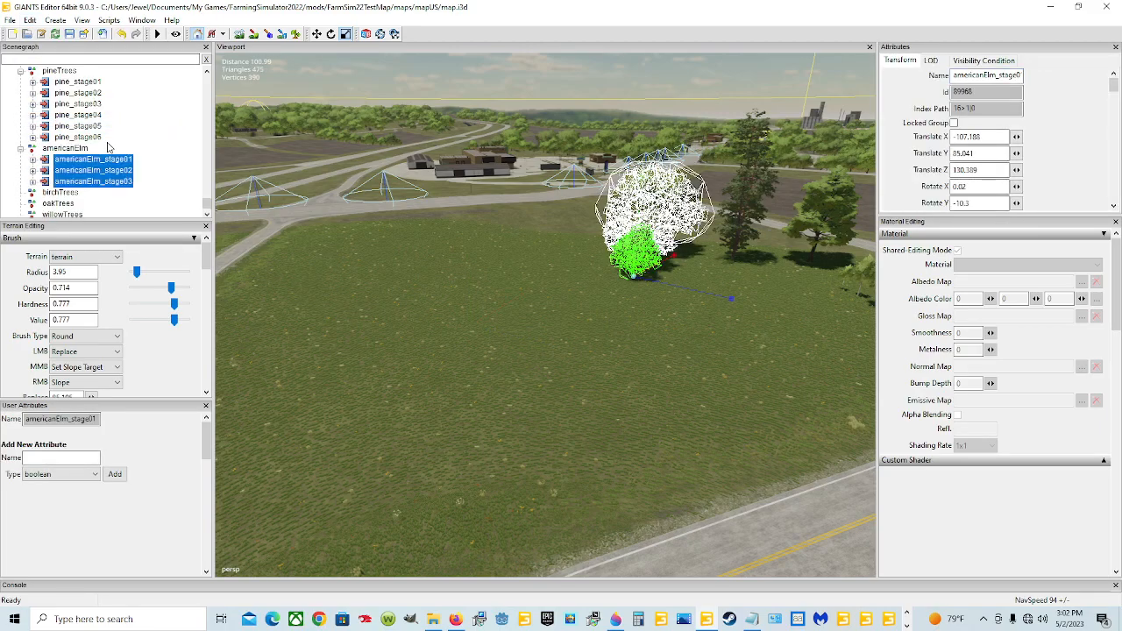
Step: Cut birch_stage01 through birch_stage03 out of the birchTrees1 group
{"action": "scroll", "coordinate": [114, 197], "scroll_direction": "up", "scroll_amount": 3}
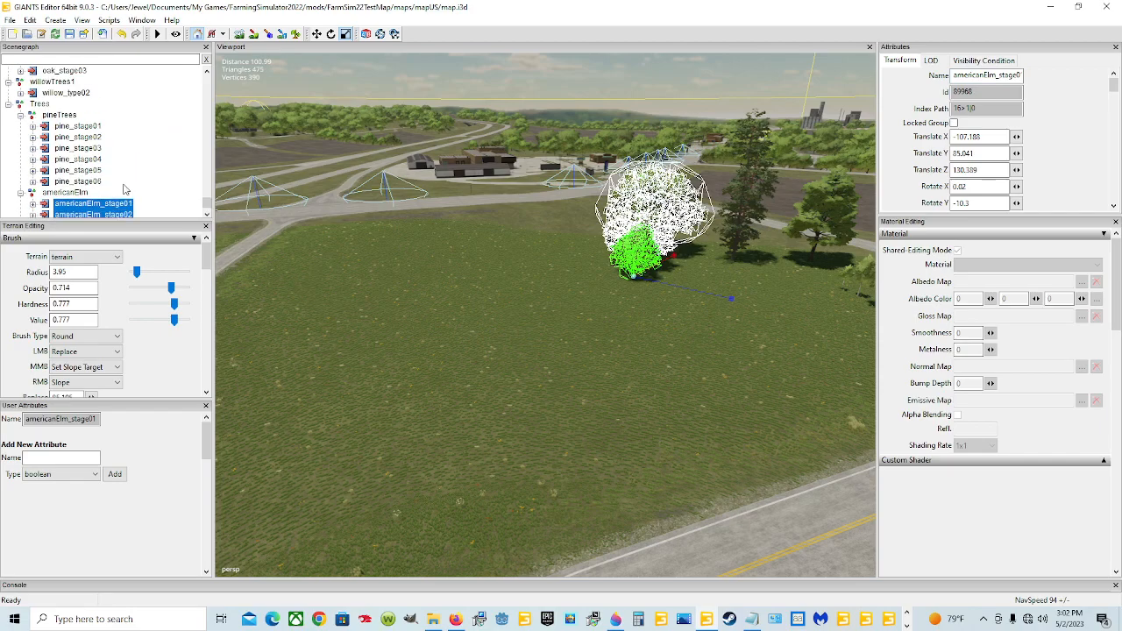
{"action": "scroll", "coordinate": [115, 195], "scroll_direction": "down", "scroll_amount": 3}
{"action": "scroll", "coordinate": [112, 193], "scroll_direction": "up", "scroll_amount": 3}
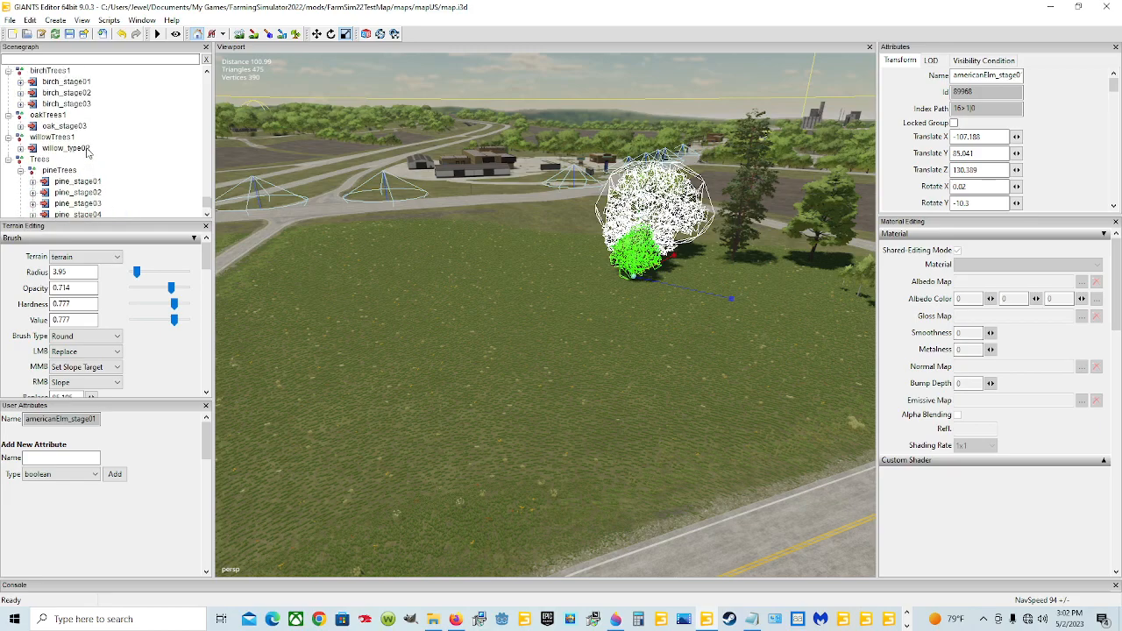
{"action": "left_click", "coordinate": [67, 82]}
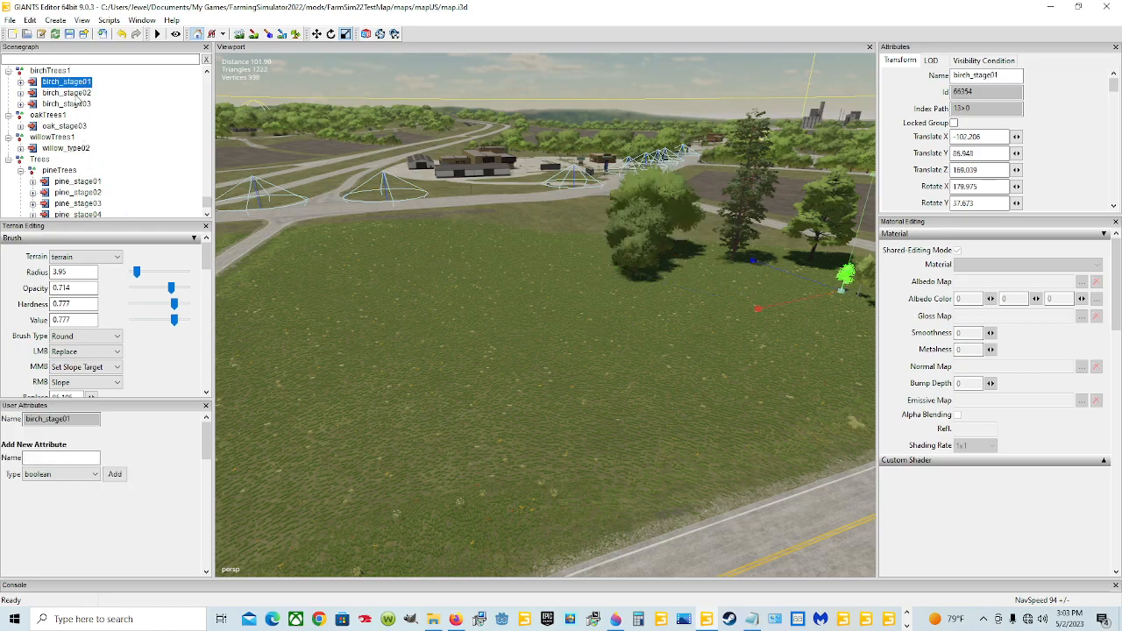
{"action": "left_click", "coordinate": [75, 104], "text": "shift"}
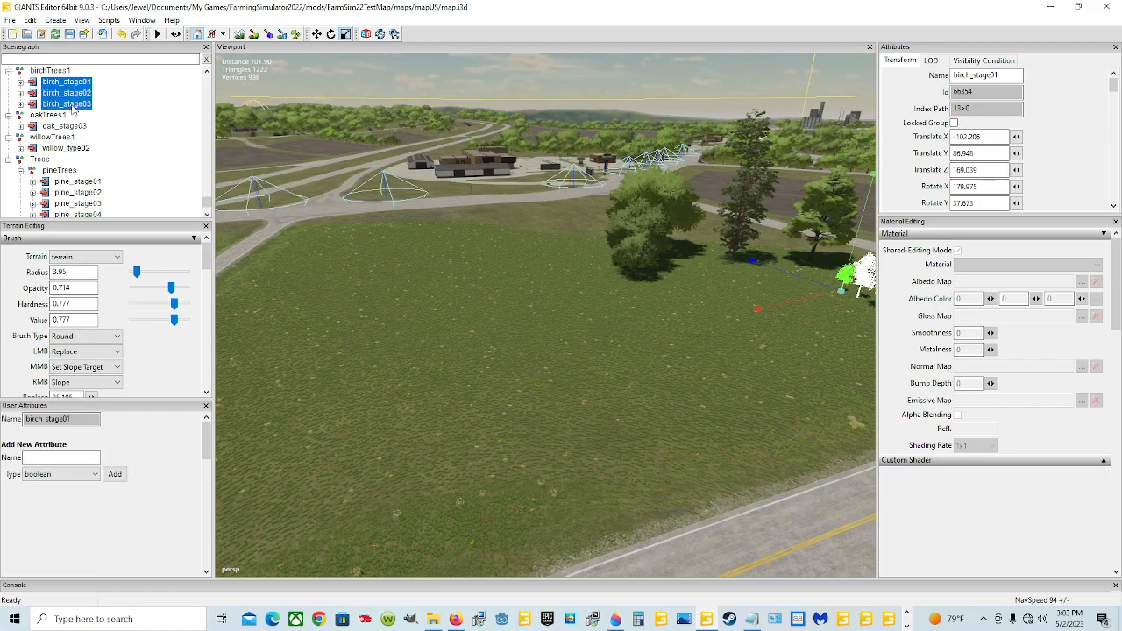
{"action": "left_click", "coordinate": [30, 19]}
{"action": "left_click", "coordinate": [61, 95]}
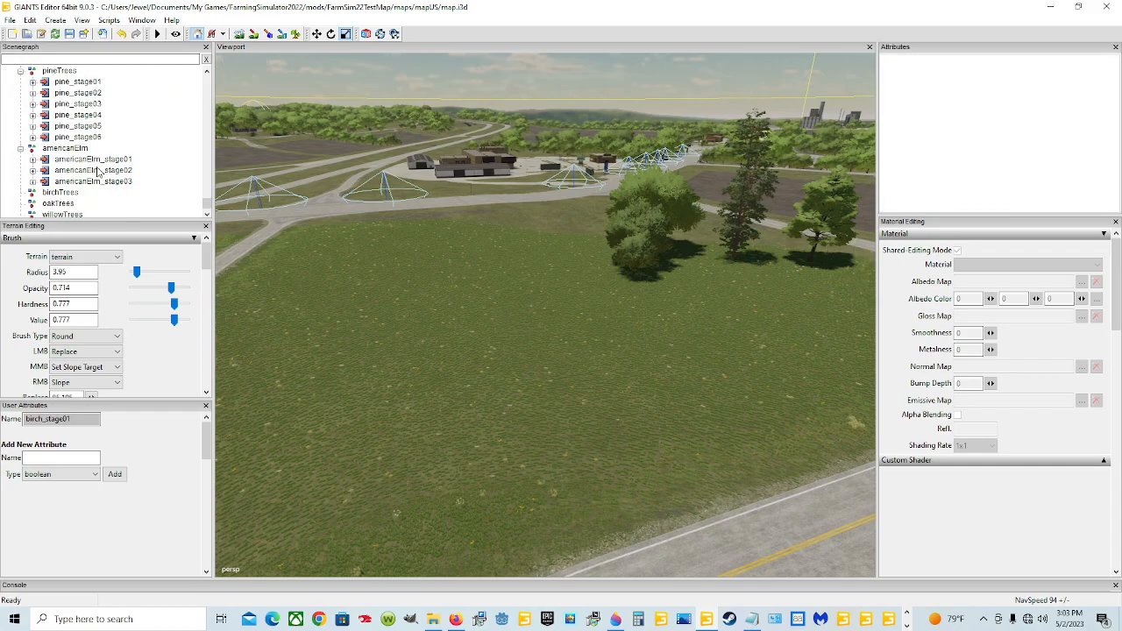
Step: Paste the cut birch trees into the birchTrees group inside Trees
{"action": "left_click", "coordinate": [31, 21]}
{"action": "left_click", "coordinate": [51, 106]}
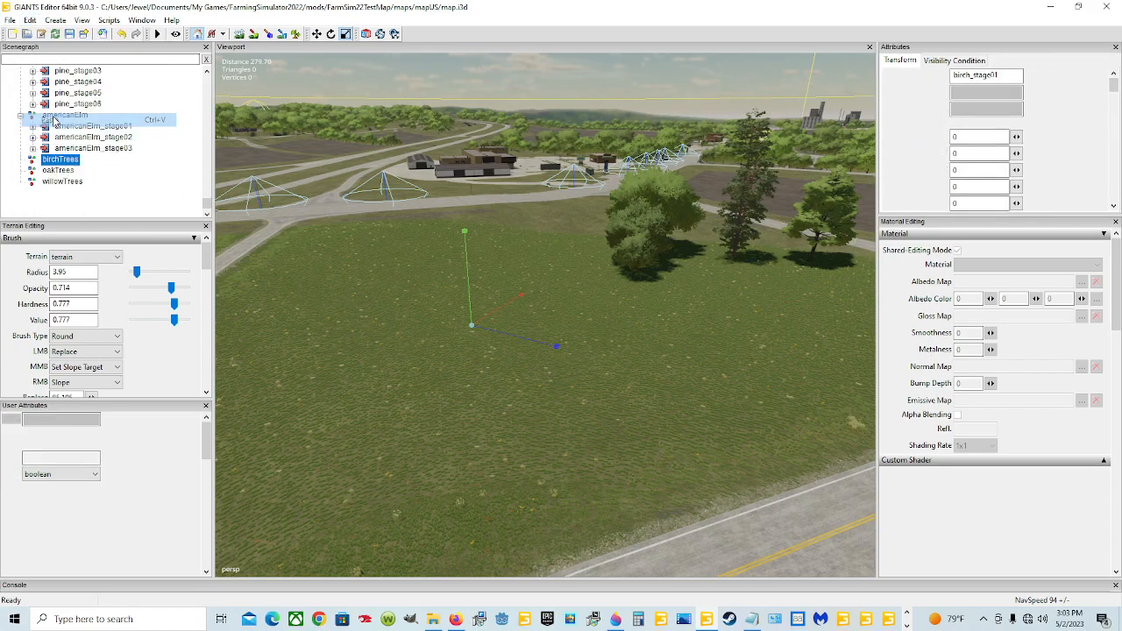
{"action": "key", "text": "ctrl+v"}
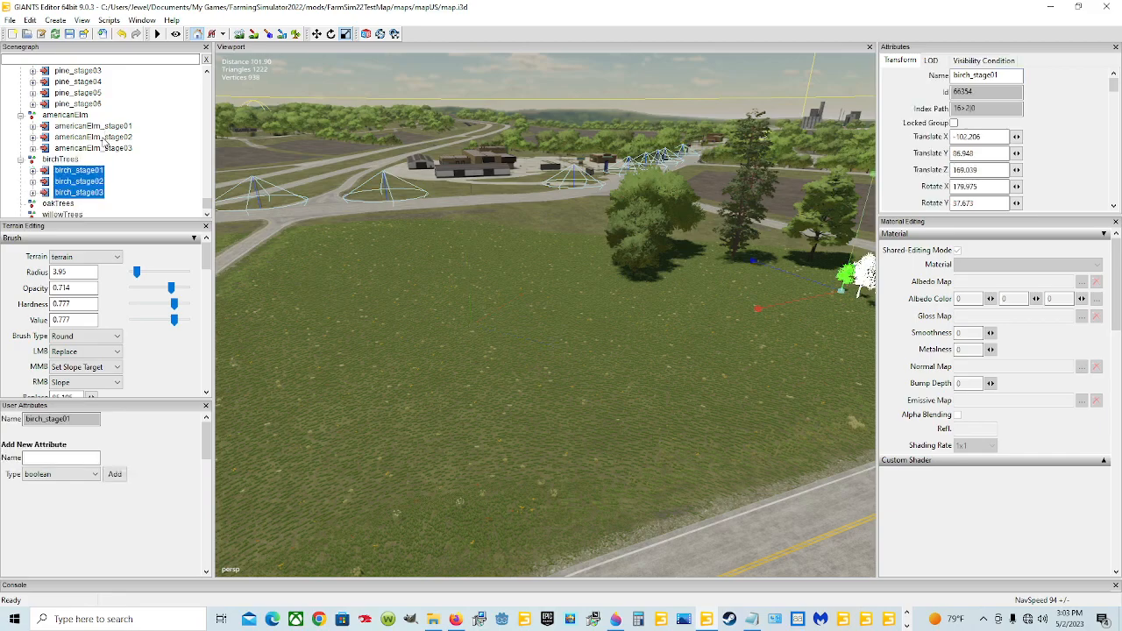
Step: Move oak_stage03 out of the oakTrees1 group by cutting it and pasting it into the oakTrees group inside Trees
{"action": "scroll", "coordinate": [103, 143], "scroll_direction": "up", "scroll_amount": 4}
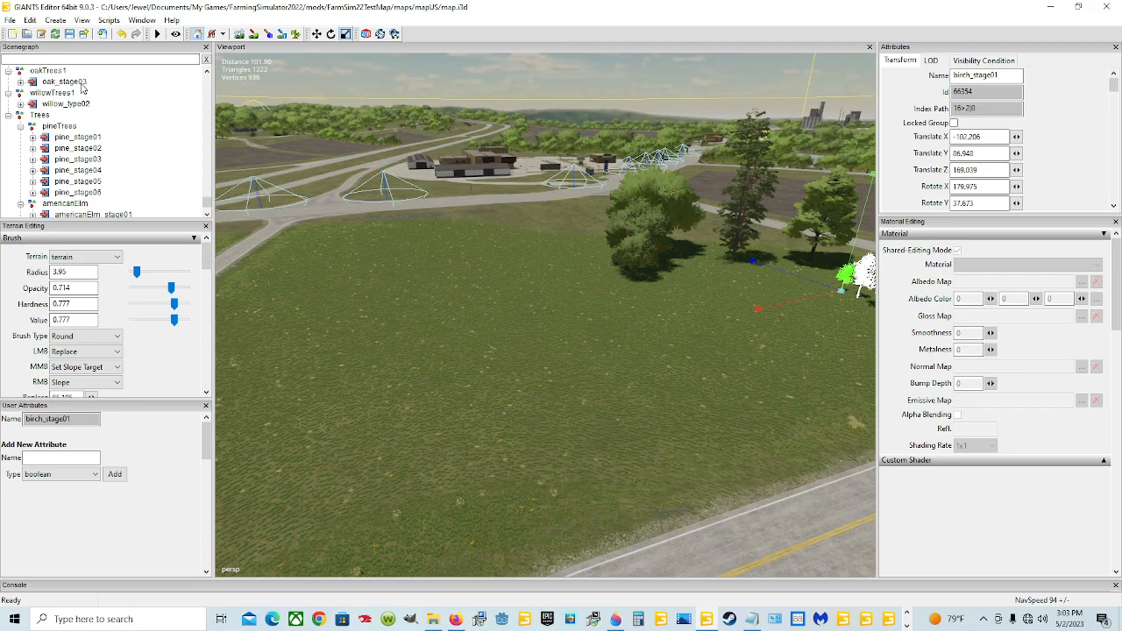
{"action": "left_click", "coordinate": [85, 83]}
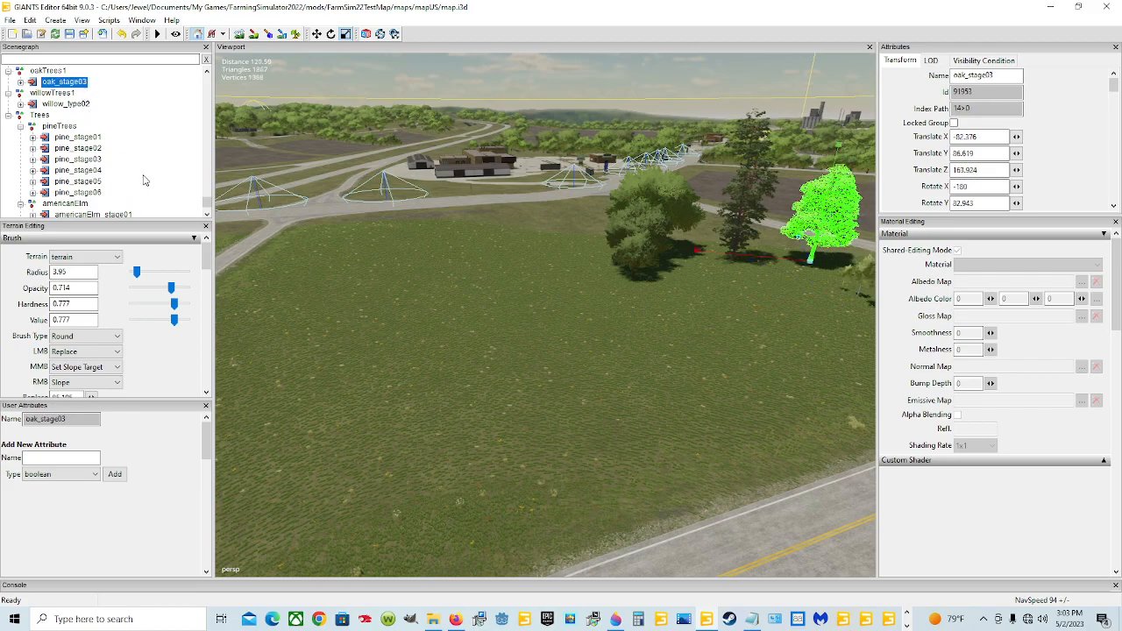
{"action": "scroll", "coordinate": [114, 164], "scroll_direction": "down", "scroll_amount": 5}
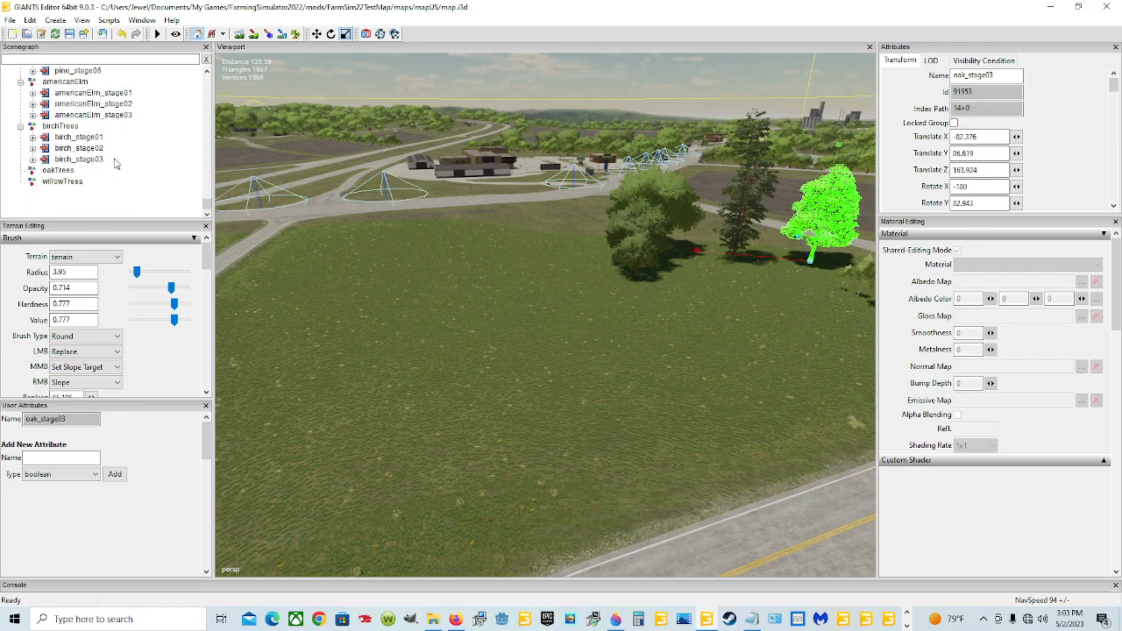
{"action": "left_click", "coordinate": [30, 19]}
{"action": "left_click", "coordinate": [53, 92]}
{"action": "left_click", "coordinate": [60, 161]}
{"action": "left_click", "coordinate": [30, 19]}
{"action": "left_click", "coordinate": [53, 134]}
Step: Move willow_type02 out of the willowTrees1 group by cutting it and pasting it into the willowTrees group inside Trees
{"action": "scroll", "coordinate": [80, 105], "scroll_direction": "up", "scroll_amount": 2}
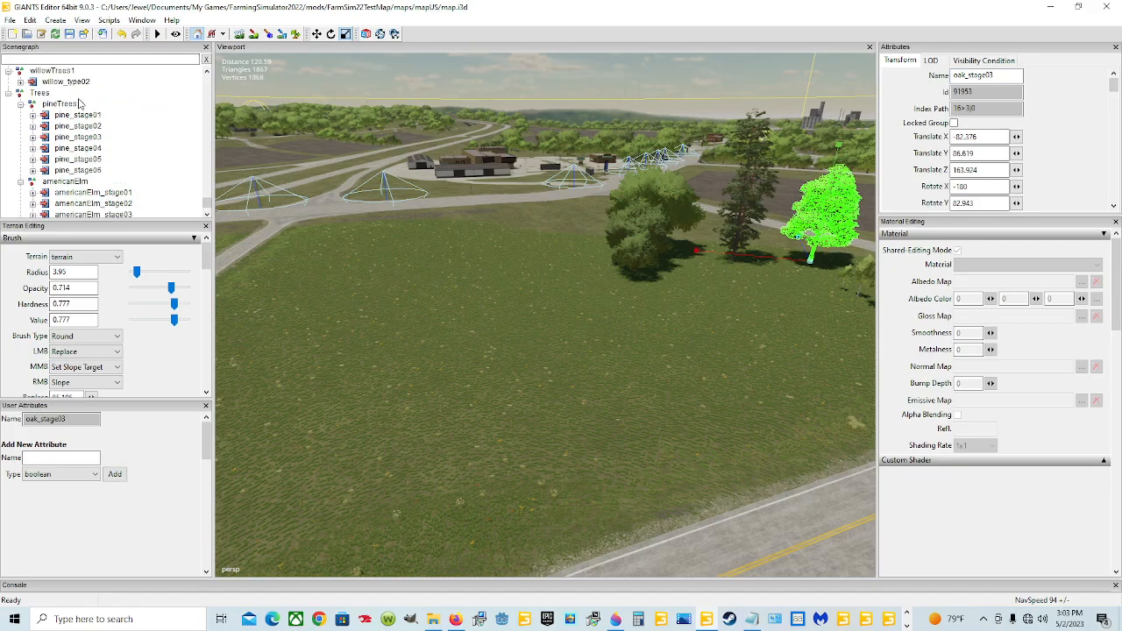
{"action": "left_click", "coordinate": [79, 95]}
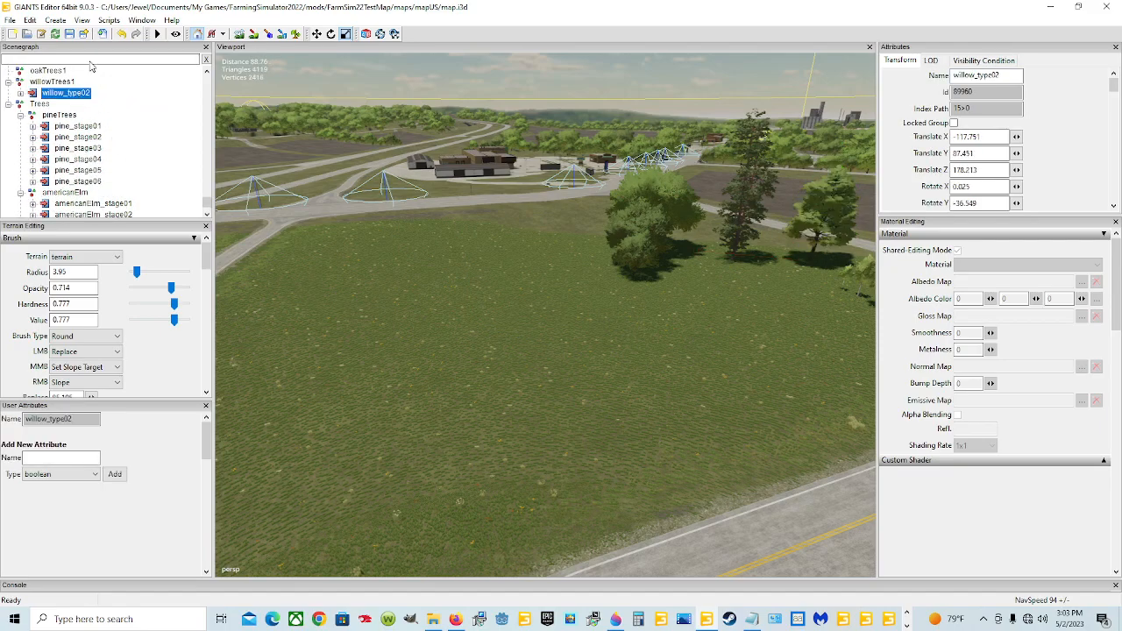
{"action": "left_click", "coordinate": [31, 19]}
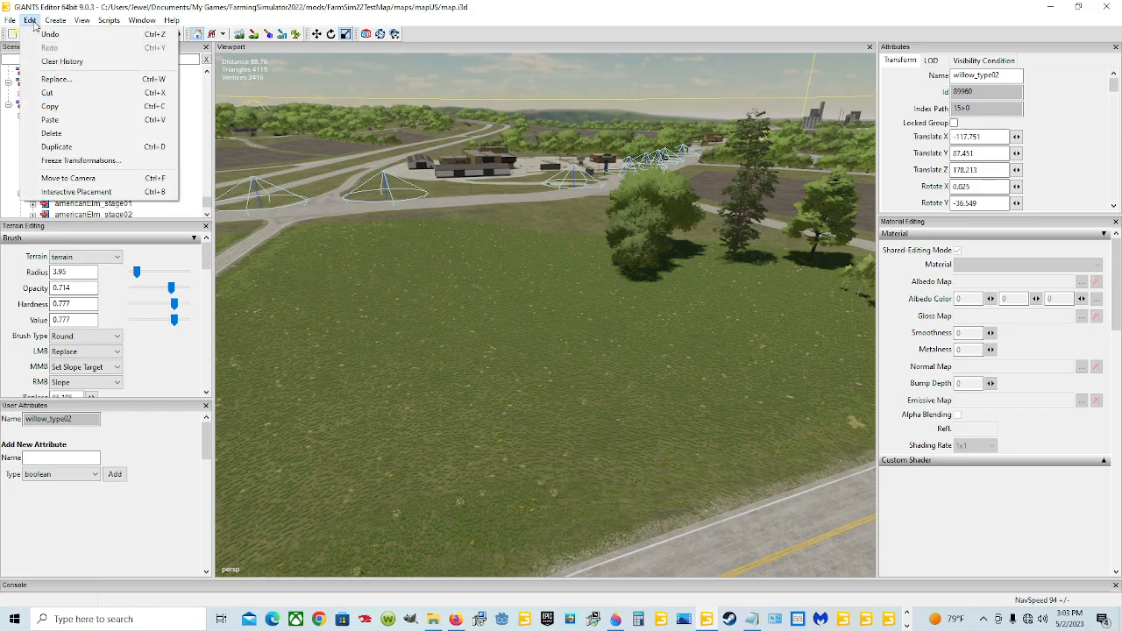
{"action": "left_click", "coordinate": [61, 93]}
{"action": "scroll", "coordinate": [130, 169], "scroll_direction": "down", "scroll_amount": 1}
{"action": "left_click", "coordinate": [75, 180]}
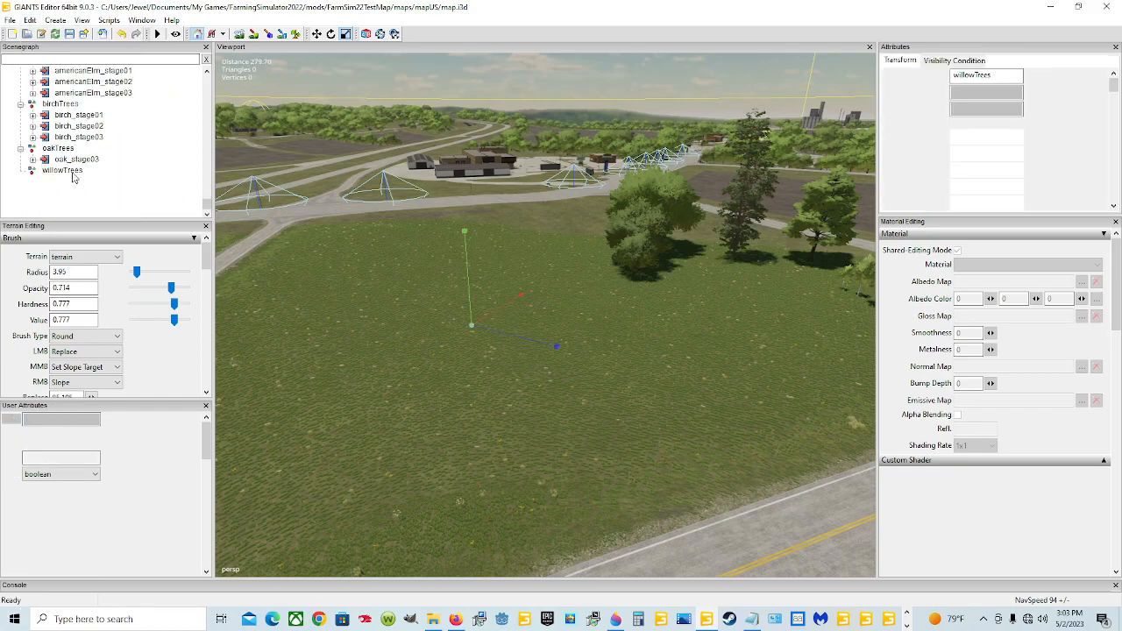
{"action": "left_click", "coordinate": [32, 20]}
{"action": "left_click", "coordinate": [66, 118]}
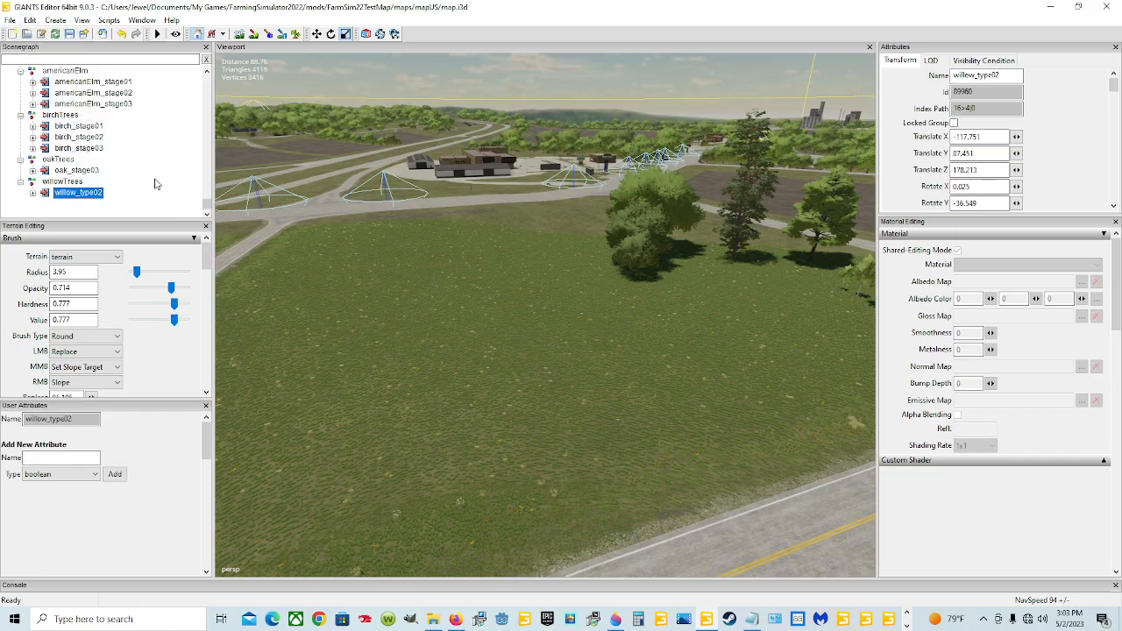
Step: Select pine_stage01 in the pineTrees group and switch off the Scale tool's mode to get the move and rotate handles
{"action": "scroll", "coordinate": [149, 184], "scroll_direction": "up", "scroll_amount": 3}
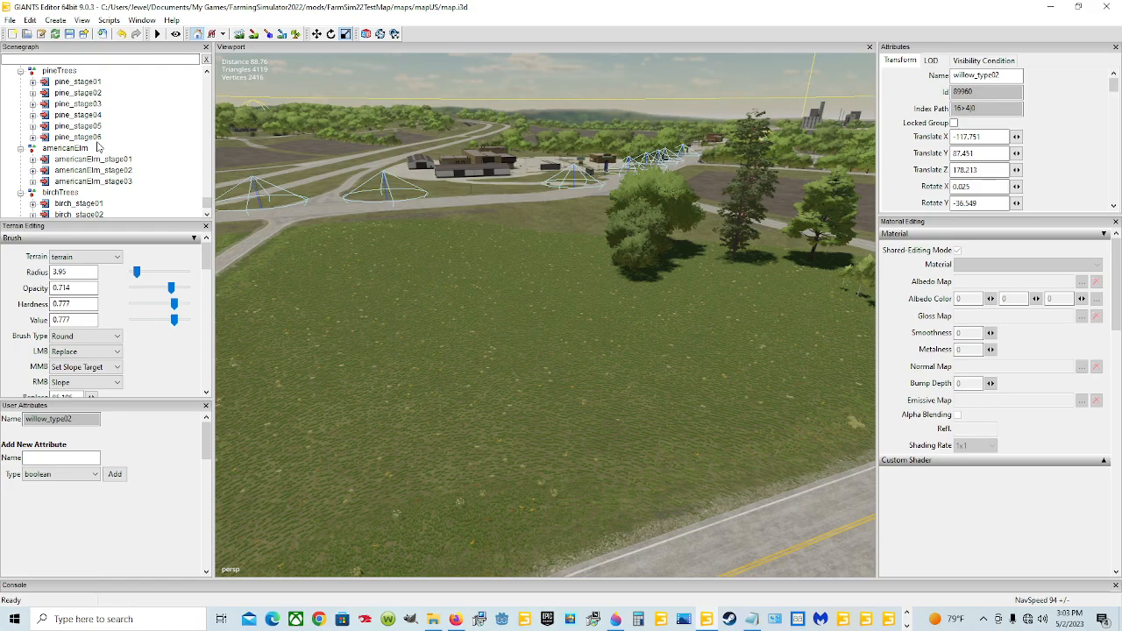
{"action": "left_click", "coordinate": [86, 84]}
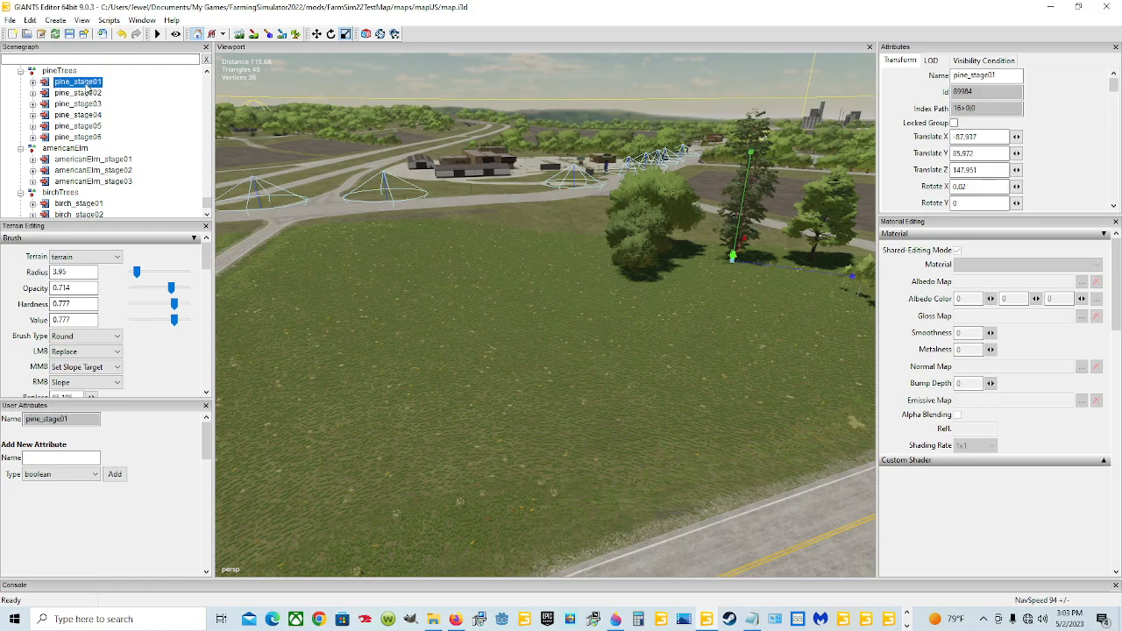
{"action": "left_click", "coordinate": [345, 32]}
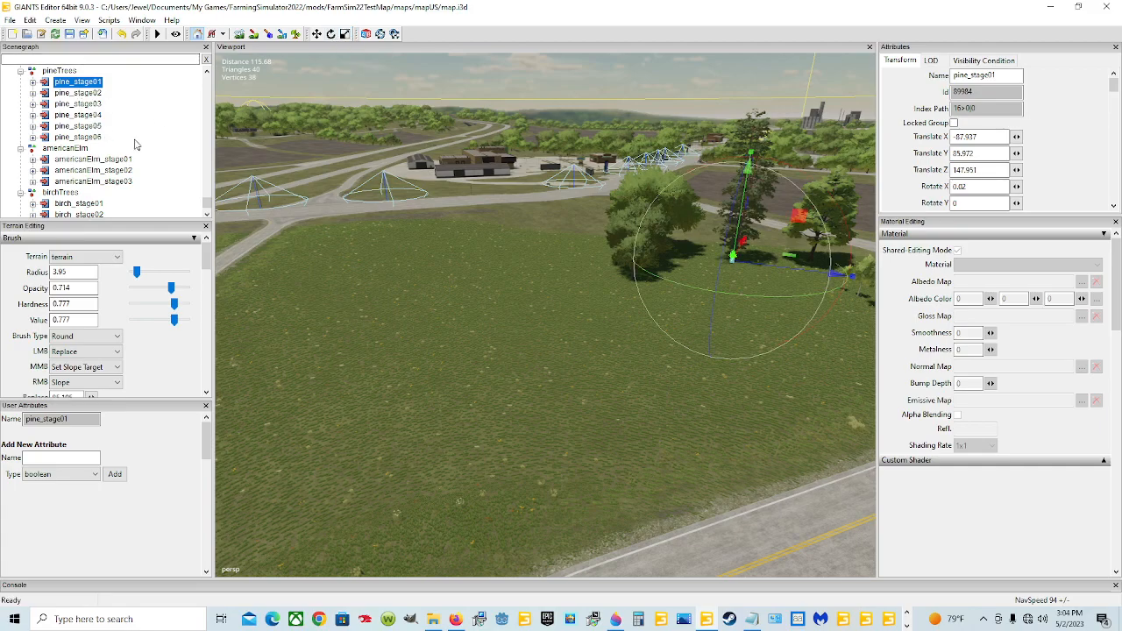
Step: Shift pine_stage02 through pine_stage06 a few metres sideways along the ground, away from pine_stage01
{"action": "scroll", "coordinate": [136, 145], "scroll_direction": "up", "scroll_amount": 2}
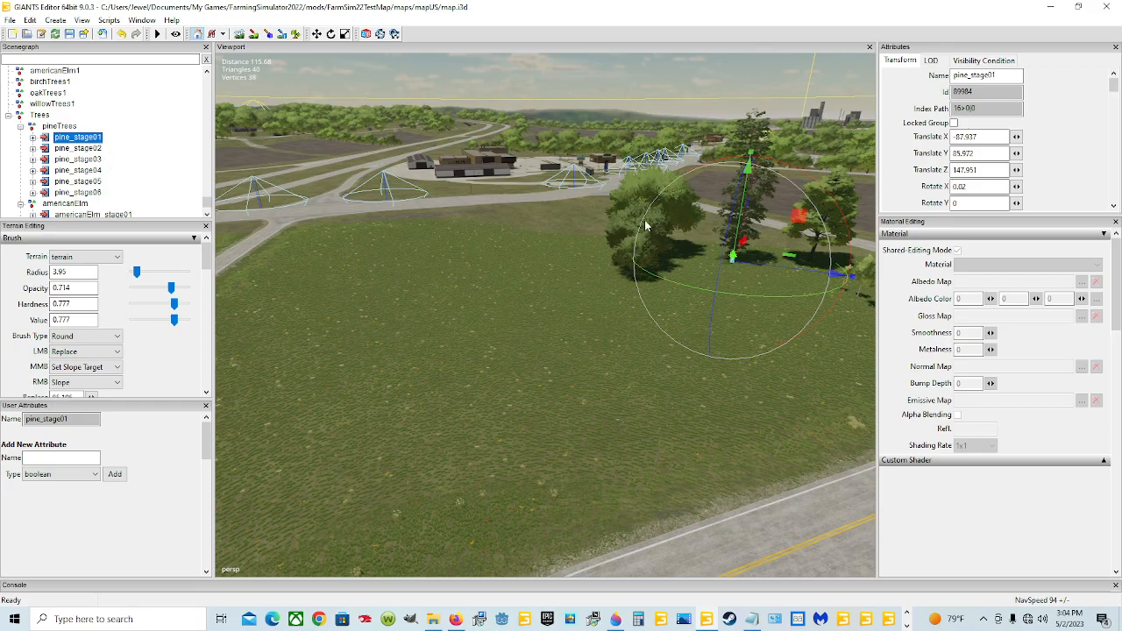
{"action": "left_click", "coordinate": [96, 150]}
{"action": "left_click", "coordinate": [85, 159]}
{"action": "left_click", "coordinate": [90, 171]}
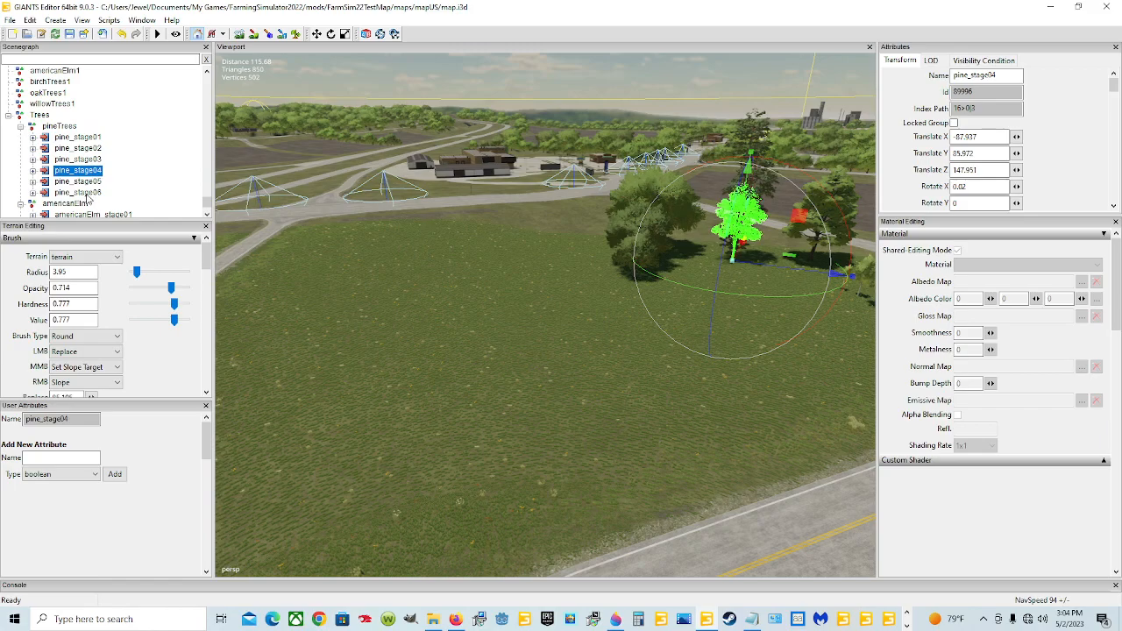
{"action": "left_click", "coordinate": [90, 194]}
{"action": "left_click_drag", "start_coordinate": [800, 263], "coordinate": [772, 264]}
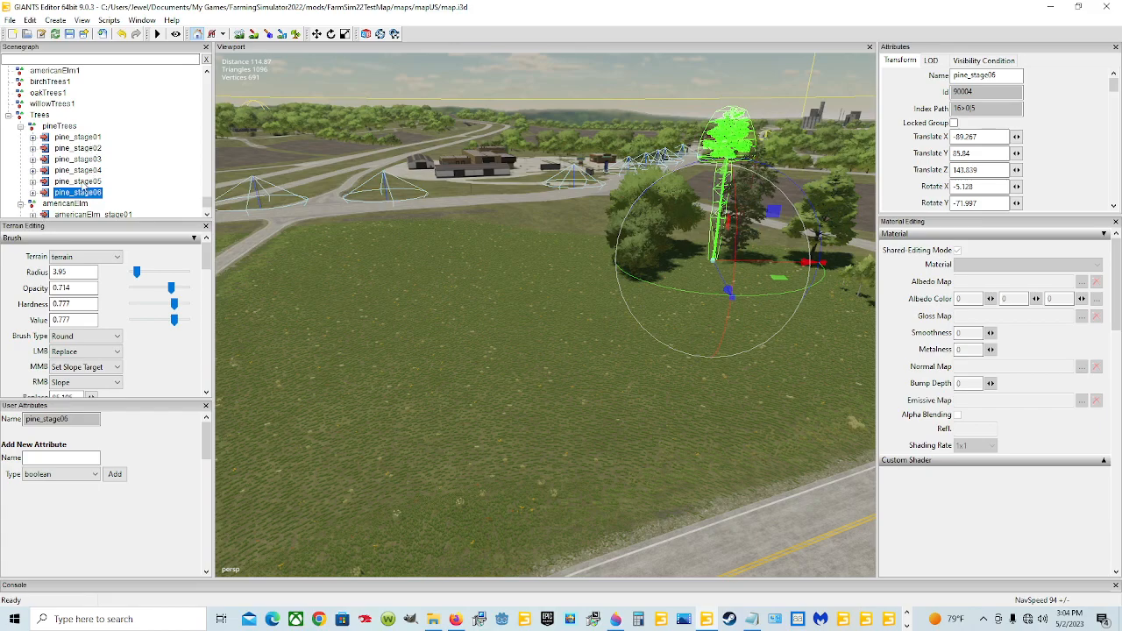
{"action": "left_click", "coordinate": [83, 182]}
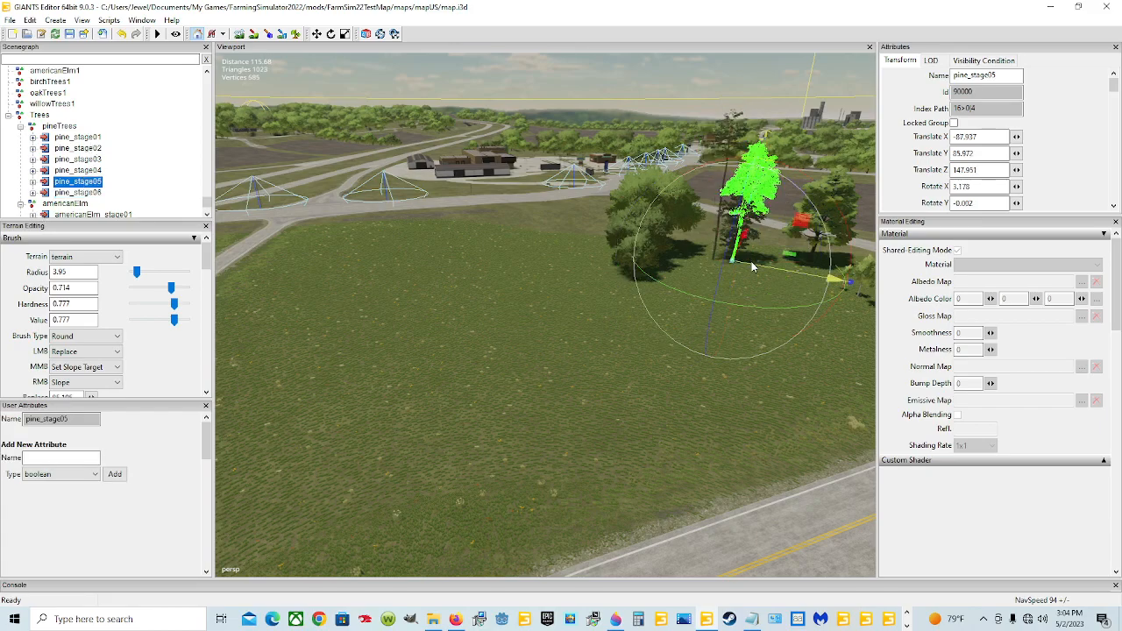
{"action": "left_click_drag", "start_coordinate": [750, 263], "coordinate": [731, 260]}
{"action": "left_click", "coordinate": [86, 170]}
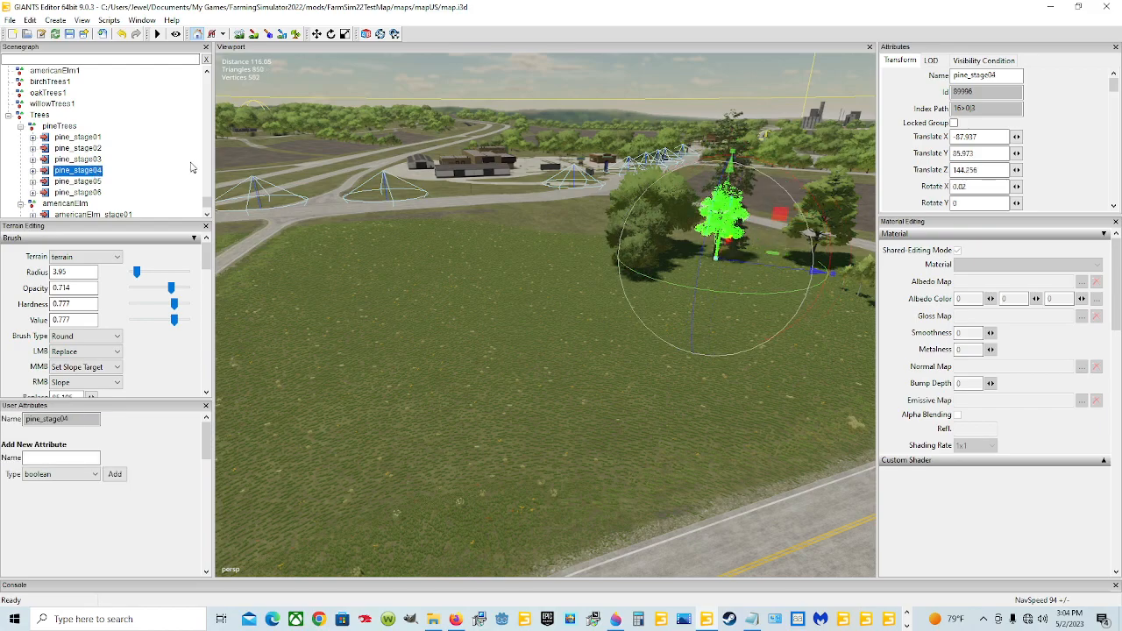
{"action": "left_click", "coordinate": [733, 239]}
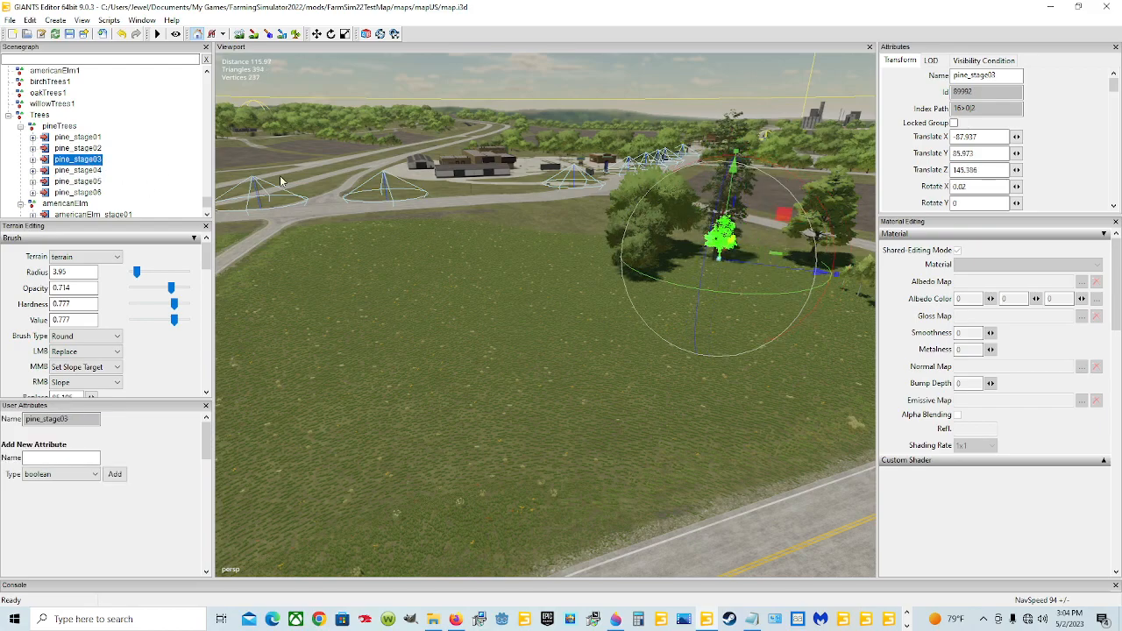
{"action": "left_click", "coordinate": [763, 273]}
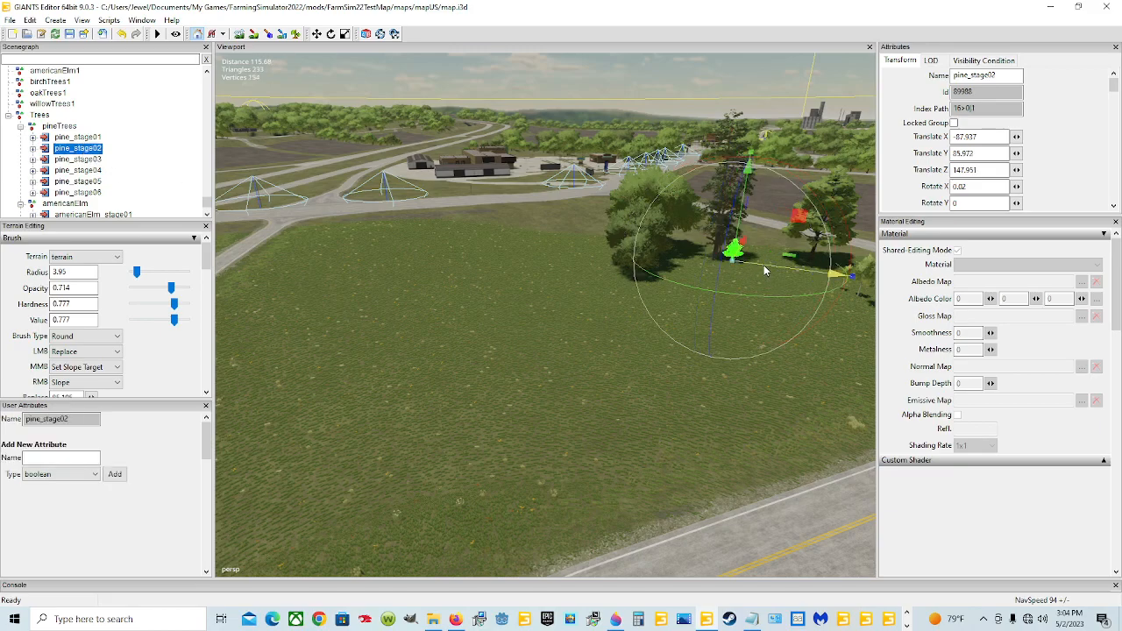
{"action": "left_click_drag", "start_coordinate": [764, 265], "coordinate": [748, 260]}
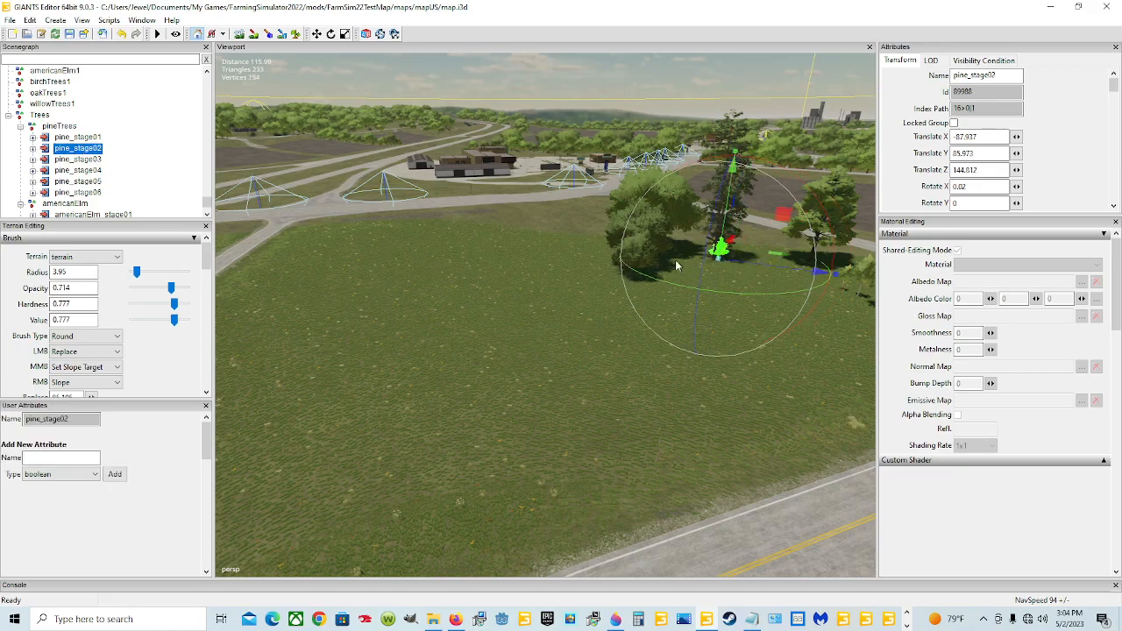
Step: Place pine_stage01 in the open field with Interactive Placement, at about X -155.5, Y 87.2, Z 109.4
{"action": "left_click", "coordinate": [92, 138]}
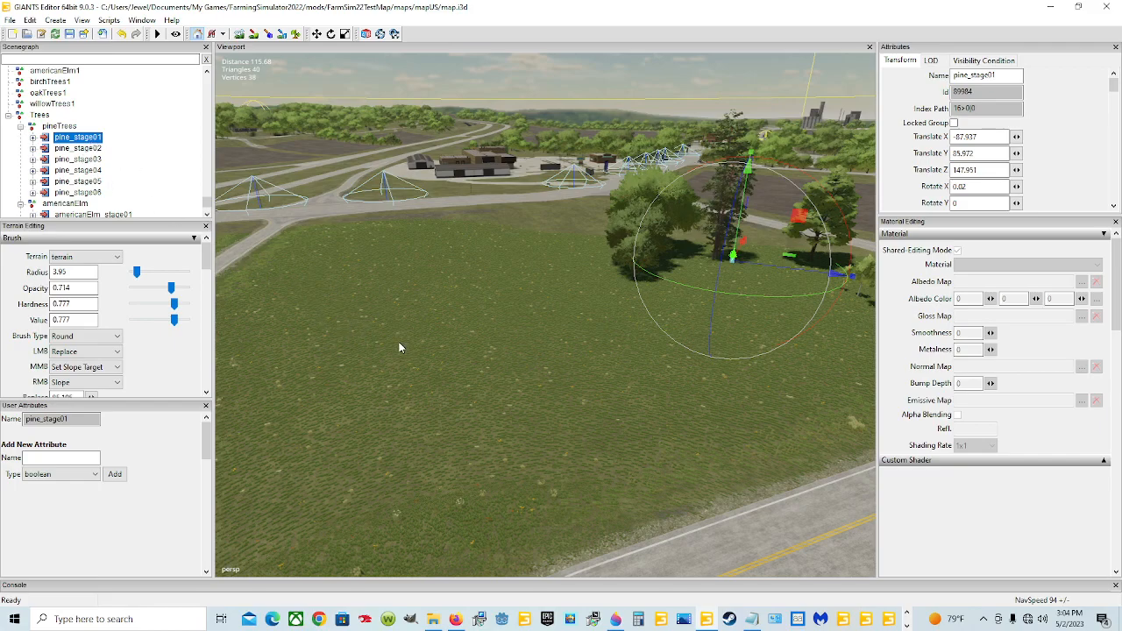
{"action": "key", "text": "ctrl+b"}
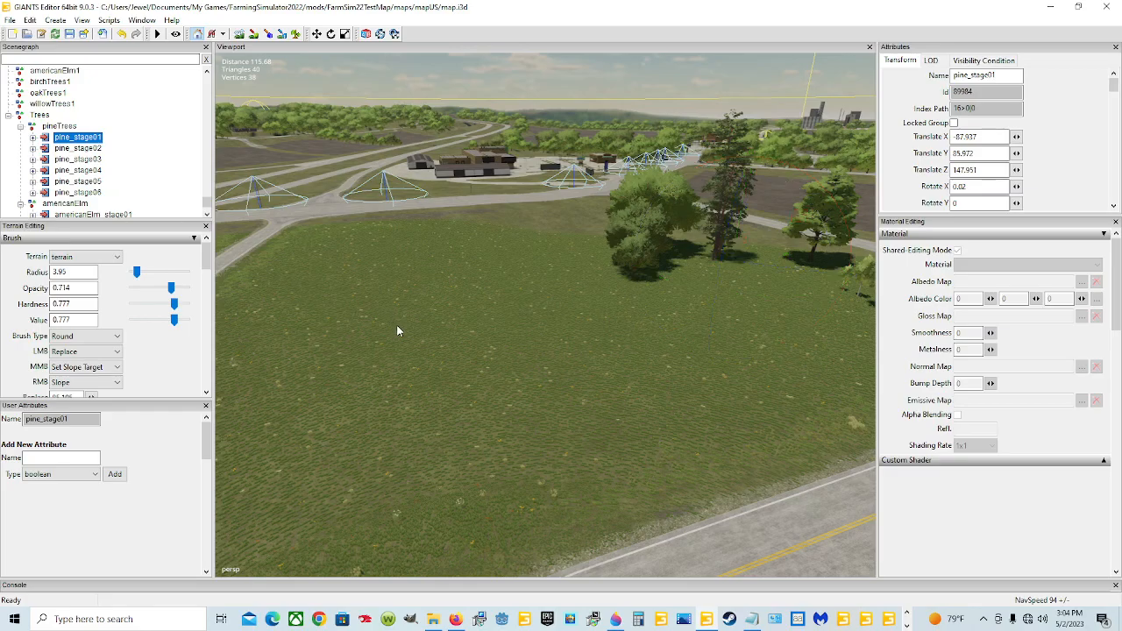
{"action": "left_click", "coordinate": [398, 334]}
{"action": "middle_click_drag", "start_coordinate": [567, 400], "coordinate": [616, 444]}
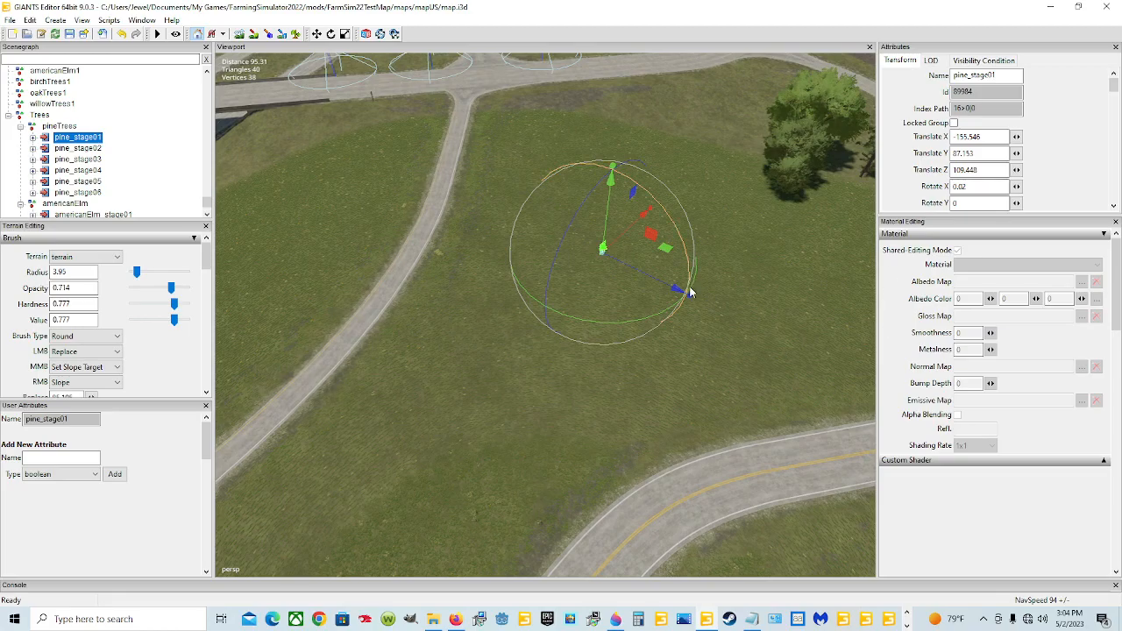
{"action": "scroll", "coordinate": [715, 324], "scroll_direction": "up", "scroll_amount": 6}
{"action": "scroll", "coordinate": [692, 314], "scroll_direction": "down", "scroll_amount": 5}
{"action": "middle_click_drag", "start_coordinate": [630, 275], "coordinate": [680, 297]}
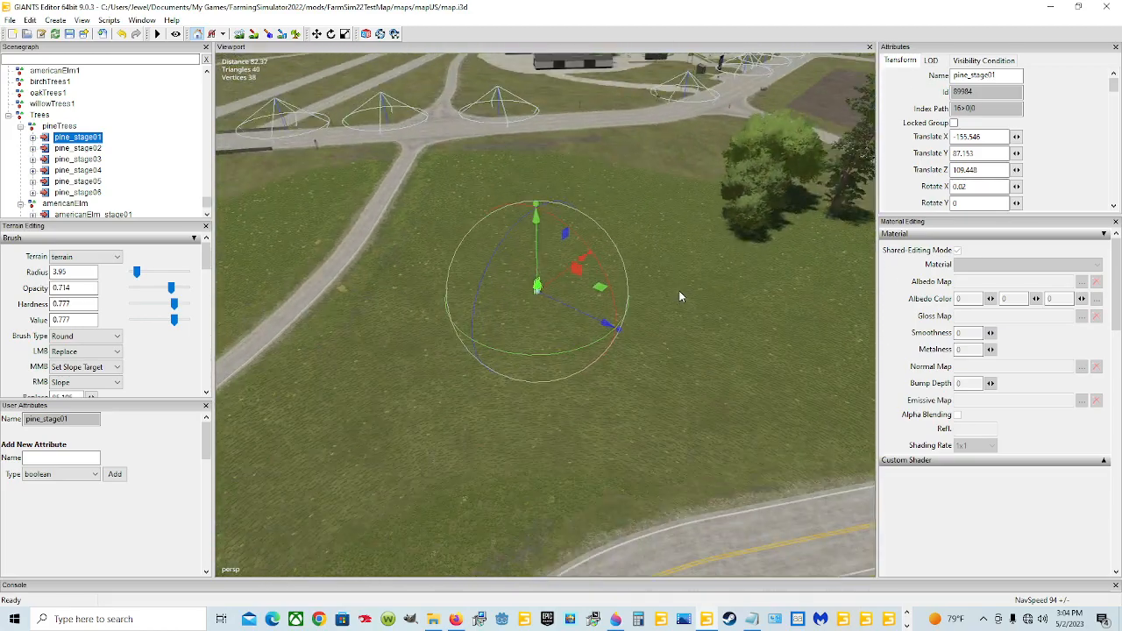
{"action": "scroll", "coordinate": [678, 296], "scroll_direction": "down", "scroll_amount": 2}
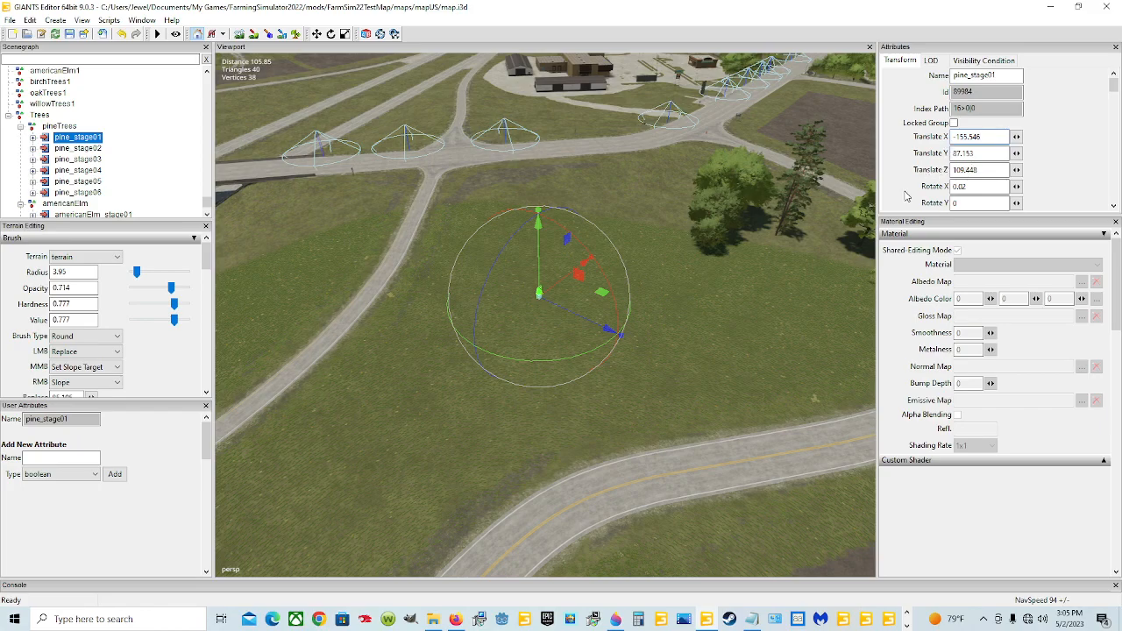
Step: Set pine_stage02's translation to pine_stage01's coordinates: X -155.546, Y 87.153, Z 109.448
{"action": "left_click", "coordinate": [86, 150]}
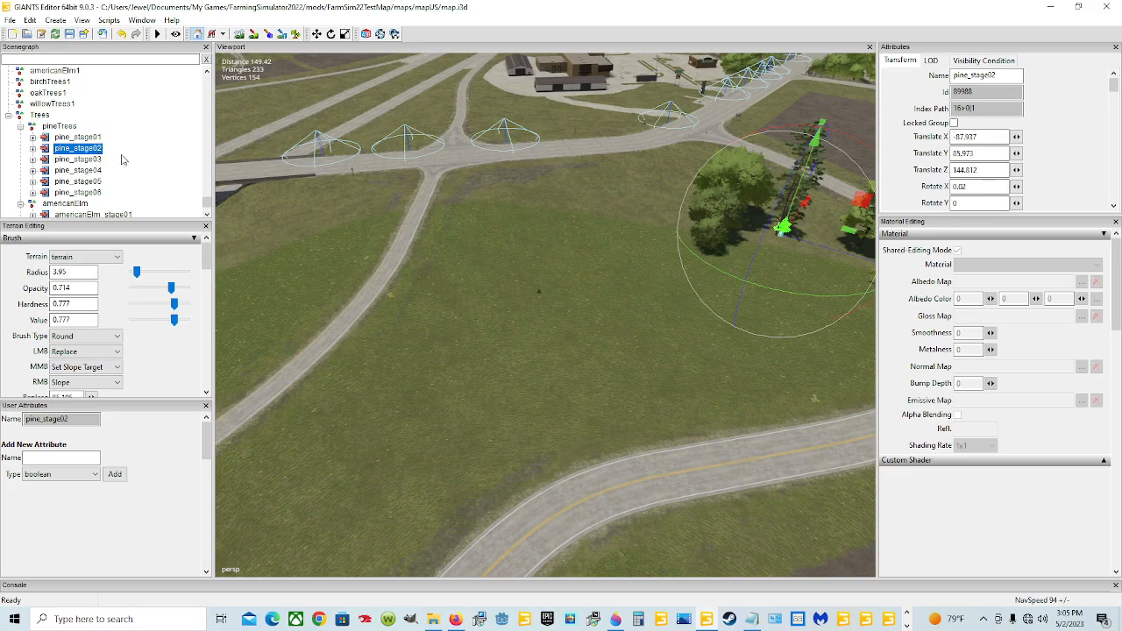
{"action": "left_click", "coordinate": [954, 138]}
{"action": "type", "text": "-155.546"}
{"action": "key", "text": "ctrl+c"}
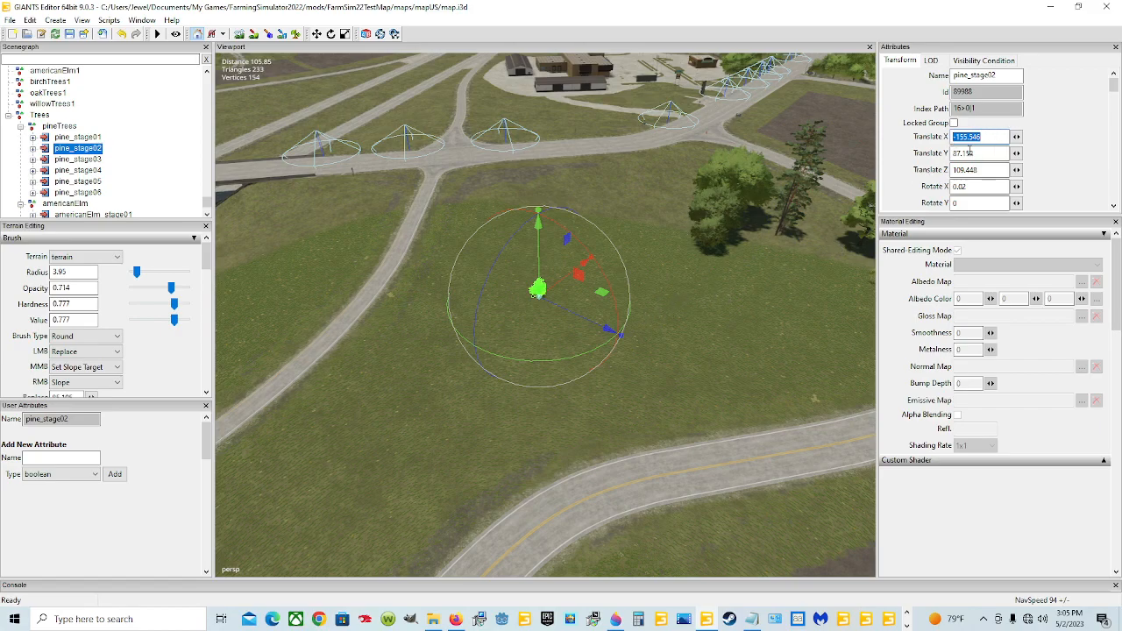
Step: Set pine_stage03's translation to X -155.546, Y 87.153, Z 109.448, matching the placed pines
{"action": "left_click", "coordinate": [76, 147]}
{"action": "left_click", "coordinate": [78, 159]}
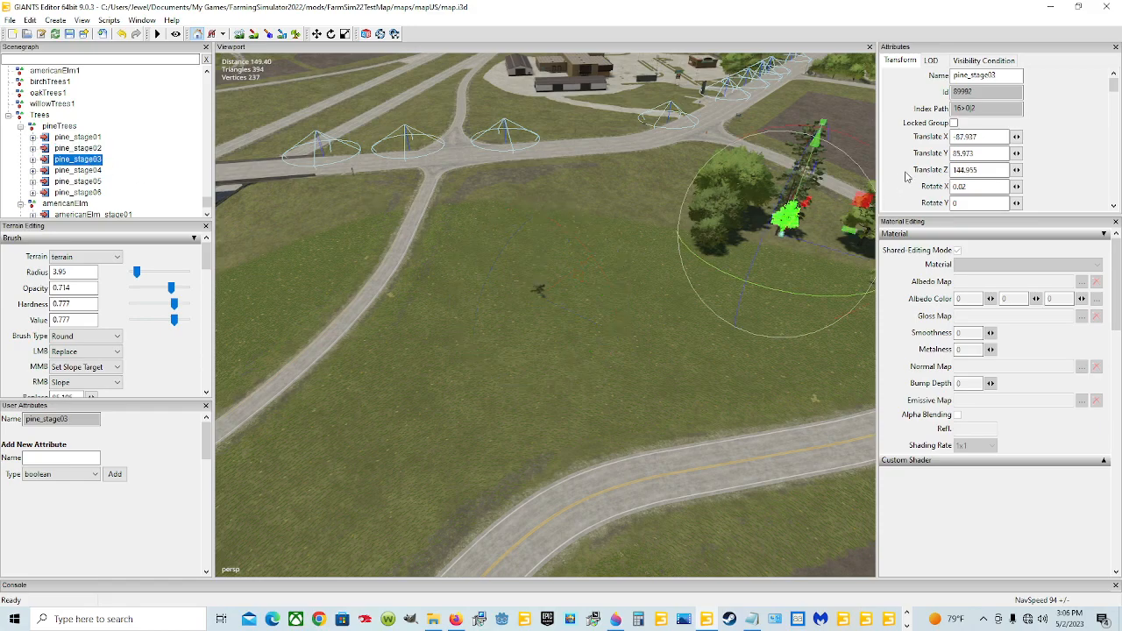
{"action": "left_click", "coordinate": [955, 137]}
{"action": "key", "text": "ctrl+v"}
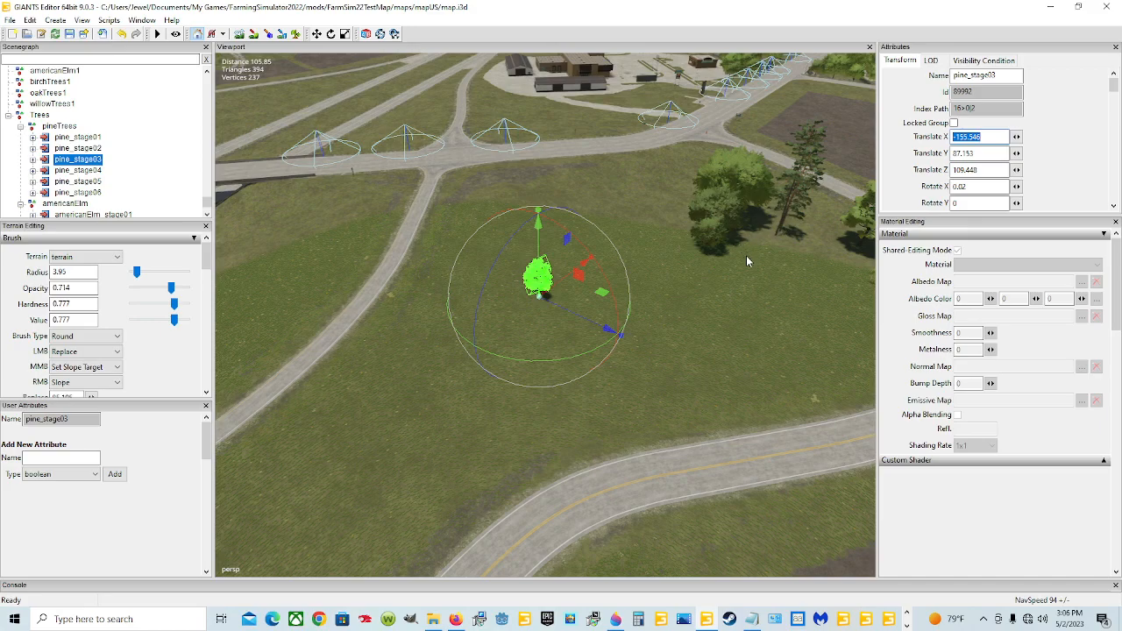
Step: Set pine_stage04's translation to the shared pine location of X -155.546, Y 87.153, Z 109.448
{"action": "left_click", "coordinate": [100, 162]}
{"action": "left_click", "coordinate": [96, 172]}
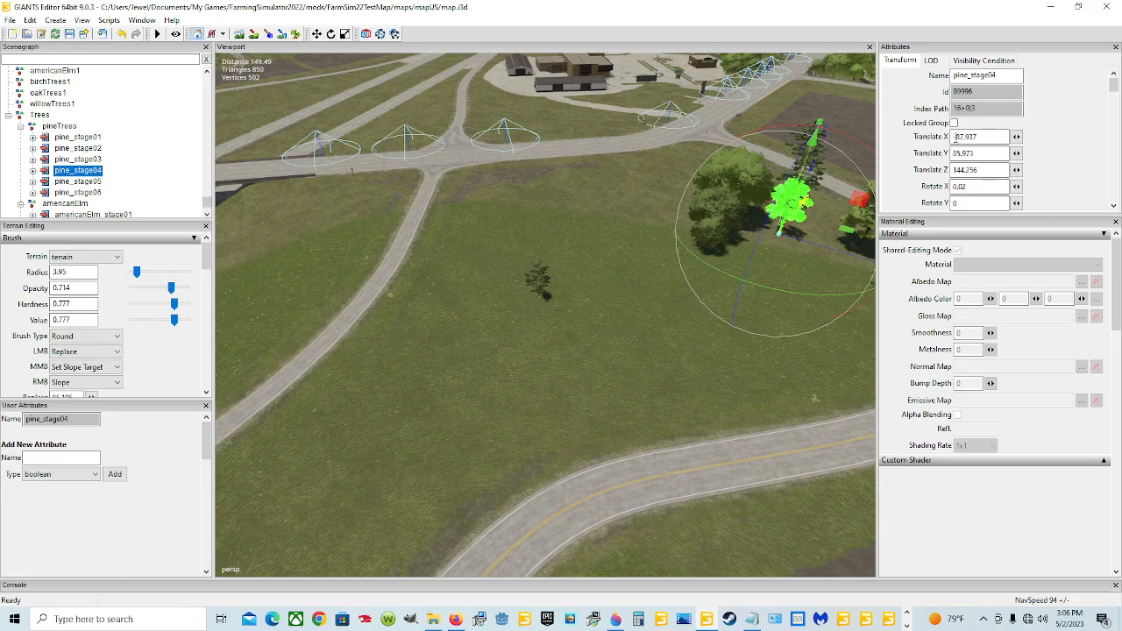
{"action": "left_click", "coordinate": [955, 138]}
{"action": "type", "text": "-"}
{"action": "key", "text": "ctrl+z"}
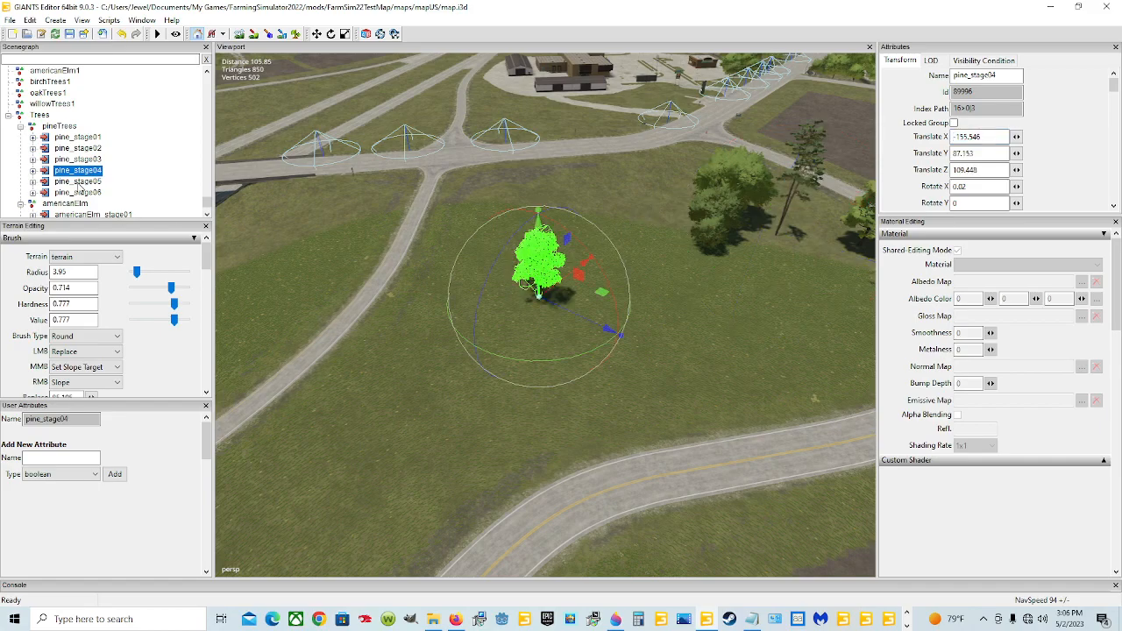
Step: Set the translation of both pine_stage05 and pine_stage06 to X -155.546, Y 87.153, Z 109.448
{"action": "left_click", "coordinate": [78, 181]}
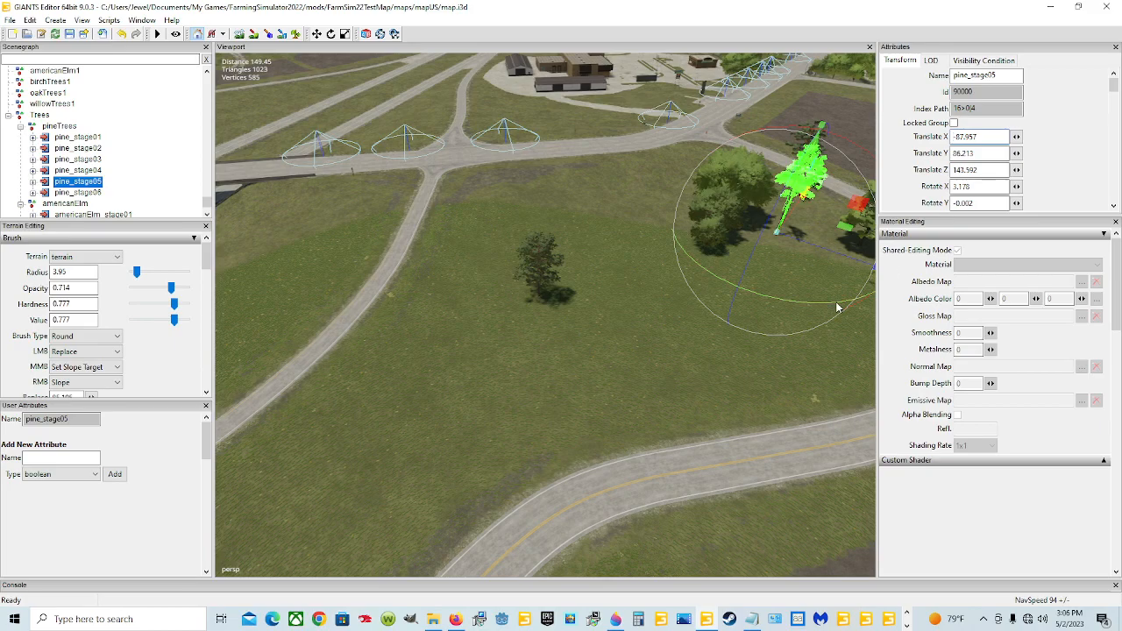
{"action": "key", "text": "ctrl+b"}
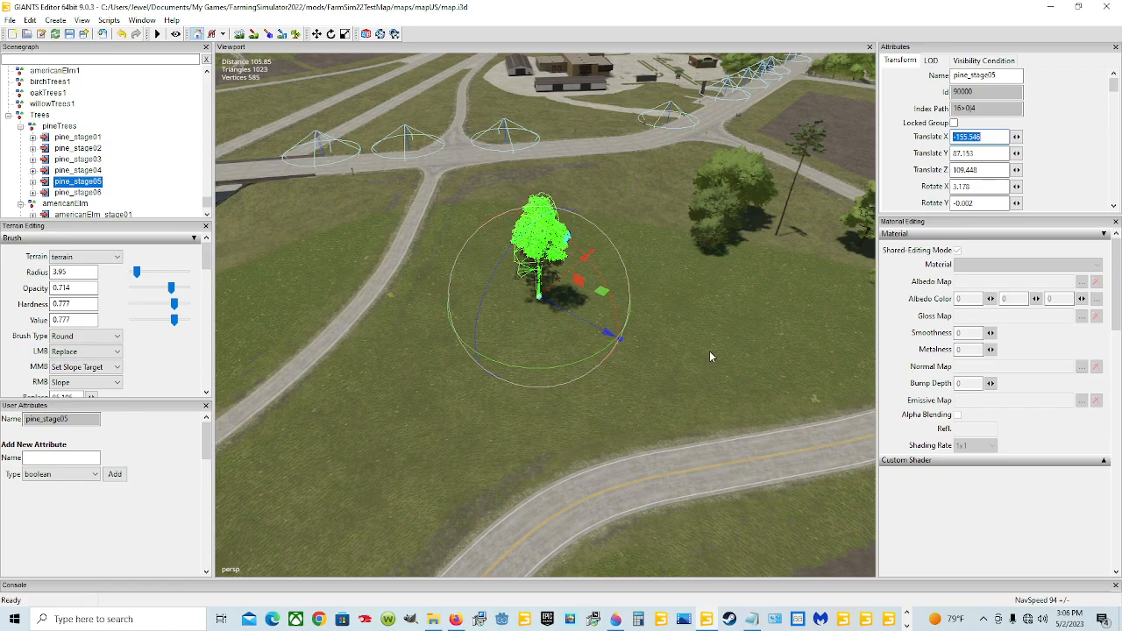
{"action": "left_click", "coordinate": [78, 192]}
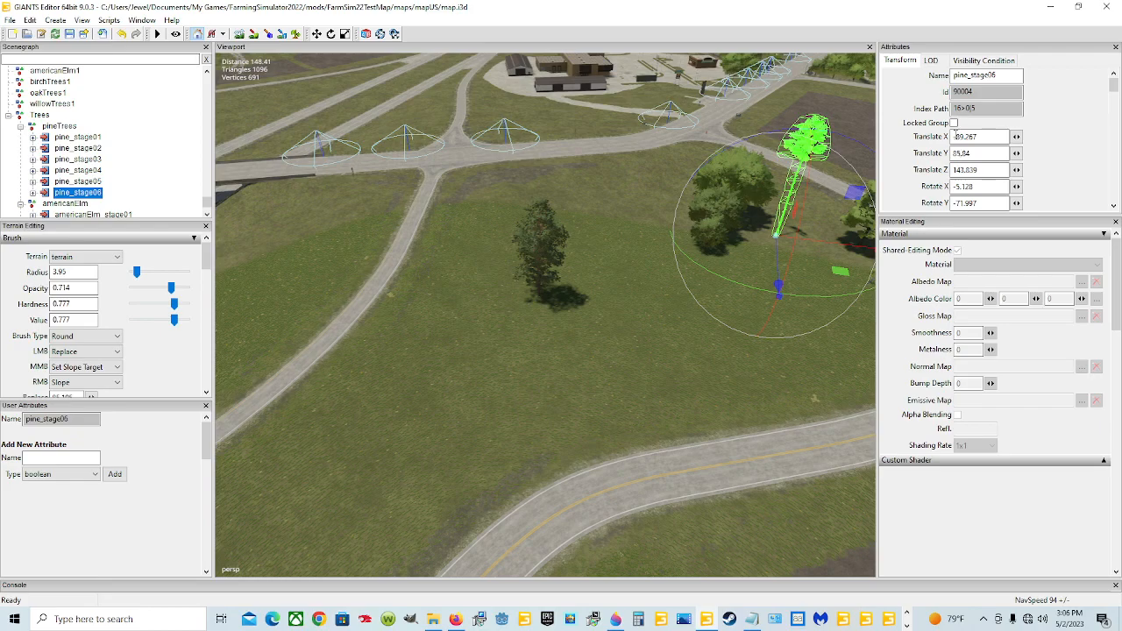
{"action": "double_click", "coordinate": [957, 138]}
{"action": "left_click", "coordinate": [954, 138]}
{"action": "key", "text": "ctrl+z"}
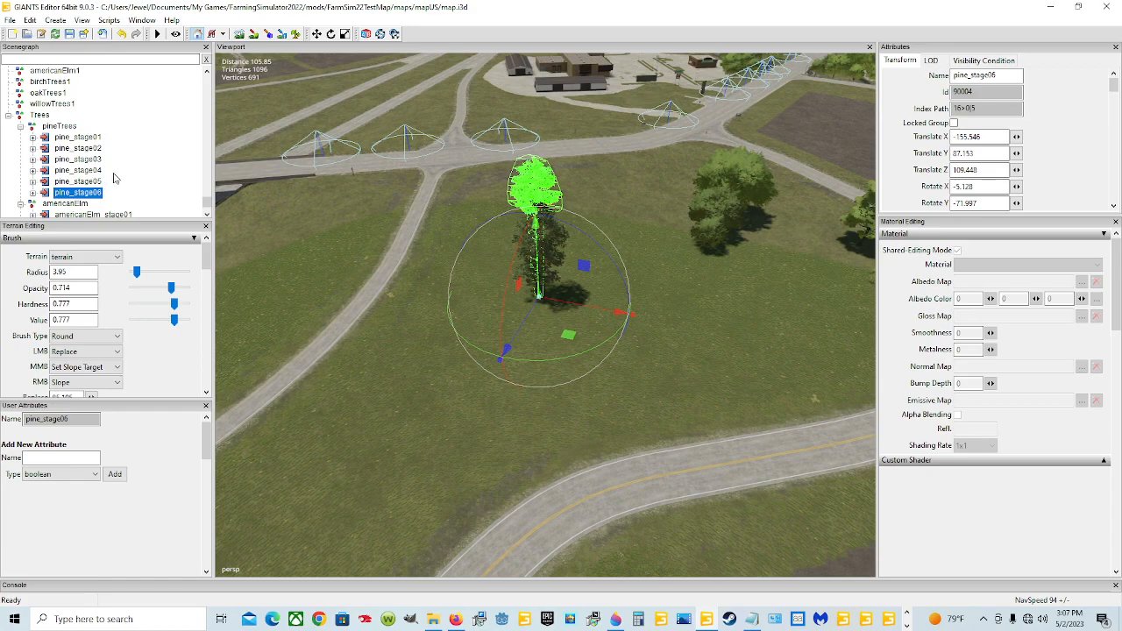
{"action": "left_click", "coordinate": [88, 138]}
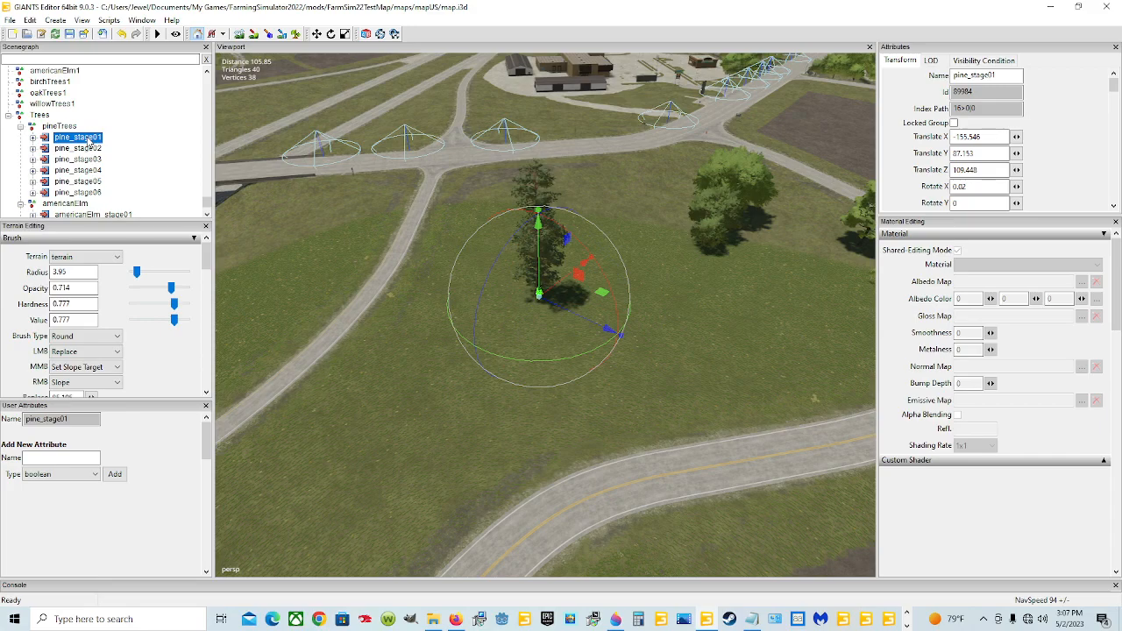
Step: Select pine_stage01 through pine_stage06 in the pineTrees group and run the Trees Replicator v3.4 script on them
{"action": "left_click", "coordinate": [92, 150], "text": "ctrl"}
{"action": "left_click", "coordinate": [79, 160], "text": "ctrl"}
{"action": "left_click", "coordinate": [79, 170], "text": "ctrl"}
{"action": "left_click", "coordinate": [79, 181], "text": "ctrl"}
{"action": "left_click", "coordinate": [79, 192], "text": "ctrl"}
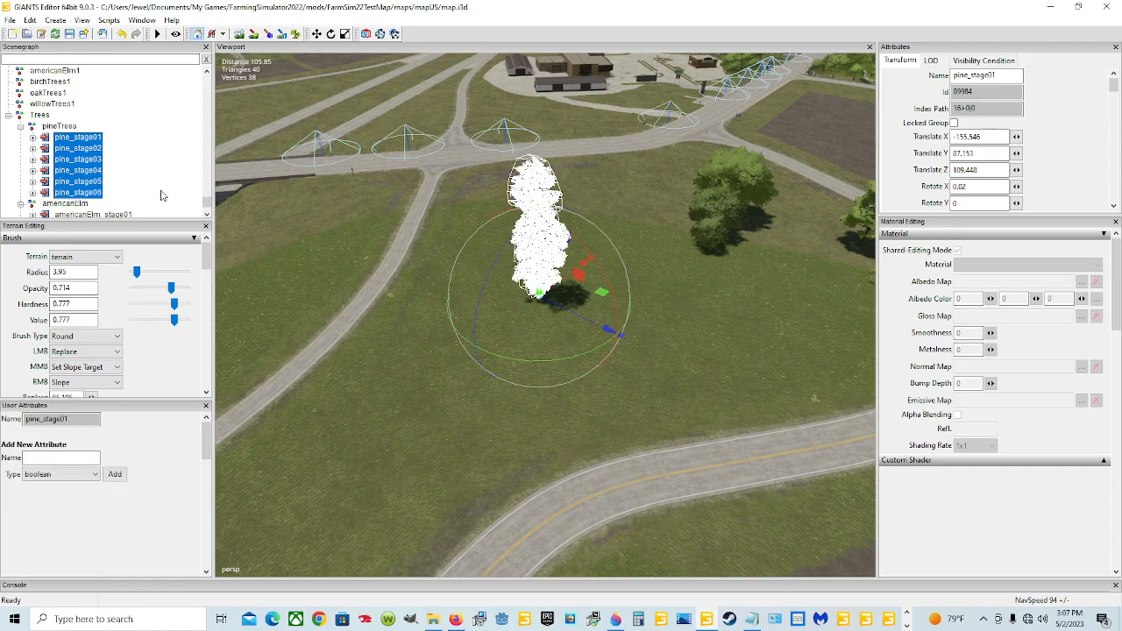
{"action": "scroll", "coordinate": [149, 191], "scroll_direction": "down", "scroll_amount": 3}
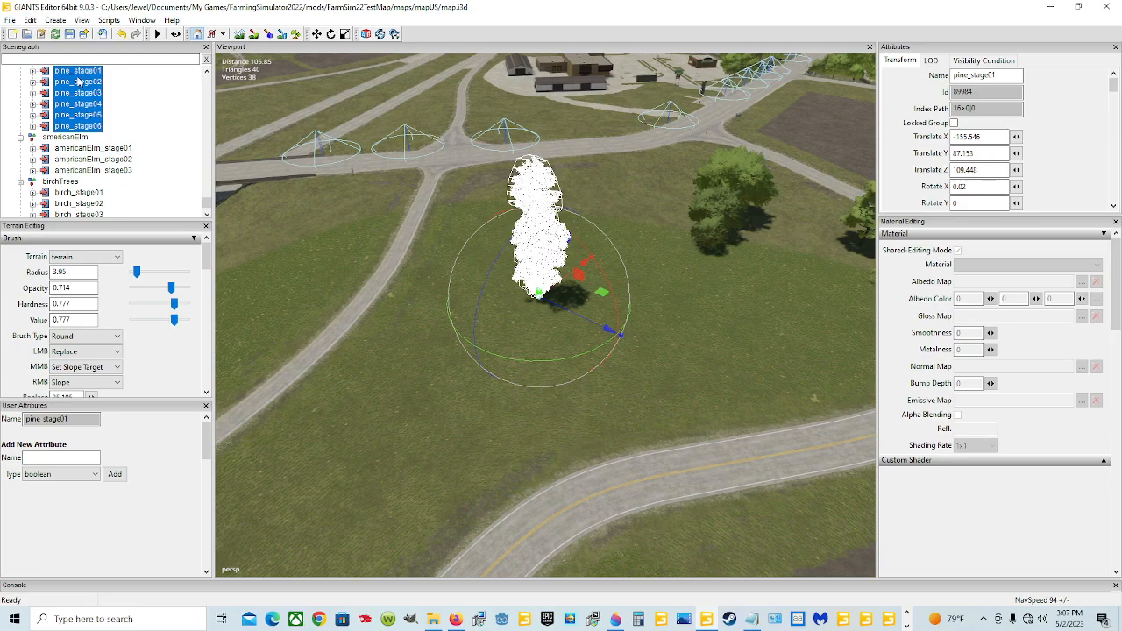
{"action": "scroll", "coordinate": [79, 83], "scroll_direction": "up", "scroll_amount": 1}
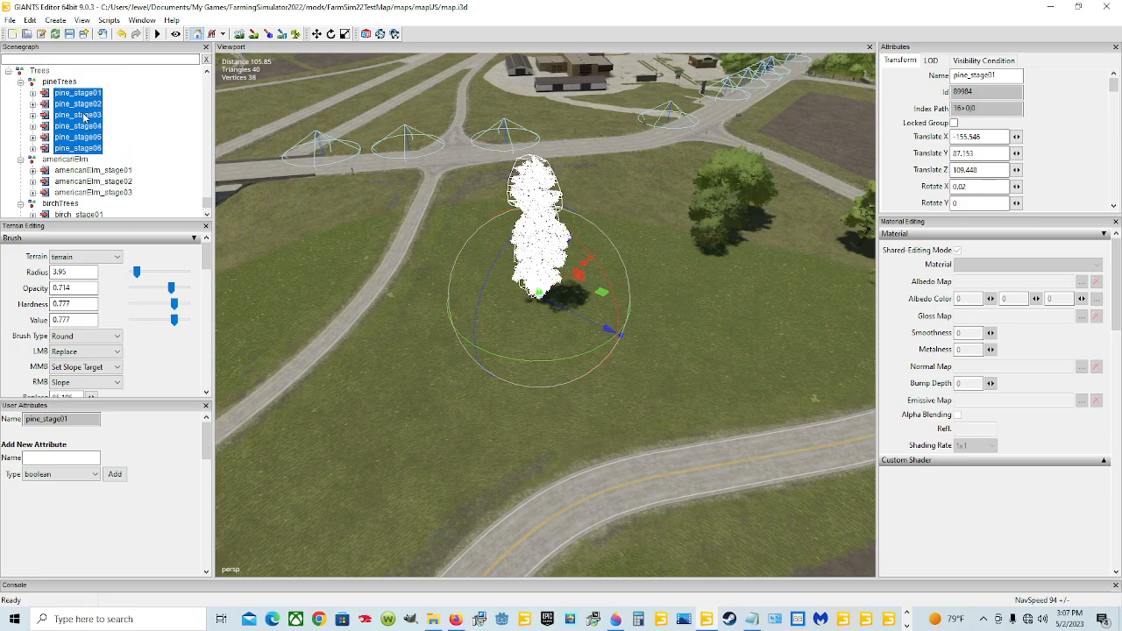
{"action": "scroll", "coordinate": [123, 120], "scroll_direction": "down", "scroll_amount": 1}
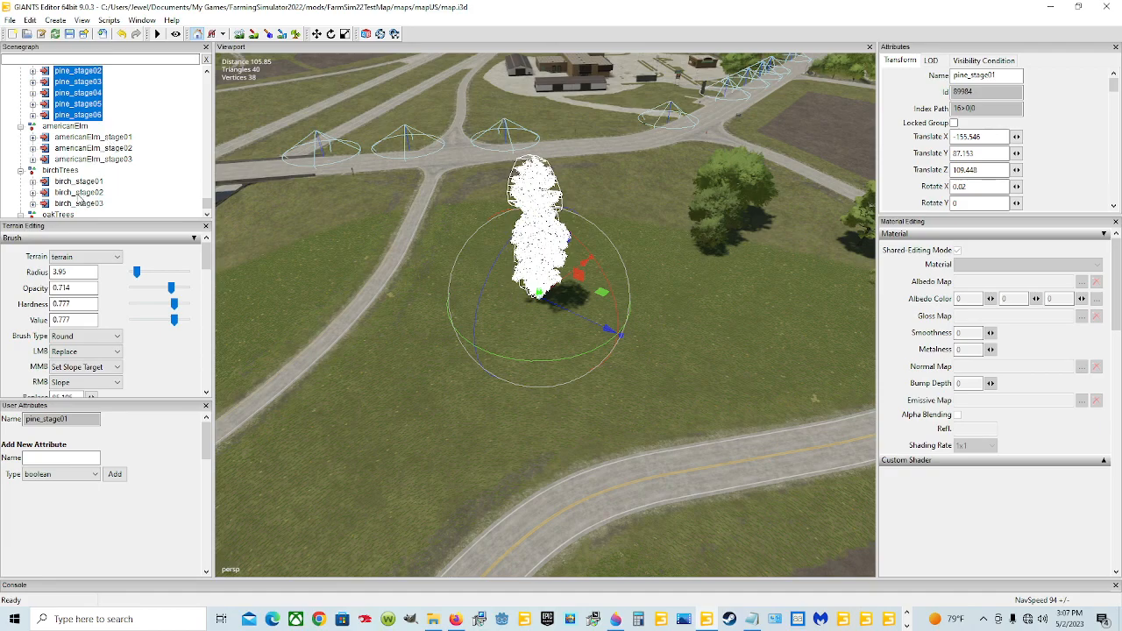
{"action": "scroll", "coordinate": [140, 176], "scroll_direction": "down", "scroll_amount": 1}
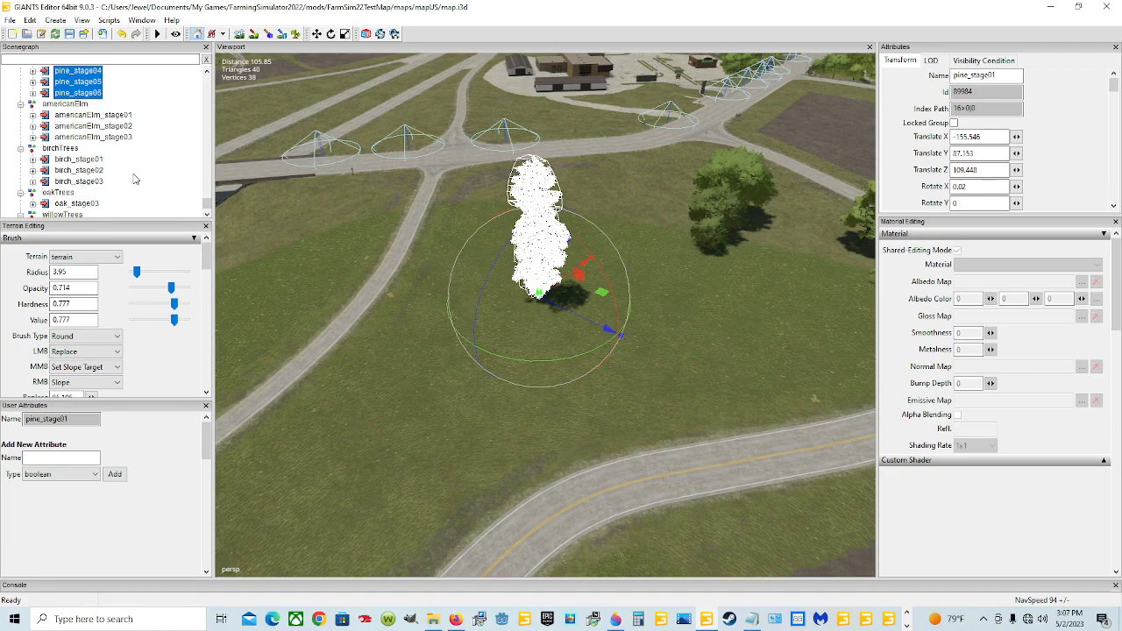
{"action": "scroll", "coordinate": [136, 179], "scroll_direction": "down", "scroll_amount": 1}
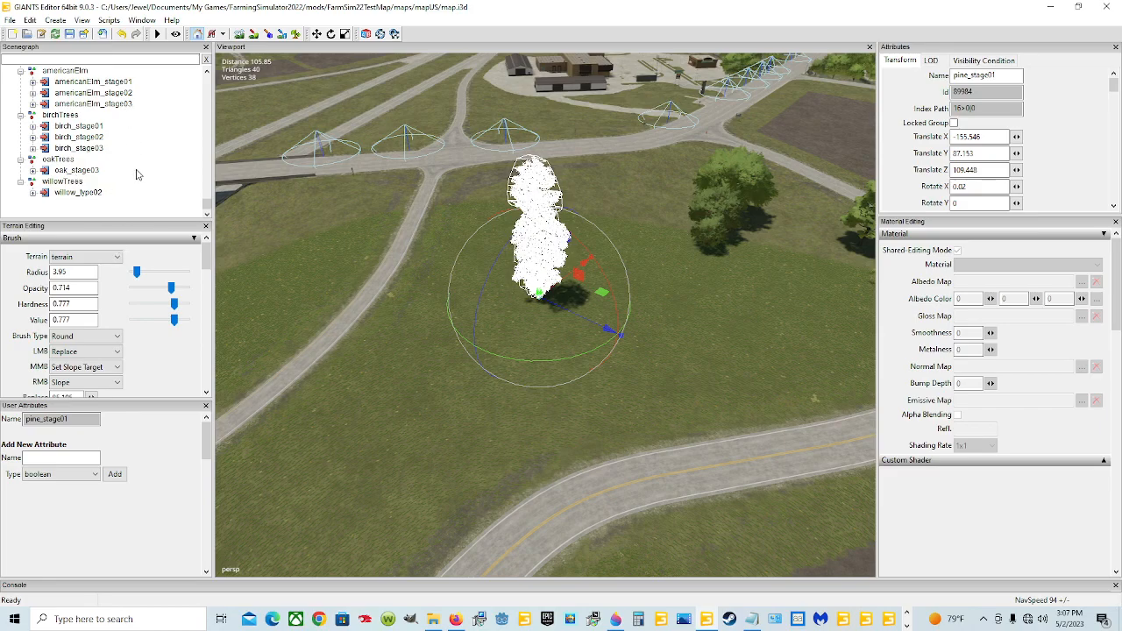
{"action": "scroll", "coordinate": [136, 176], "scroll_direction": "up", "scroll_amount": 4}
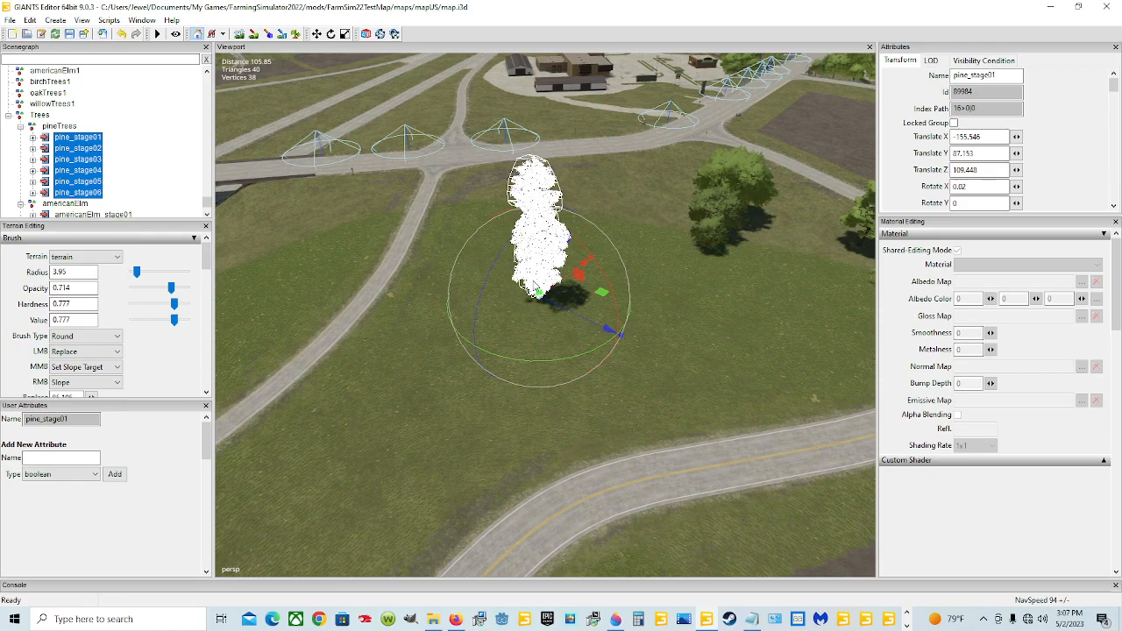
{"action": "scroll", "coordinate": [97, 166], "scroll_direction": "down", "scroll_amount": 2}
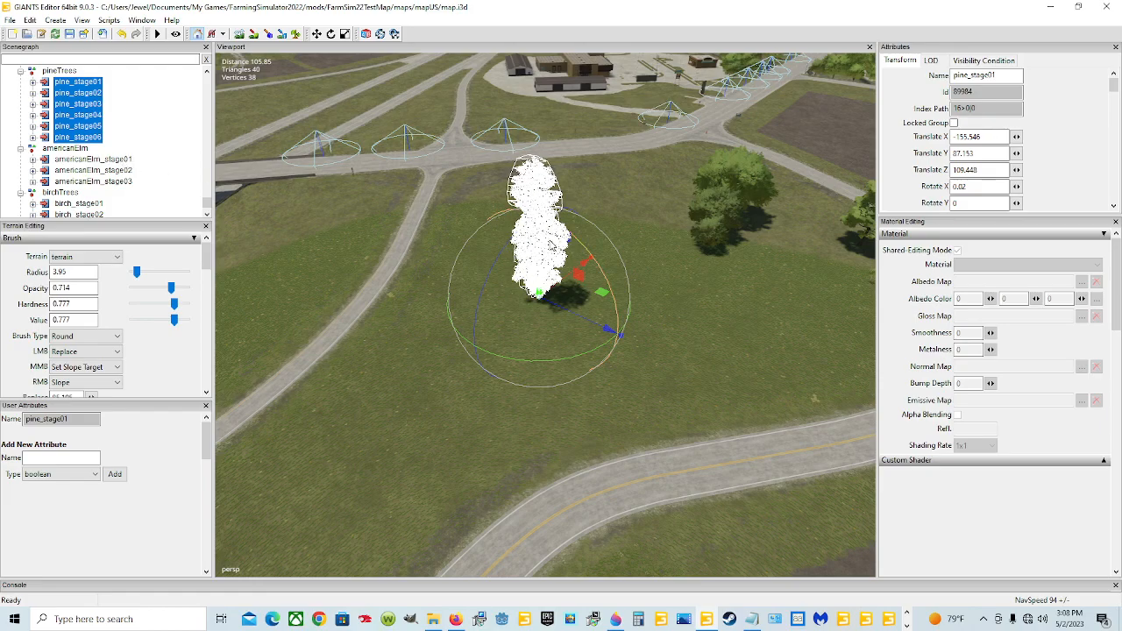
{"action": "scroll", "coordinate": [147, 165], "scroll_direction": "up", "scroll_amount": 1}
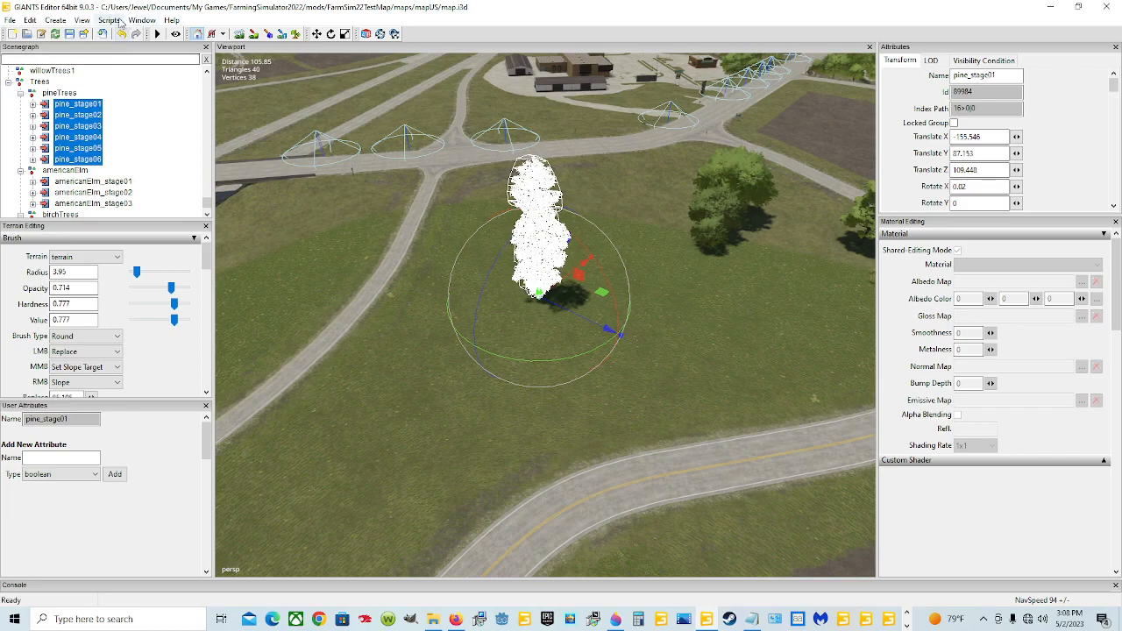
{"action": "left_click", "coordinate": [118, 21]}
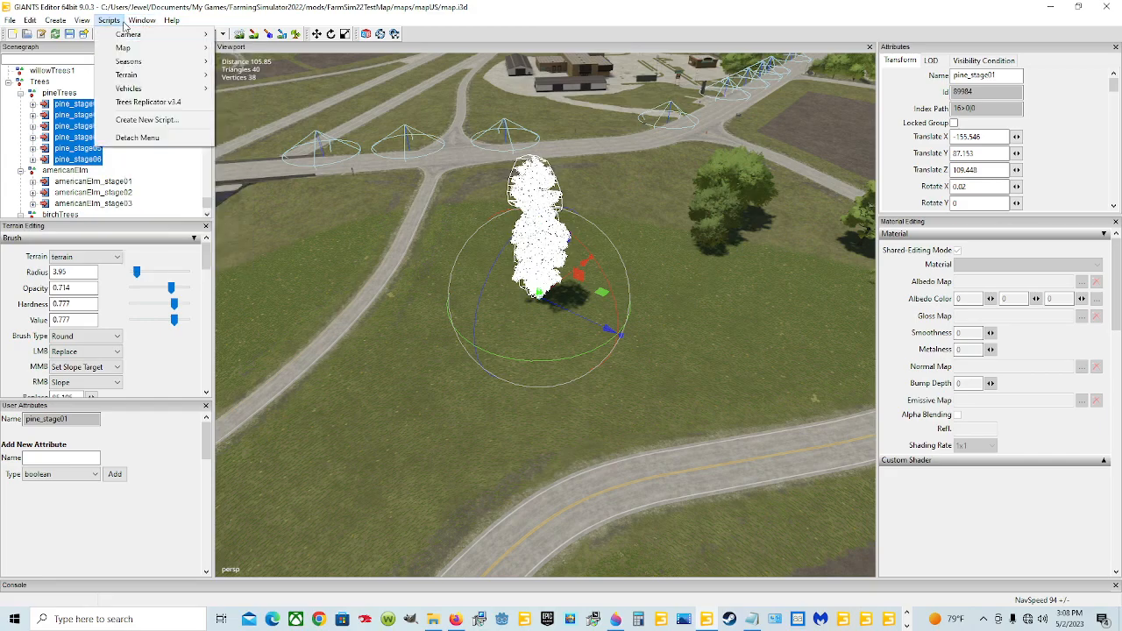
{"action": "left_click", "coordinate": [150, 103]}
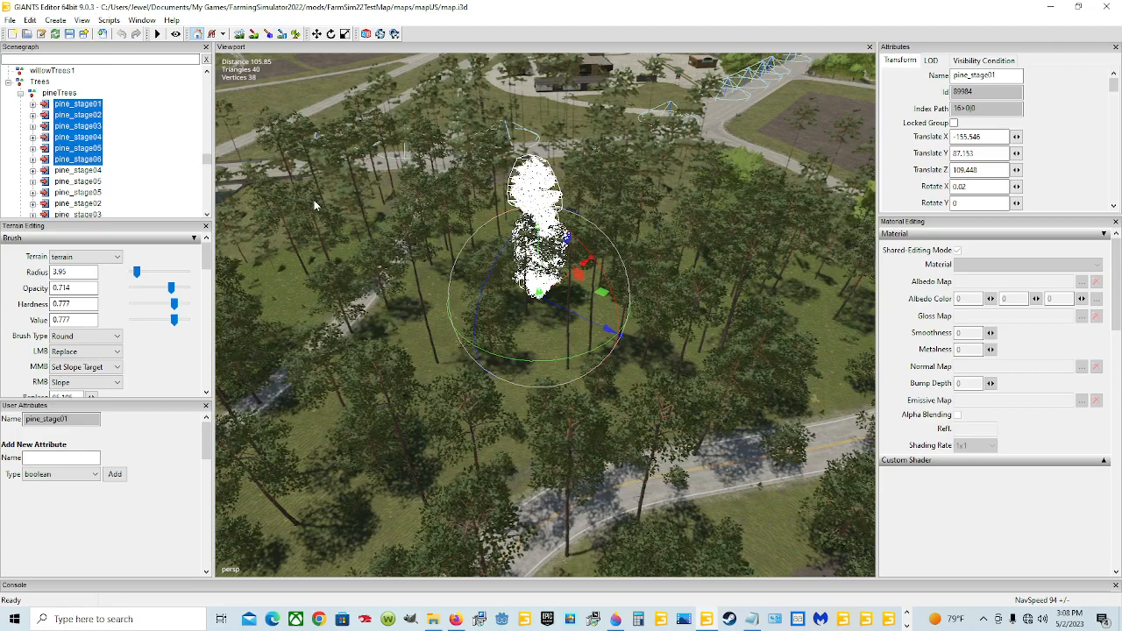
Step: Examine the spacing and size variety of the replicated pines around the source trees from several distances and angles
{"action": "scroll", "coordinate": [318, 207], "scroll_direction": "down", "scroll_amount": 5}
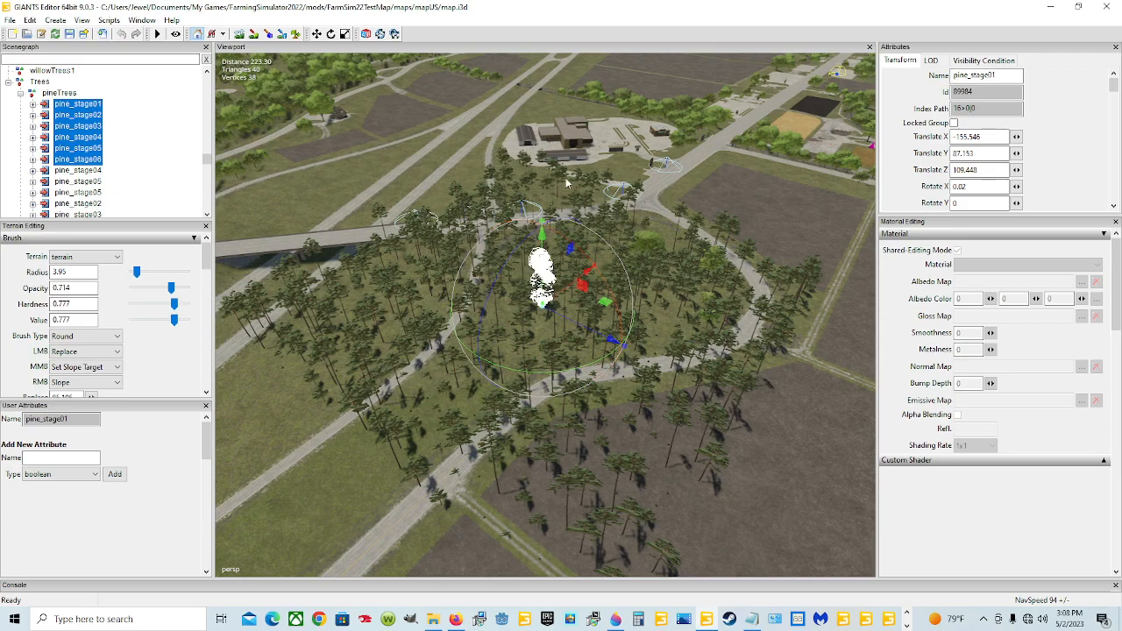
{"action": "left_click_drag", "start_coordinate": [644, 188], "coordinate": [701, 267], "text": "alt"}
{"action": "scroll", "coordinate": [601, 234], "scroll_direction": "up", "scroll_amount": 8}
{"action": "scroll", "coordinate": [700, 261], "scroll_direction": "down", "scroll_amount": 5}
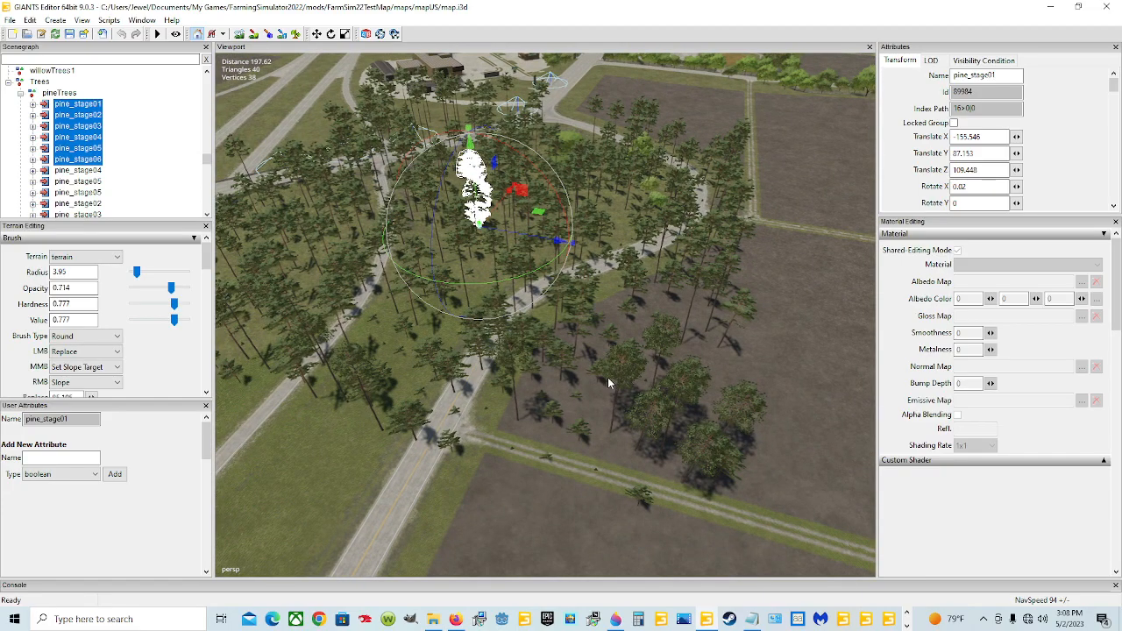
{"action": "scroll", "coordinate": [619, 374], "scroll_direction": "up", "scroll_amount": 5}
{"action": "left_click_drag", "start_coordinate": [619, 375], "coordinate": [521, 360], "text": "alt"}
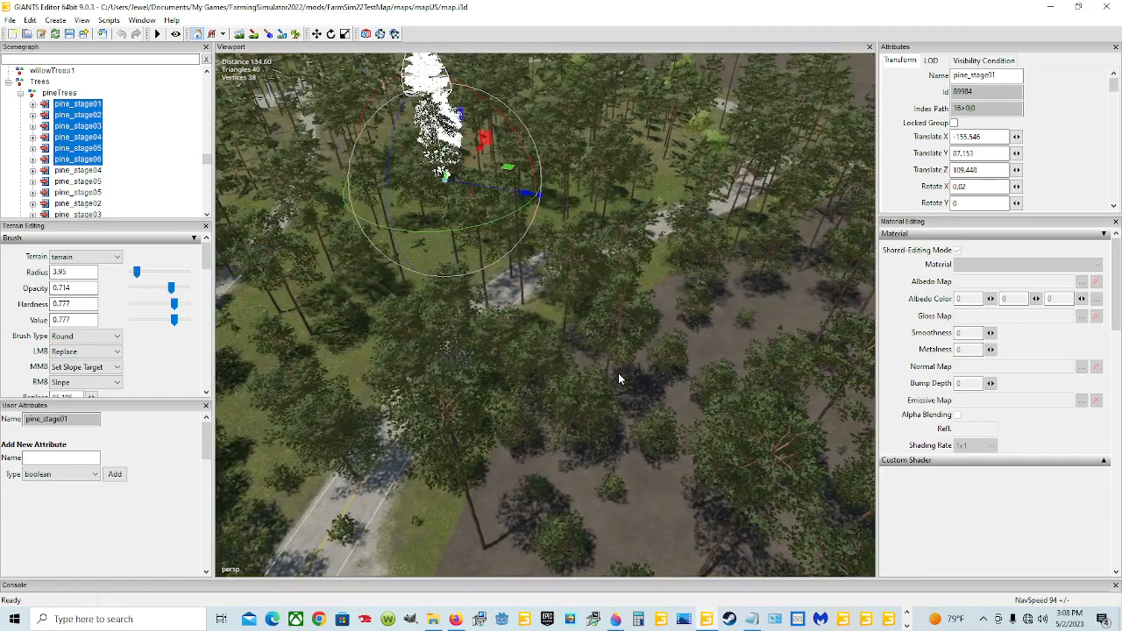
{"action": "scroll", "coordinate": [464, 333], "scroll_direction": "up", "scroll_amount": 4}
{"action": "scroll", "coordinate": [661, 385], "scroll_direction": "down", "scroll_amount": 8}
{"action": "scroll", "coordinate": [621, 381], "scroll_direction": "up", "scroll_amount": 6}
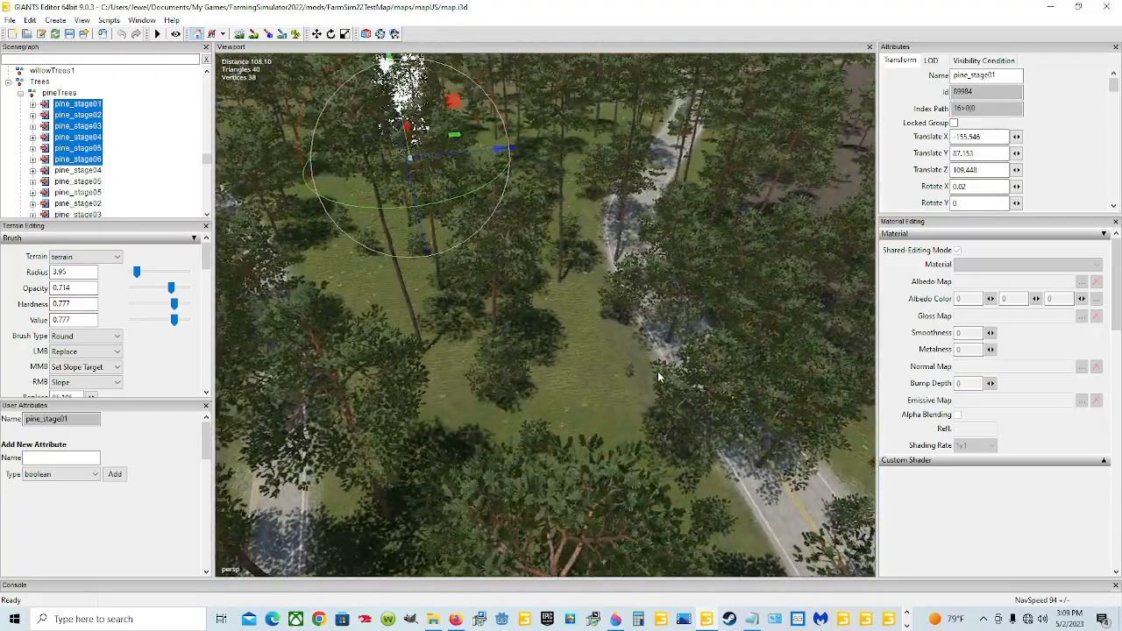
{"action": "scroll", "coordinate": [521, 360], "scroll_direction": "down", "scroll_amount": 3}
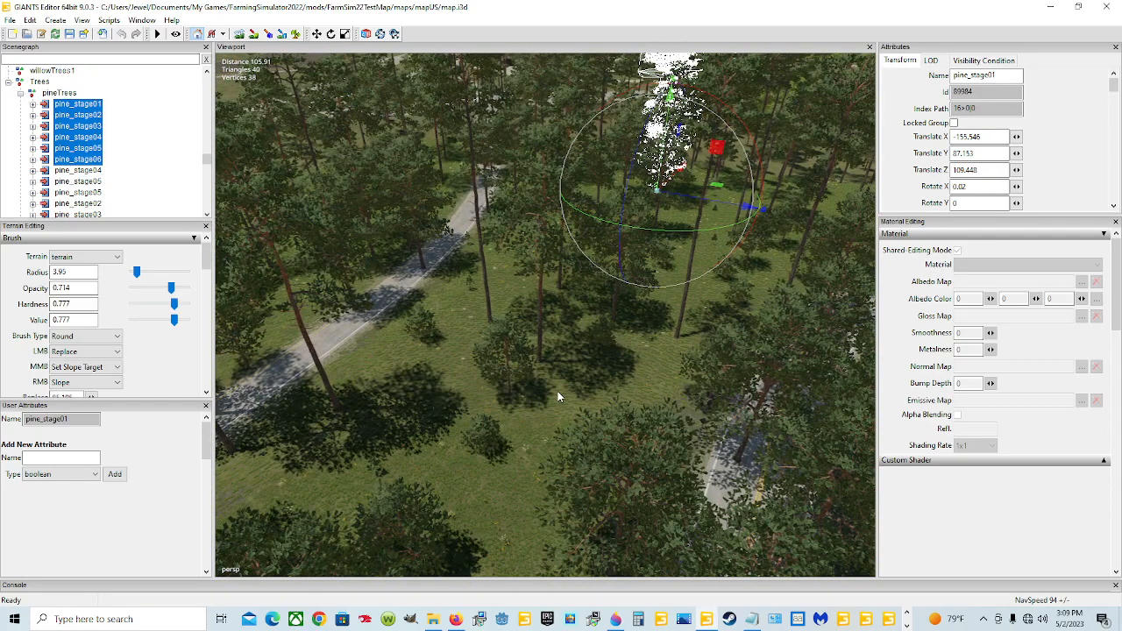
{"action": "scroll", "coordinate": [560, 397], "scroll_direction": "down", "scroll_amount": 1}
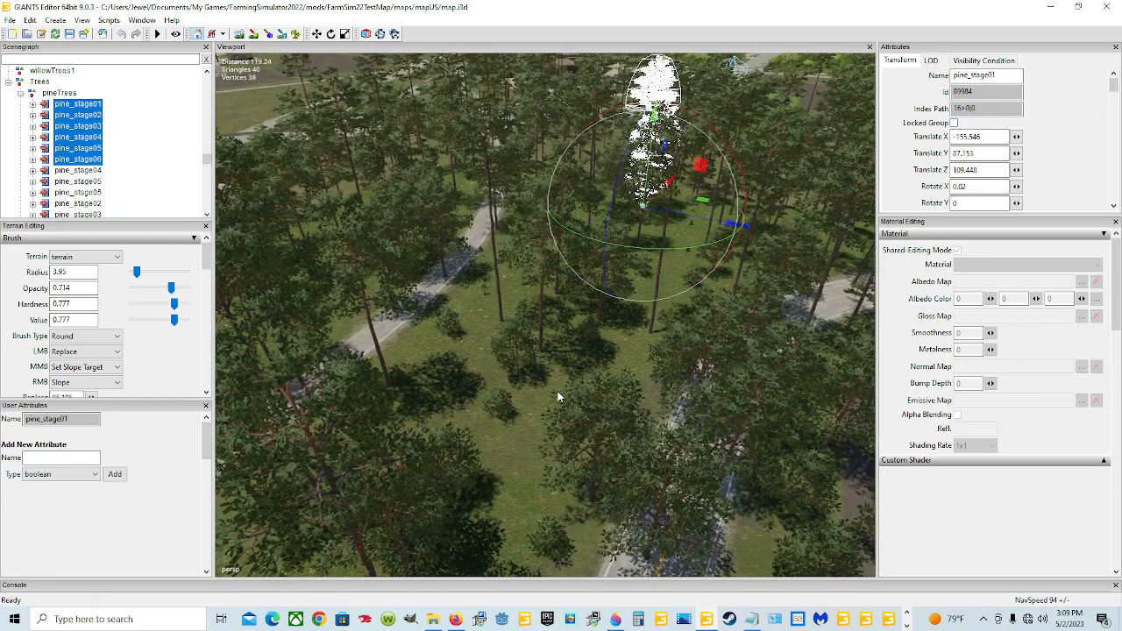
{"action": "scroll", "coordinate": [559, 397], "scroll_direction": "down", "scroll_amount": 1}
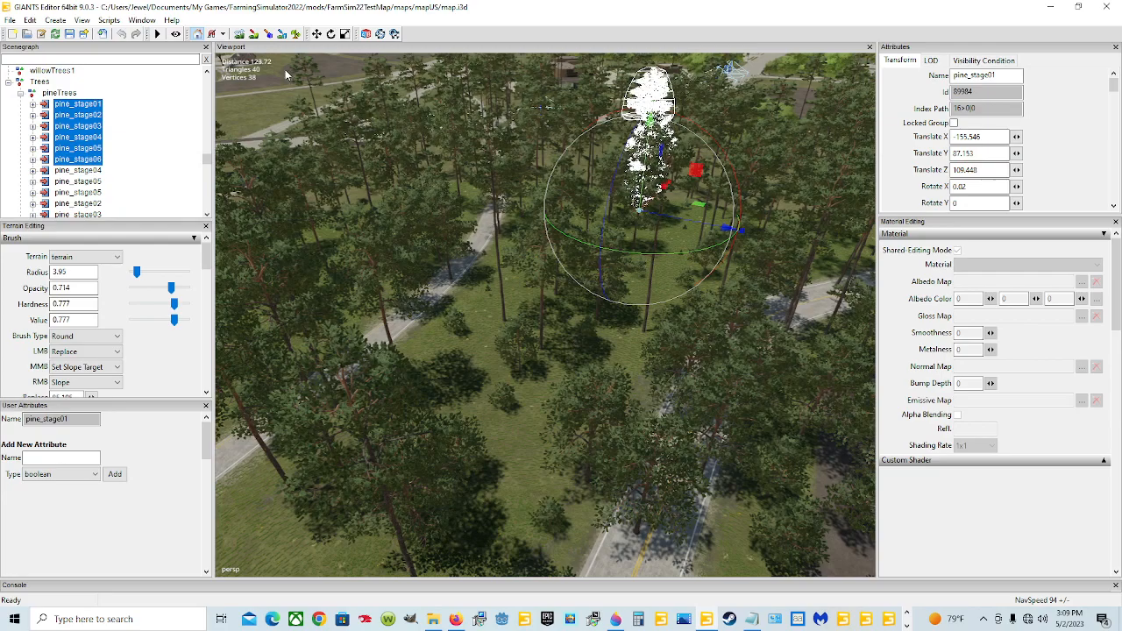
Step: Review the treeRadiusSize and treeDistance variables of Trees Replicator v3.4 in the Script Editor, and close it without edits
{"action": "left_click", "coordinate": [141, 21]}
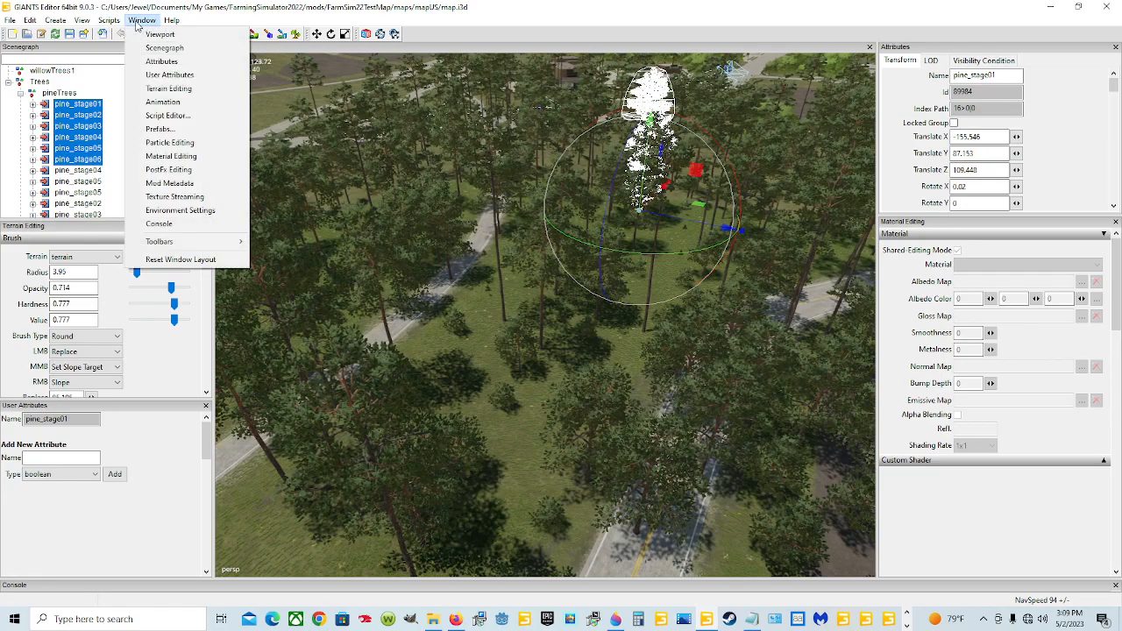
{"action": "left_click", "coordinate": [168, 117]}
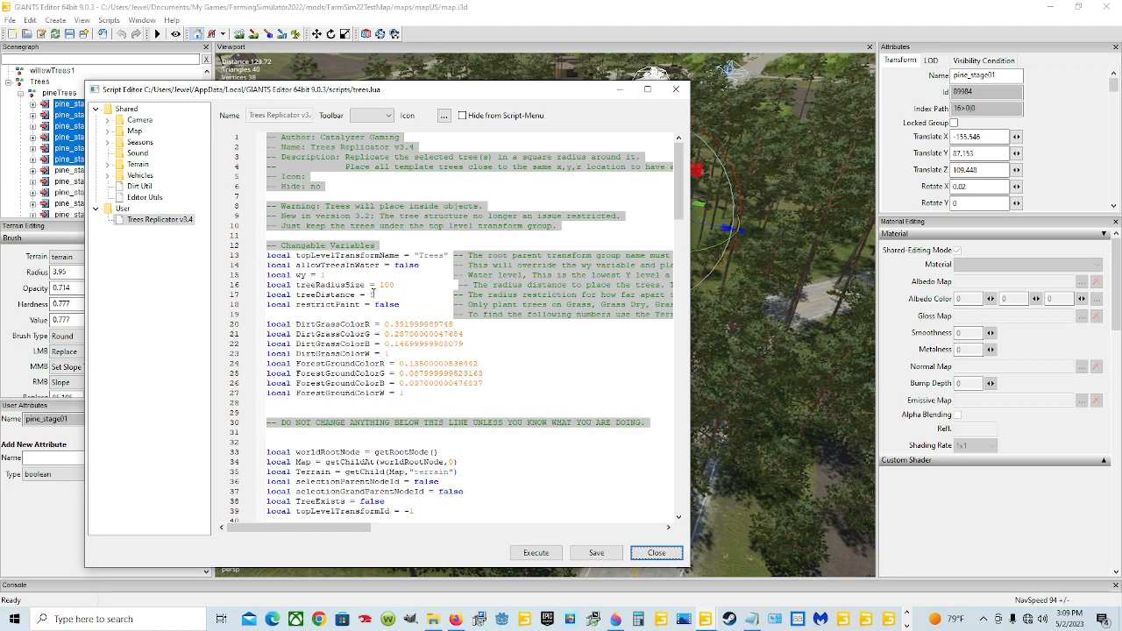
{"action": "left_click", "coordinate": [675, 91]}
Step: Inspect how far the replicated pine forest extends over the roads and fields around the source trees
{"action": "scroll", "coordinate": [584, 330], "scroll_direction": "down", "scroll_amount": 5}
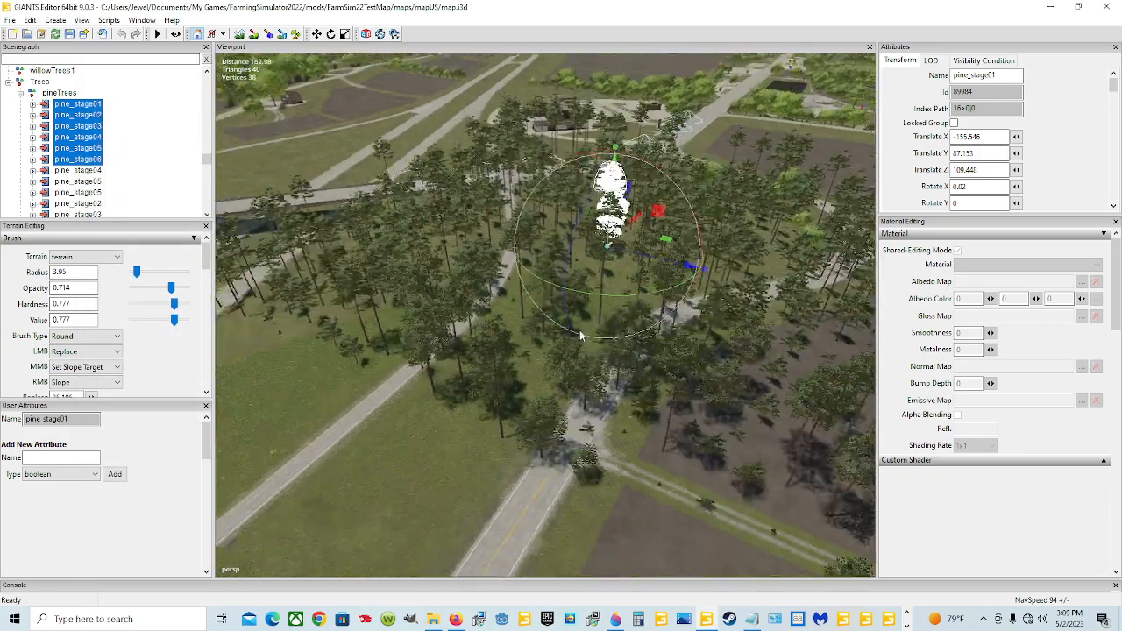
{"action": "left_click_drag", "start_coordinate": [563, 333], "coordinate": [660, 384], "text": "alt"}
{"action": "scroll", "coordinate": [656, 356], "scroll_direction": "down", "scroll_amount": 4}
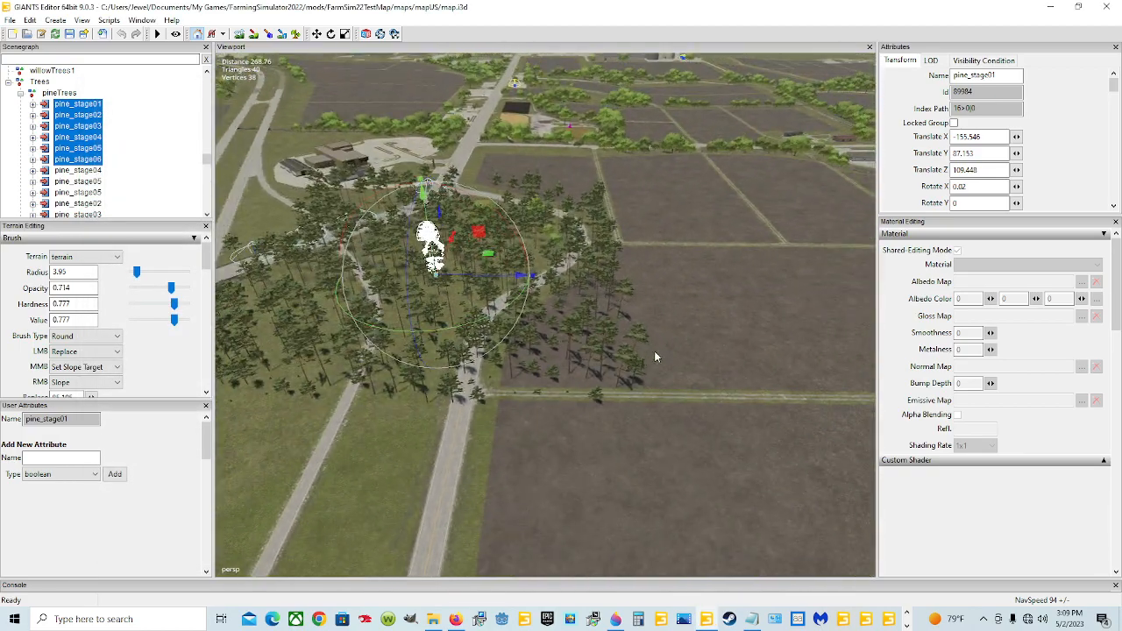
{"action": "scroll", "coordinate": [654, 350], "scroll_direction": "up", "scroll_amount": 4}
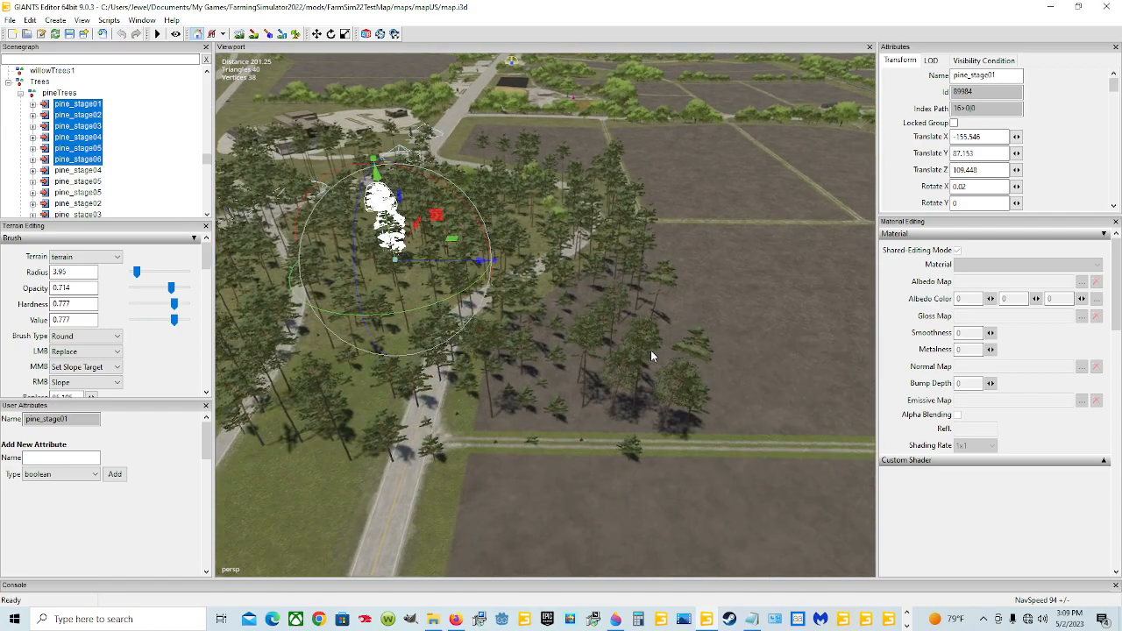
{"action": "left_click_drag", "start_coordinate": [626, 348], "coordinate": [596, 328], "text": "alt"}
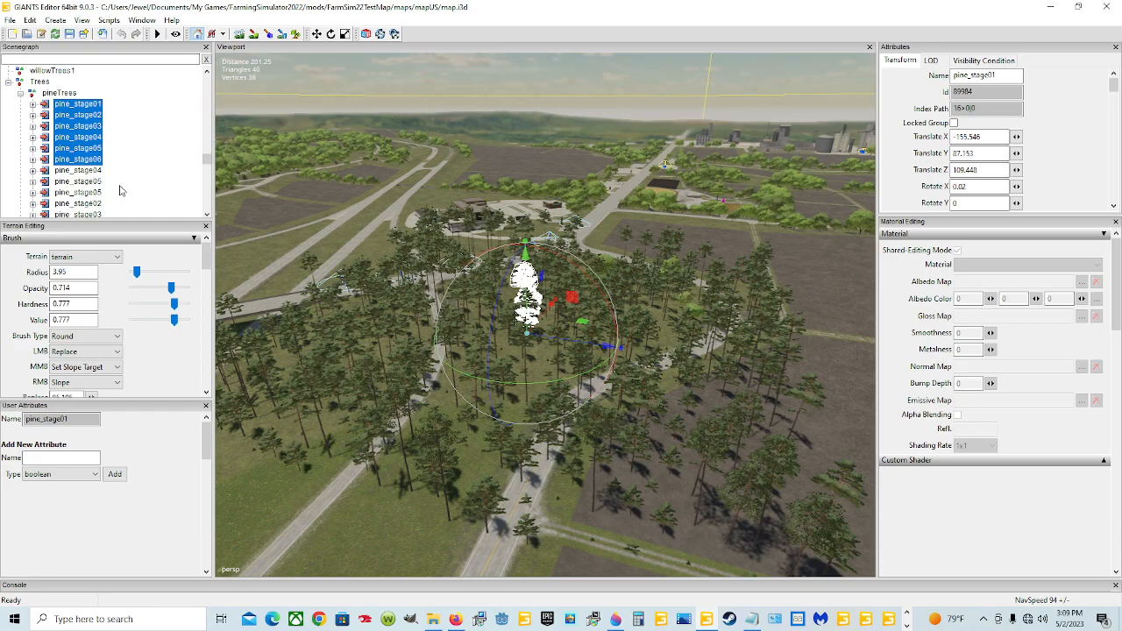
Step: Examine the pineTrees group inside Trees and the separate pineTrees1 transform group, leaving nothing selected
{"action": "scroll", "coordinate": [121, 190], "scroll_direction": "up", "scroll_amount": 5}
{"action": "scroll", "coordinate": [120, 190], "scroll_direction": "down", "scroll_amount": 5}
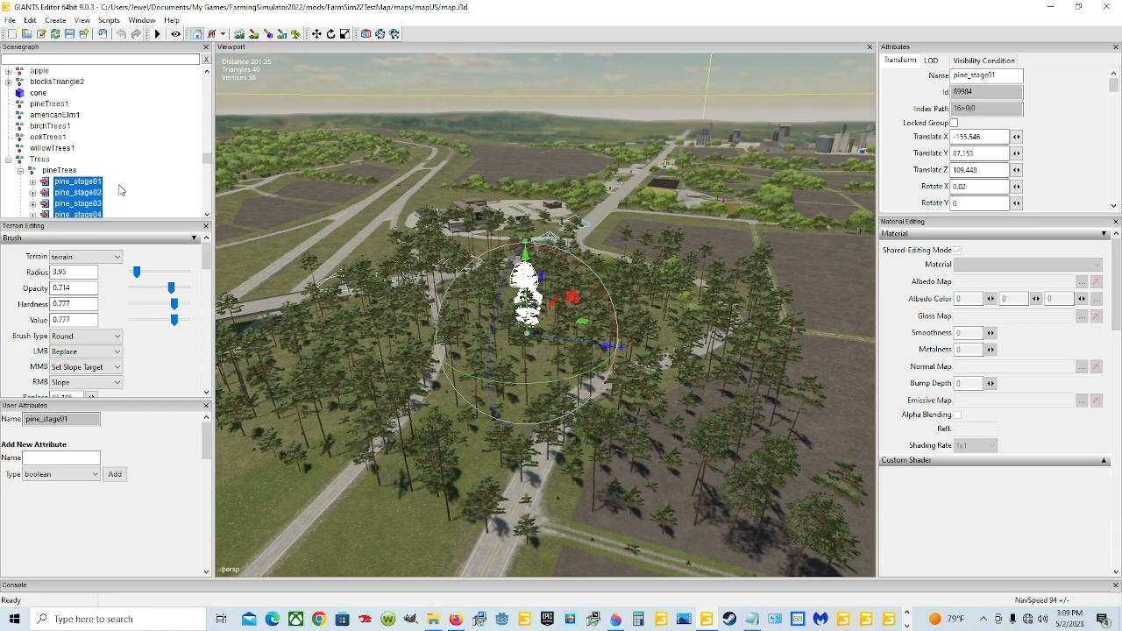
{"action": "left_click", "coordinate": [59, 115]}
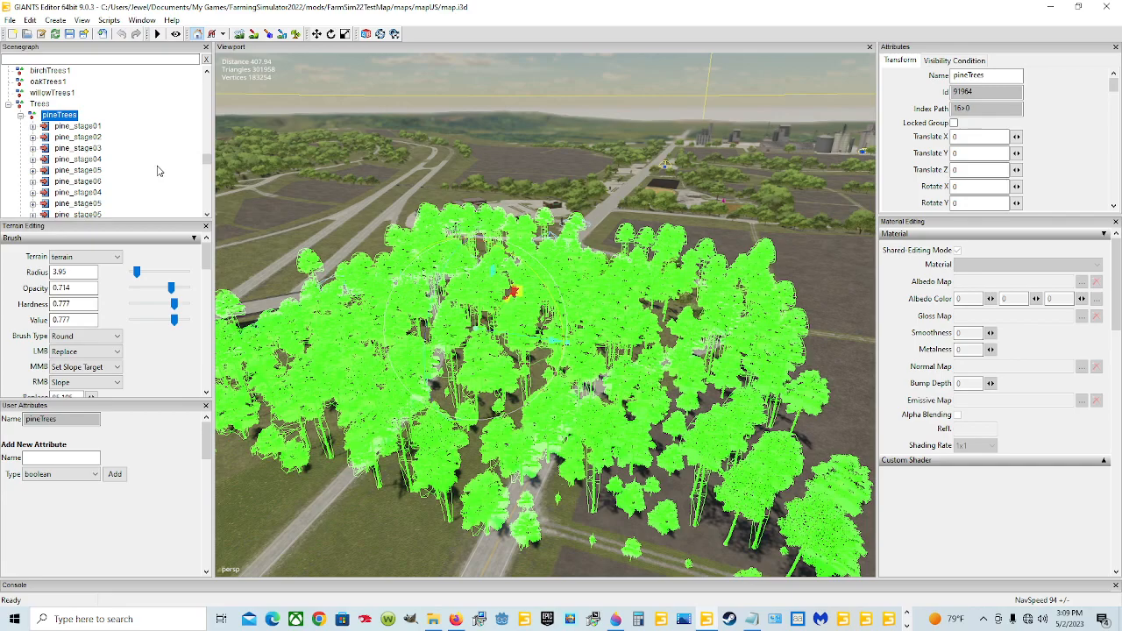
{"action": "scroll", "coordinate": [149, 176], "scroll_direction": "up", "scroll_amount": 5}
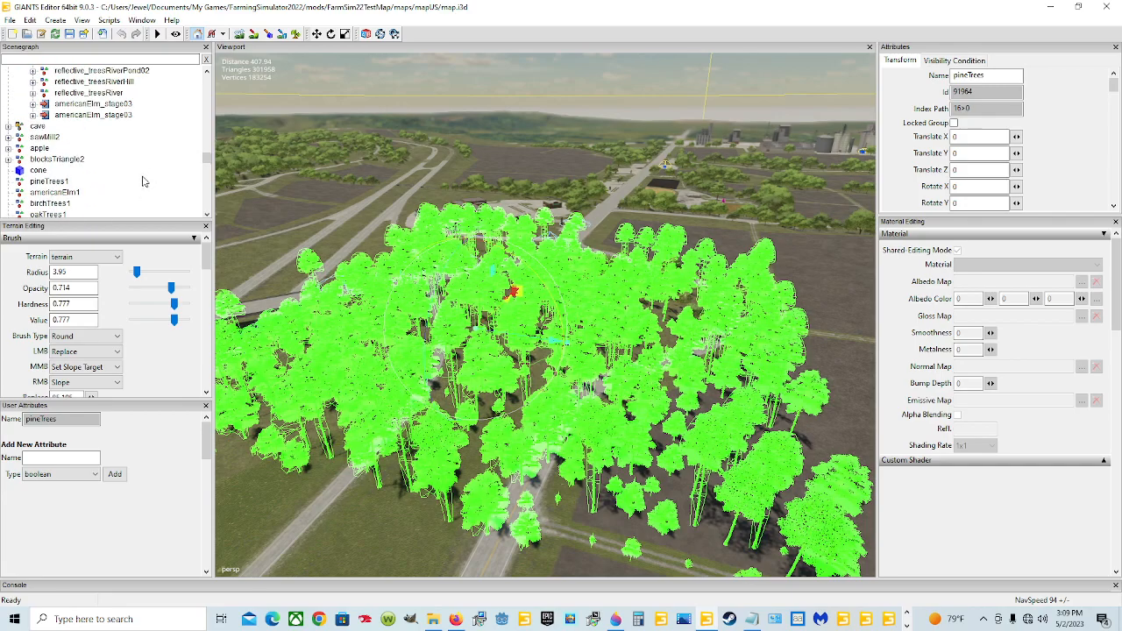
{"action": "scroll", "coordinate": [97, 197], "scroll_direction": "up", "scroll_amount": 3}
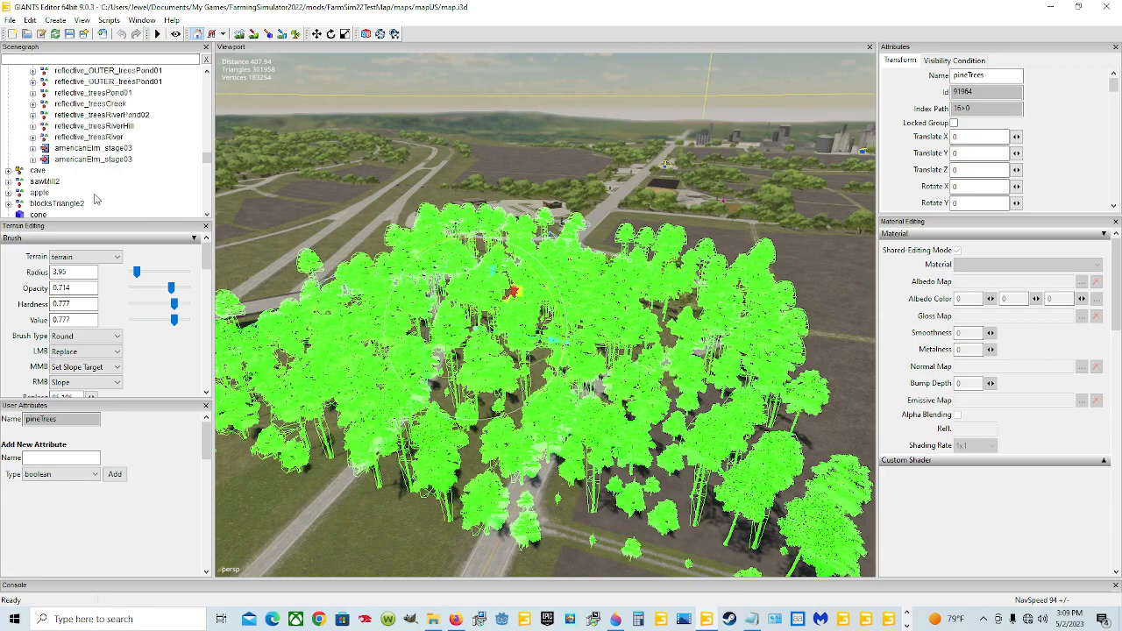
{"action": "scroll", "coordinate": [97, 197], "scroll_direction": "down", "scroll_amount": 3}
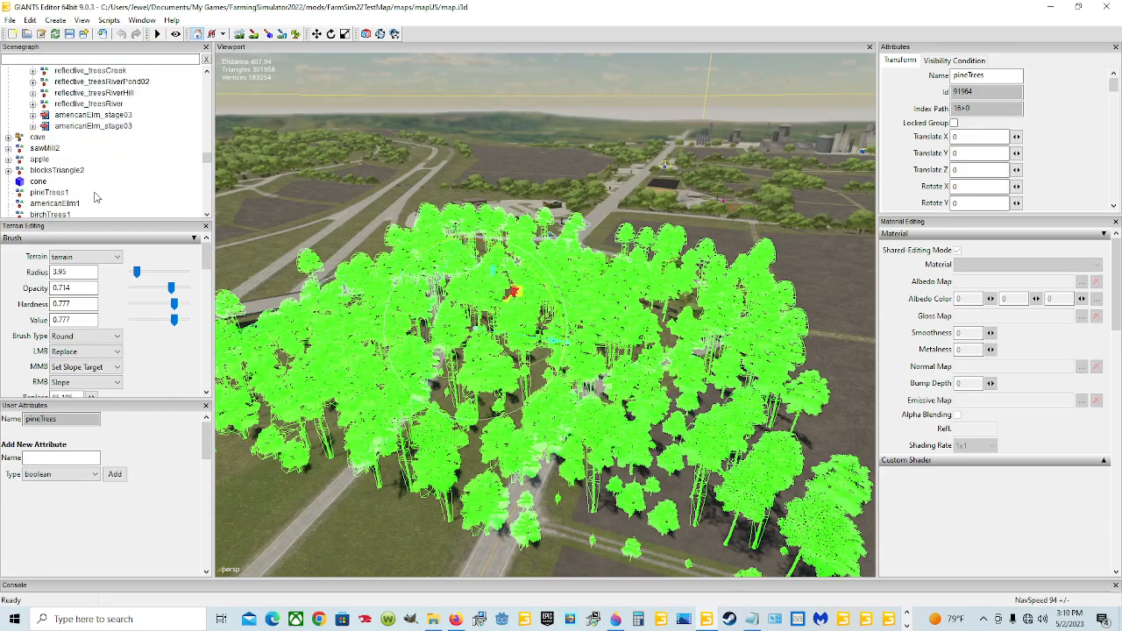
{"action": "scroll", "coordinate": [96, 197], "scroll_direction": "down", "scroll_amount": 2}
{"action": "left_click", "coordinate": [44, 138]}
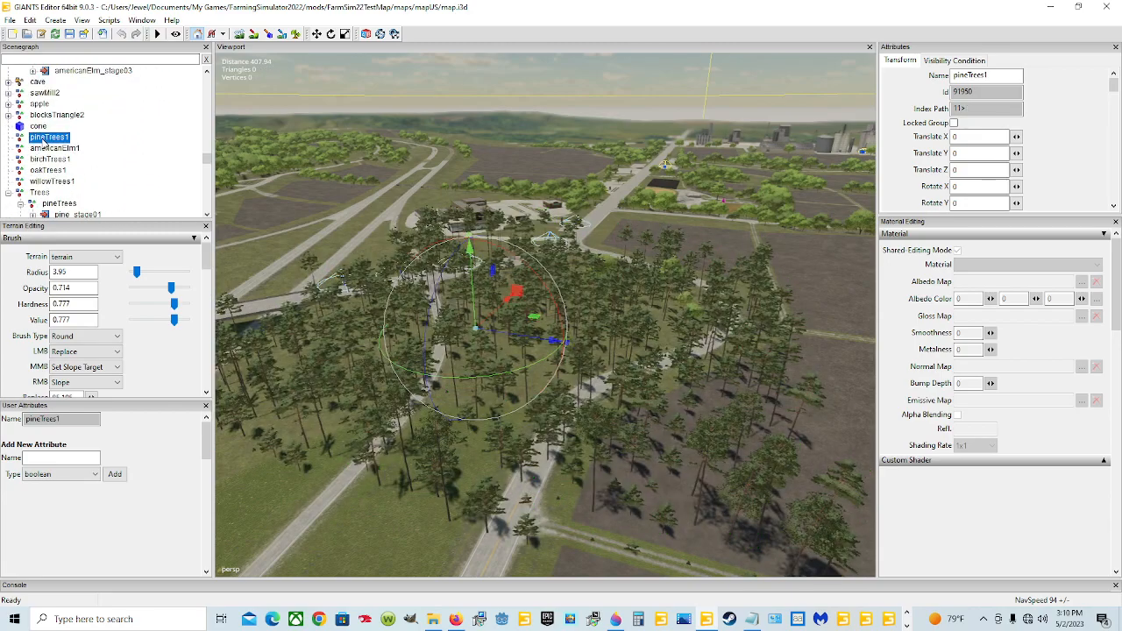
{"action": "scroll", "coordinate": [99, 167], "scroll_direction": "down", "scroll_amount": 6}
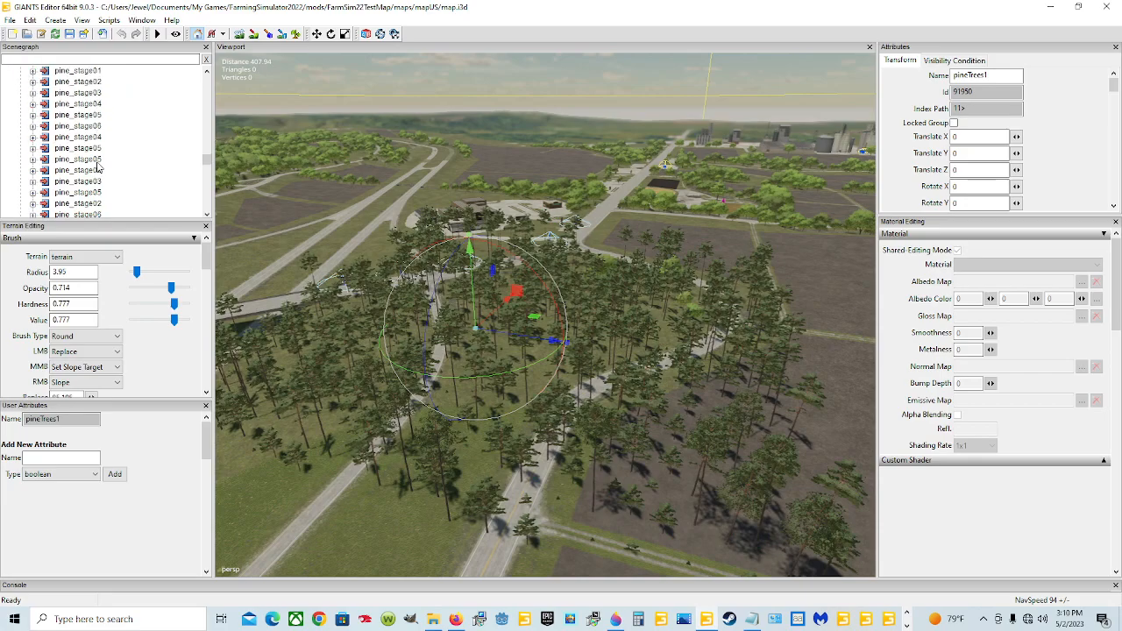
{"action": "scroll", "coordinate": [99, 166], "scroll_direction": "up", "scroll_amount": 3}
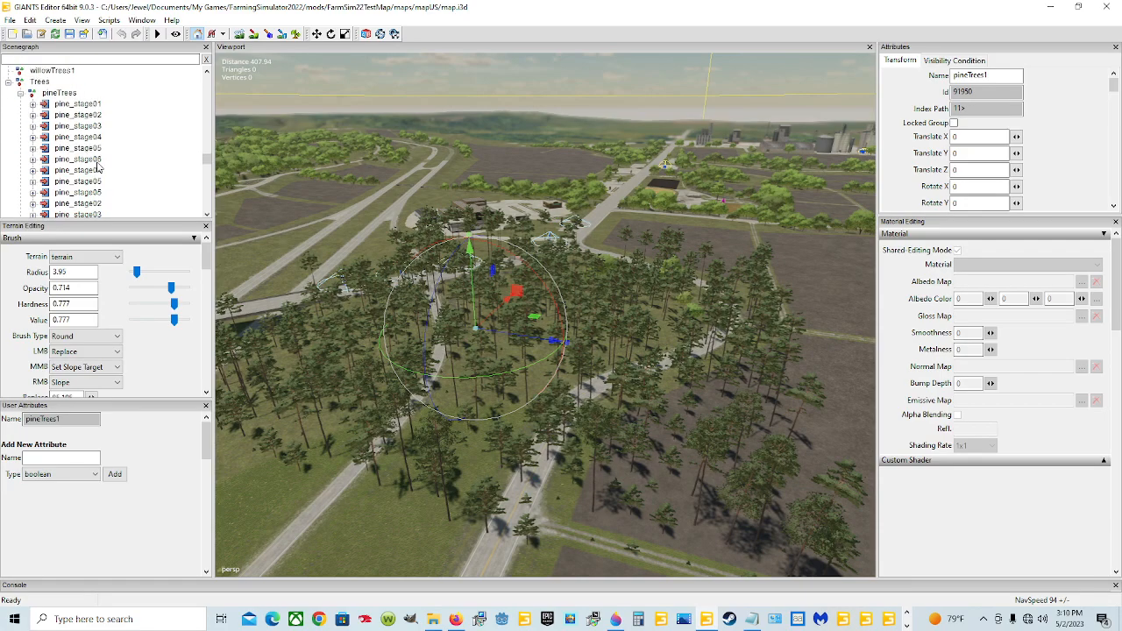
{"action": "key", "text": "Escape"}
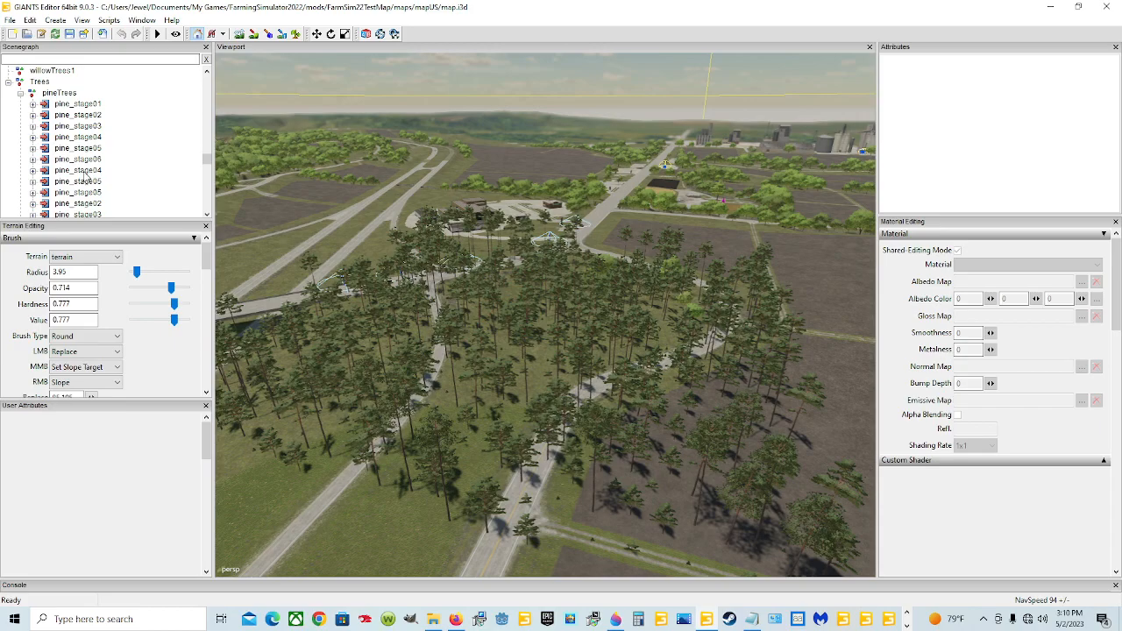
Step: Delete all replicated pines from the pineTrees group, keeping the original pine_stage01 to pine_stage06 source trees
{"action": "left_click", "coordinate": [87, 171]}
{"action": "scroll", "coordinate": [124, 168], "scroll_direction": "down", "scroll_amount": 3}
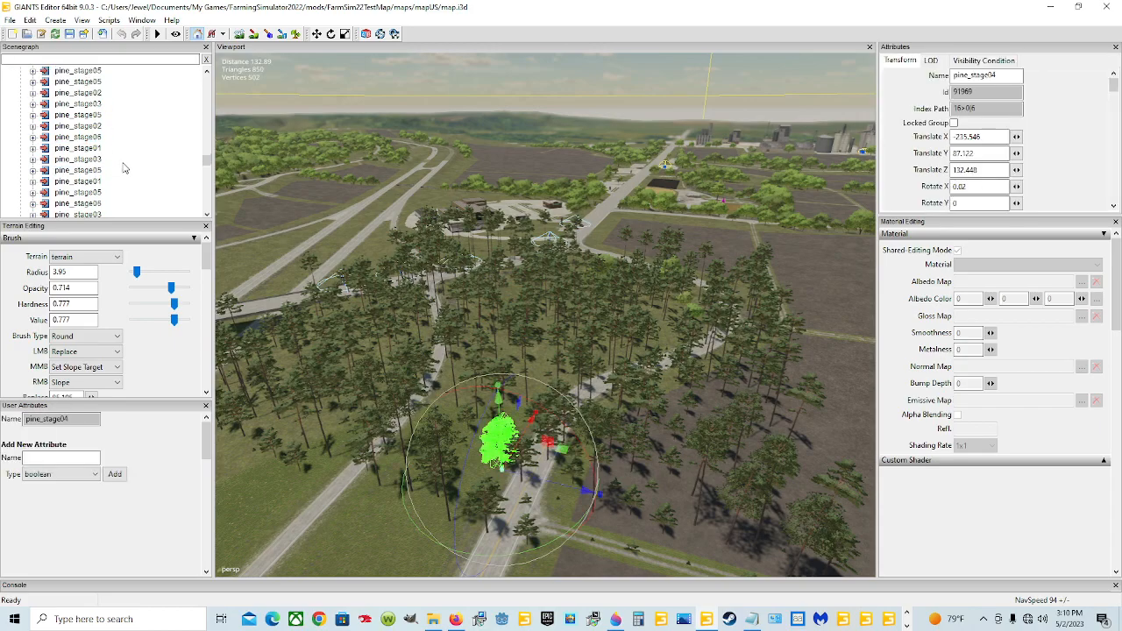
{"action": "left_click_drag", "start_coordinate": [208, 163], "coordinate": [208, 205]}
{"action": "scroll", "coordinate": [89, 211], "scroll_direction": "up", "scroll_amount": 5}
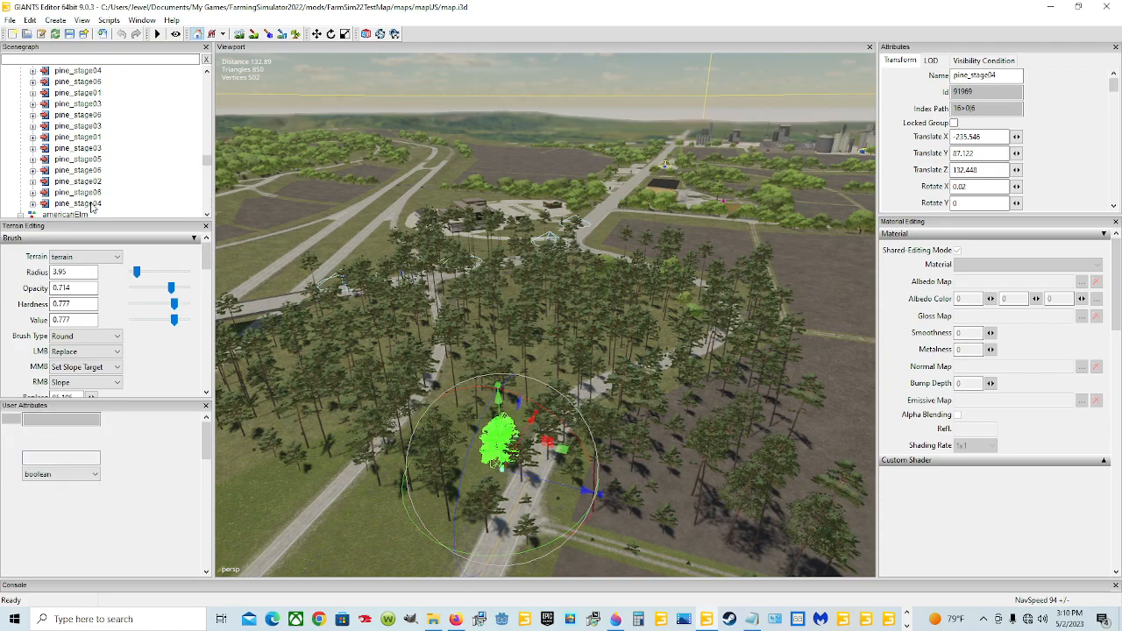
{"action": "left_click", "coordinate": [93, 205], "text": "shift"}
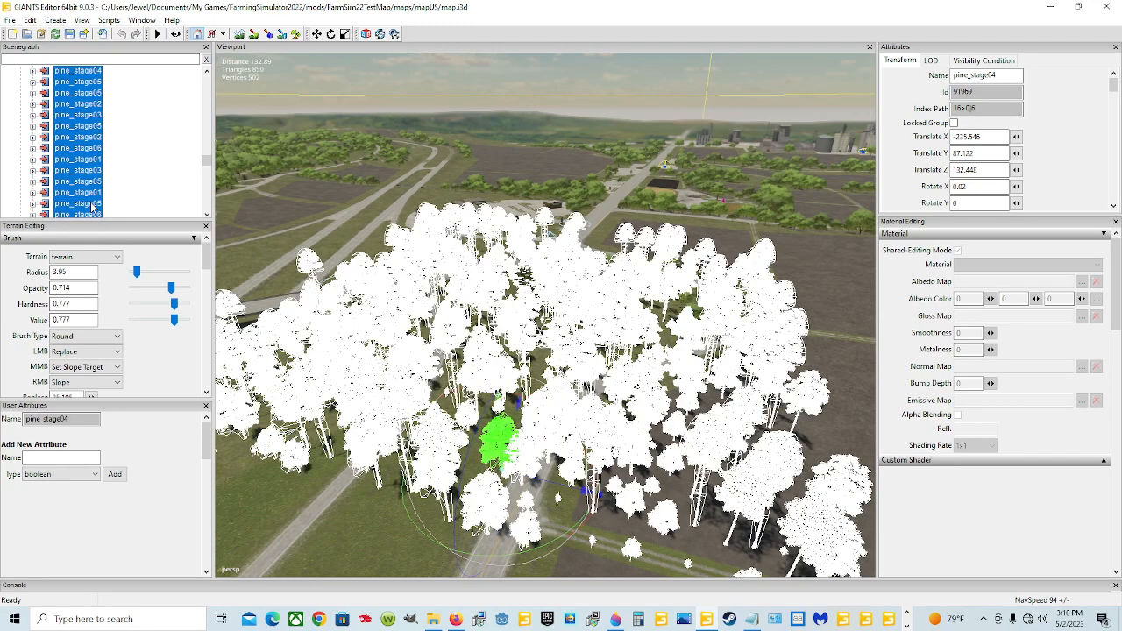
{"action": "key", "text": "Delete"}
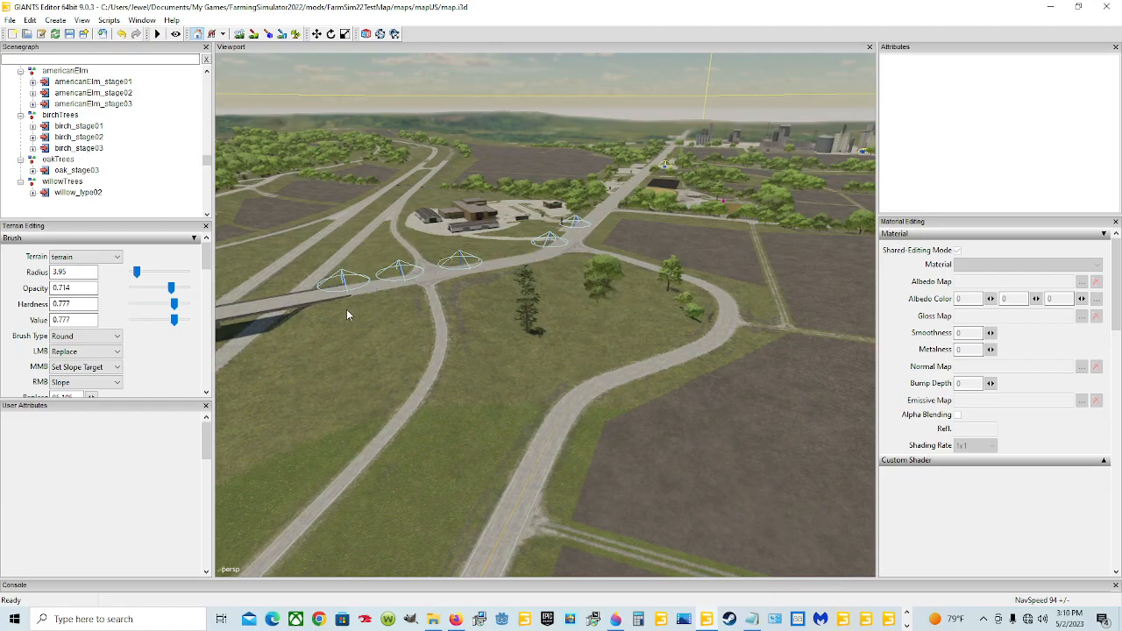
Step: Check the source tree groups remaining inside Trees and the cleared ground around the source trees
{"action": "scroll", "coordinate": [123, 203], "scroll_direction": "up", "scroll_amount": 1}
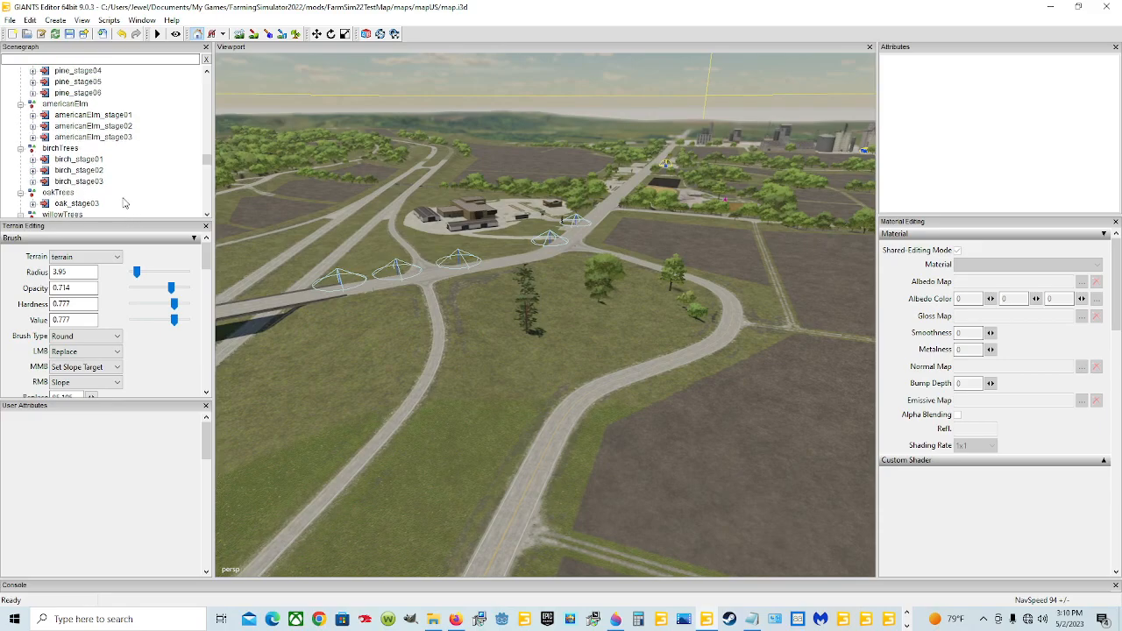
{"action": "scroll", "coordinate": [123, 203], "scroll_direction": "up", "scroll_amount": 1}
{"action": "scroll", "coordinate": [99, 136], "scroll_direction": "up", "scroll_amount": 1}
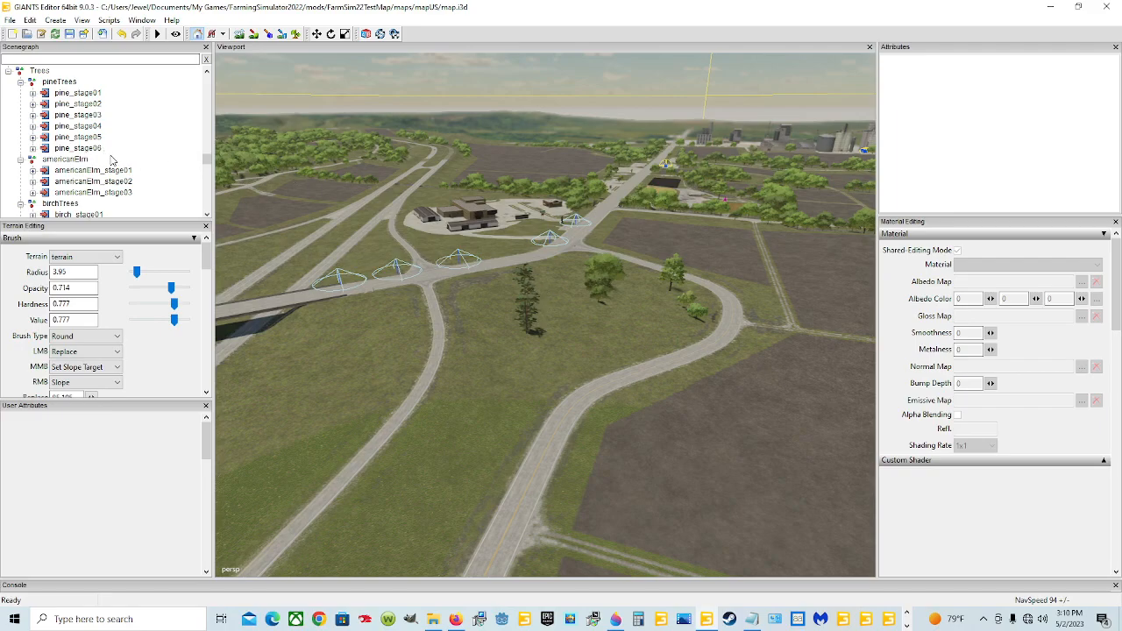
{"action": "scroll", "coordinate": [131, 160], "scroll_direction": "down", "scroll_amount": 4}
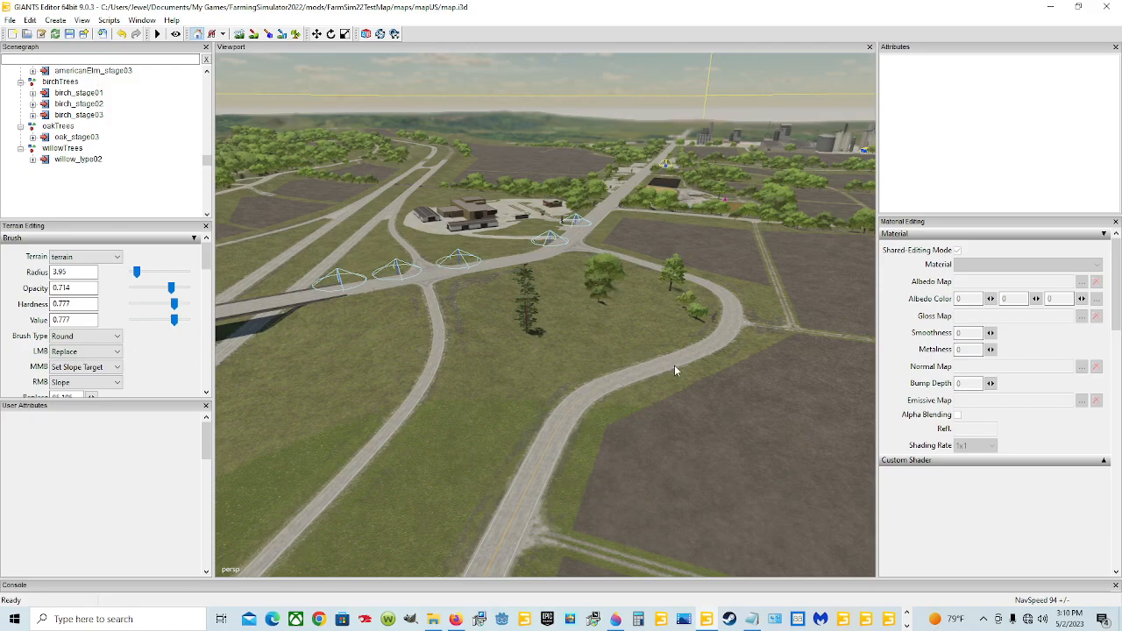
{"action": "scroll", "coordinate": [628, 391], "scroll_direction": "up", "scroll_amount": 5}
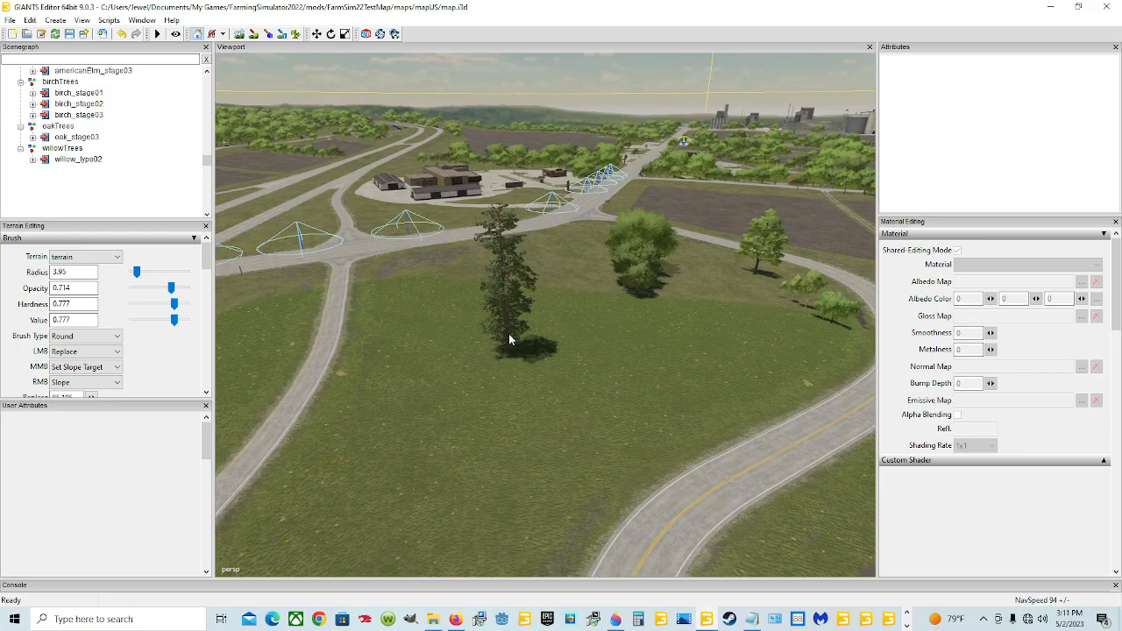
{"action": "scroll", "coordinate": [156, 199], "scroll_direction": "up", "scroll_amount": 3}
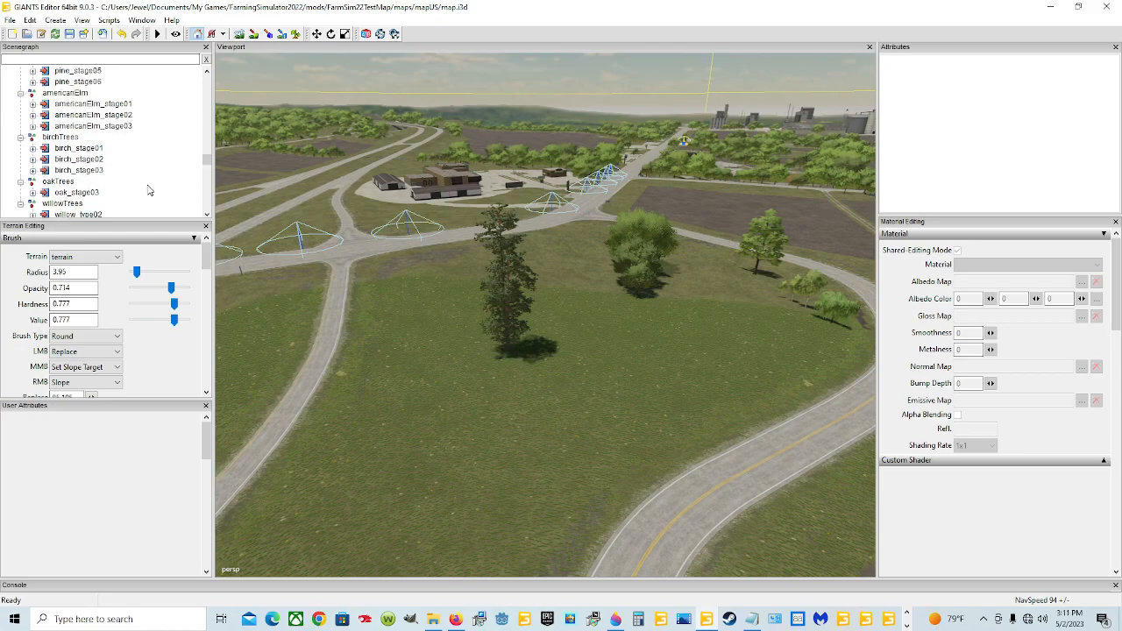
{"action": "scroll", "coordinate": [149, 191], "scroll_direction": "up", "scroll_amount": 3}
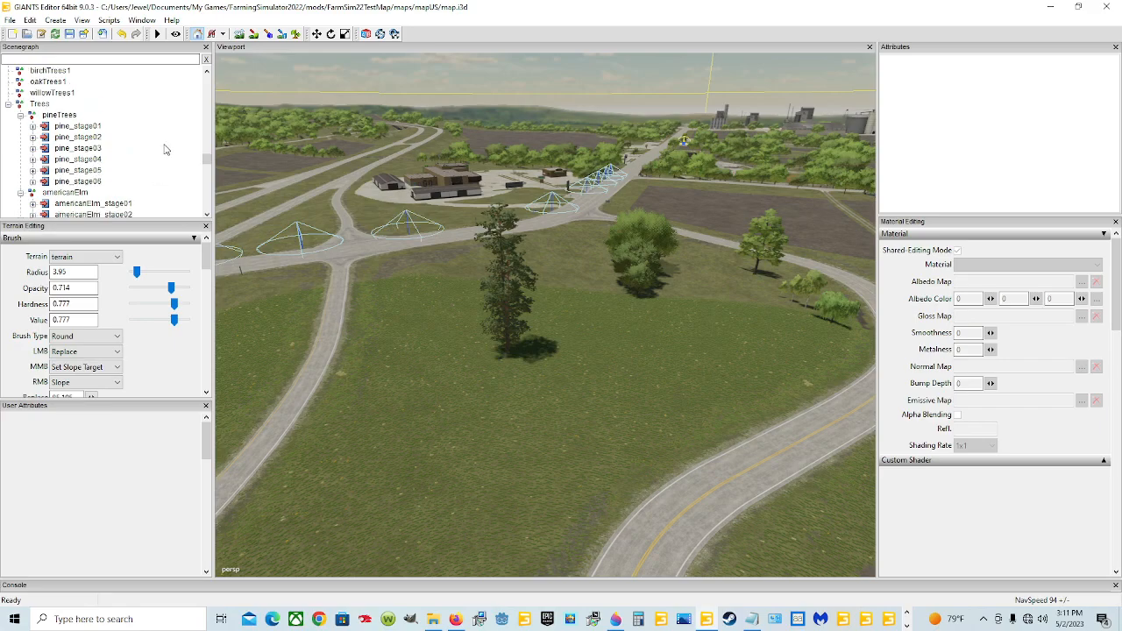
Step: Set treeDistance to 4 and treeRadiusSize to 50 in the Trees Replicator v3.4 script, save it, and try executing it without a selection
{"action": "left_click", "coordinate": [141, 20]}
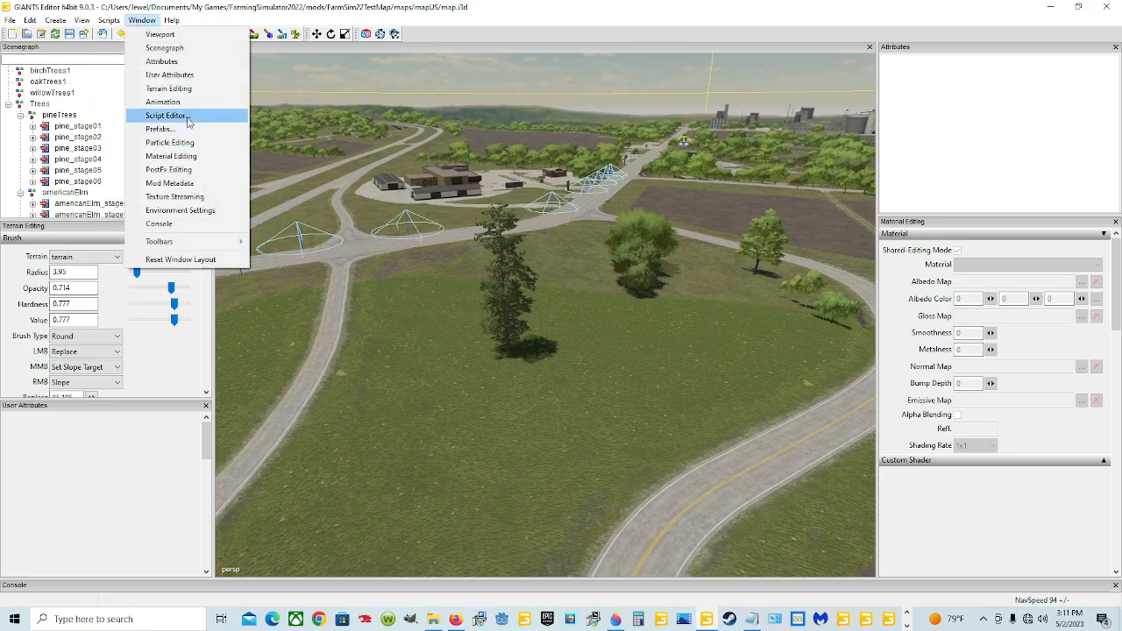
{"action": "left_click", "coordinate": [179, 118]}
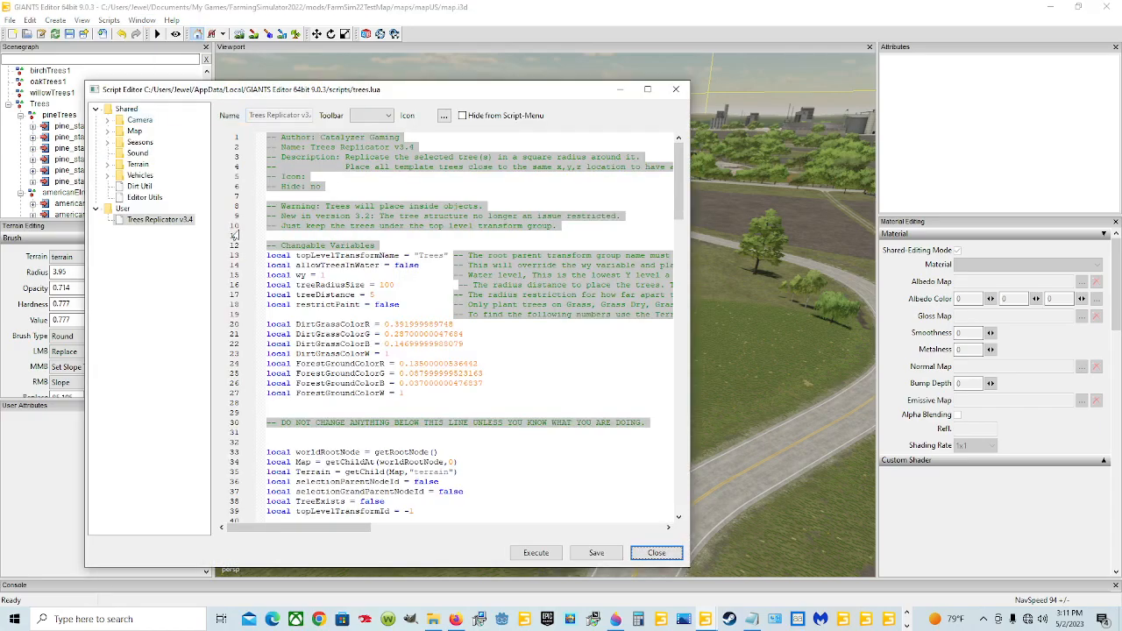
{"action": "left_click", "coordinate": [408, 298]}
{"action": "key", "text": "BackSpace"}
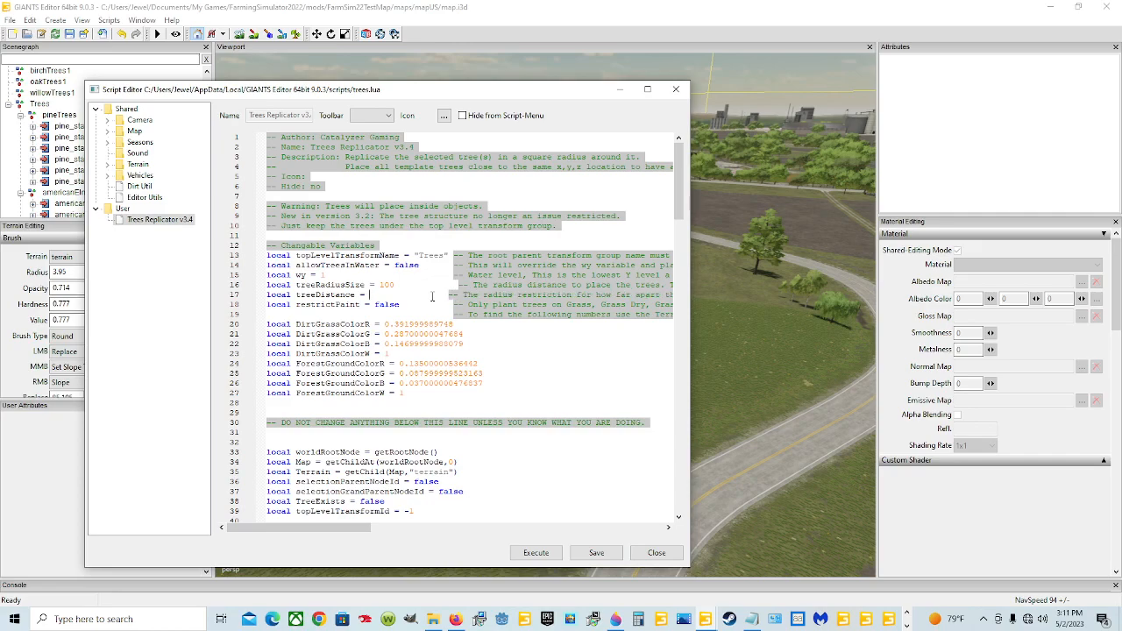
{"action": "type", "text": "4"}
{"action": "key", "text": "BackSpace"}
{"action": "key", "text": "BackSpace"}
{"action": "key", "text": "BackSpace"}
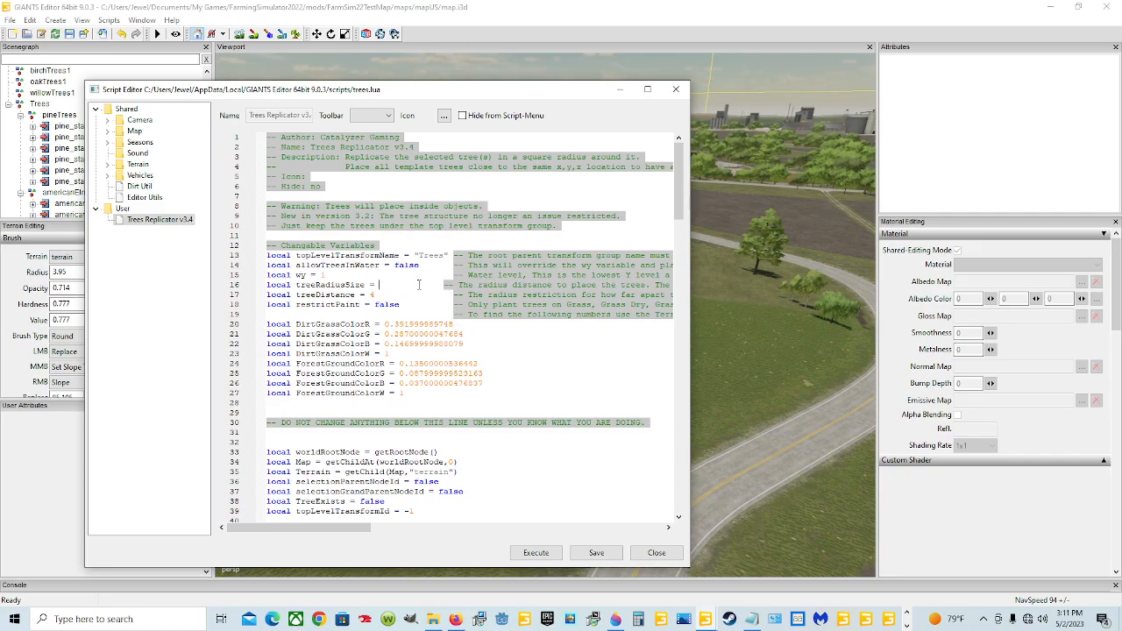
{"action": "type", "text": "50"}
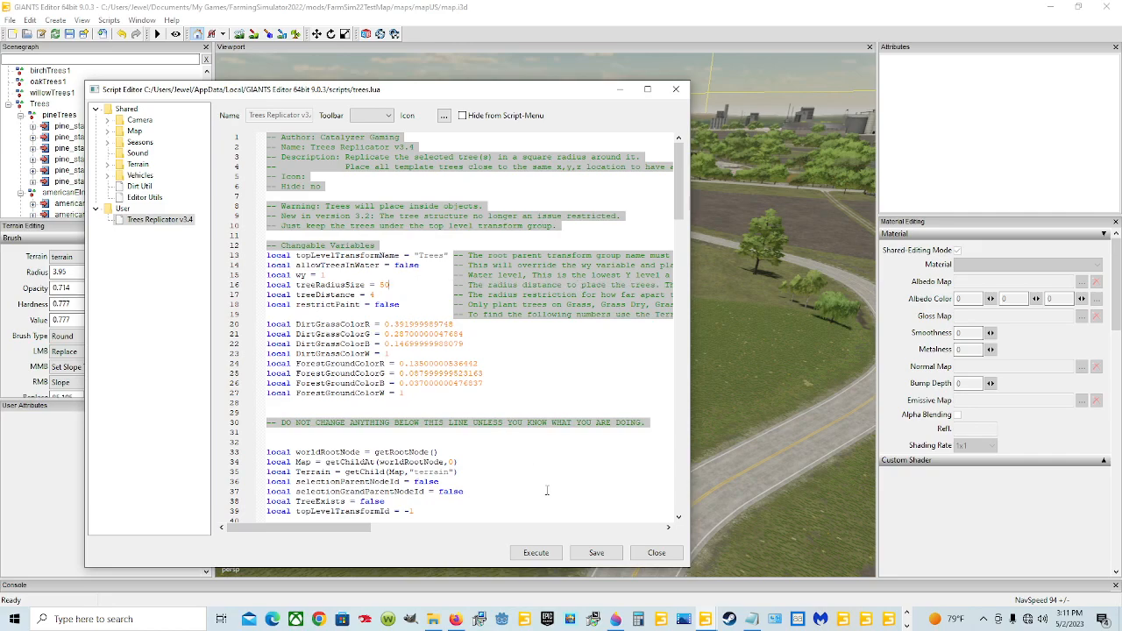
{"action": "left_click", "coordinate": [589, 555]}
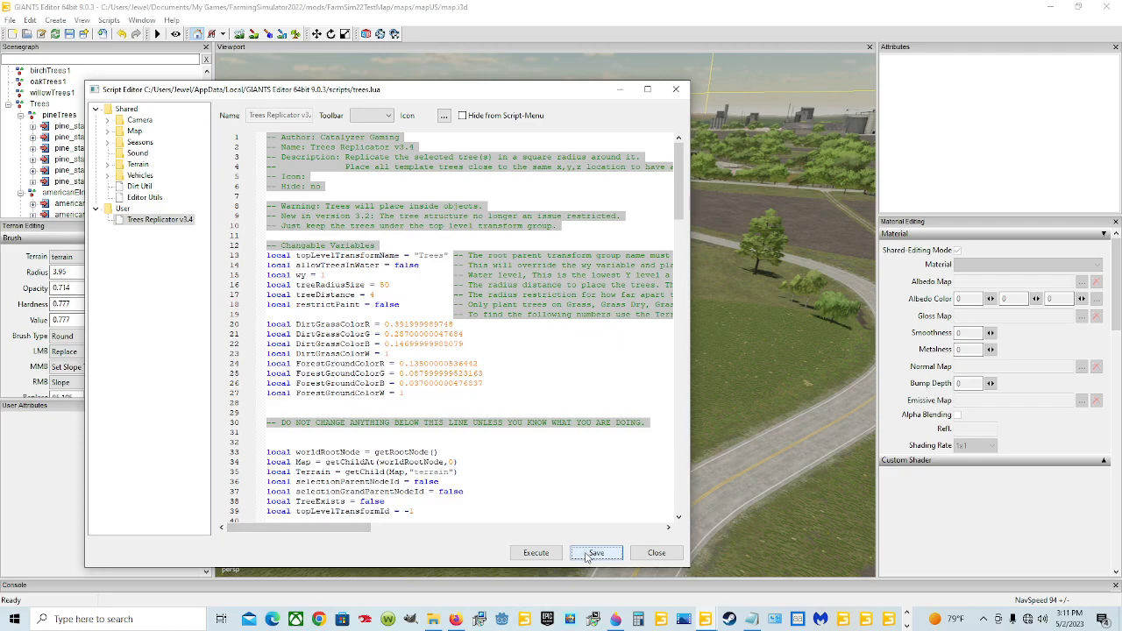
{"action": "left_click", "coordinate": [541, 554]}
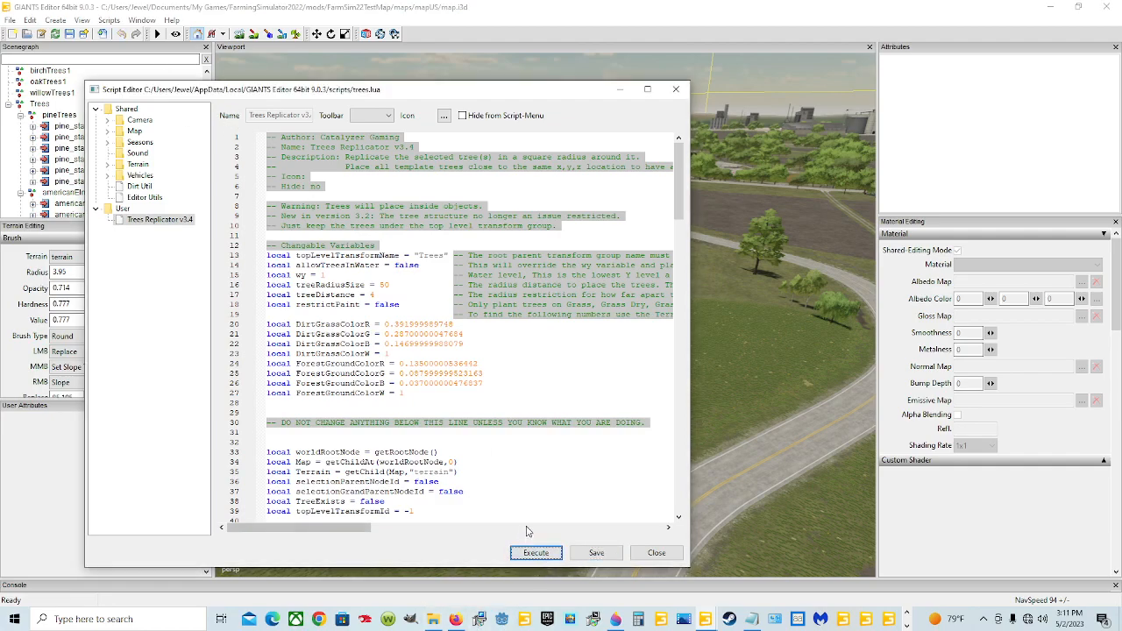
{"action": "left_click", "coordinate": [656, 554]}
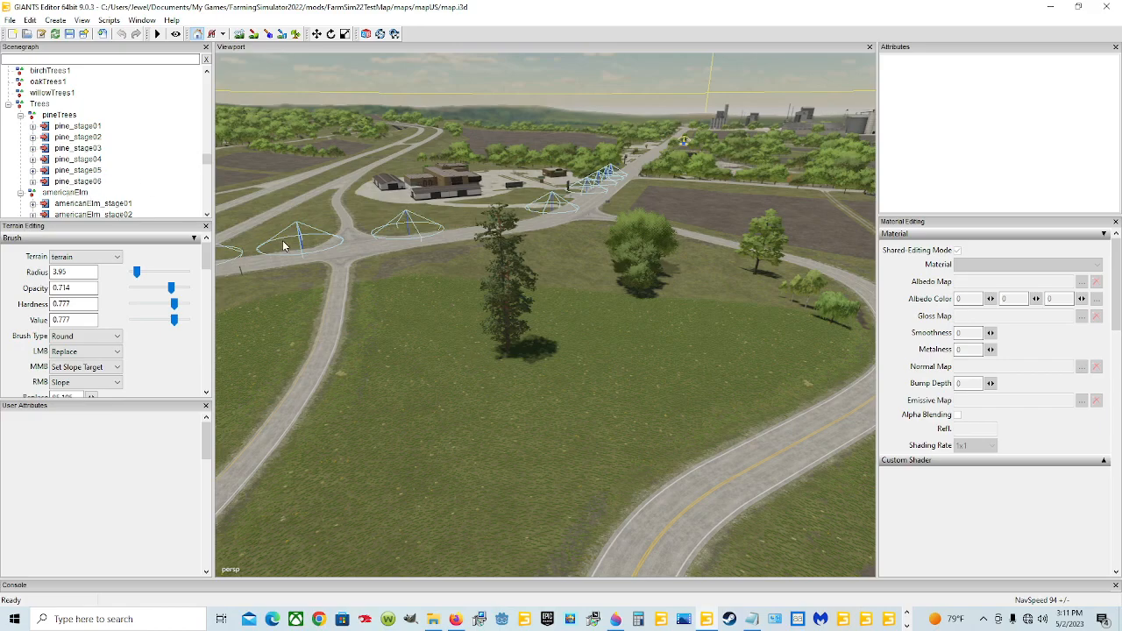
Step: Replicate the source pines pine_stage01 through pine_stage06 by executing Trees Replicator v3.4 from the Script Editor
{"action": "scroll", "coordinate": [140, 154], "scroll_direction": "down", "scroll_amount": 1}
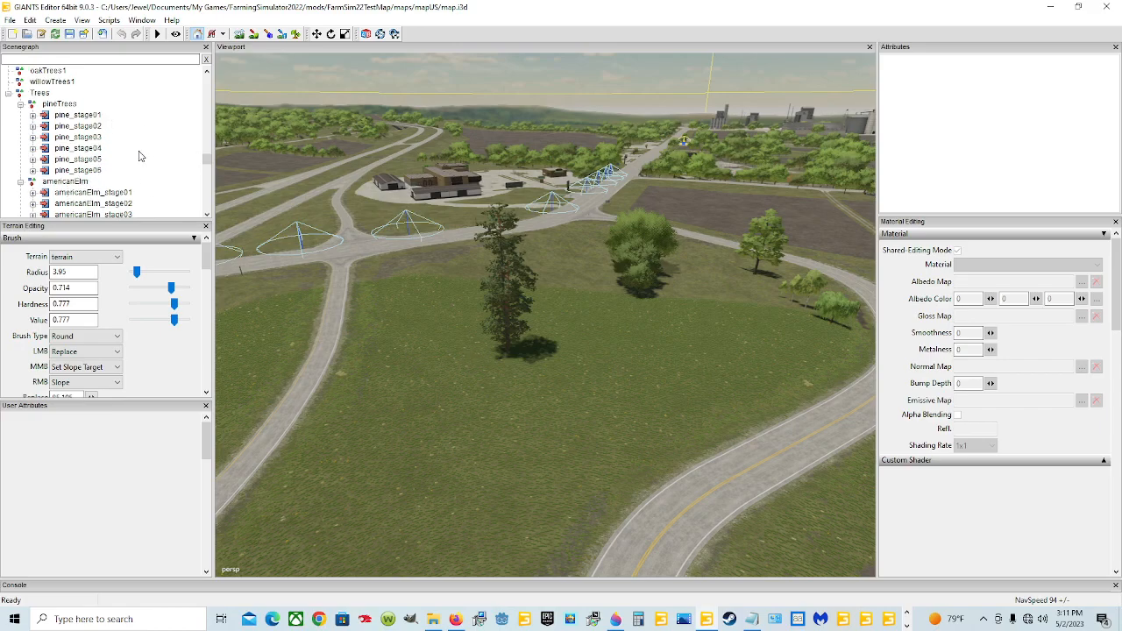
{"action": "left_click", "coordinate": [92, 117]}
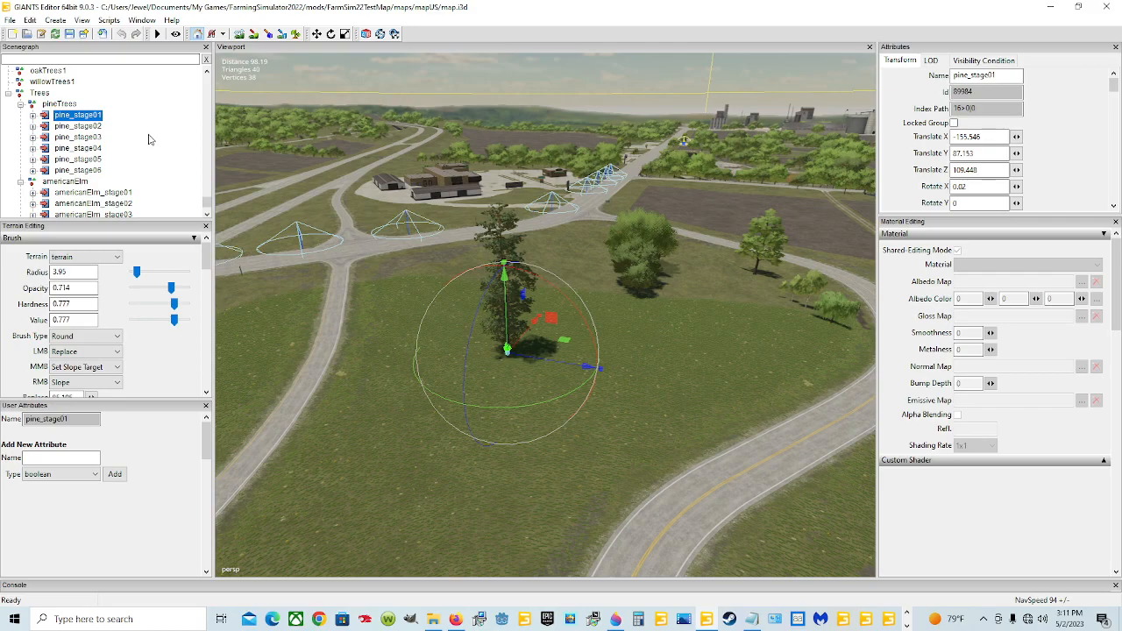
{"action": "scroll", "coordinate": [101, 128], "scroll_direction": "down", "scroll_amount": 2}
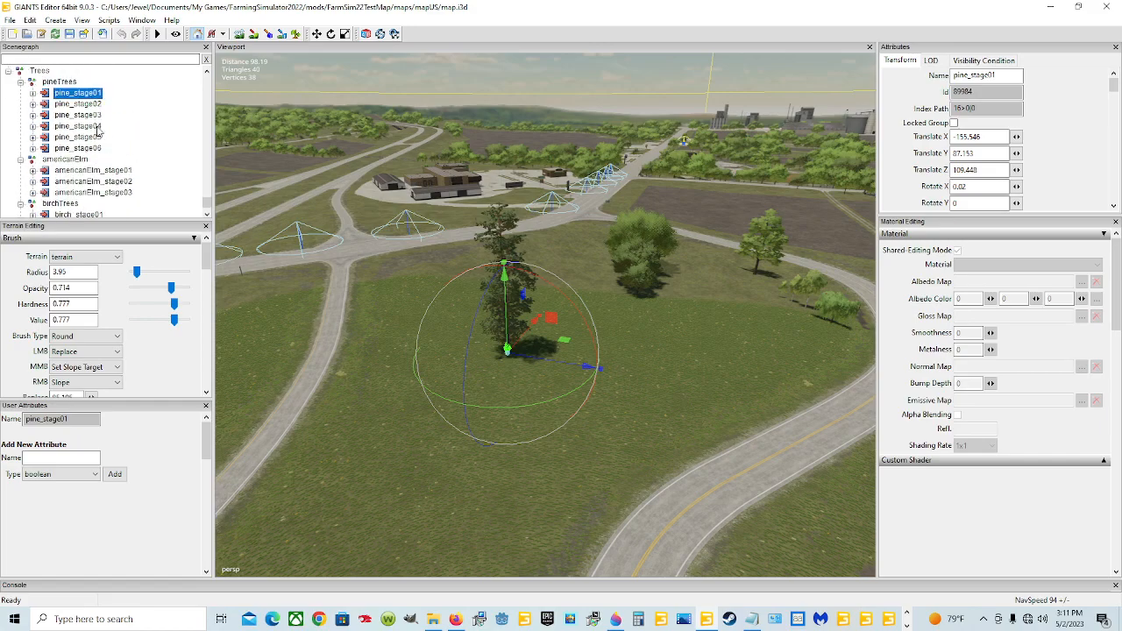
{"action": "left_click", "coordinate": [87, 115], "text": "shift"}
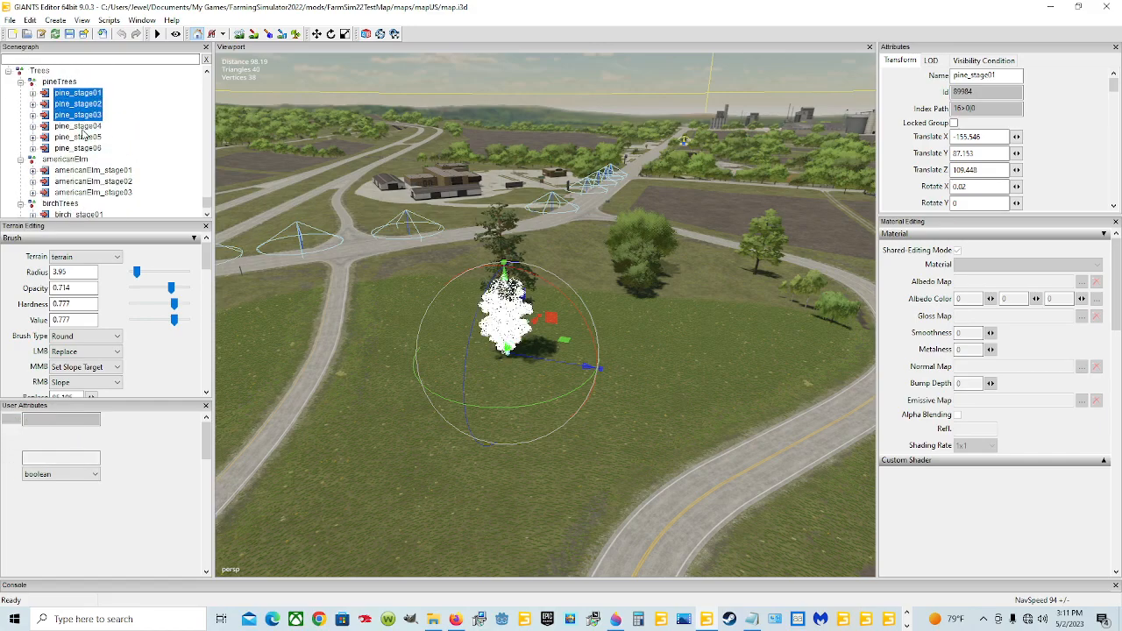
{"action": "left_click", "coordinate": [82, 127], "text": "shift"}
{"action": "left_click", "coordinate": [84, 137], "text": "shift"}
{"action": "left_click", "coordinate": [87, 148], "text": "shift"}
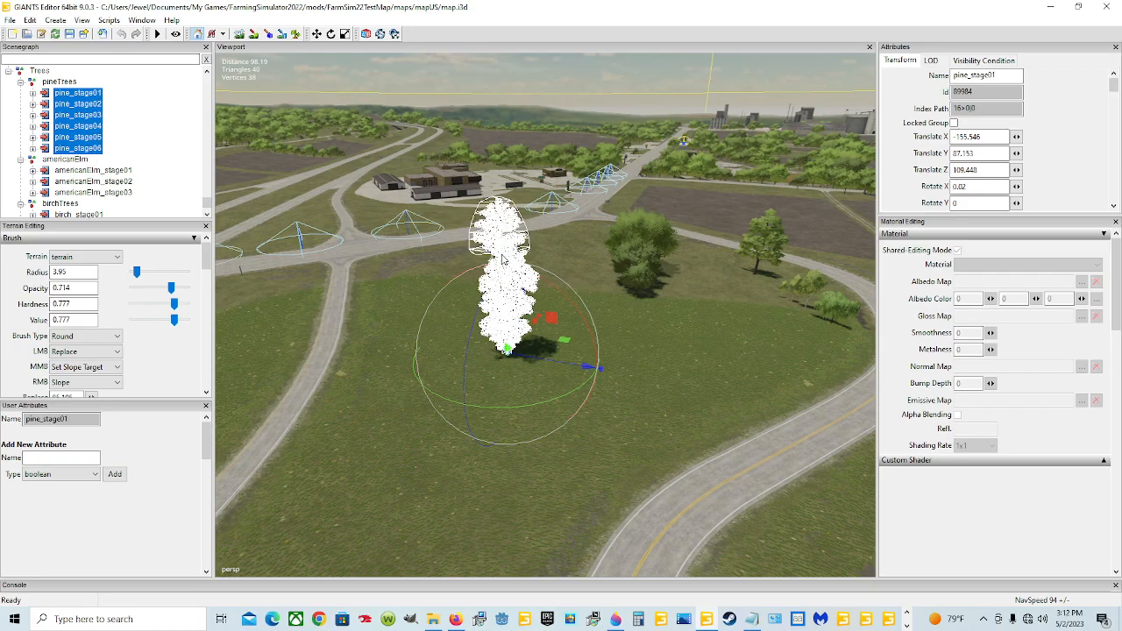
{"action": "left_click", "coordinate": [109, 20]}
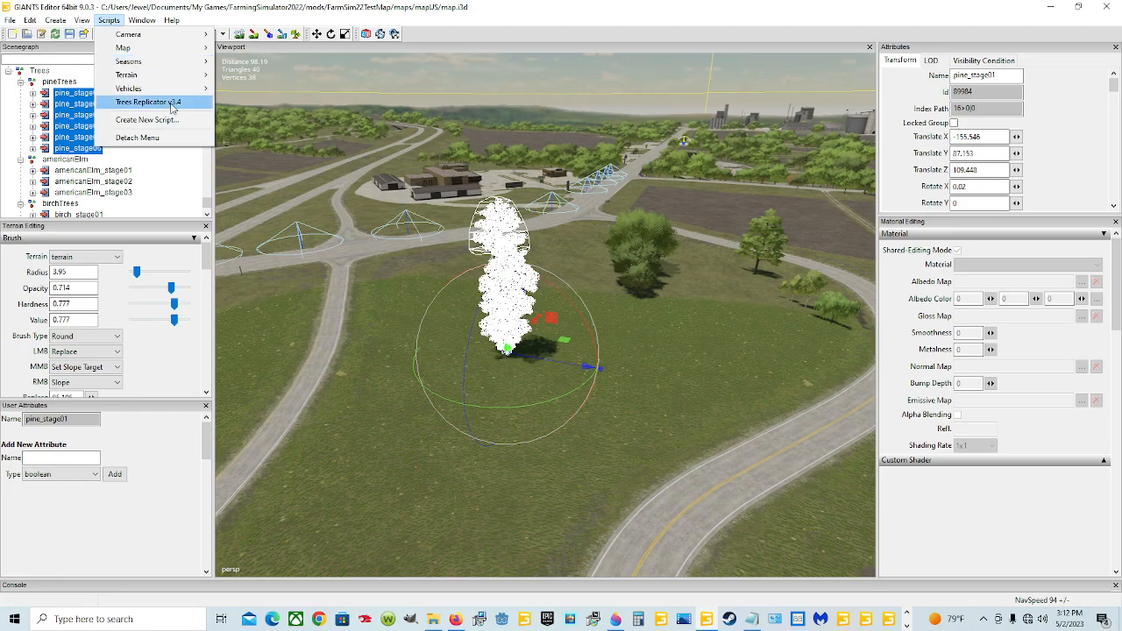
{"action": "mouse_move", "coordinate": [141, 20]}
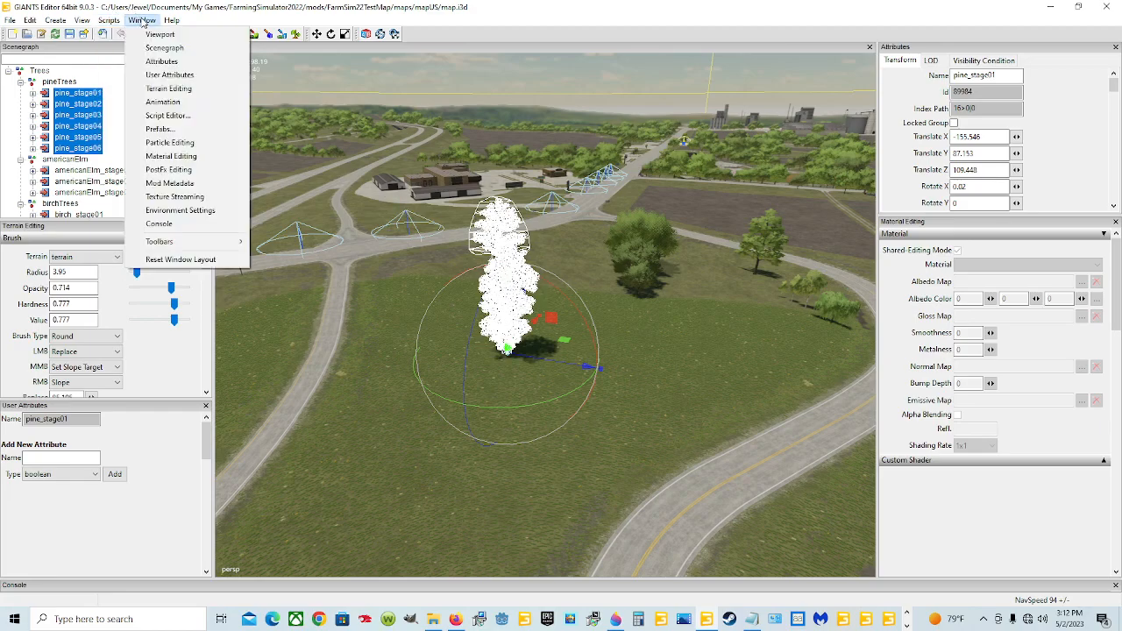
{"action": "left_click", "coordinate": [168, 117]}
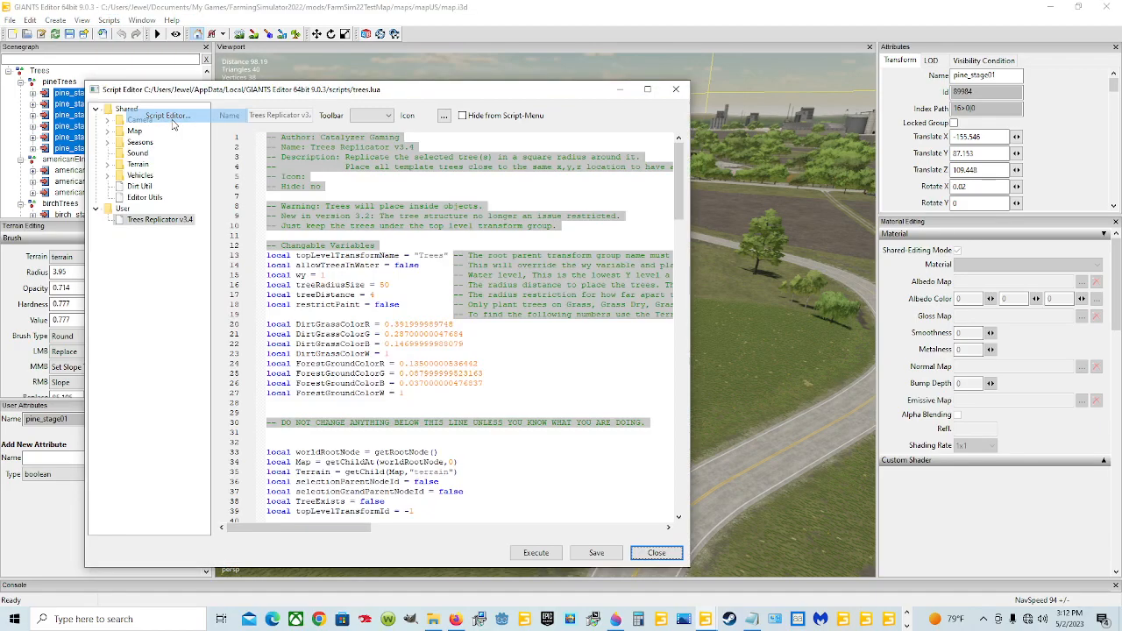
{"action": "left_click", "coordinate": [537, 553]}
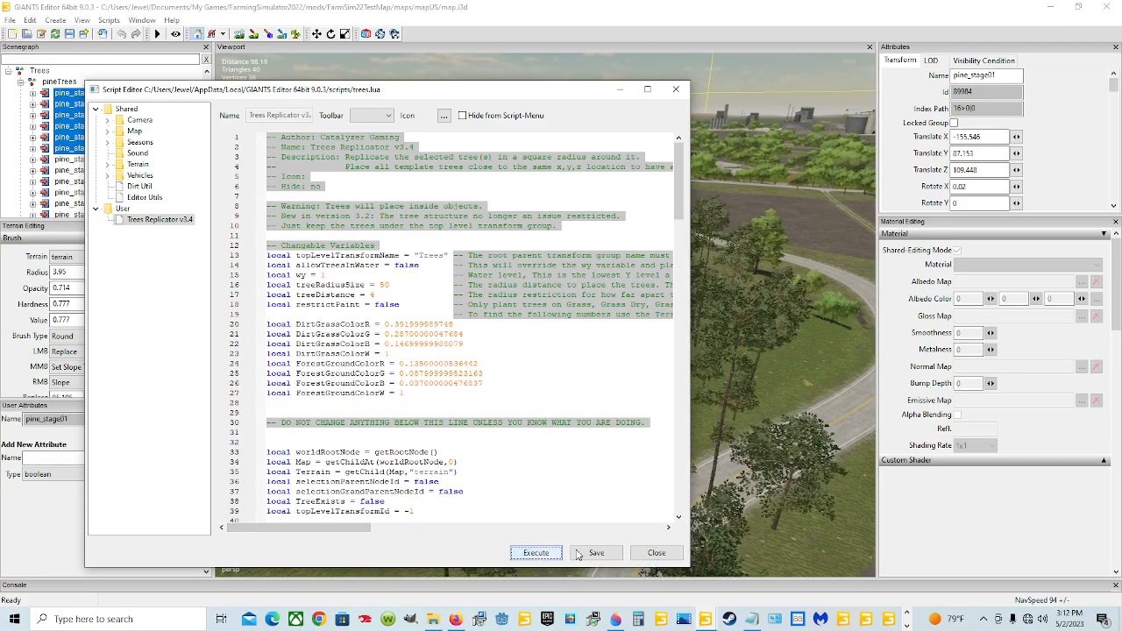
{"action": "left_click", "coordinate": [658, 553]}
Step: Inspect the density and extent of the newly replicated pines from afar, along the road and inside the forest
{"action": "scroll", "coordinate": [522, 366], "scroll_direction": "down", "scroll_amount": 5}
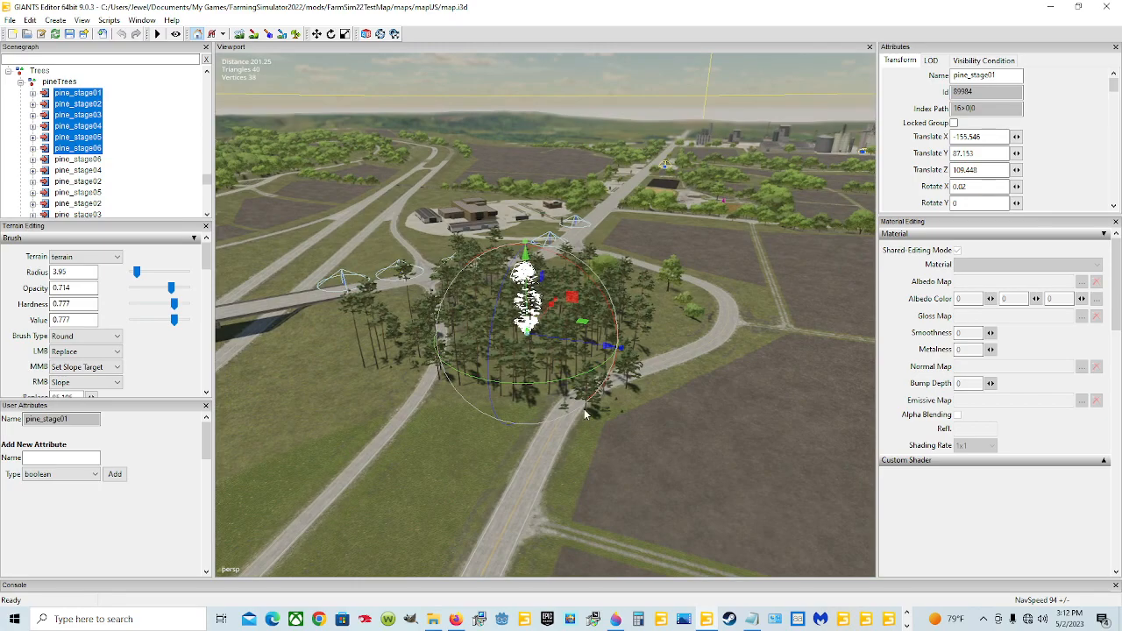
{"action": "scroll", "coordinate": [530, 474], "scroll_direction": "up", "scroll_amount": 1}
{"action": "scroll", "coordinate": [531, 473], "scroll_direction": "up", "scroll_amount": 6}
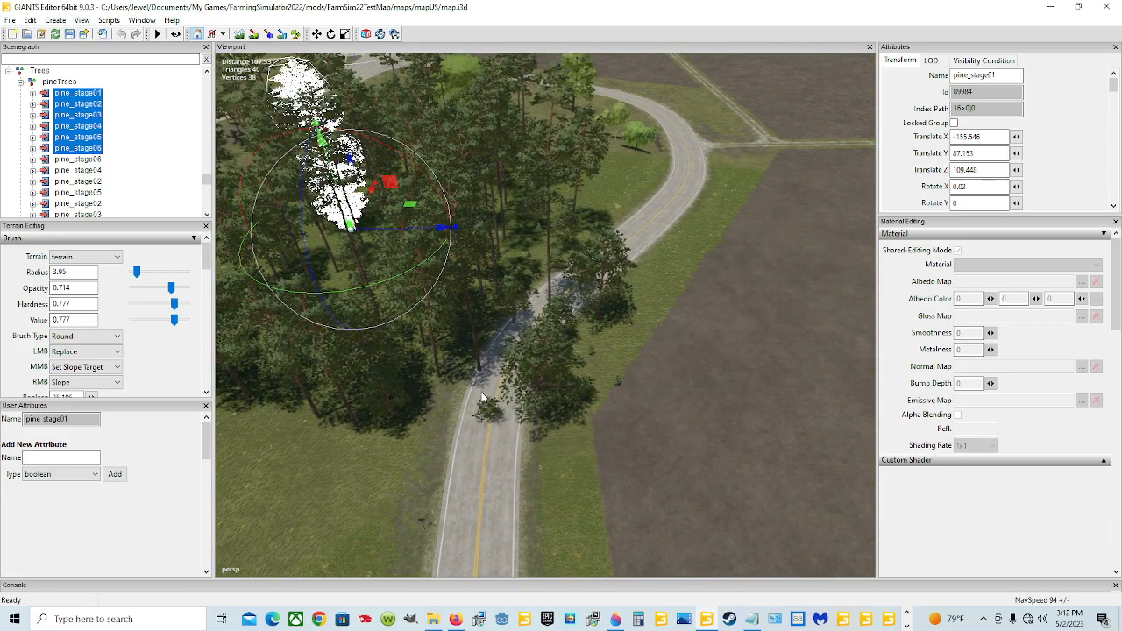
{"action": "left_click", "coordinate": [551, 301]}
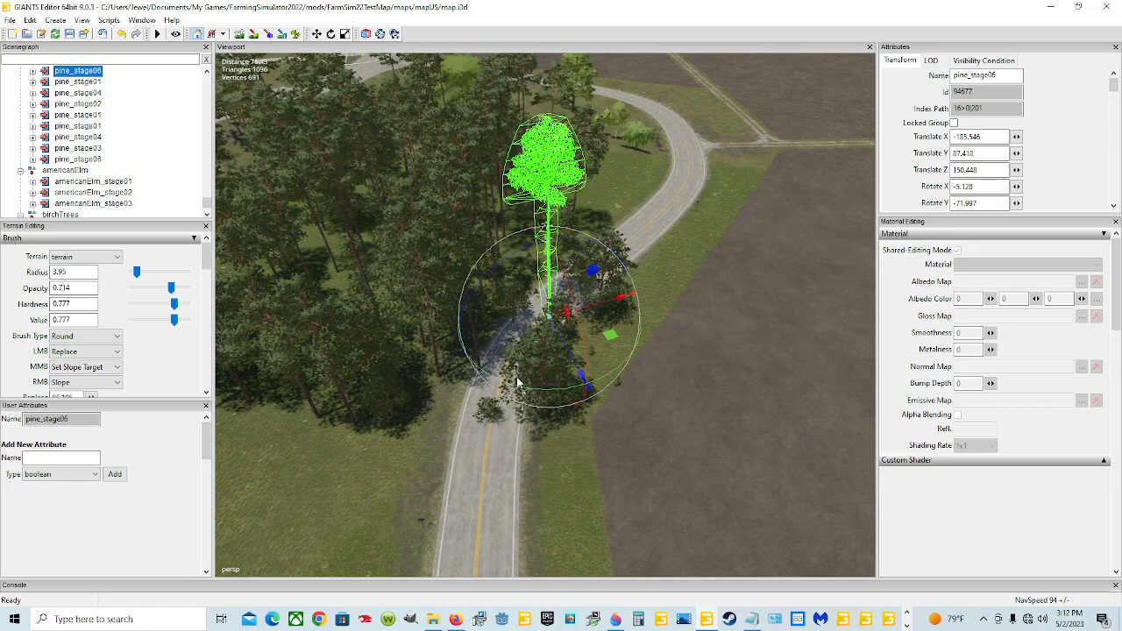
{"action": "scroll", "coordinate": [516, 376], "scroll_direction": "down", "scroll_amount": 5}
{"action": "left_click_drag", "start_coordinate": [626, 425], "coordinate": [518, 441], "text": "alt"}
{"action": "scroll", "coordinate": [499, 414], "scroll_direction": "up", "scroll_amount": 4}
{"action": "scroll", "coordinate": [586, 427], "scroll_direction": "up", "scroll_amount": 4}
{"action": "scroll", "coordinate": [587, 432], "scroll_direction": "up", "scroll_amount": 3}
{"action": "scroll", "coordinate": [491, 383], "scroll_direction": "up", "scroll_amount": 3}
{"action": "scroll", "coordinate": [376, 433], "scroll_direction": "up", "scroll_amount": 2}
{"action": "scroll", "coordinate": [377, 434], "scroll_direction": "up", "scroll_amount": 3}
{"action": "scroll", "coordinate": [518, 442], "scroll_direction": "down", "scroll_amount": 3}
{"action": "scroll", "coordinate": [515, 439], "scroll_direction": "up", "scroll_amount": 3}
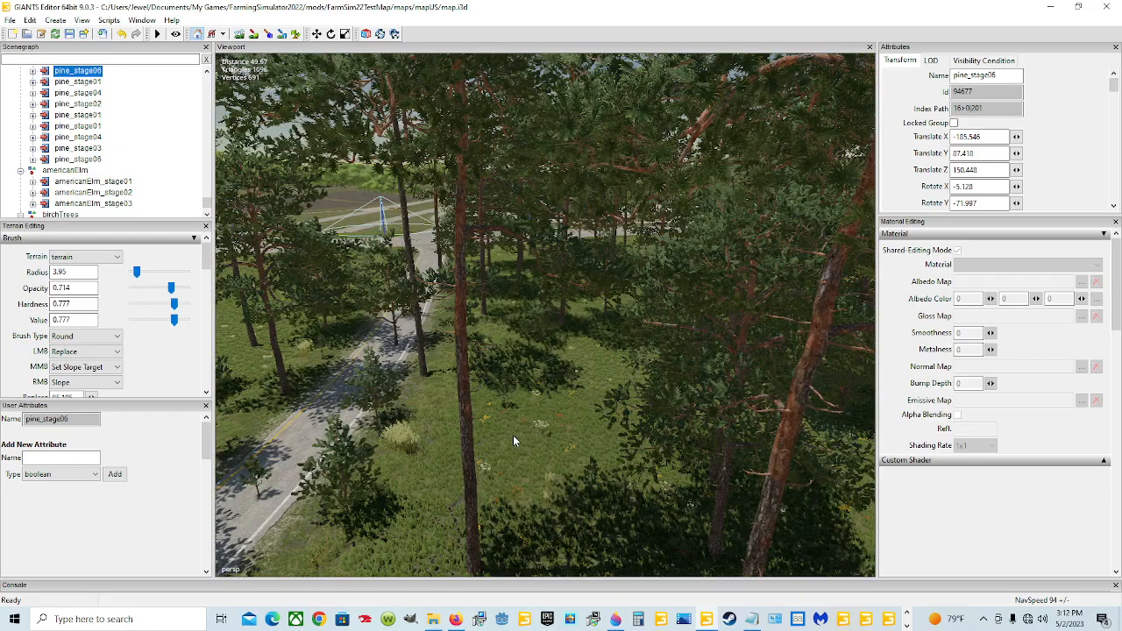
{"action": "scroll", "coordinate": [55, 175], "scroll_direction": "up", "scroll_amount": 4}
{"action": "scroll", "coordinate": [56, 175], "scroll_direction": "up", "scroll_amount": 3}
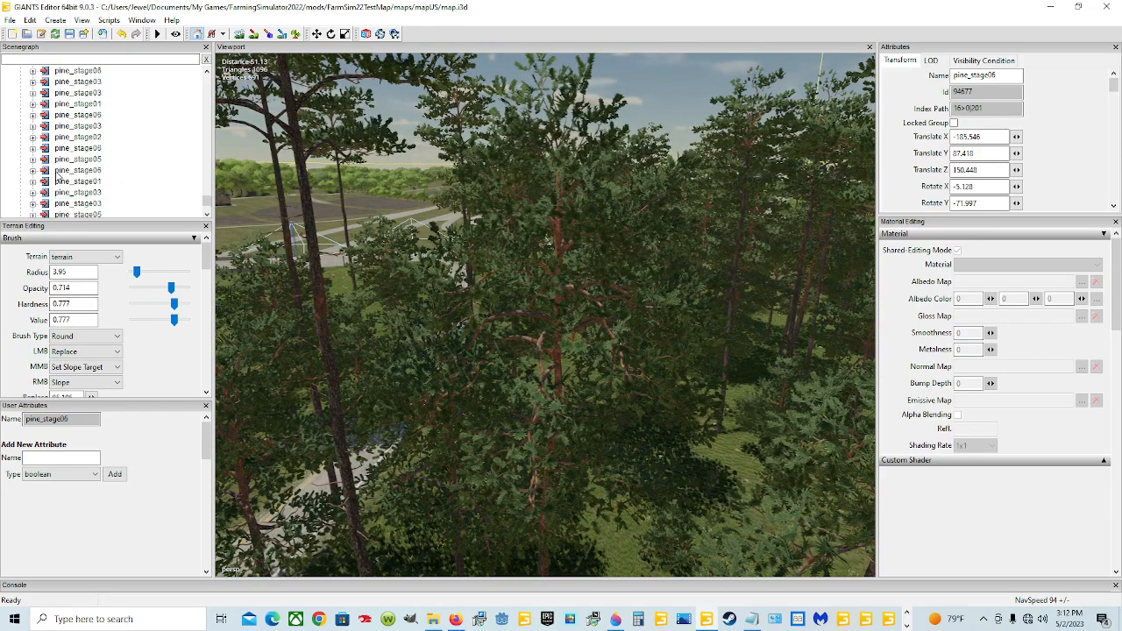
Step: Select the Trees transform group to highlight the trees it contains and view their full extent
{"action": "left_click_drag", "start_coordinate": [209, 200], "coordinate": [205, 179]}
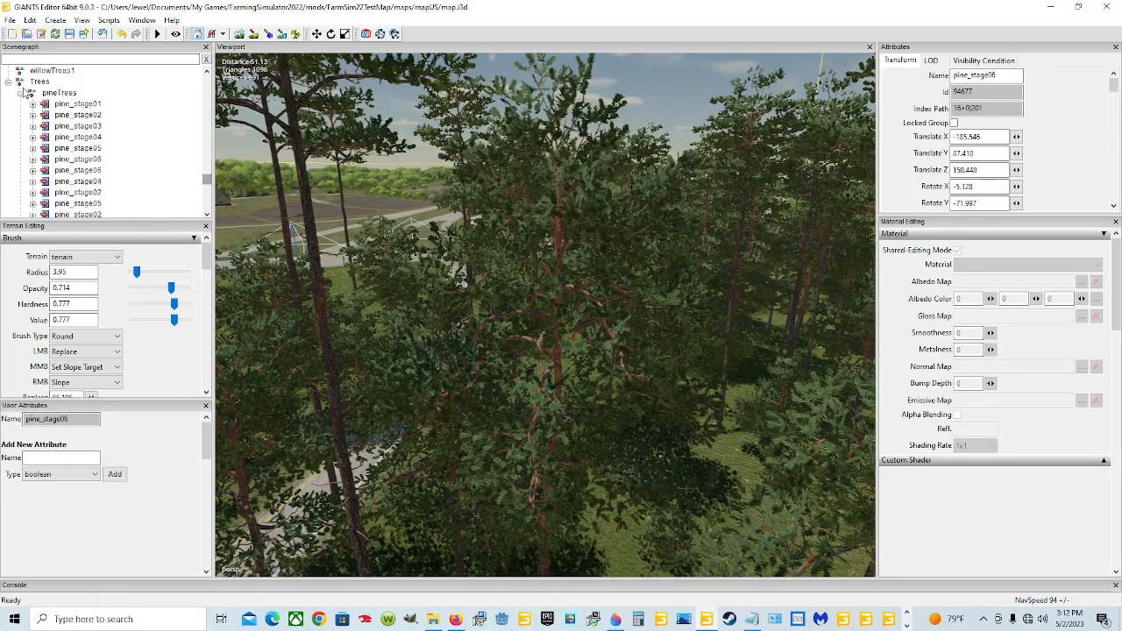
{"action": "left_click", "coordinate": [39, 81]}
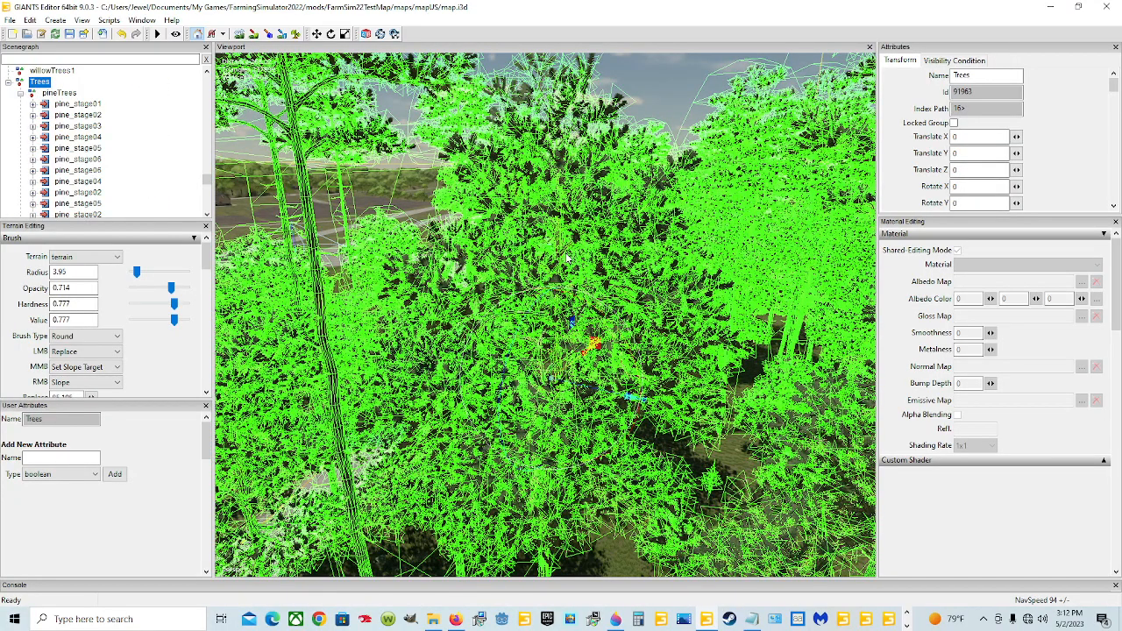
{"action": "scroll", "coordinate": [567, 259], "scroll_direction": "down", "scroll_amount": 8}
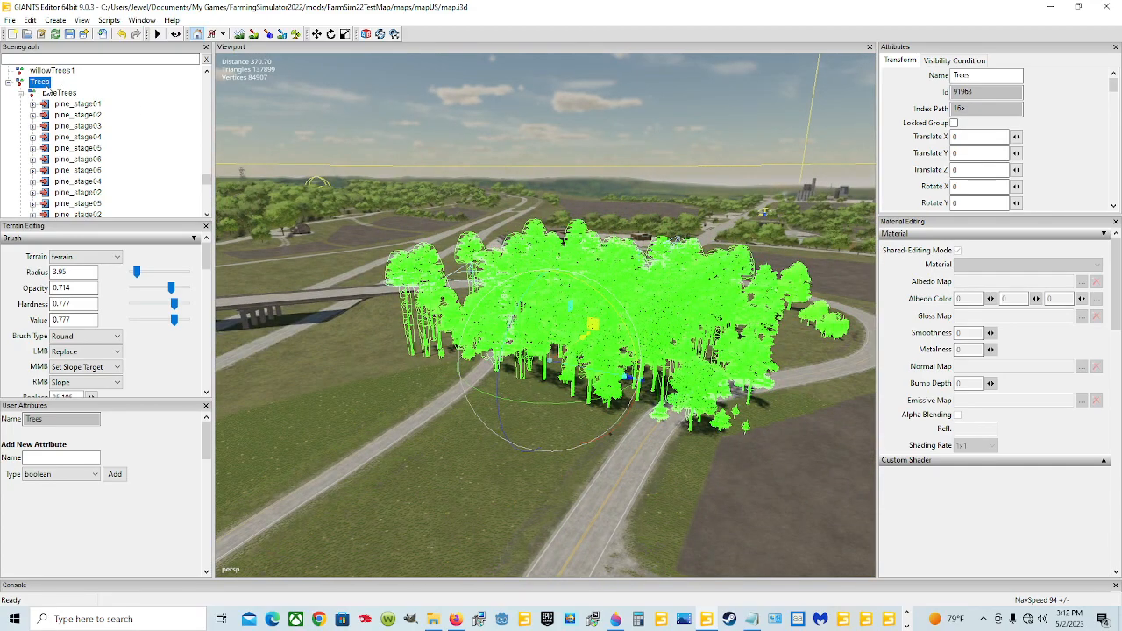
Step: Examine the spread of the highlighted Trees group from ground level, along the road and from above
{"action": "scroll", "coordinate": [1076, 182], "scroll_direction": "down", "scroll_amount": 5}
{"action": "scroll", "coordinate": [1076, 182], "scroll_direction": "up", "scroll_amount": 5}
{"action": "left_click_drag", "start_coordinate": [677, 299], "coordinate": [688, 345], "text": "alt"}
{"action": "scroll", "coordinate": [608, 322], "scroll_direction": "up", "scroll_amount": 10}
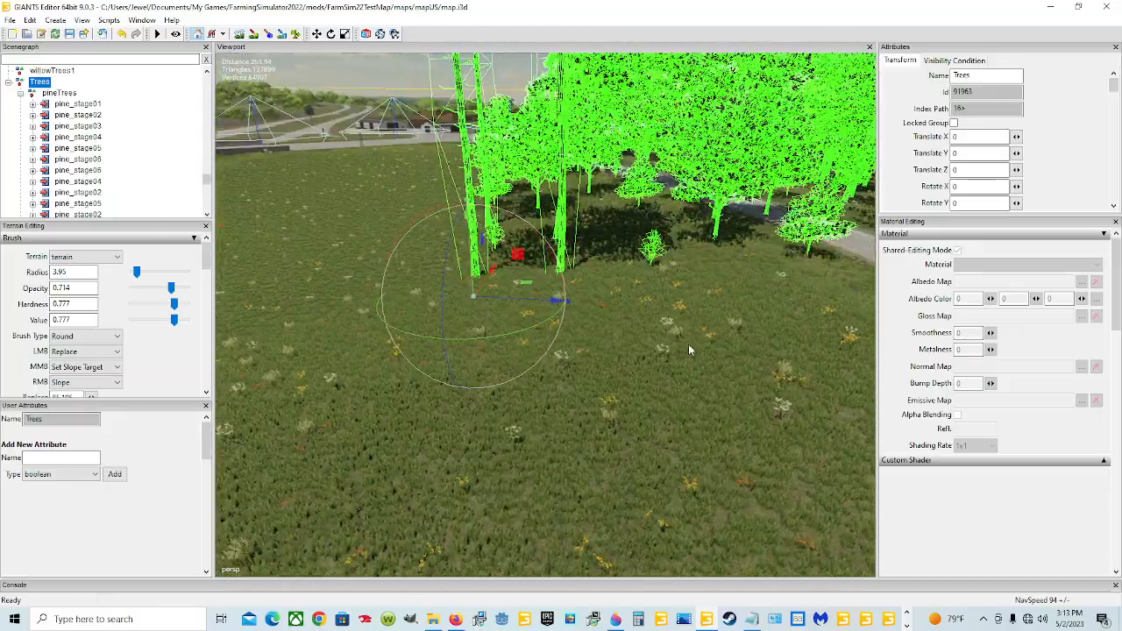
{"action": "scroll", "coordinate": [611, 361], "scroll_direction": "down", "scroll_amount": 10}
{"action": "left_click_drag", "start_coordinate": [555, 398], "coordinate": [486, 356], "text": "alt"}
{"action": "scroll", "coordinate": [639, 379], "scroll_direction": "up", "scroll_amount": 4}
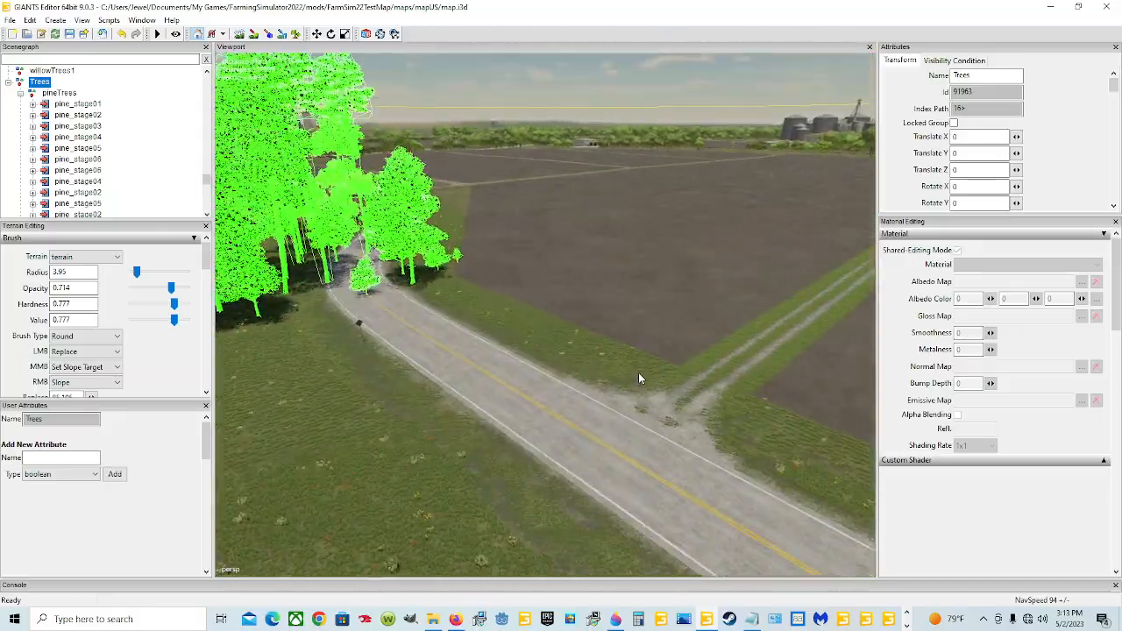
{"action": "scroll", "coordinate": [500, 387], "scroll_direction": "down", "scroll_amount": 5}
{"action": "scroll", "coordinate": [528, 364], "scroll_direction": "up", "scroll_amount": 4}
{"action": "scroll", "coordinate": [486, 356], "scroll_direction": "down", "scroll_amount": 8}
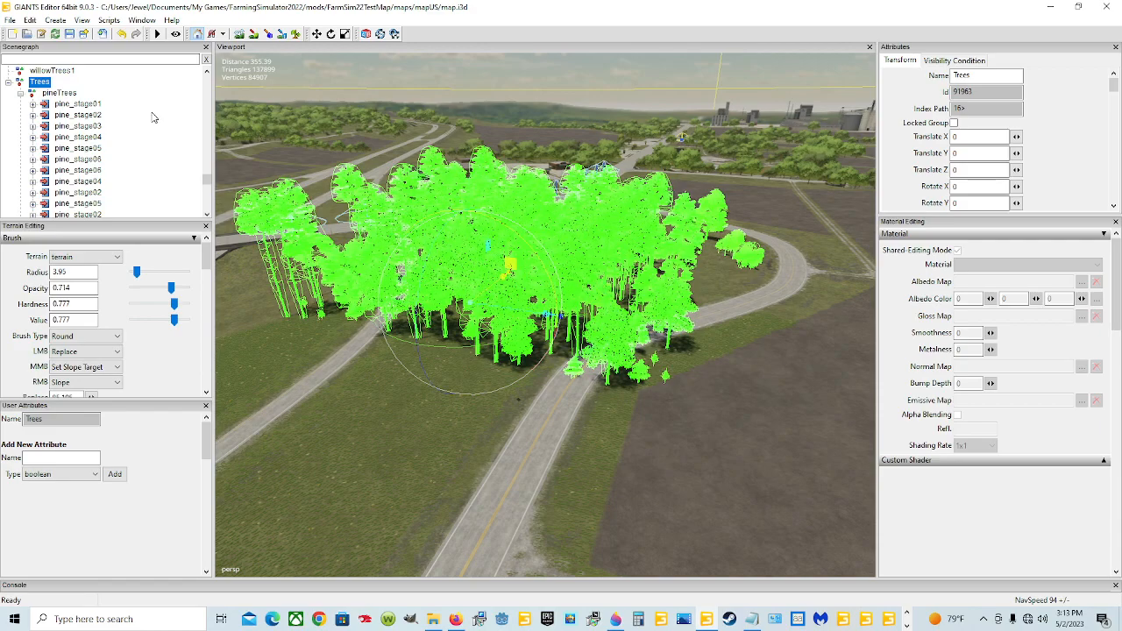
Step: Delete all replicated pines from the pineTrees group, keeping only the original pine_stage01 through pine_stage06
{"action": "scroll", "coordinate": [161, 131], "scroll_direction": "down", "scroll_amount": 3}
{"action": "left_click", "coordinate": [131, 174]}
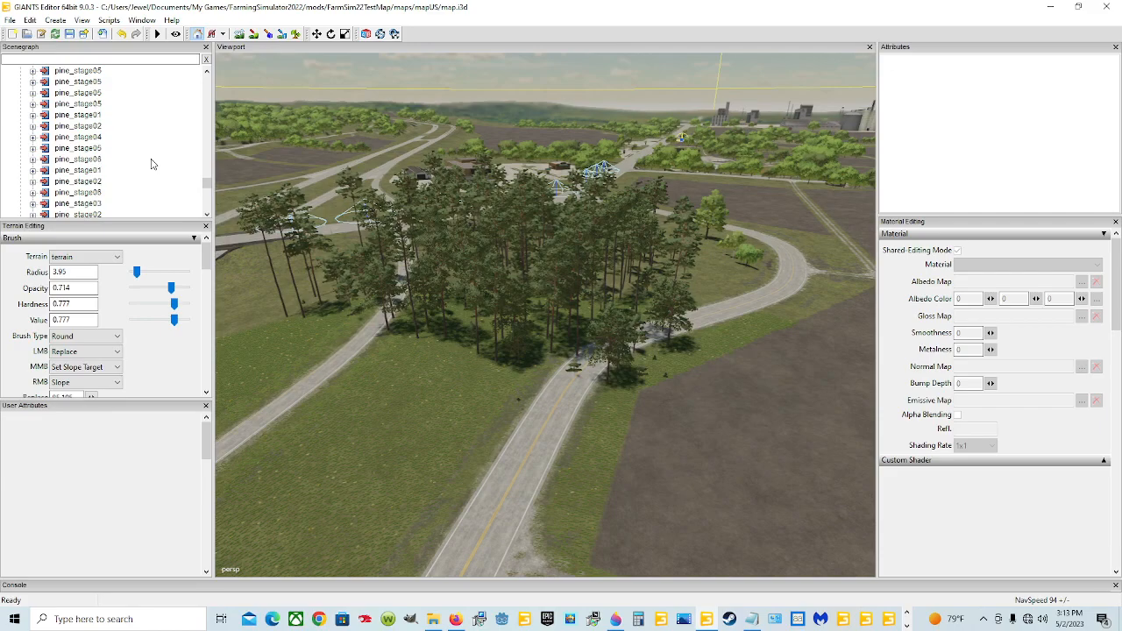
{"action": "scroll", "coordinate": [111, 167], "scroll_direction": "up", "scroll_amount": 3}
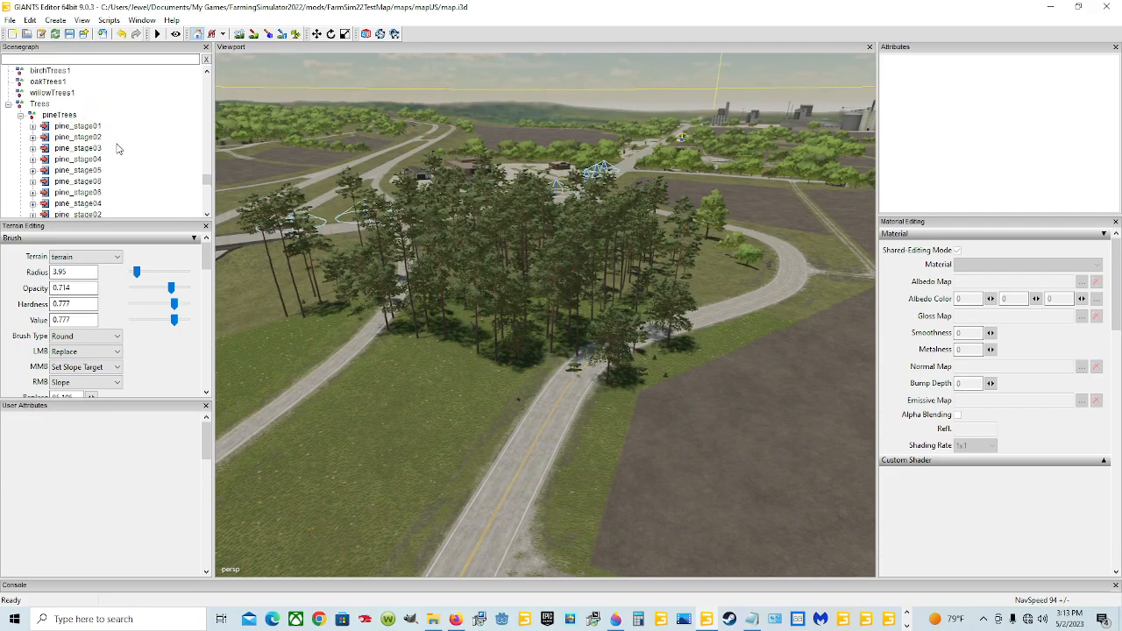
{"action": "left_click", "coordinate": [88, 181]}
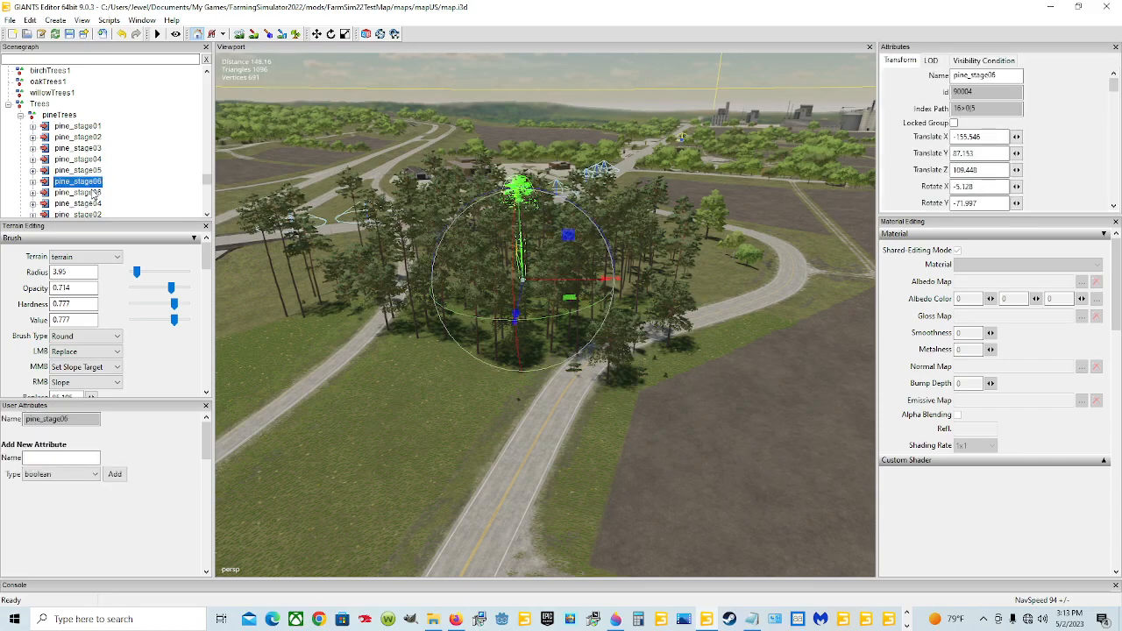
{"action": "left_click", "coordinate": [92, 193]}
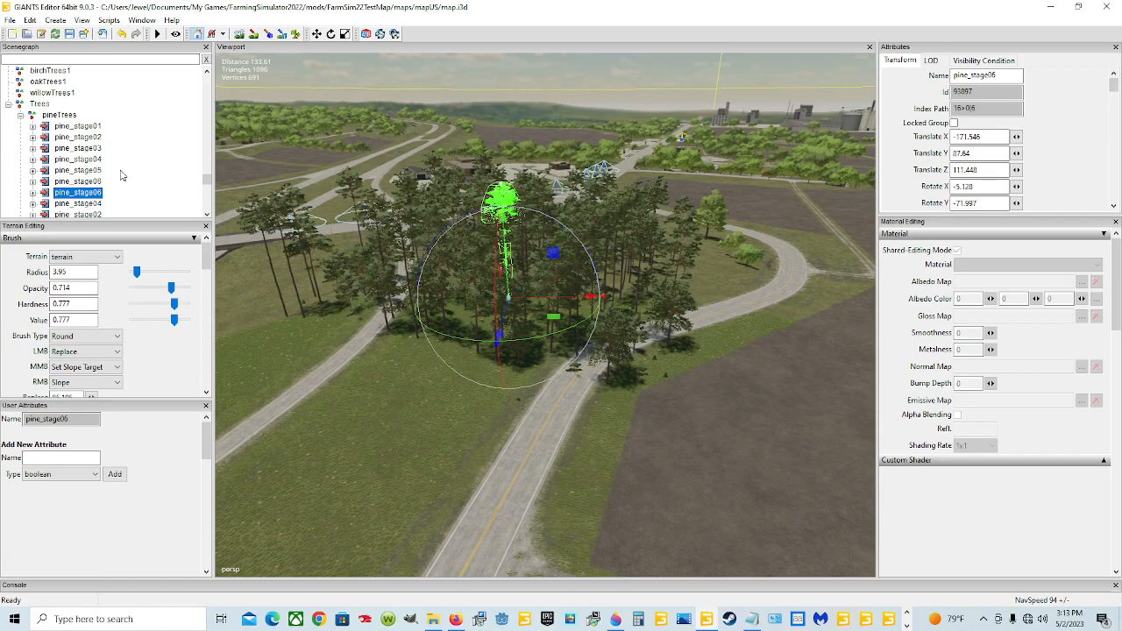
{"action": "scroll", "coordinate": [122, 176], "scroll_direction": "down", "scroll_amount": 5}
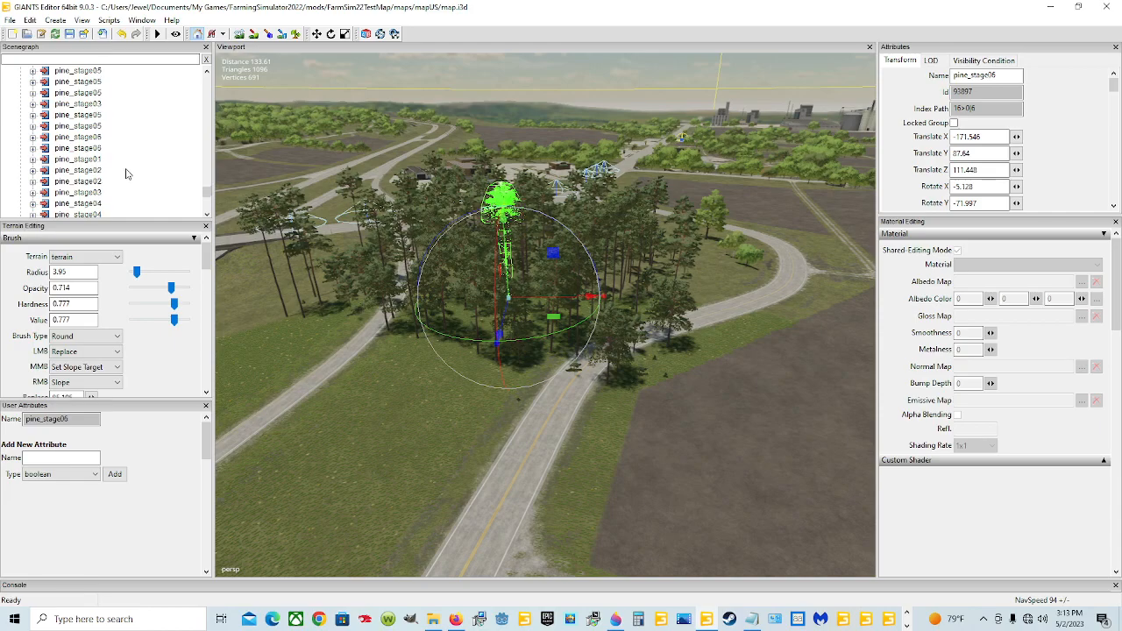
{"action": "scroll", "coordinate": [126, 174], "scroll_direction": "down", "scroll_amount": 3}
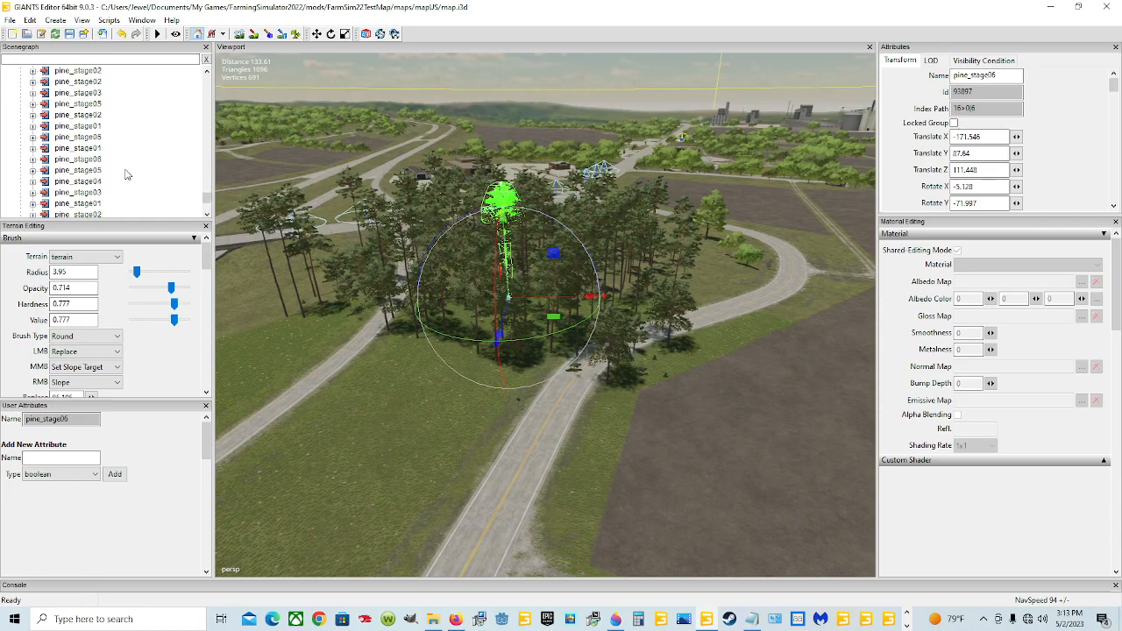
{"action": "scroll", "coordinate": [123, 176], "scroll_direction": "down", "scroll_amount": 3}
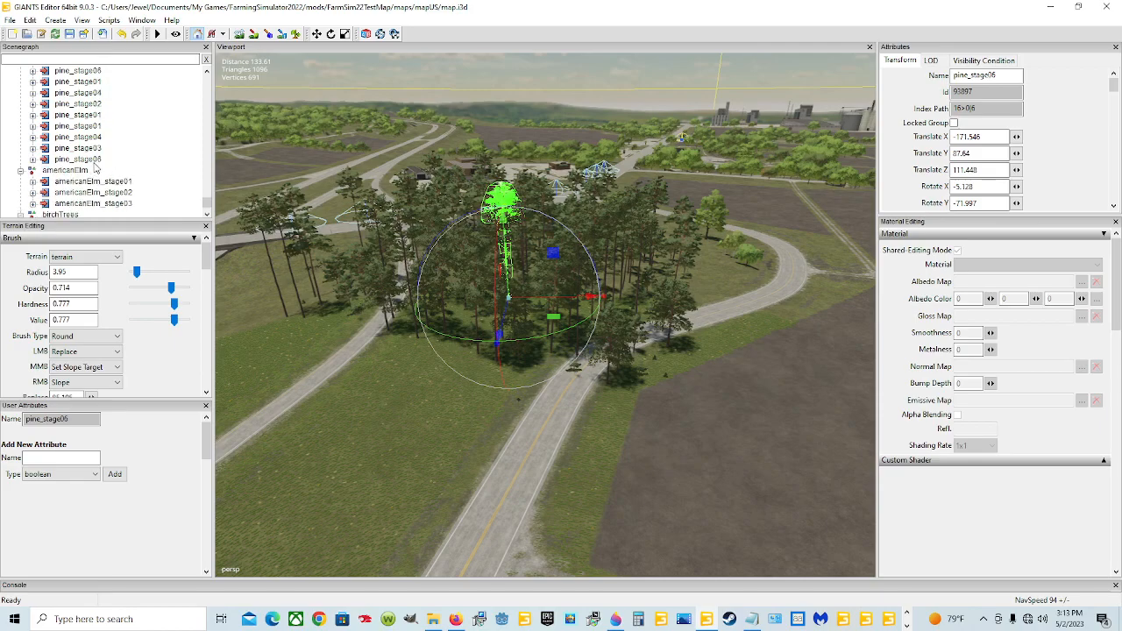
{"action": "left_click", "coordinate": [96, 164], "text": "shift"}
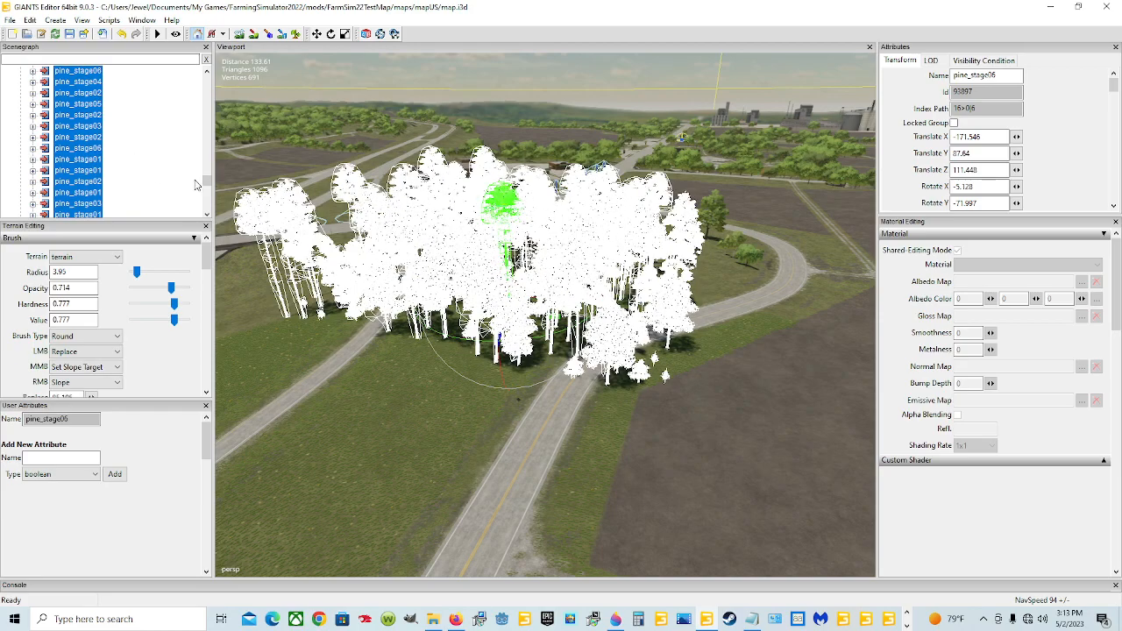
{"action": "scroll", "coordinate": [208, 182], "scroll_direction": "up", "scroll_amount": 10}
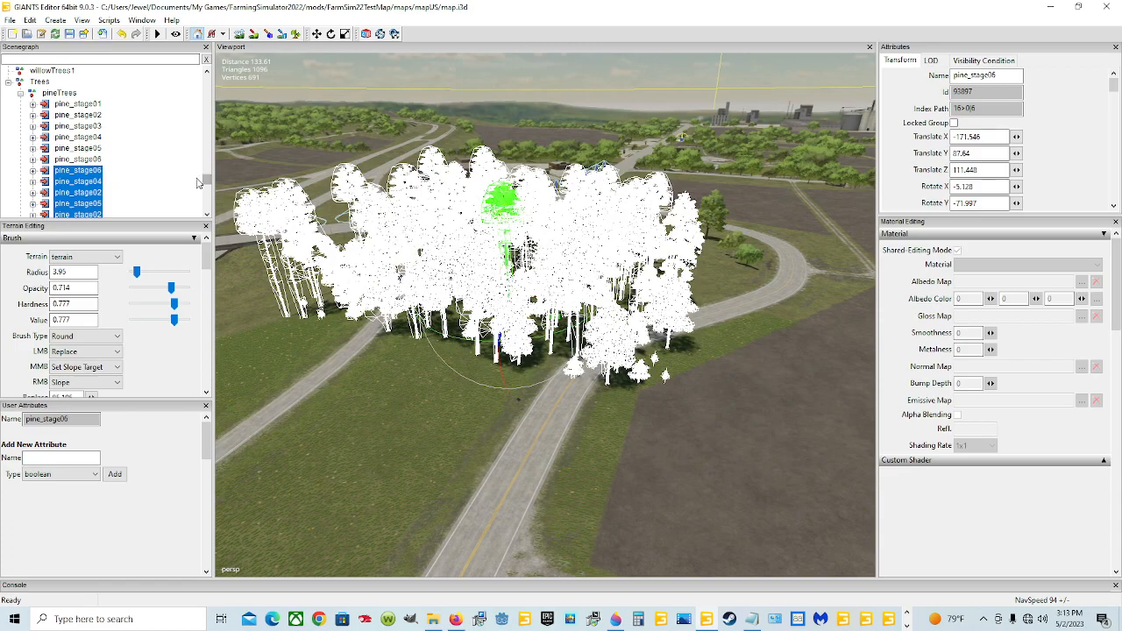
{"action": "key", "text": "Delete"}
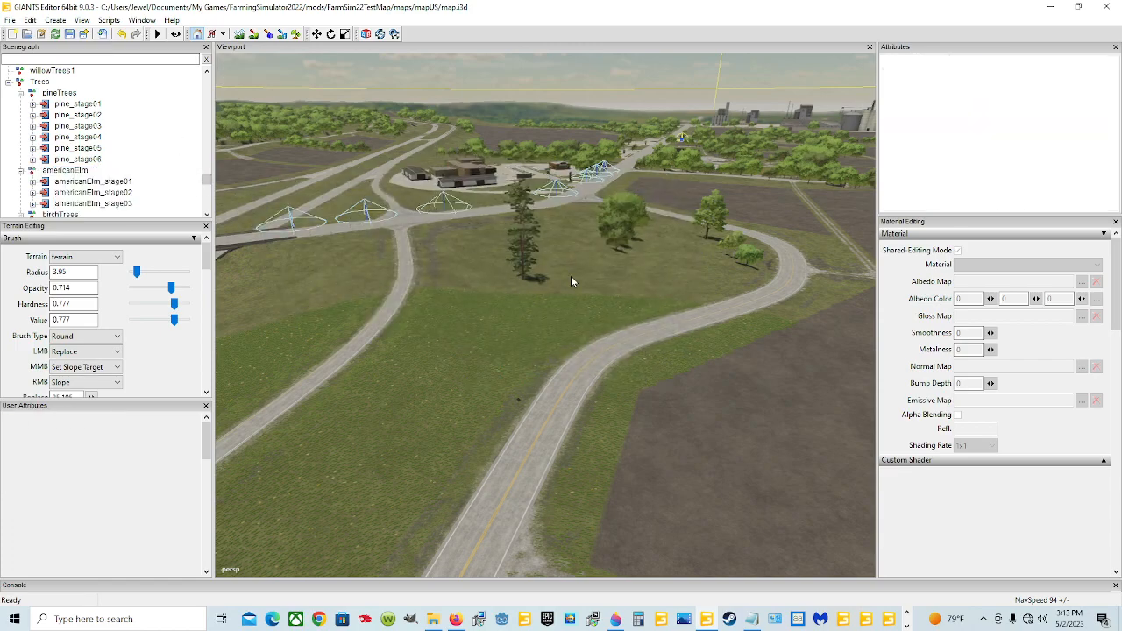
Step: Move pine_stage02 through pine_stage05 away from pine_stage06 toward the road, with pine_stage02 at about Z 169.6 and pine_stage05 at about Z 188.6
{"action": "scroll", "coordinate": [568, 301], "scroll_direction": "up", "scroll_amount": 3}
{"action": "scroll", "coordinate": [568, 309], "scroll_direction": "up", "scroll_amount": 2}
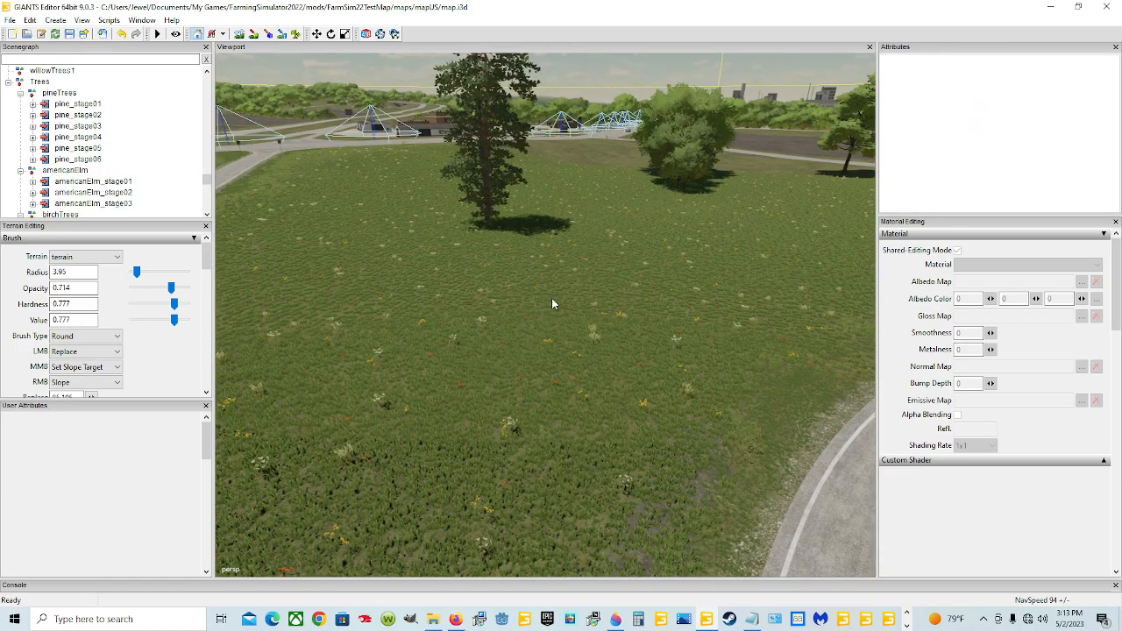
{"action": "scroll", "coordinate": [552, 299], "scroll_direction": "down", "scroll_amount": 2}
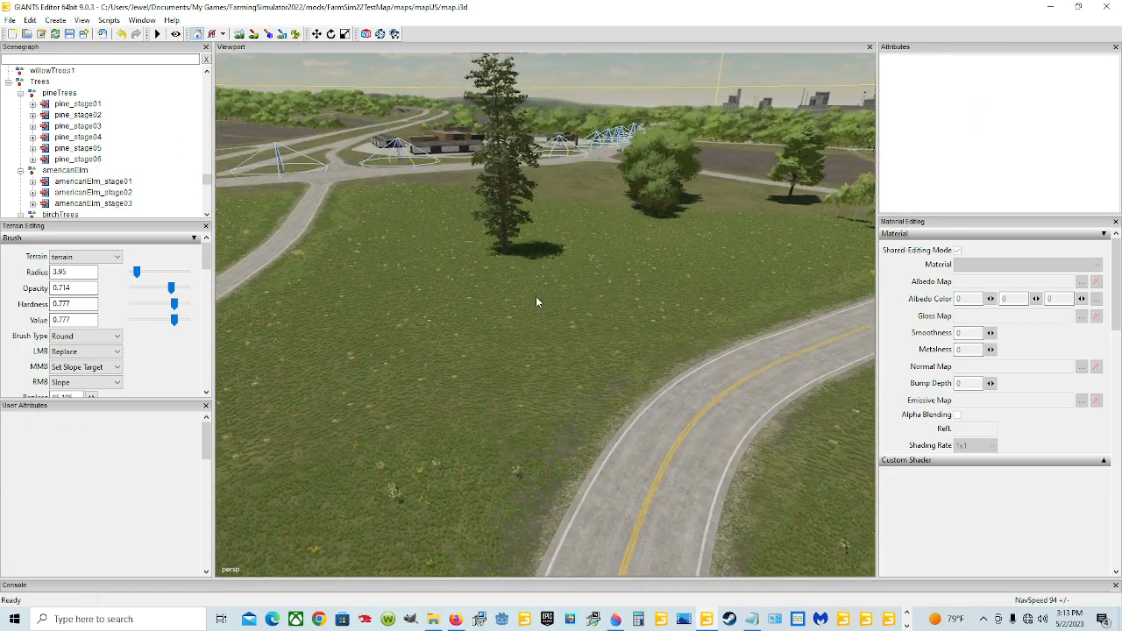
{"action": "left_click", "coordinate": [89, 117]}
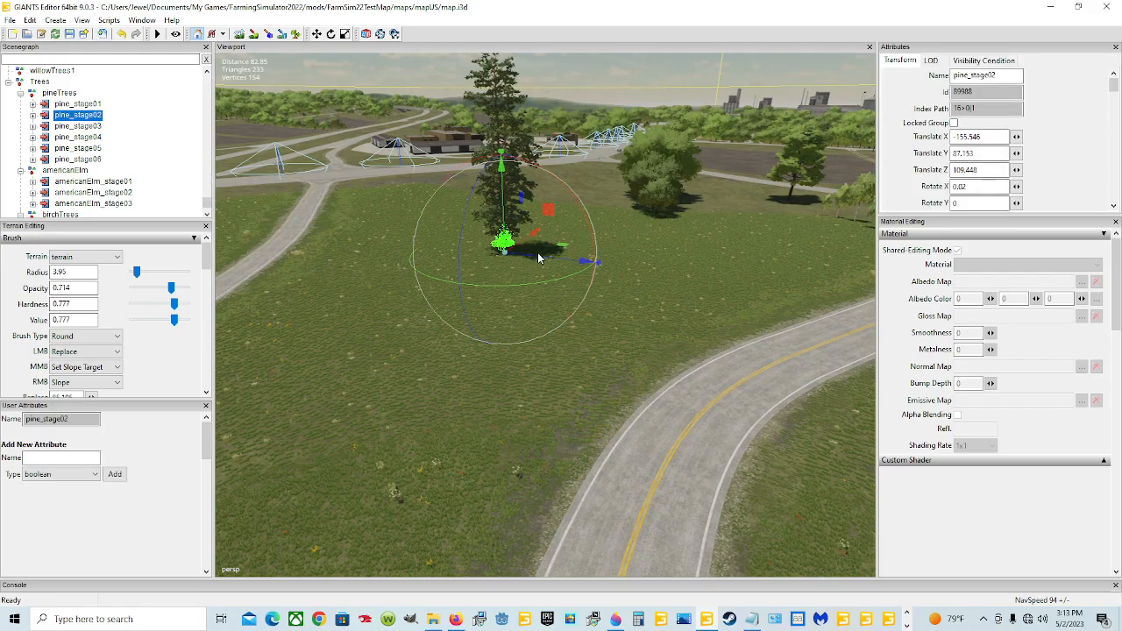
{"action": "left_click_drag", "start_coordinate": [537, 259], "coordinate": [864, 281]}
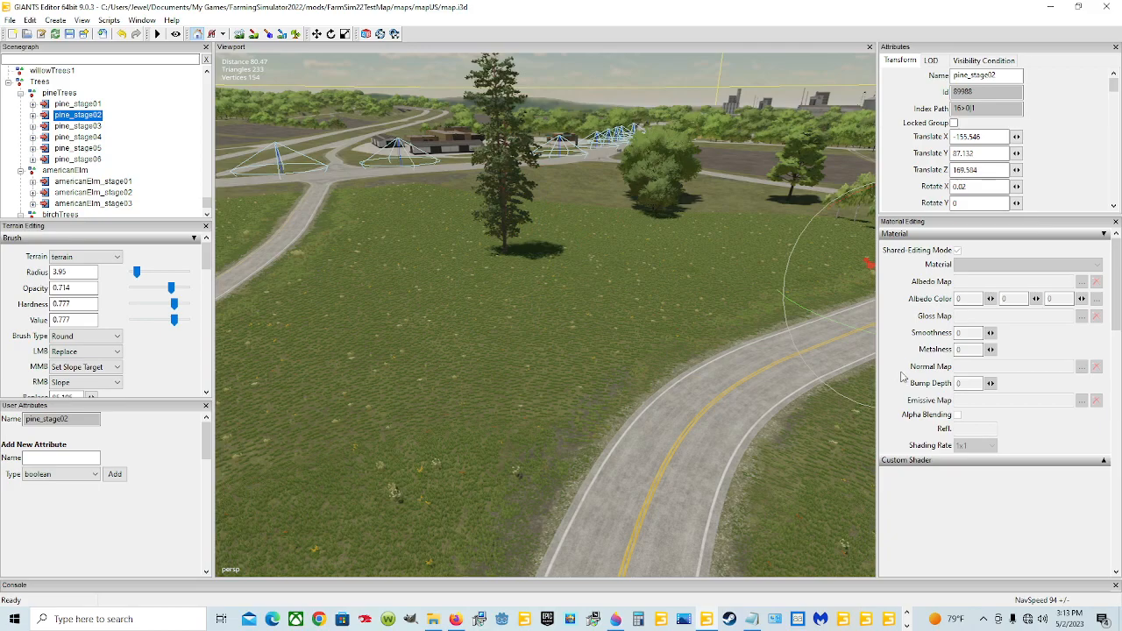
{"action": "left_click", "coordinate": [87, 126]}
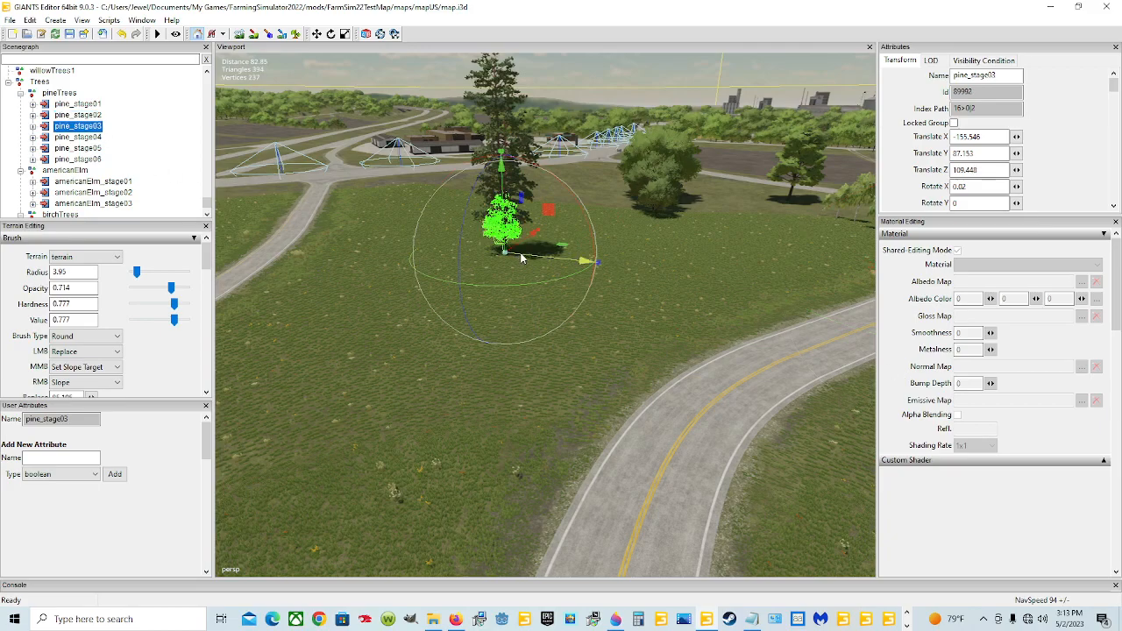
{"action": "left_click", "coordinate": [88, 137]}
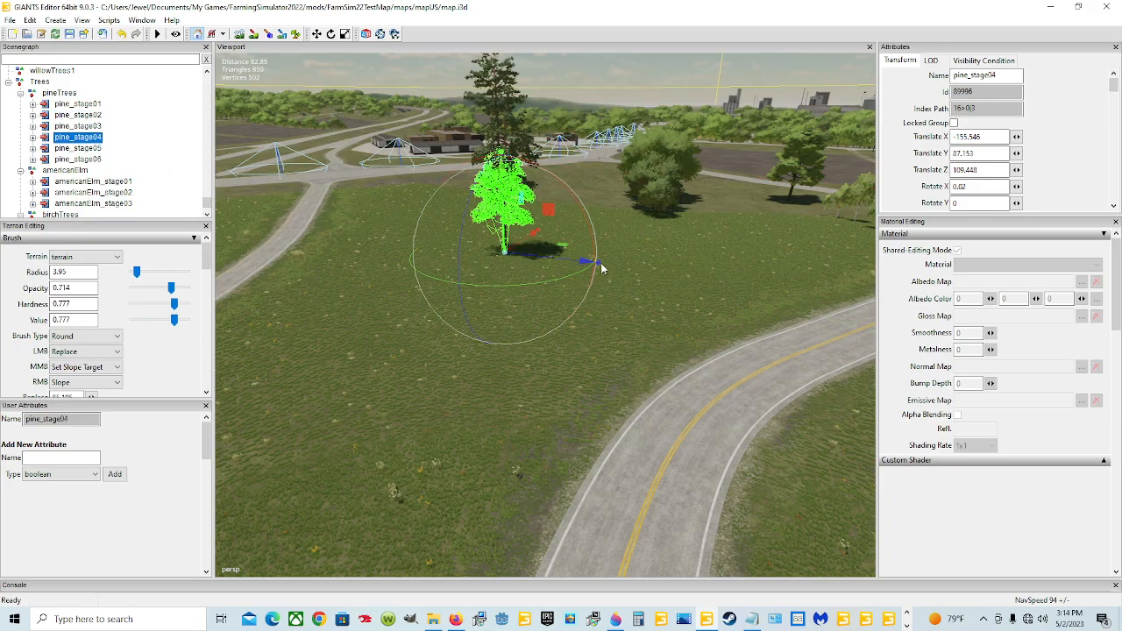
{"action": "key", "text": "Down"}
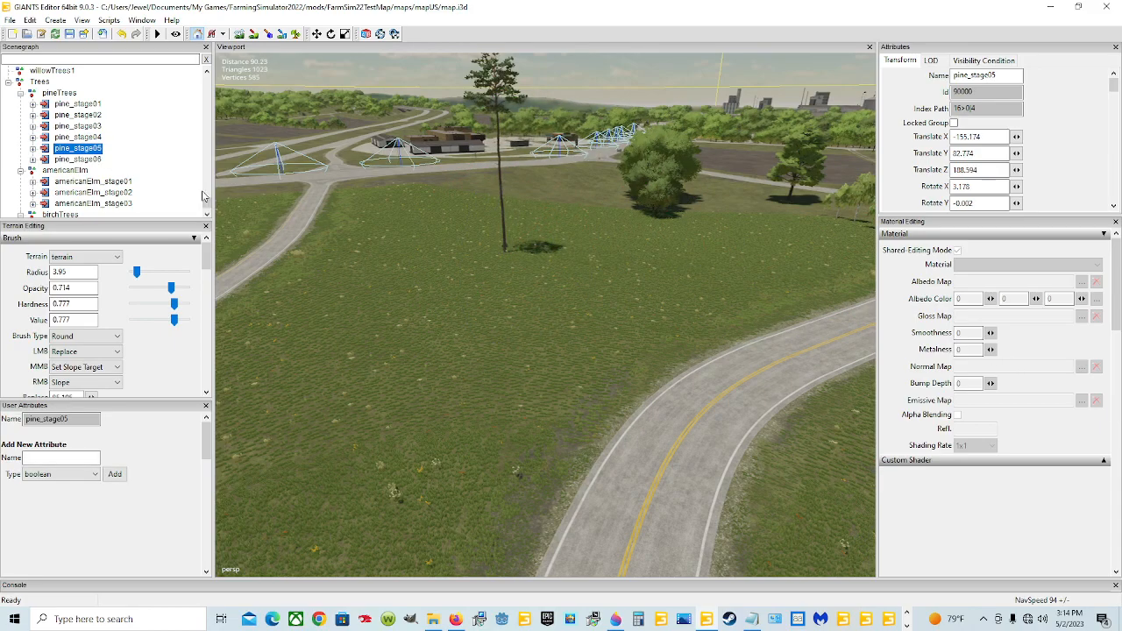
Step: Move pine_stage01 along Z to about 174.2, next to the other pines by the road
{"action": "left_click", "coordinate": [89, 106]}
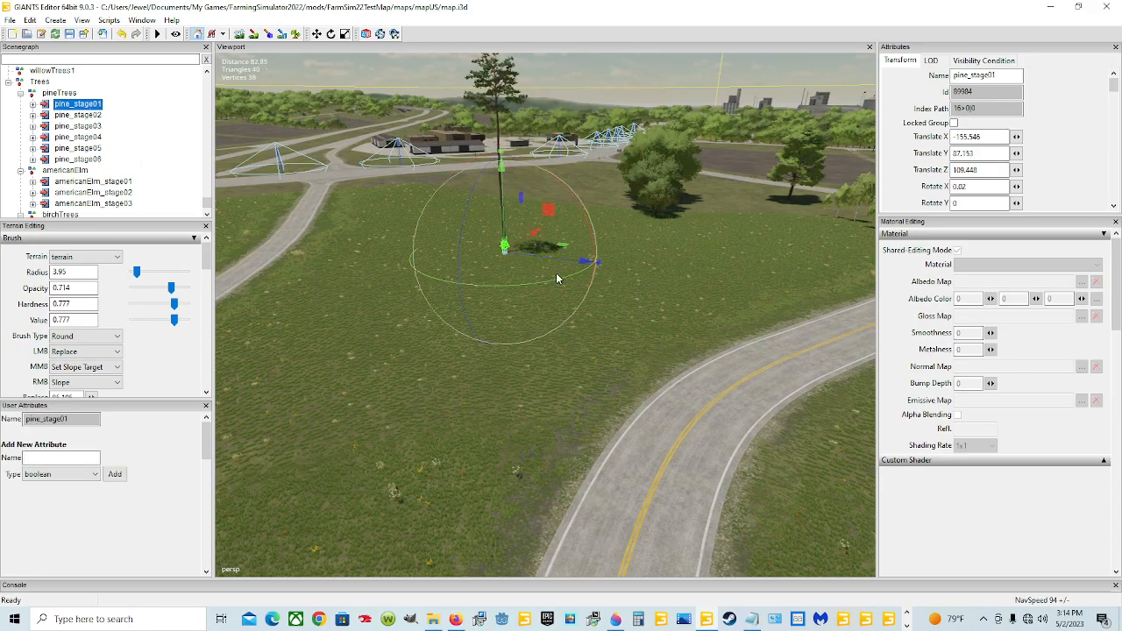
{"action": "left_click_drag", "start_coordinate": [561, 261], "coordinate": [850, 335]}
{"action": "scroll", "coordinate": [553, 369], "scroll_direction": "down", "scroll_amount": 2}
{"action": "left_click_drag", "start_coordinate": [522, 442], "coordinate": [540, 406], "text": "alt"}
{"action": "scroll", "coordinate": [556, 410], "scroll_direction": "up", "scroll_amount": 3}
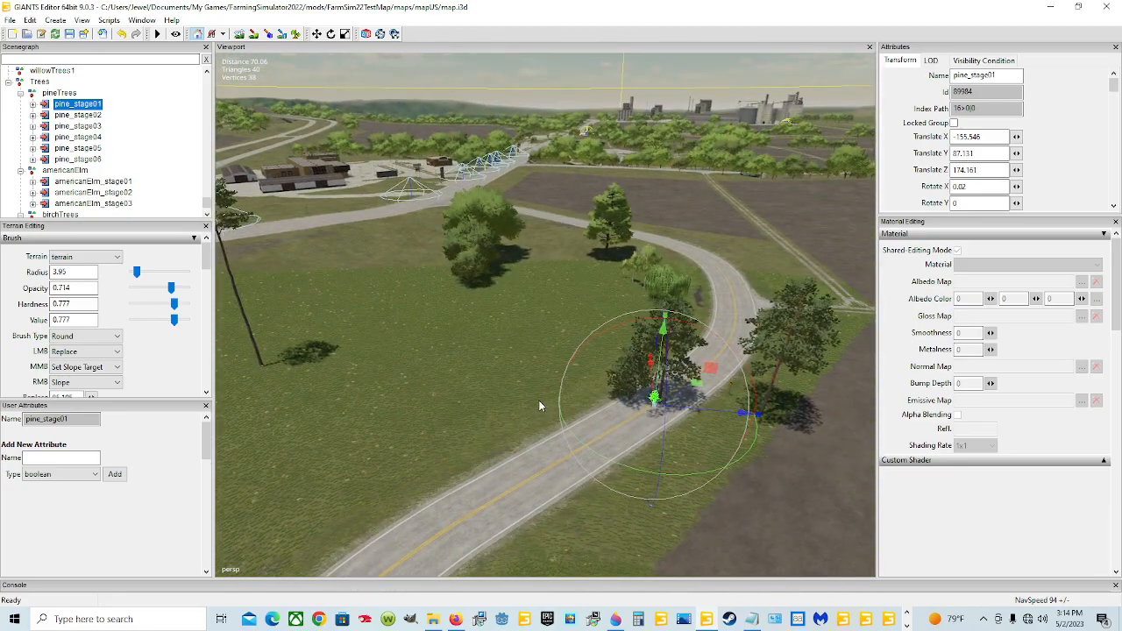
Step: Place oak_stage03 at pine_stage06's position by setting its translation to X -155.546, Y 87.153, Z 109.448
{"action": "left_click", "coordinate": [609, 245]}
{"action": "left_click_drag", "start_coordinate": [394, 262], "coordinate": [405, 267], "text": "alt"}
{"action": "left_click", "coordinate": [320, 268]}
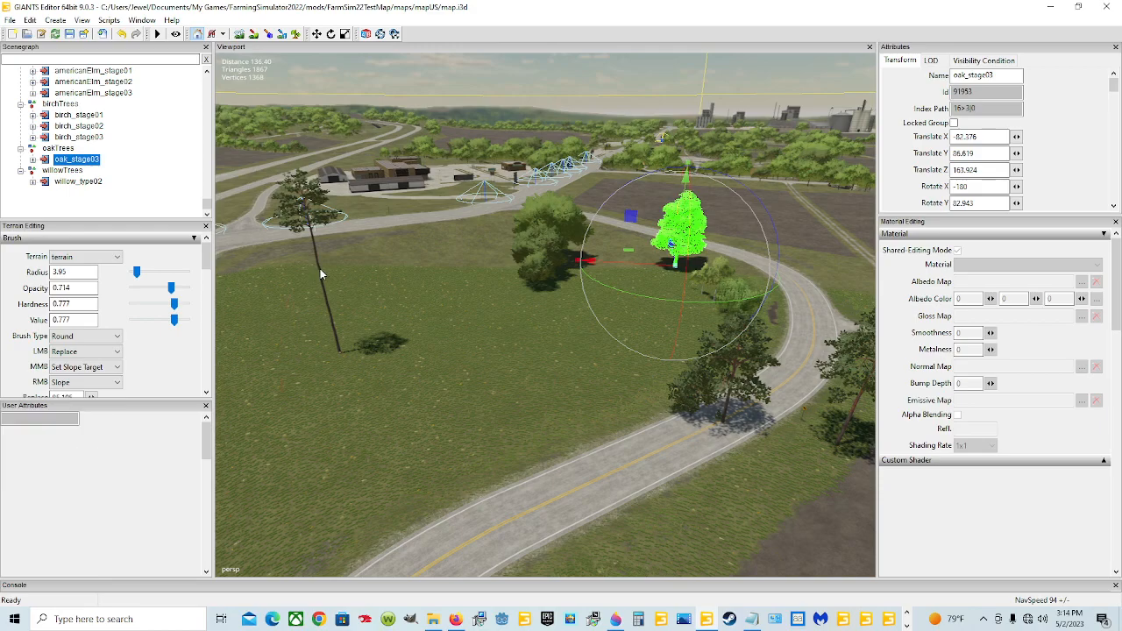
{"action": "left_click", "coordinate": [985, 137]}
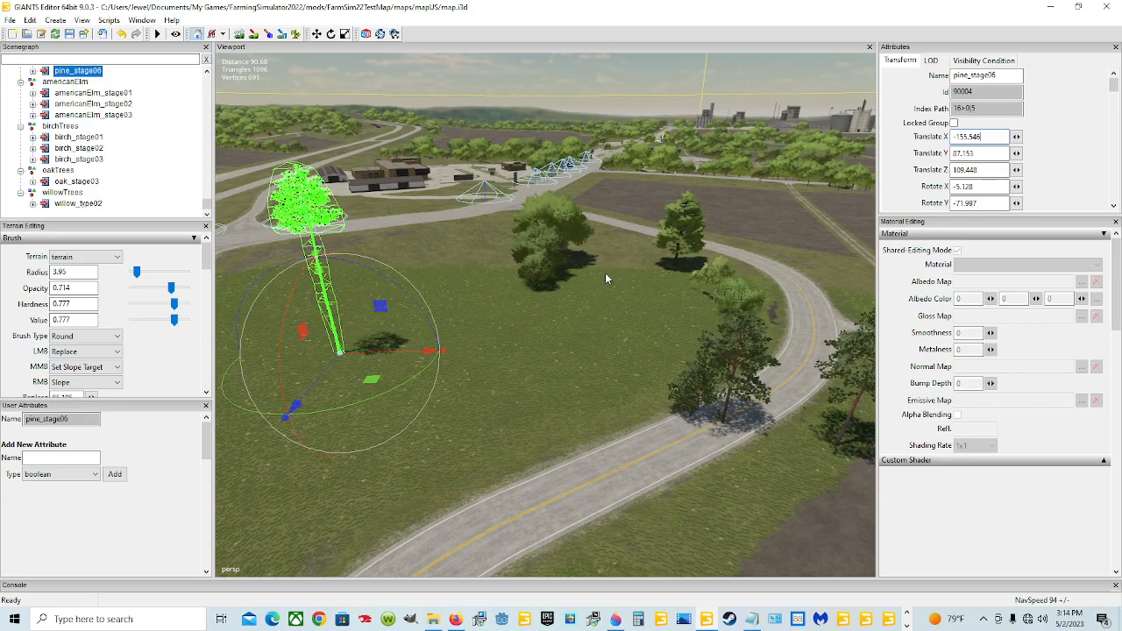
{"action": "left_click", "coordinate": [669, 257]}
{"action": "left_click", "coordinate": [677, 245]}
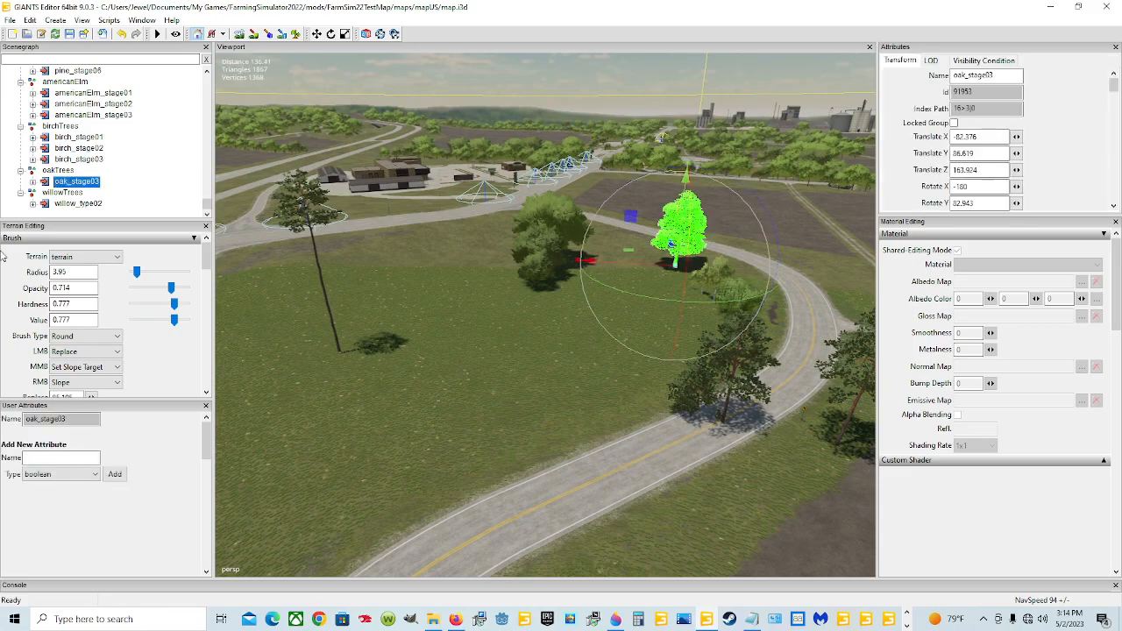
{"action": "left_click", "coordinate": [33, 182]}
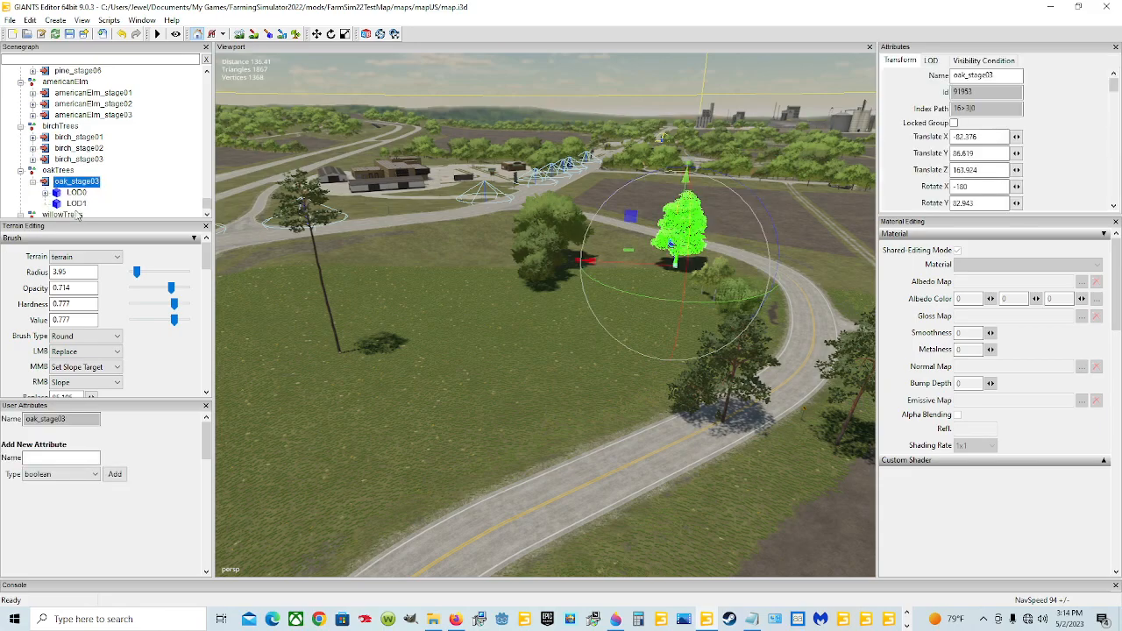
{"action": "left_click", "coordinate": [33, 182]}
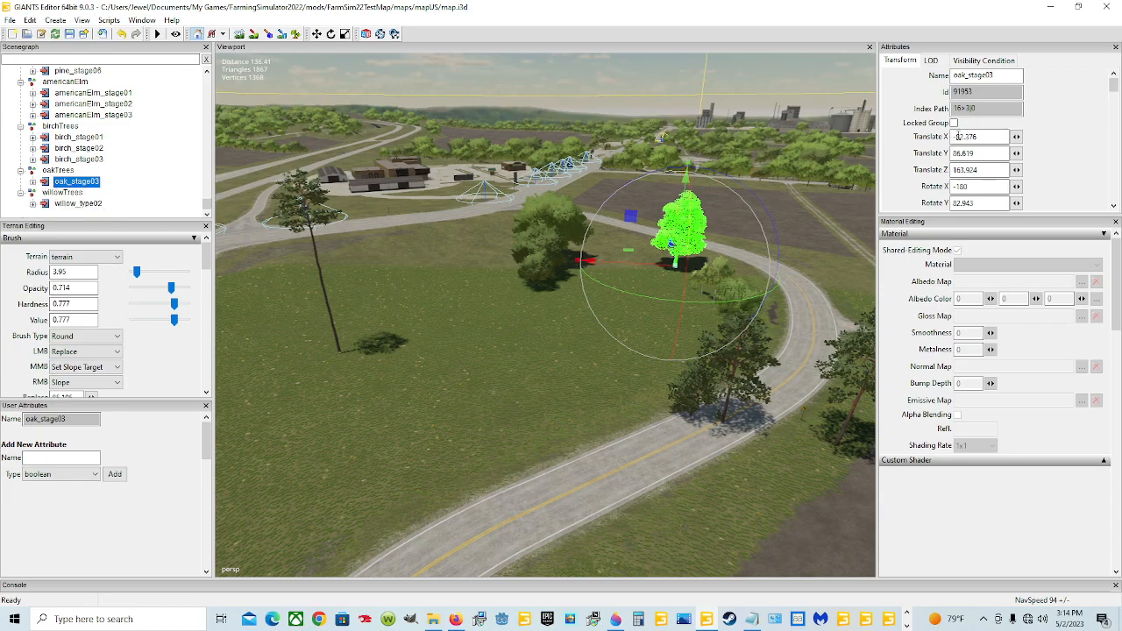
{"action": "left_click", "coordinate": [987, 137]}
{"action": "type", "text": "-155.546"}
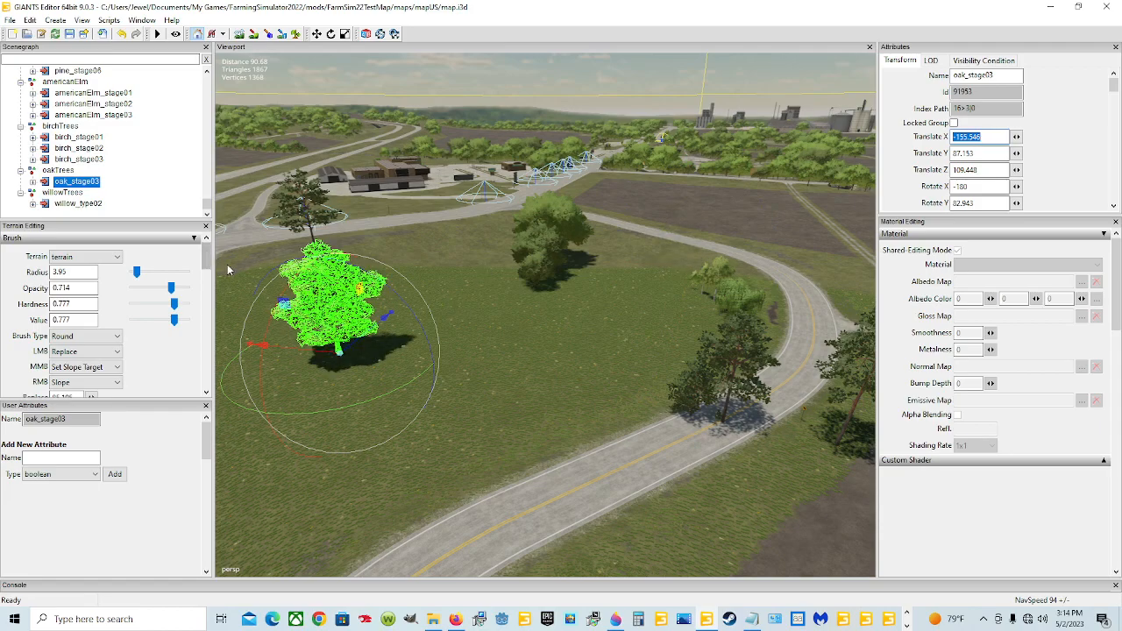
{"action": "left_click", "coordinate": [123, 180]}
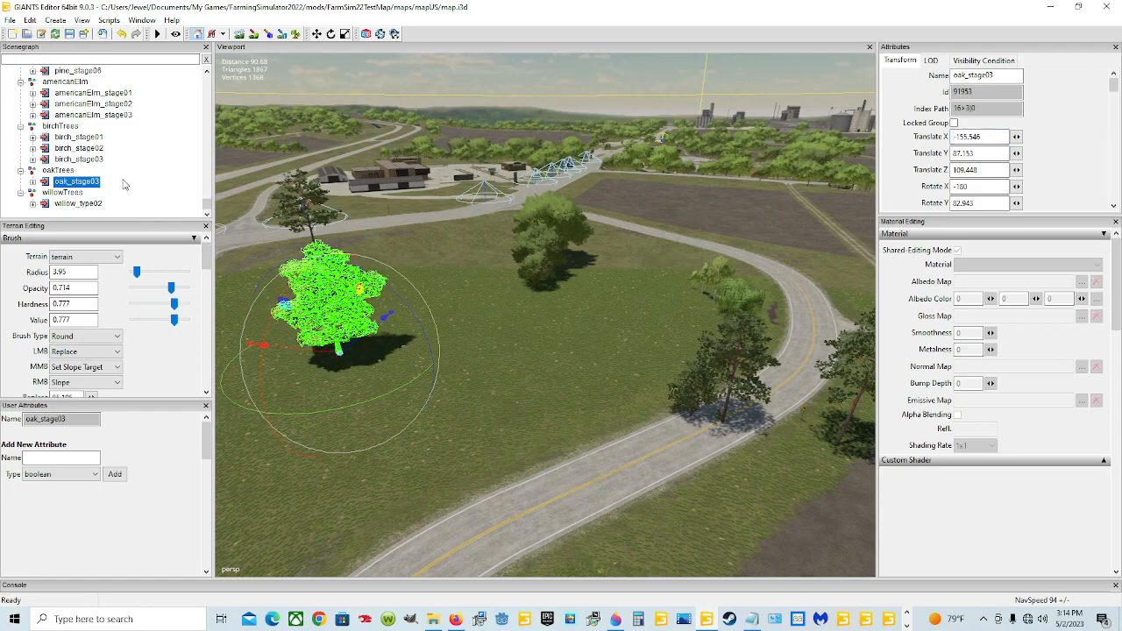
Step: Set birch_stage01's translation to the same position, X -155.546, Y 87.153, Z 109.448
{"action": "left_click", "coordinate": [88, 138]}
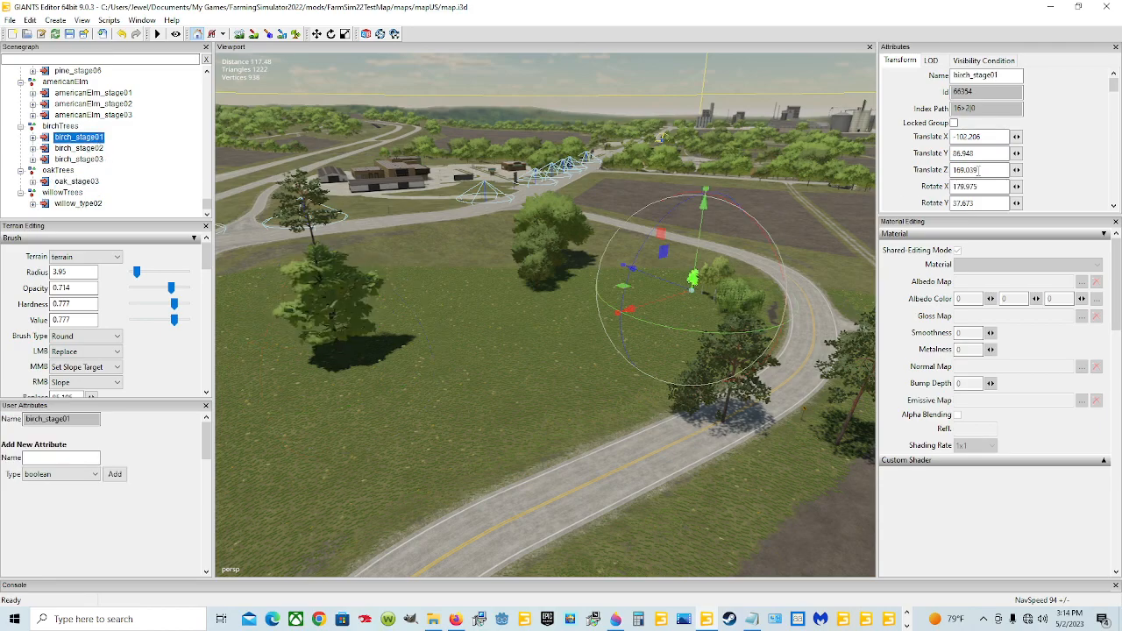
{"action": "left_click_drag", "start_coordinate": [958, 137], "coordinate": [952, 138]}
{"action": "key", "text": "ctrl+z"}
{"action": "key", "text": "ctrl+c"}
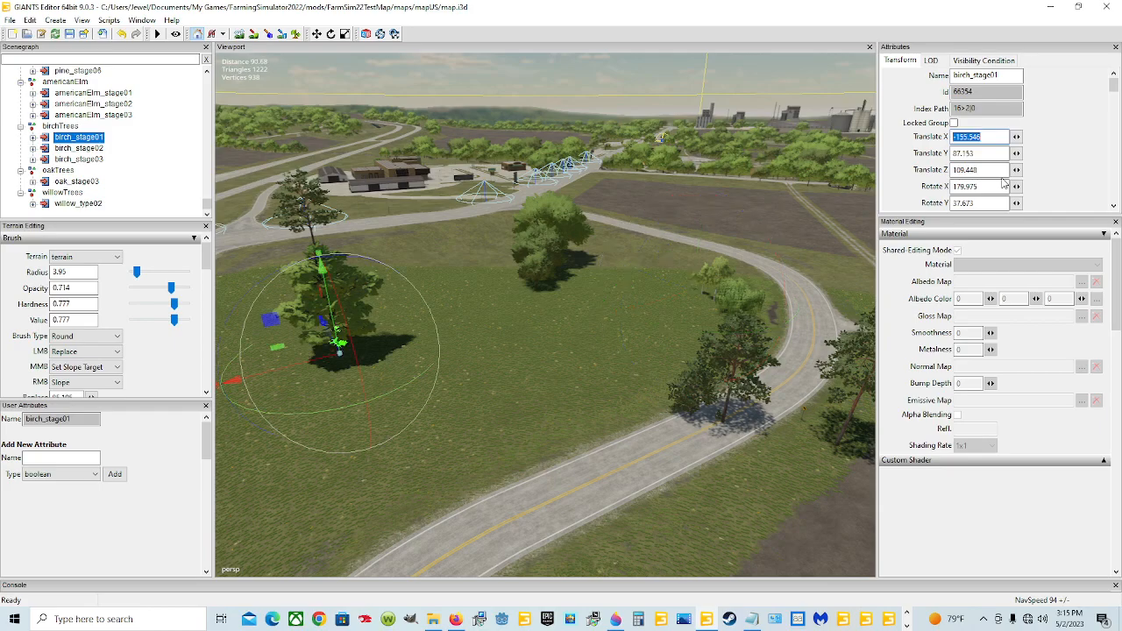
Step: Set willow_type02's translation to X -155.546, Y 87.153, Z 109.448, matching oak_stage03
{"action": "left_click", "coordinate": [86, 183]}
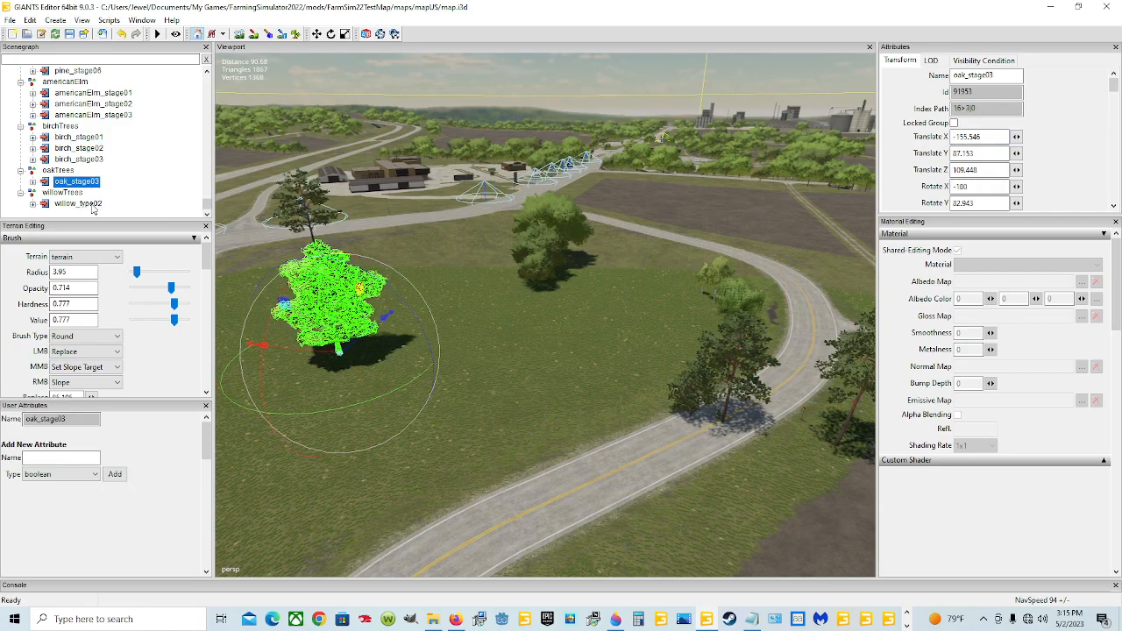
{"action": "left_click", "coordinate": [88, 204]}
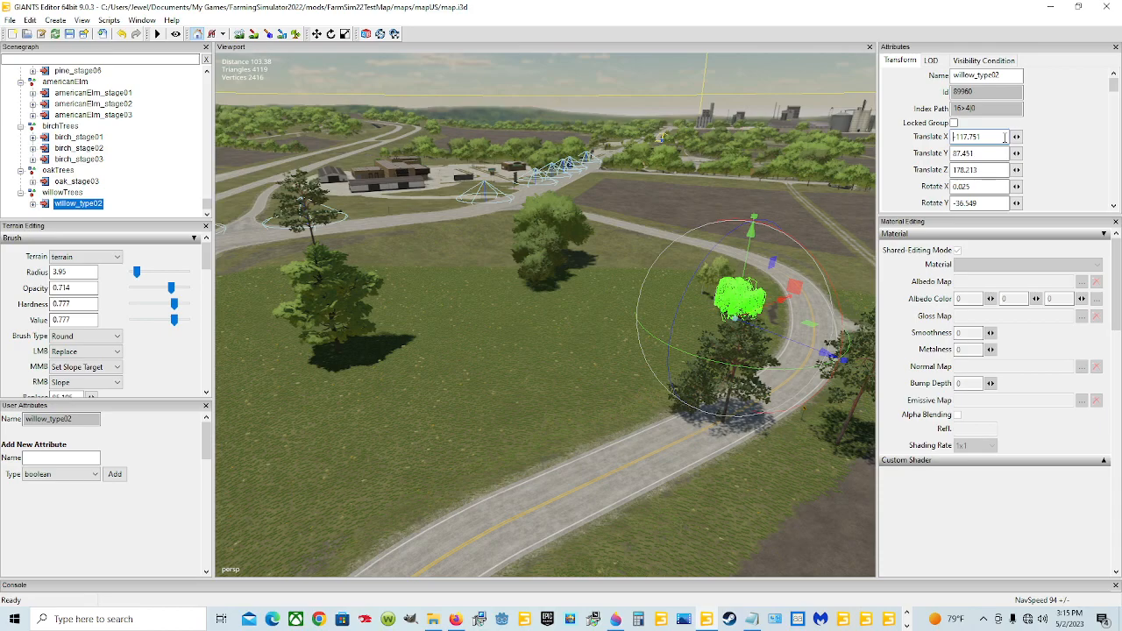
{"action": "key", "text": "ctrl+v"}
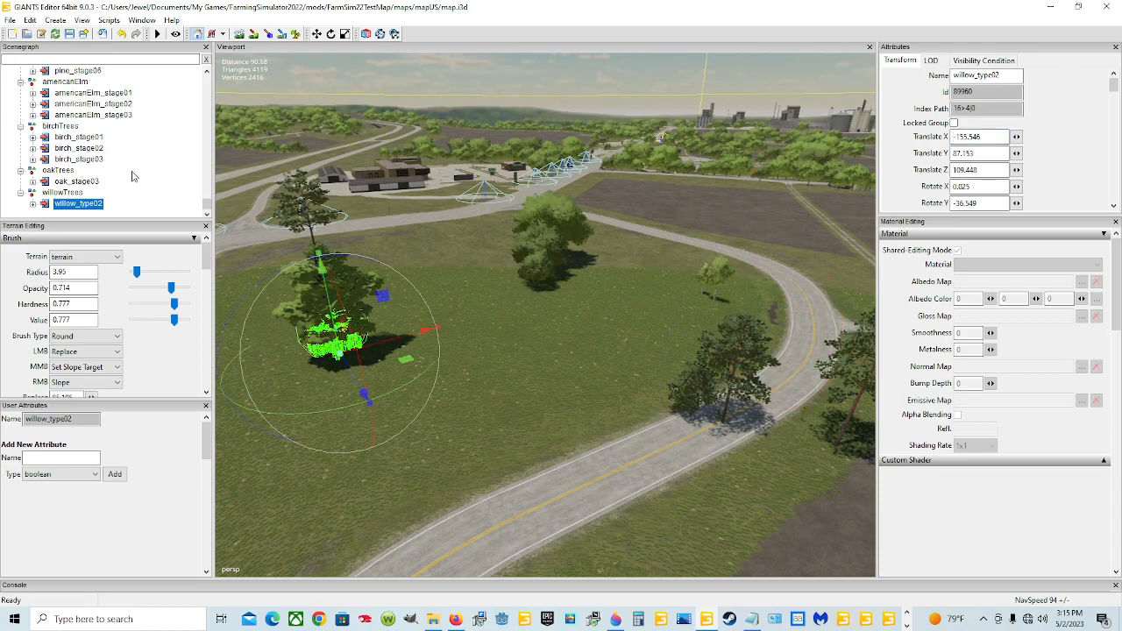
{"action": "scroll", "coordinate": [128, 182], "scroll_direction": "up", "scroll_amount": 2}
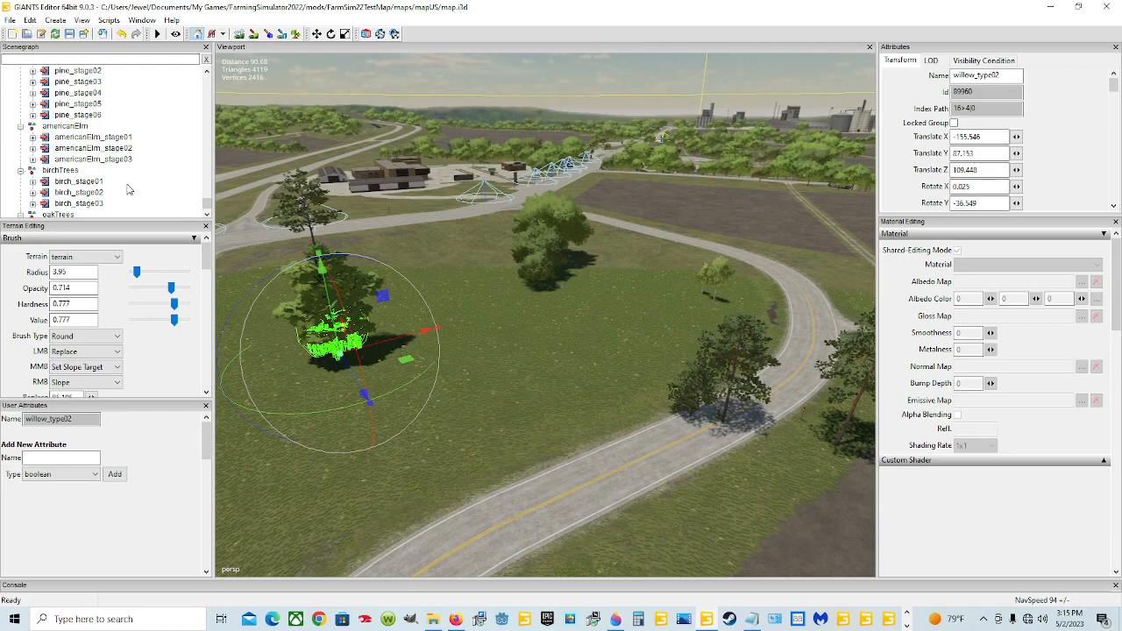
Step: Check the birch_stage01, willow_type02, oak_stage03 and pine_stage01 trees and their translation values one after another
{"action": "left_click", "coordinate": [95, 184]}
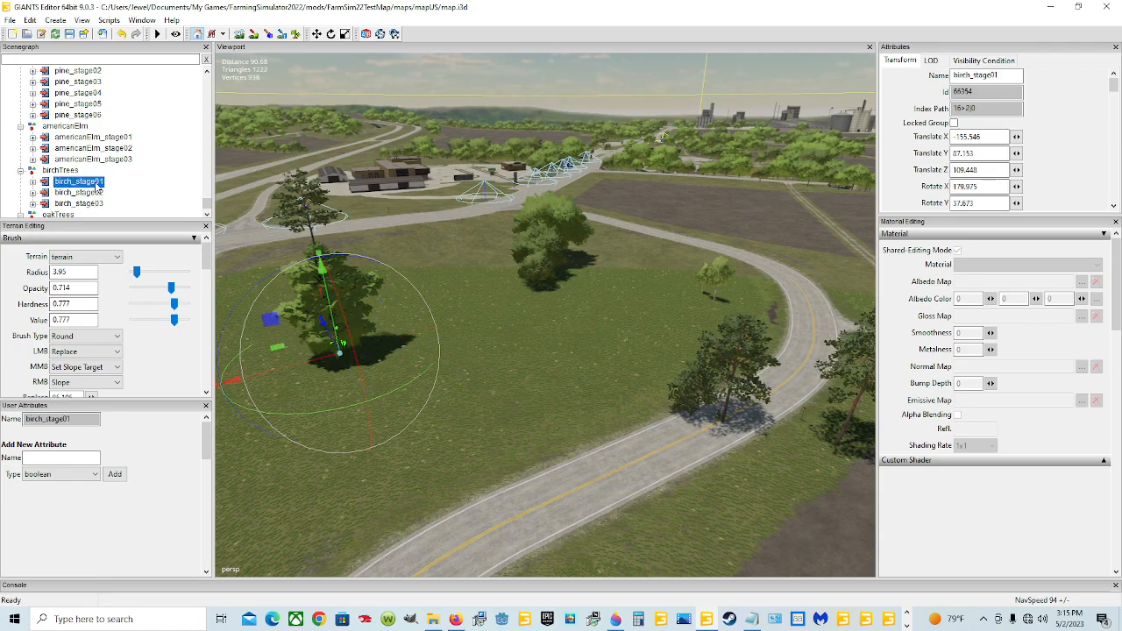
{"action": "scroll", "coordinate": [97, 191], "scroll_direction": "down", "scroll_amount": 2}
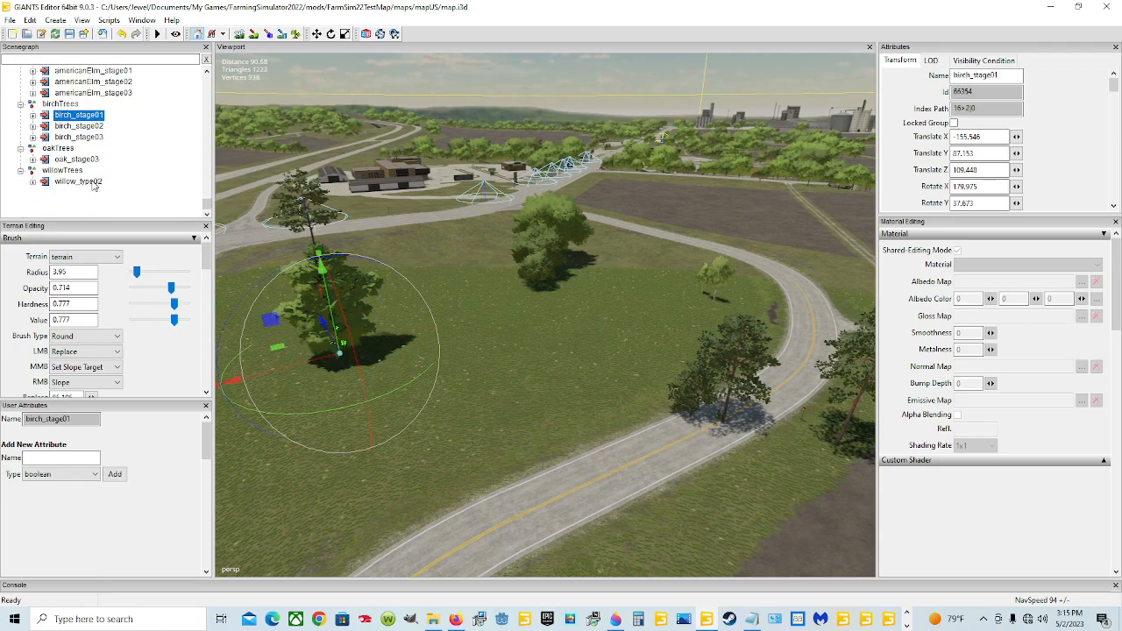
{"action": "left_click", "coordinate": [94, 181]}
{"action": "left_click", "coordinate": [77, 160]}
{"action": "scroll", "coordinate": [94, 167], "scroll_direction": "up", "scroll_amount": 3}
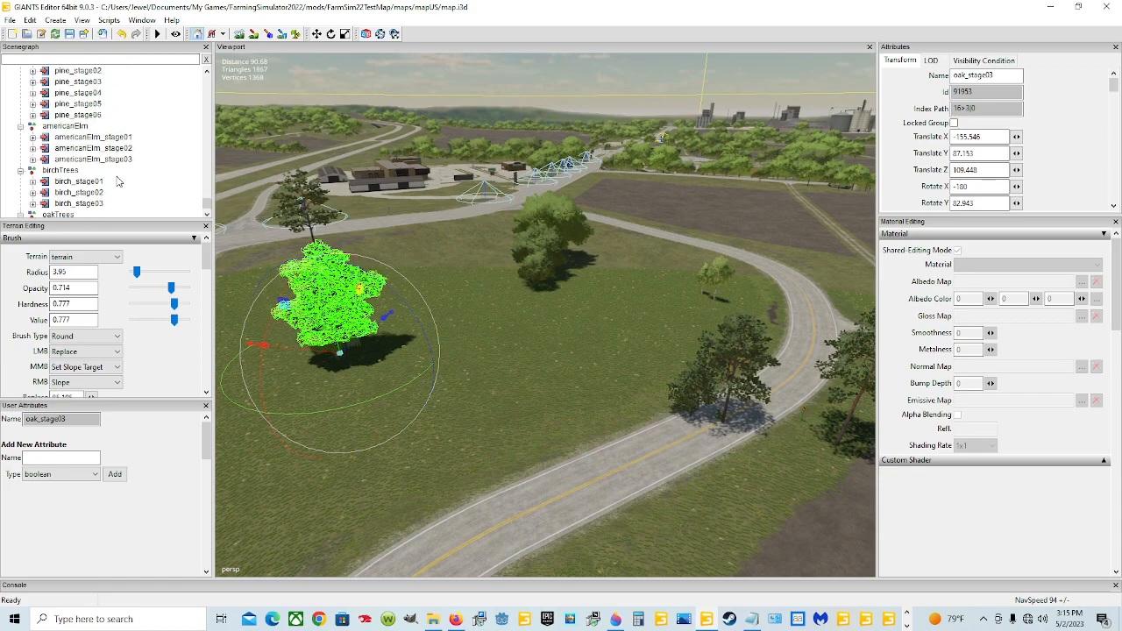
{"action": "left_click", "coordinate": [88, 93]}
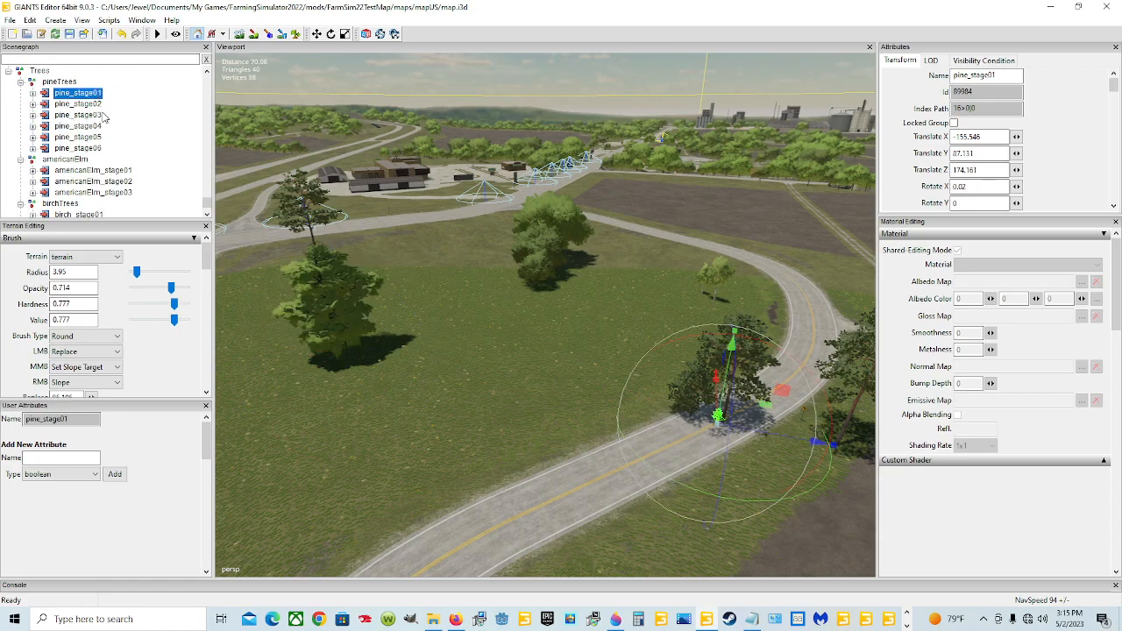
Step: Select pine_stage06 in the pineTrees group as the first source tree
{"action": "left_click", "coordinate": [97, 148]}
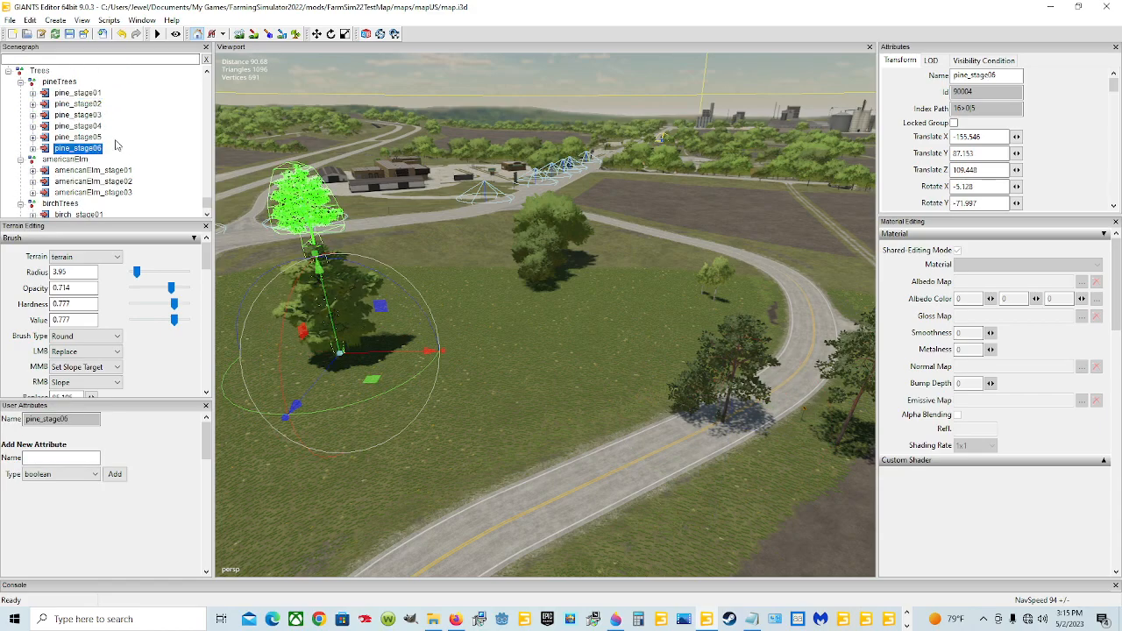
{"action": "scroll", "coordinate": [117, 145], "scroll_direction": "down", "scroll_amount": 1}
{"action": "scroll", "coordinate": [116, 145], "scroll_direction": "down", "scroll_amount": 2}
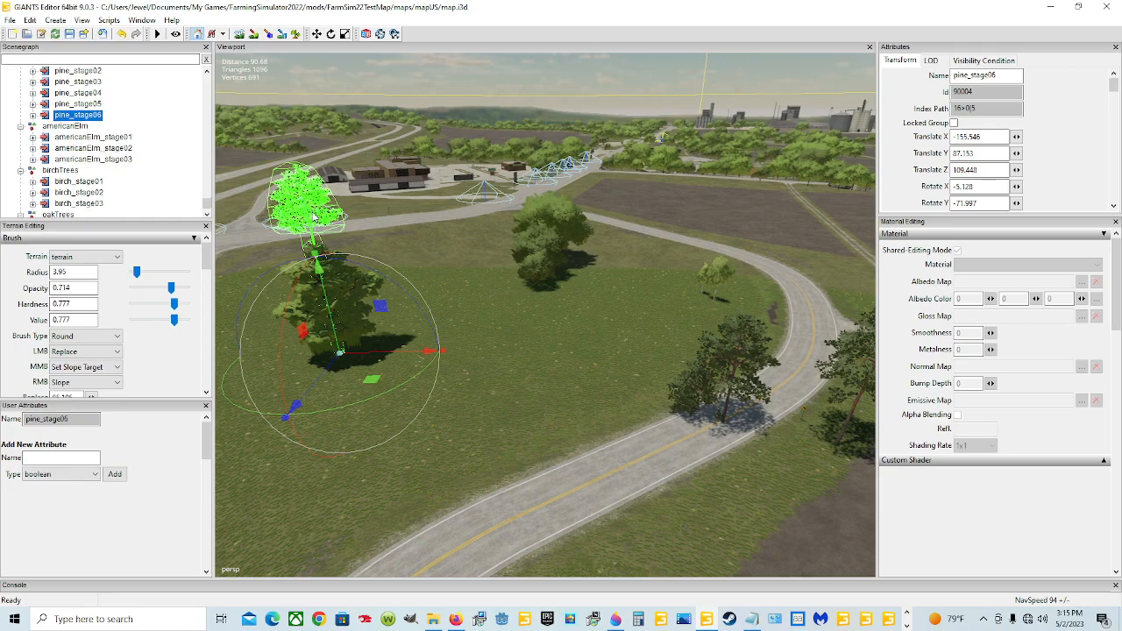
{"action": "left_click", "coordinate": [113, 138], "text": "ctrl"}
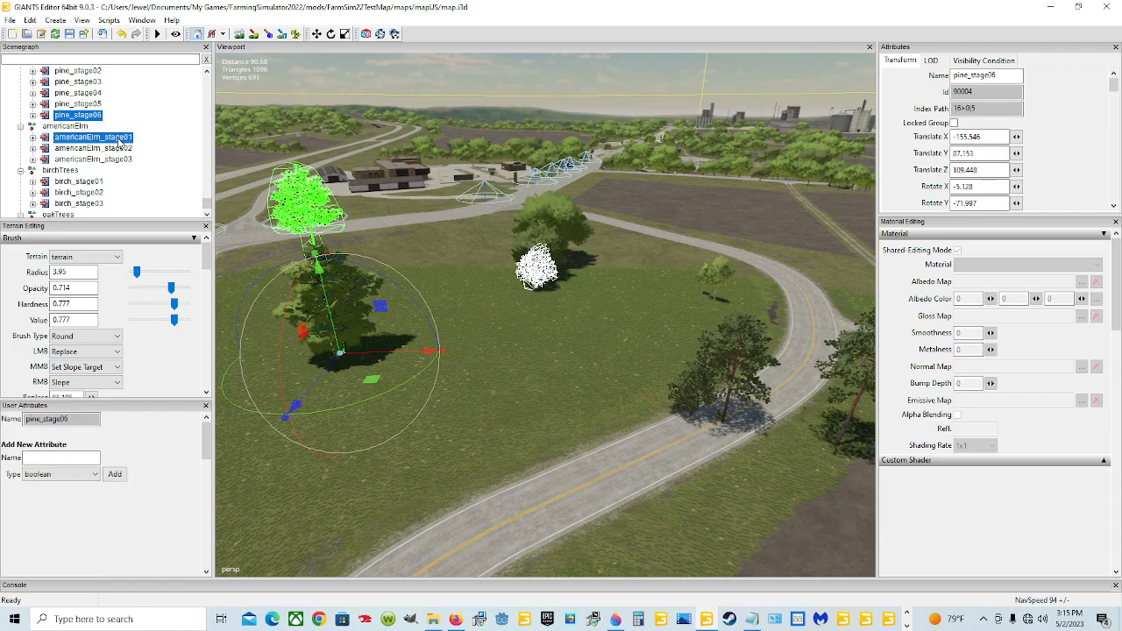
{"action": "left_click", "coordinate": [107, 138], "text": "ctrl"}
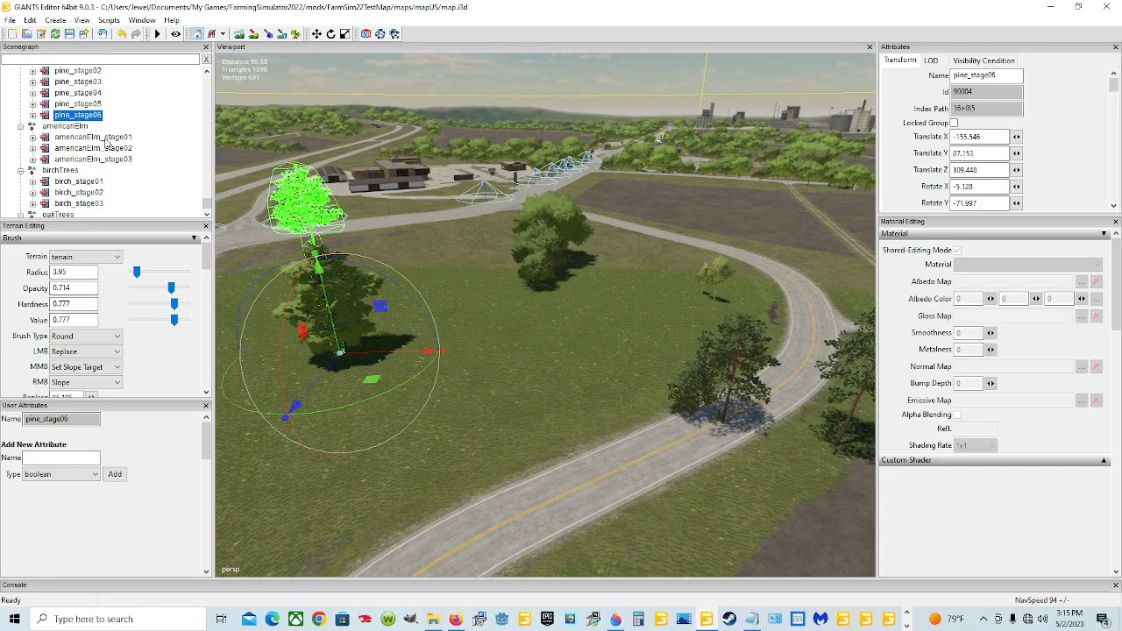
{"action": "left_click", "coordinate": [106, 141], "text": "ctrl"}
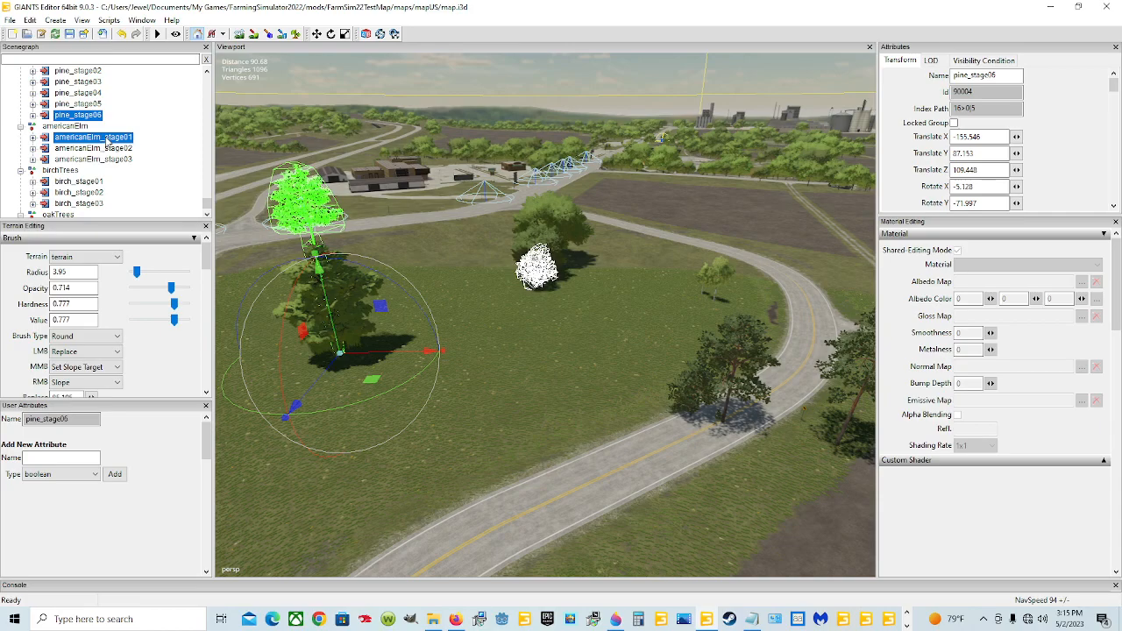
{"action": "left_click", "coordinate": [106, 140], "text": "ctrl"}
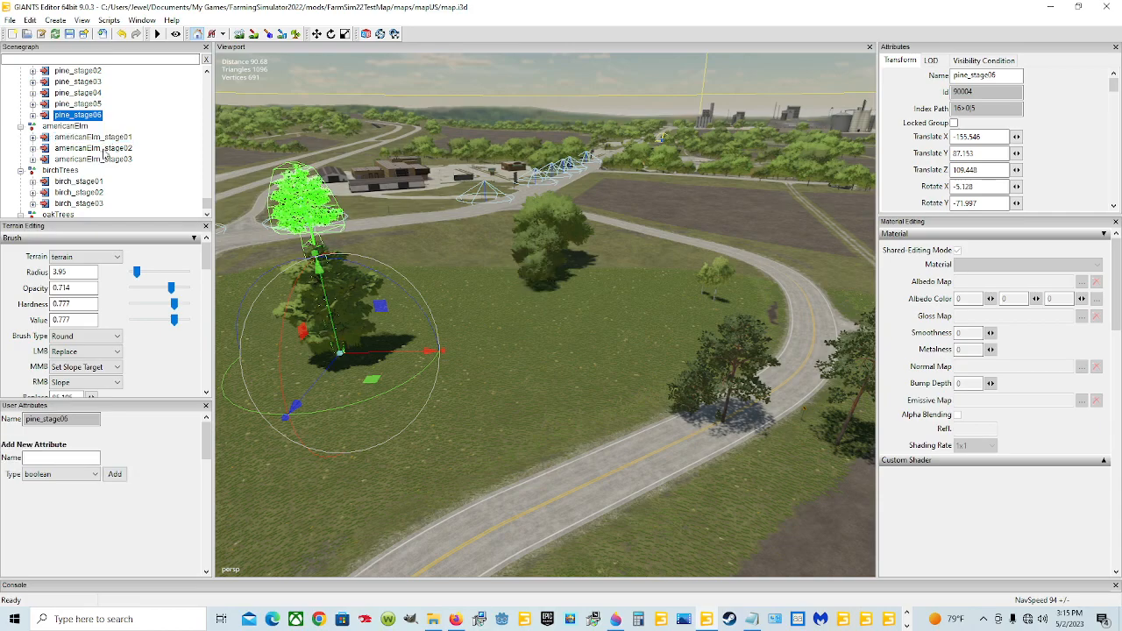
{"action": "left_click", "coordinate": [115, 159], "text": "ctrl"}
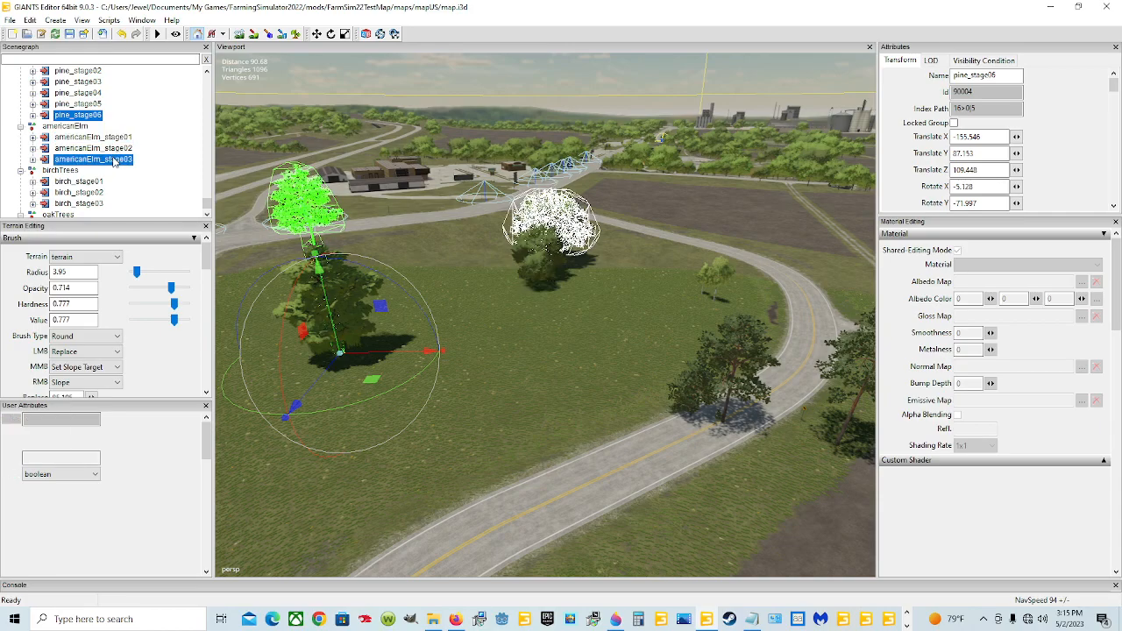
{"action": "left_click", "coordinate": [116, 160], "text": "ctrl"}
{"action": "left_click", "coordinate": [116, 149], "text": "ctrl"}
{"action": "left_click", "coordinate": [116, 150], "text": "ctrl"}
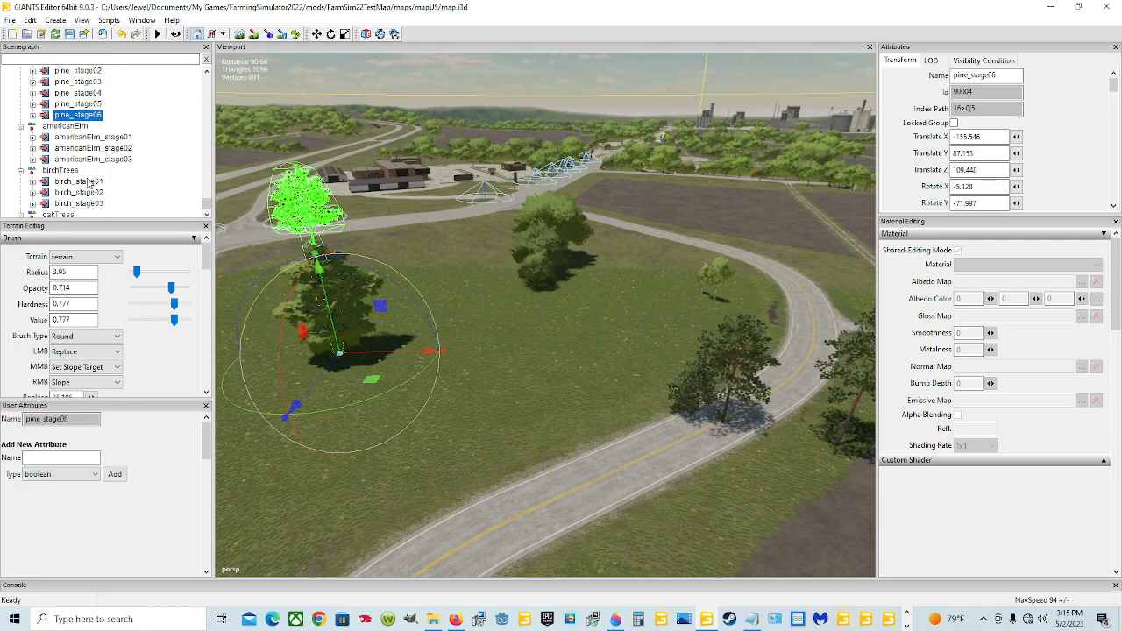
Step: Add birch_stage01, oak_stage03 and willow_type02 to the selection and replicate the selected trees with Trees Replicator v3.4
{"action": "left_click", "coordinate": [88, 182], "text": "ctrl"}
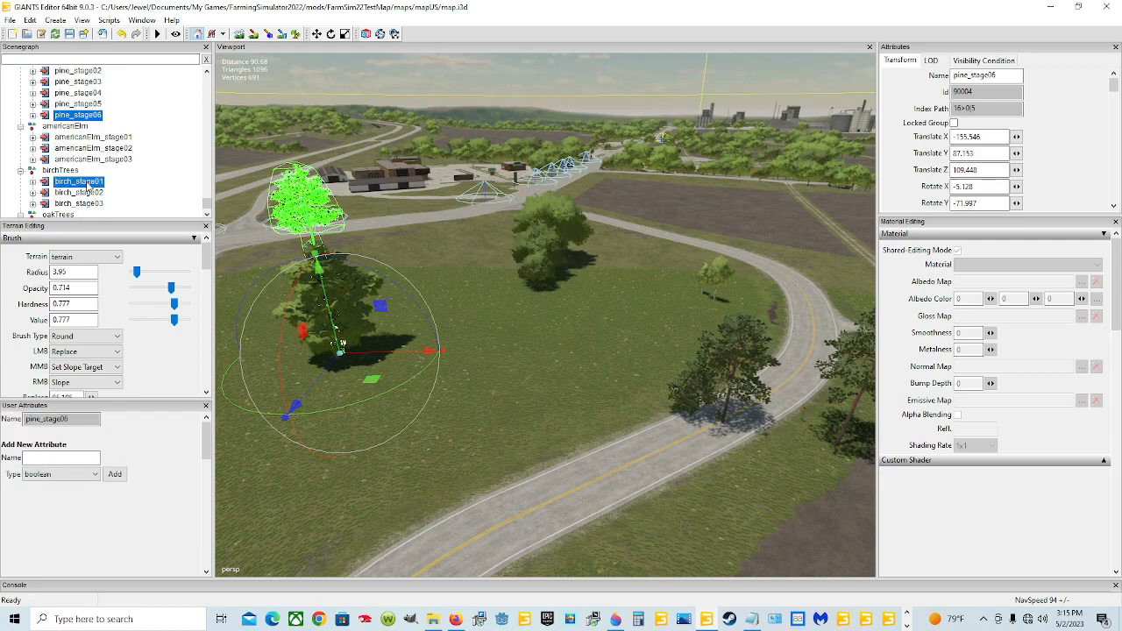
{"action": "scroll", "coordinate": [95, 186], "scroll_direction": "down", "scroll_amount": 2}
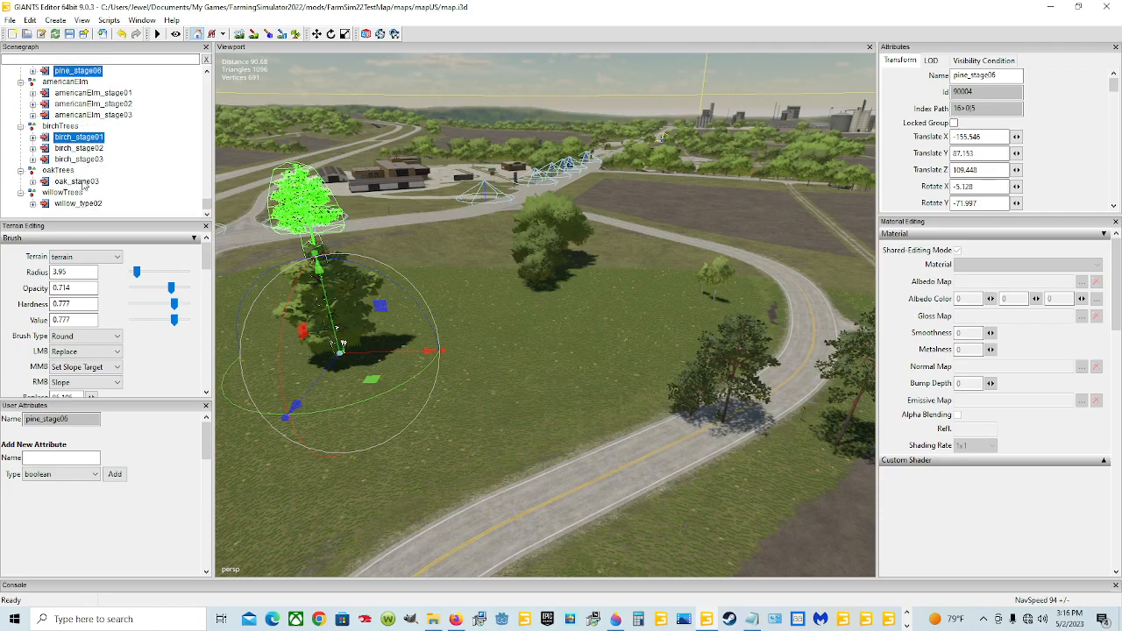
{"action": "left_click", "coordinate": [84, 182], "text": "ctrl"}
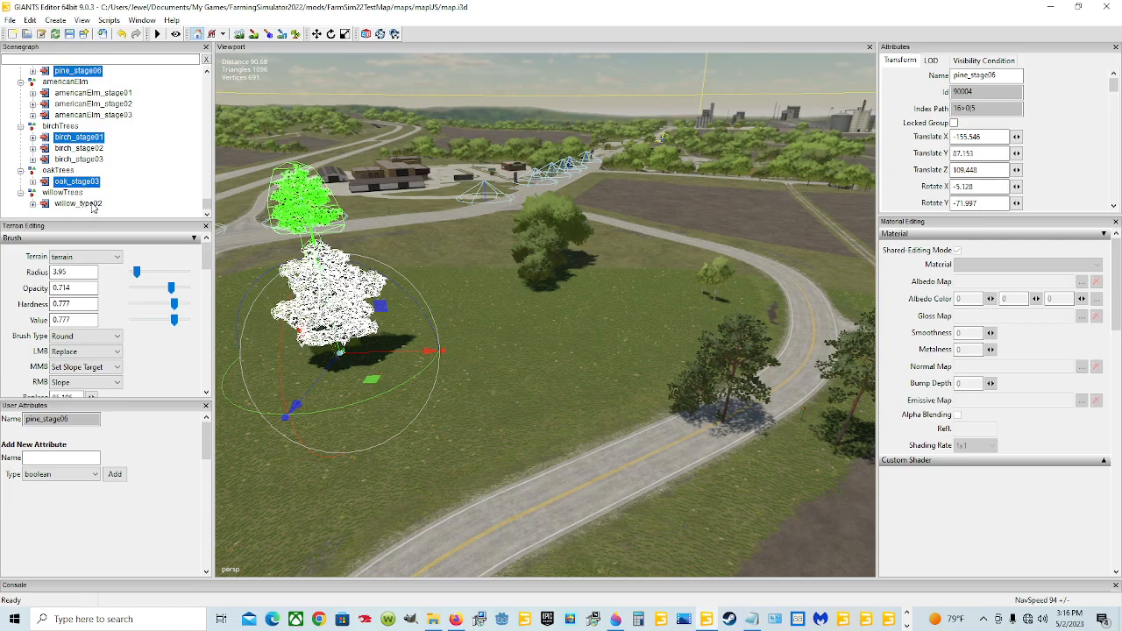
{"action": "left_click", "coordinate": [92, 204], "text": "ctrl"}
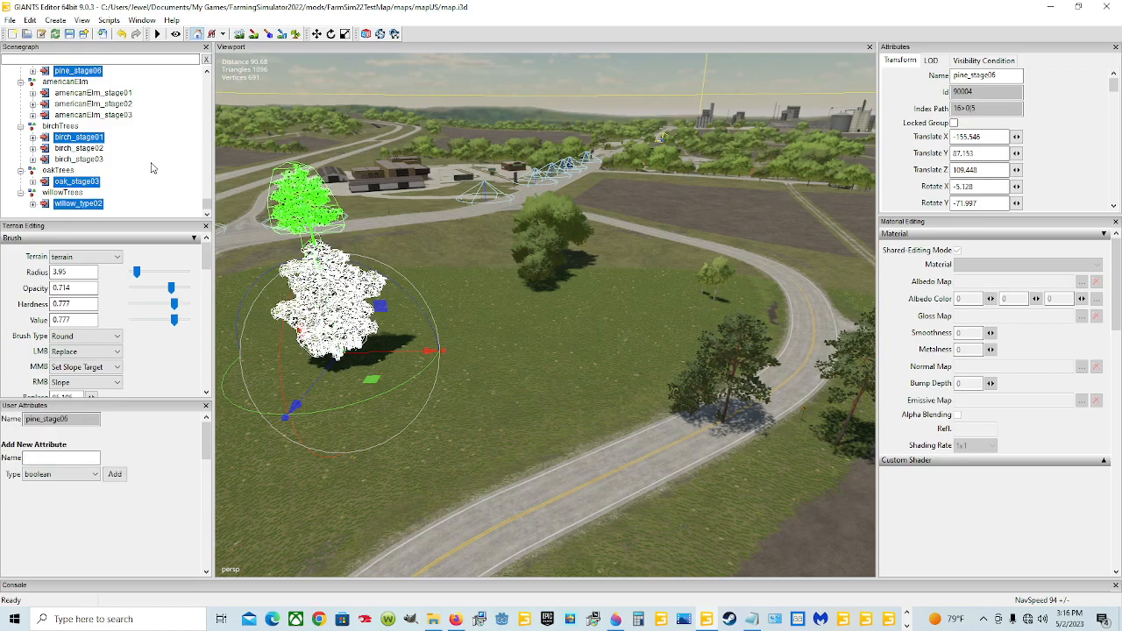
{"action": "scroll", "coordinate": [149, 169], "scroll_direction": "up", "scroll_amount": 3}
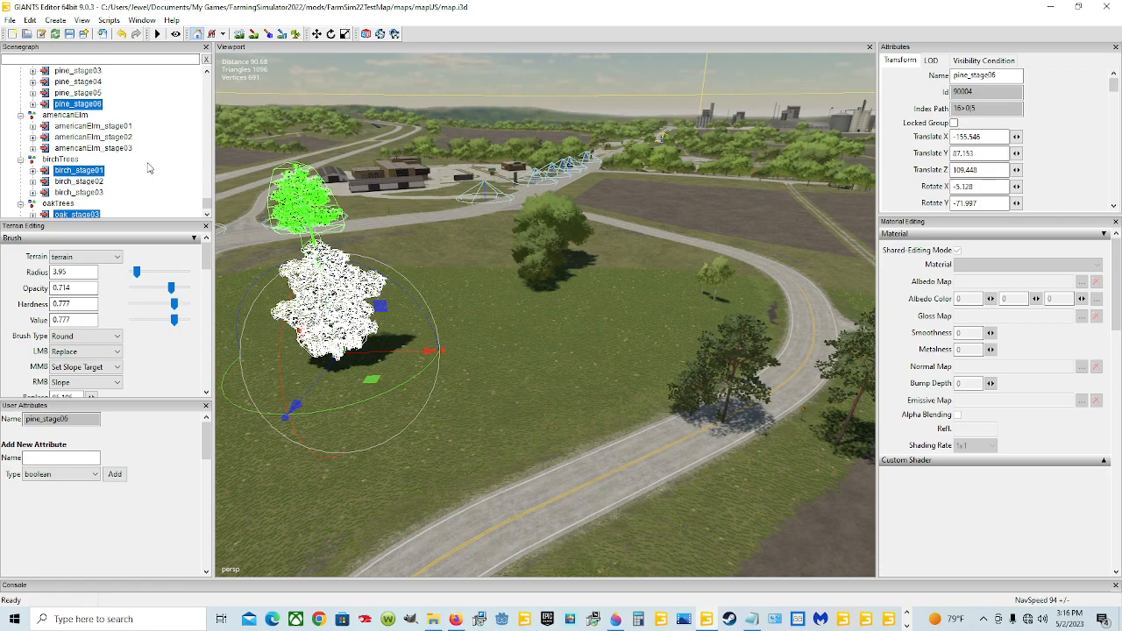
{"action": "left_click", "coordinate": [113, 21]}
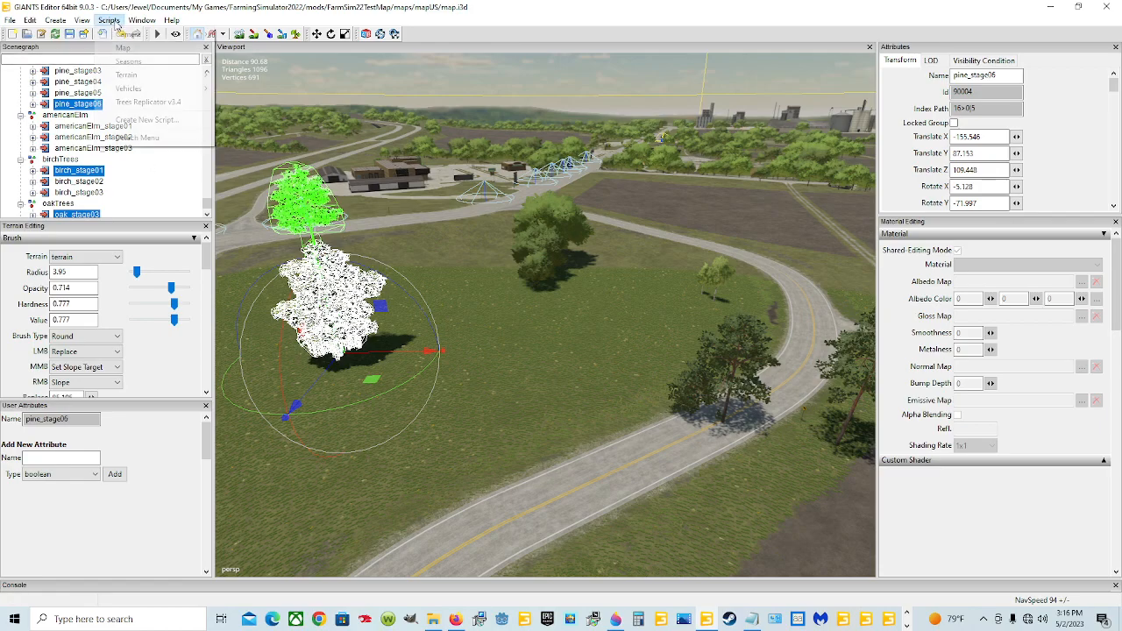
{"action": "left_click", "coordinate": [149, 102]}
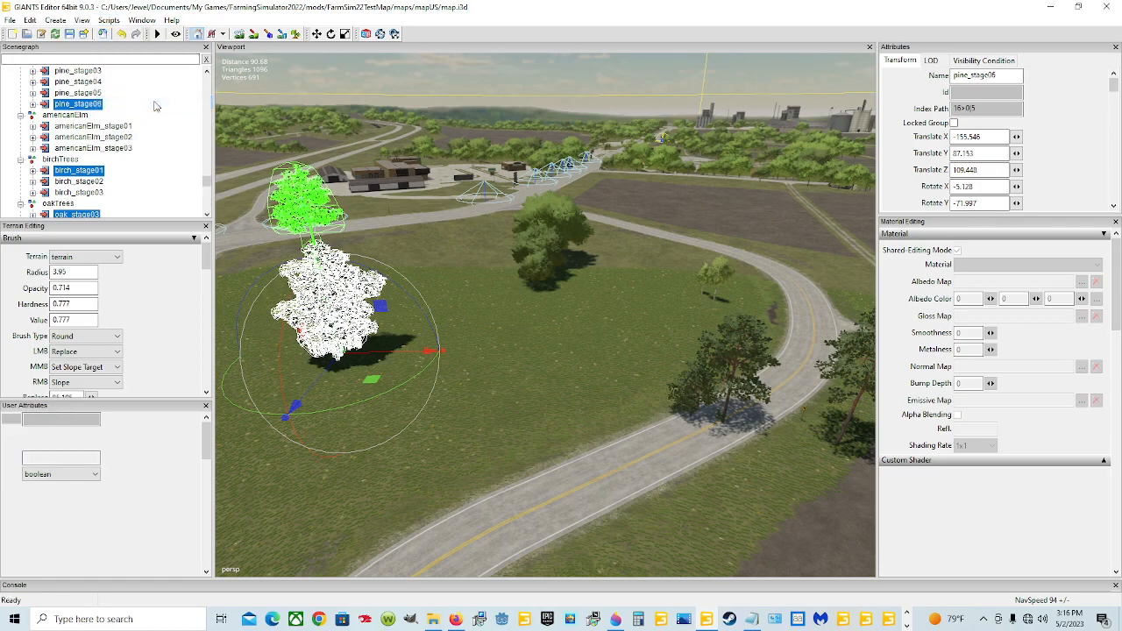
Step: Inspect the replicated mixed forest from several angles, close up among the trees and from above
{"action": "scroll", "coordinate": [492, 158], "scroll_direction": "down", "scroll_amount": 3}
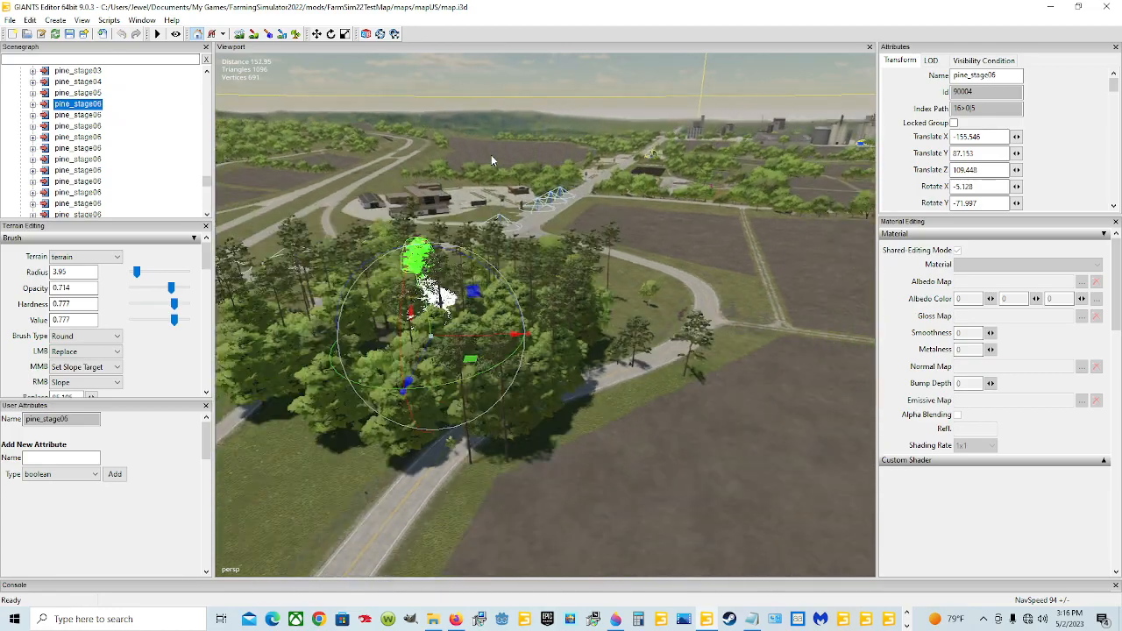
{"action": "left_click_drag", "start_coordinate": [658, 220], "coordinate": [797, 219], "text": "alt"}
{"action": "scroll", "coordinate": [588, 210], "scroll_direction": "up", "scroll_amount": 2}
{"action": "scroll", "coordinate": [584, 201], "scroll_direction": "up", "scroll_amount": 4}
{"action": "scroll", "coordinate": [647, 239], "scroll_direction": "up", "scroll_amount": 1}
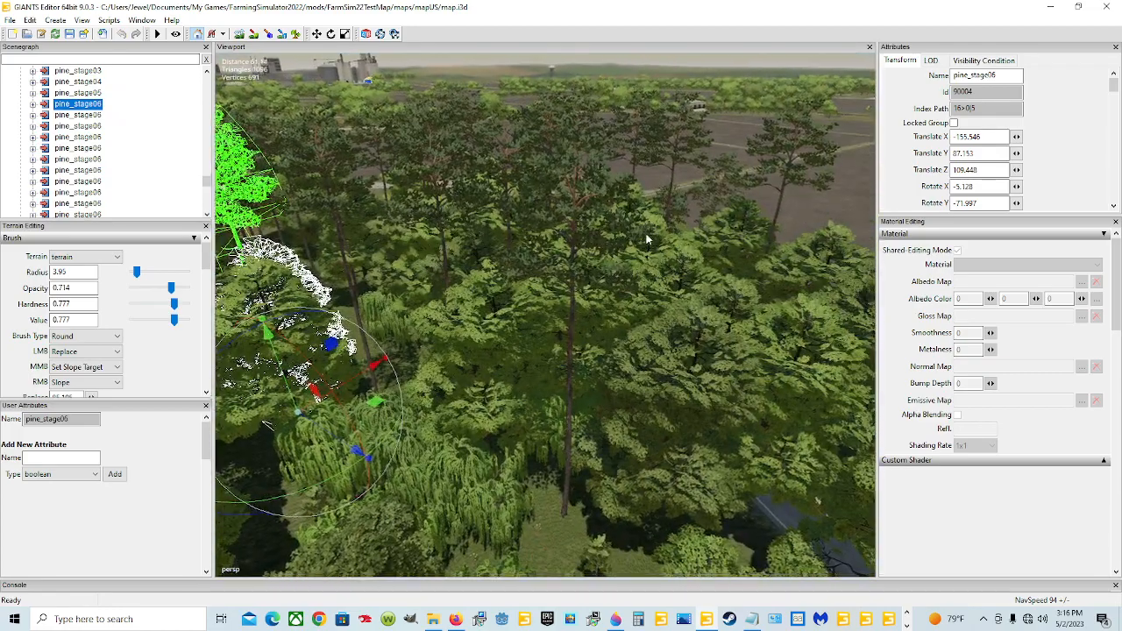
{"action": "left_click_drag", "start_coordinate": [647, 239], "coordinate": [645, 307], "text": "alt"}
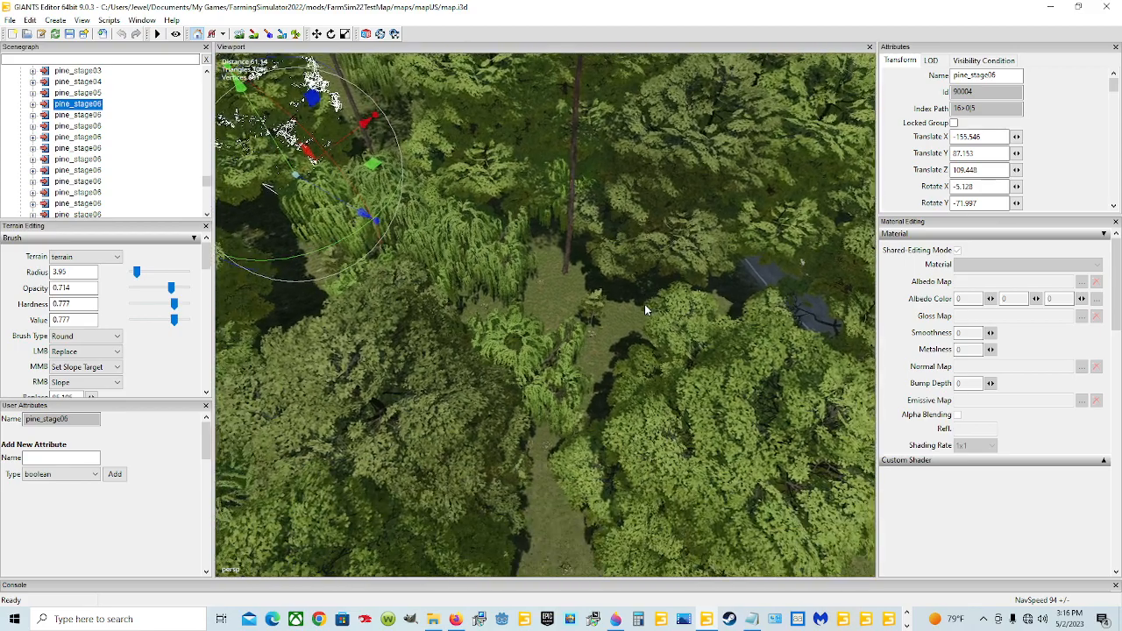
{"action": "scroll", "coordinate": [644, 301], "scroll_direction": "up", "scroll_amount": 6}
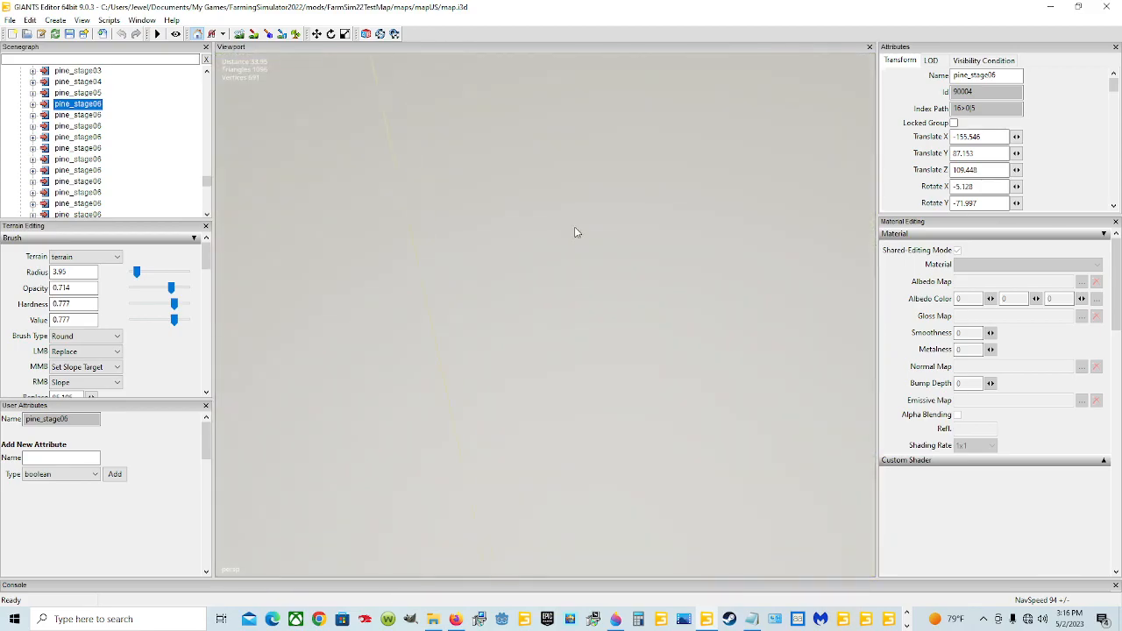
{"action": "scroll", "coordinate": [576, 231], "scroll_direction": "down", "scroll_amount": 2}
{"action": "left_click_drag", "start_coordinate": [578, 233], "coordinate": [647, 278], "text": "alt"}
{"action": "scroll", "coordinate": [434, 177], "scroll_direction": "down", "scroll_amount": 3}
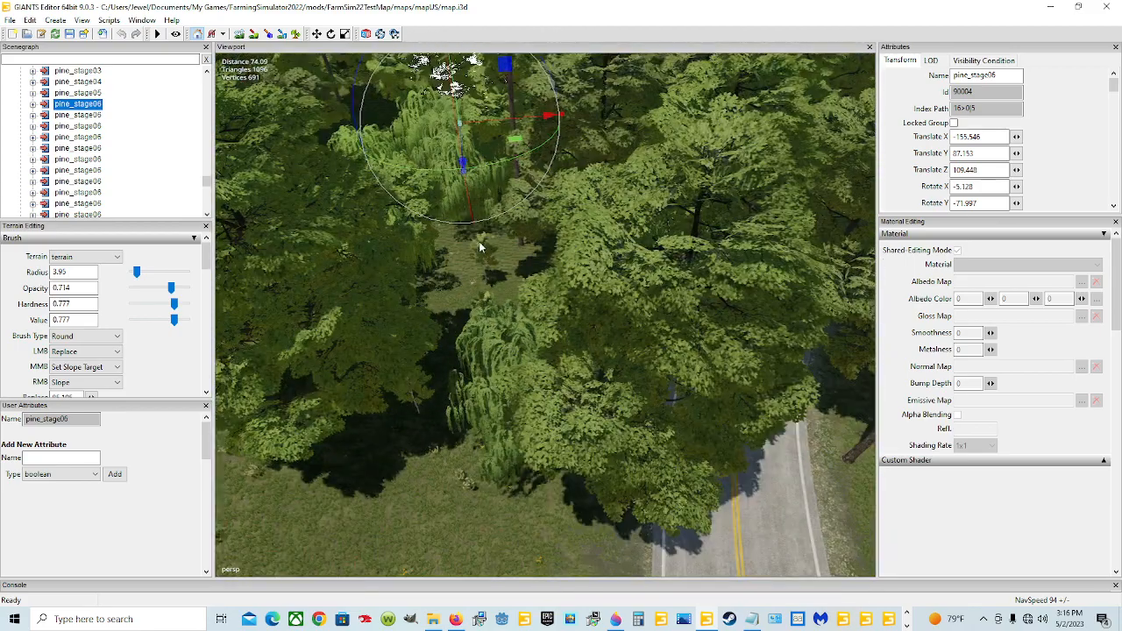
{"action": "scroll", "coordinate": [468, 320], "scroll_direction": "up", "scroll_amount": 4}
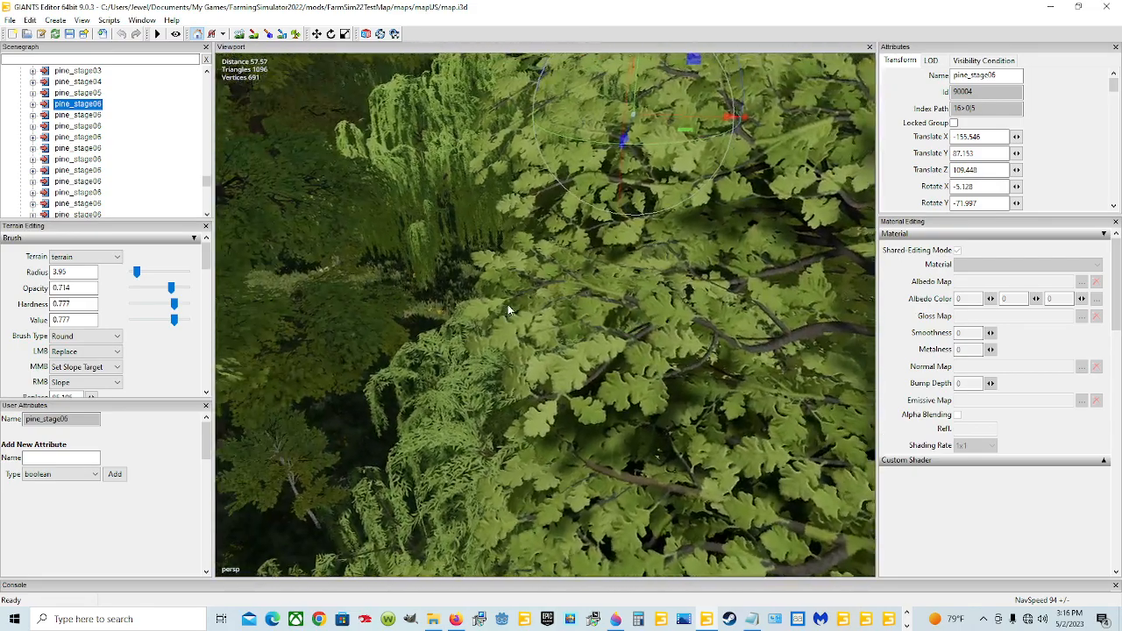
{"action": "scroll", "coordinate": [507, 307], "scroll_direction": "up", "scroll_amount": 2}
{"action": "scroll", "coordinate": [506, 307], "scroll_direction": "up", "scroll_amount": 1}
{"action": "left_click_drag", "start_coordinate": [506, 307], "coordinate": [471, 289], "text": "alt"}
{"action": "scroll", "coordinate": [507, 268], "scroll_direction": "up", "scroll_amount": 1}
{"action": "scroll", "coordinate": [505, 272], "scroll_direction": "down", "scroll_amount": 1}
{"action": "scroll", "coordinate": [493, 296], "scroll_direction": "up", "scroll_amount": 3}
{"action": "scroll", "coordinate": [446, 307], "scroll_direction": "up", "scroll_amount": 6}
{"action": "left_click_drag", "start_coordinate": [466, 297], "coordinate": [456, 427], "text": "alt"}
{"action": "scroll", "coordinate": [356, 327], "scroll_direction": "down", "scroll_amount": 5}
{"action": "scroll", "coordinate": [506, 414], "scroll_direction": "down", "scroll_amount": 3}
{"action": "scroll", "coordinate": [617, 417], "scroll_direction": "down", "scroll_amount": 3}
{"action": "scroll", "coordinate": [689, 439], "scroll_direction": "down", "scroll_amount": 2}
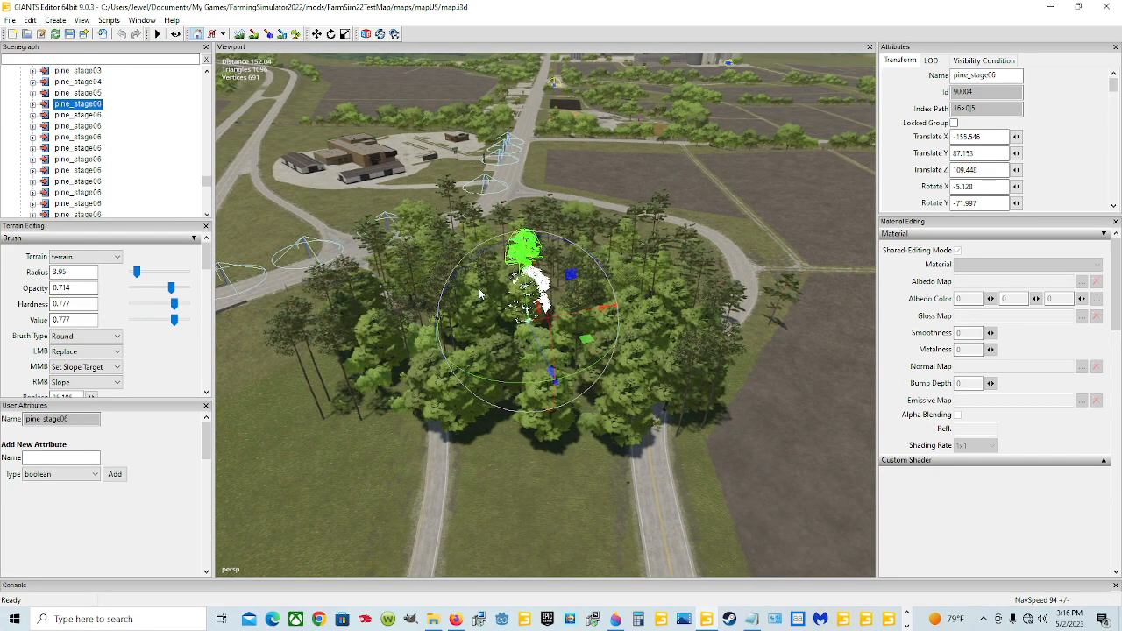
Step: Review the replicated trees listed under the pineTrees, birchTrees, oakTrees and willowTrees groups in the scenegraph
{"action": "scroll", "coordinate": [129, 188], "scroll_direction": "down", "scroll_amount": 2}
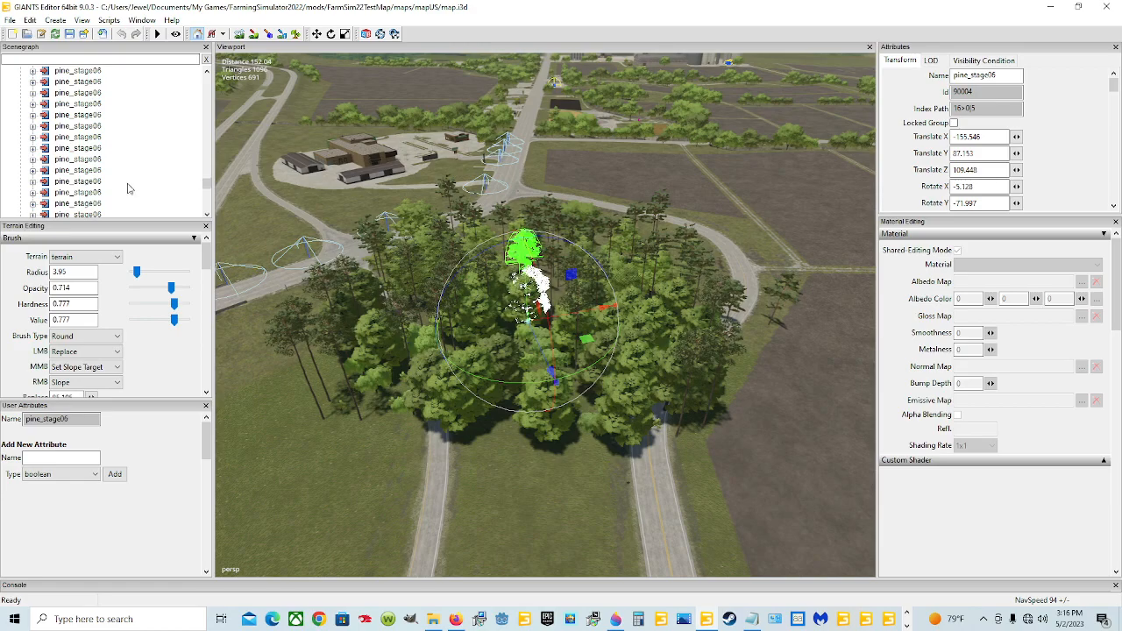
{"action": "scroll", "coordinate": [128, 189], "scroll_direction": "down", "scroll_amount": 3}
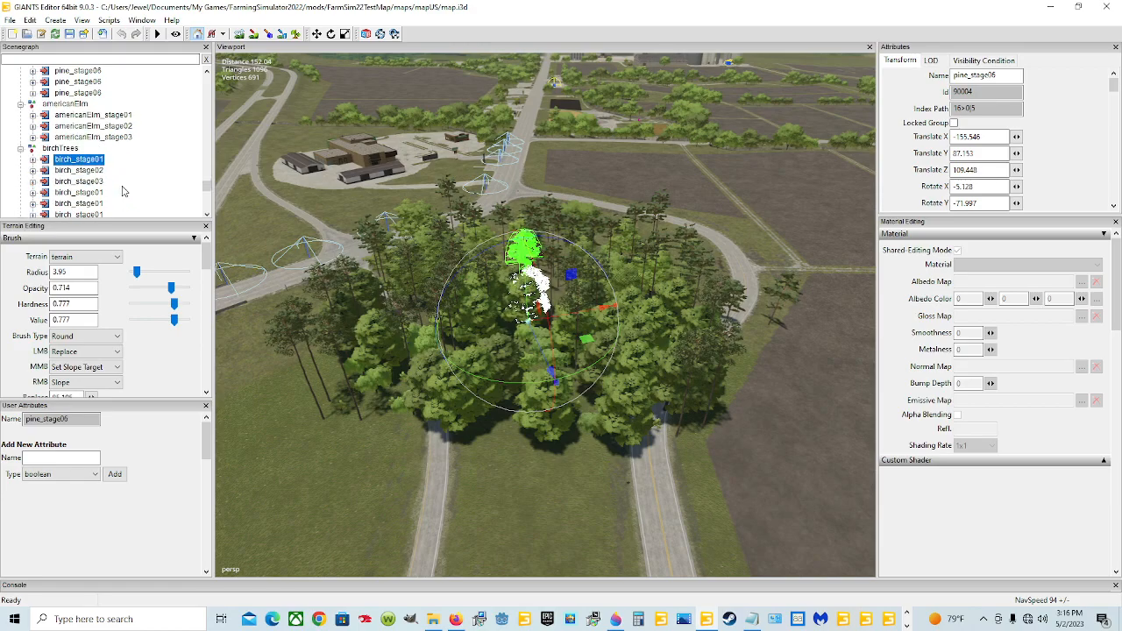
{"action": "scroll", "coordinate": [123, 191], "scroll_direction": "down", "scroll_amount": 3}
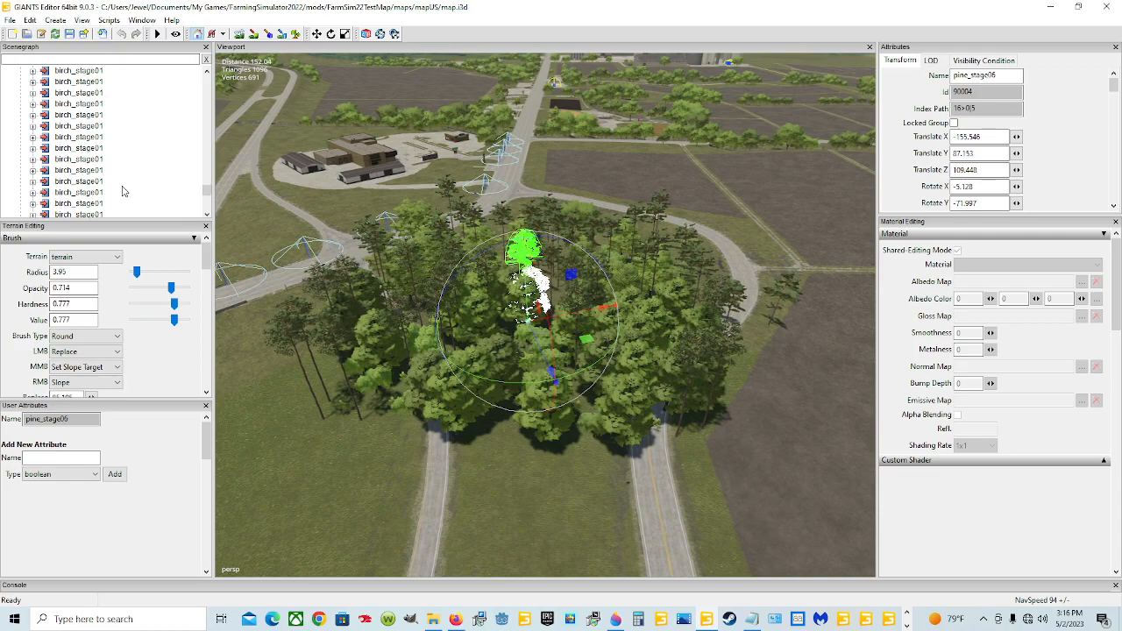
{"action": "scroll", "coordinate": [98, 140], "scroll_direction": "down", "scroll_amount": 3}
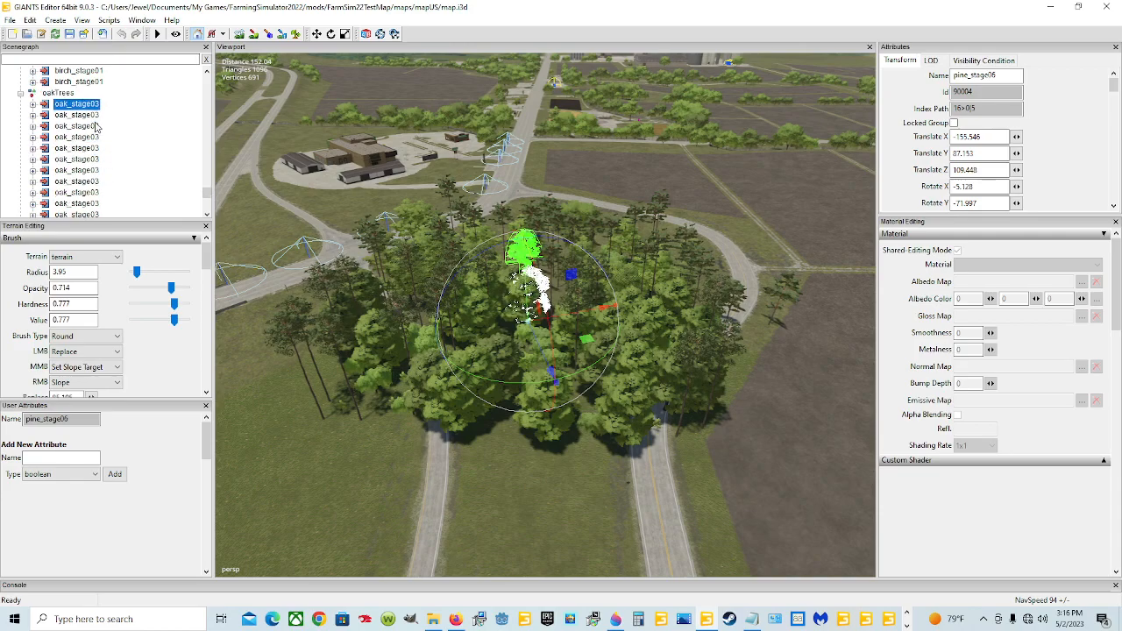
{"action": "scroll", "coordinate": [92, 145], "scroll_direction": "down", "scroll_amount": 3}
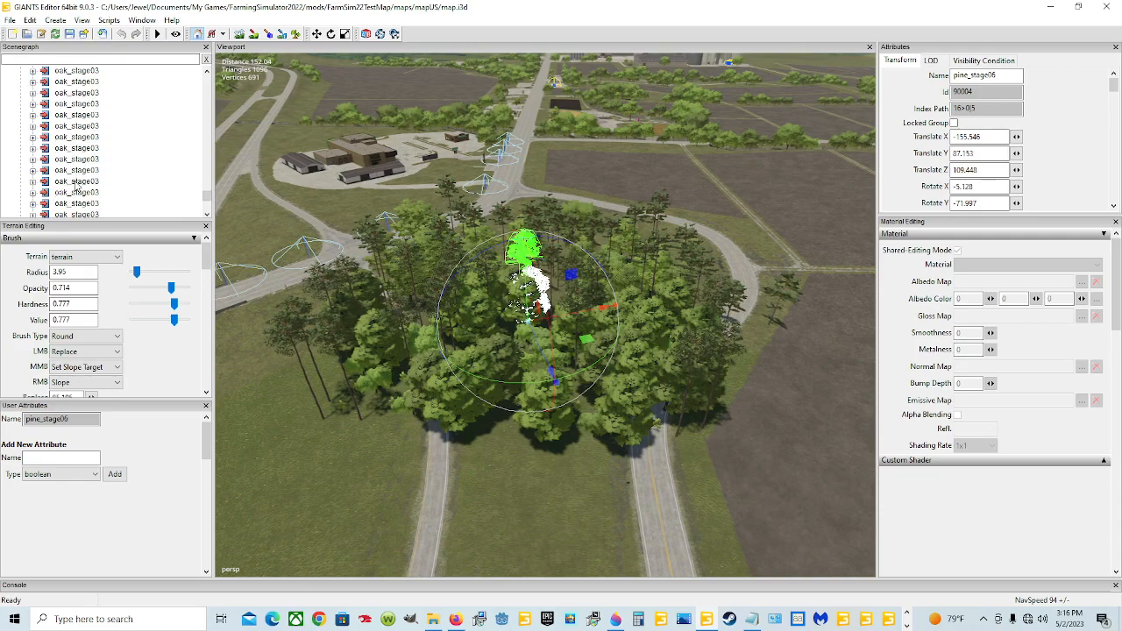
{"action": "scroll", "coordinate": [83, 180], "scroll_direction": "down", "scroll_amount": 2}
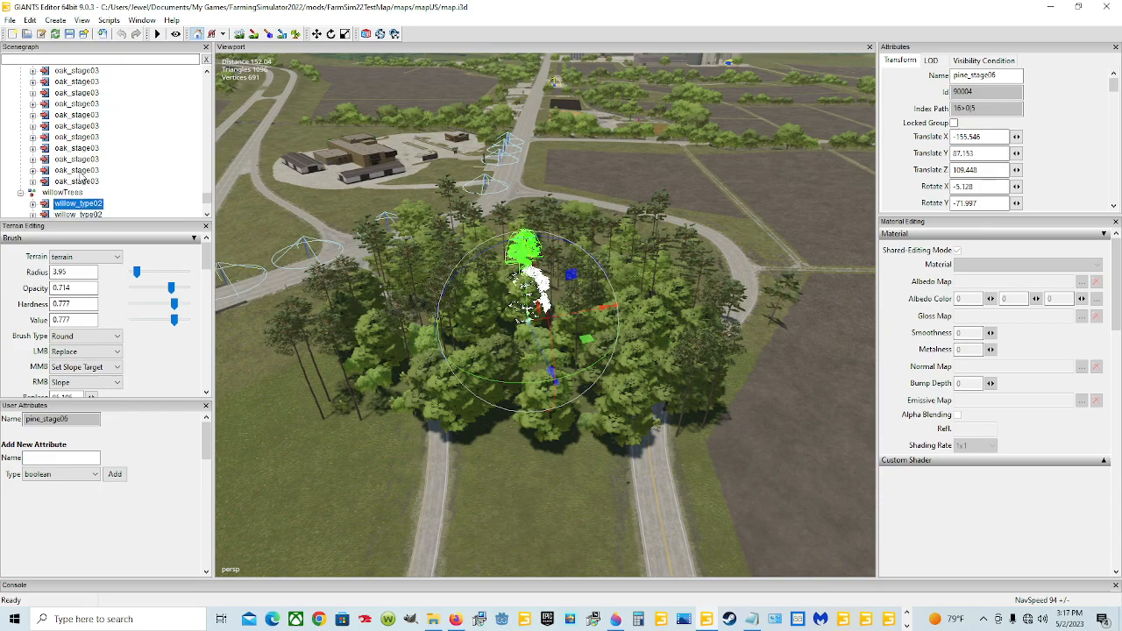
{"action": "scroll", "coordinate": [82, 180], "scroll_direction": "down", "scroll_amount": 4}
{"action": "left_click_drag", "start_coordinate": [207, 204], "coordinate": [208, 175]}
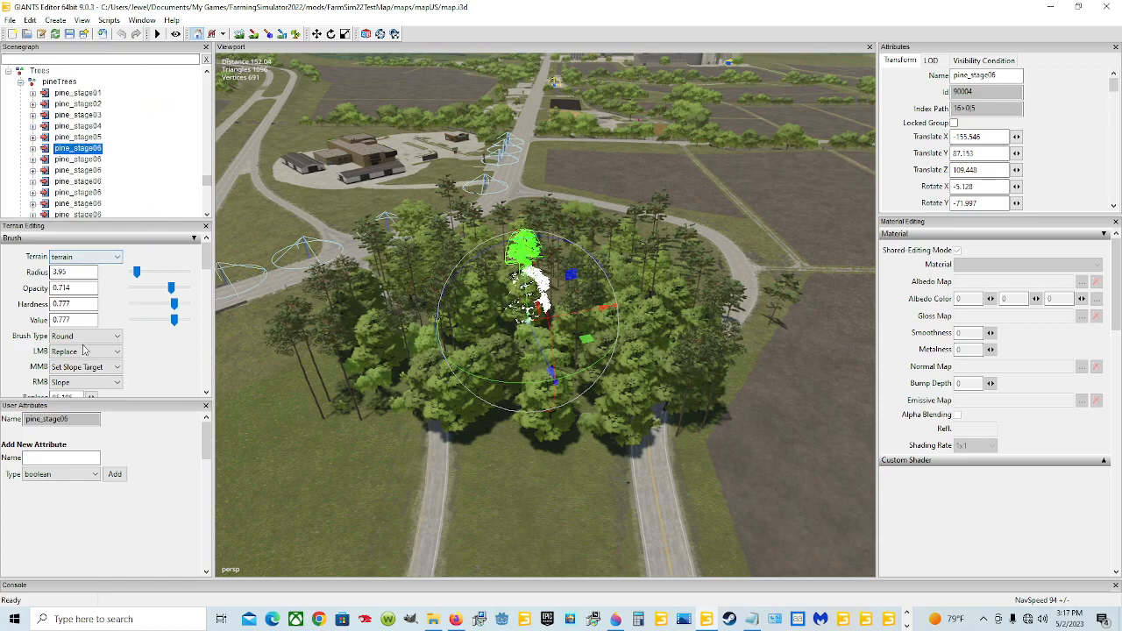
{"action": "scroll", "coordinate": [144, 175], "scroll_direction": "up", "scroll_amount": 1}
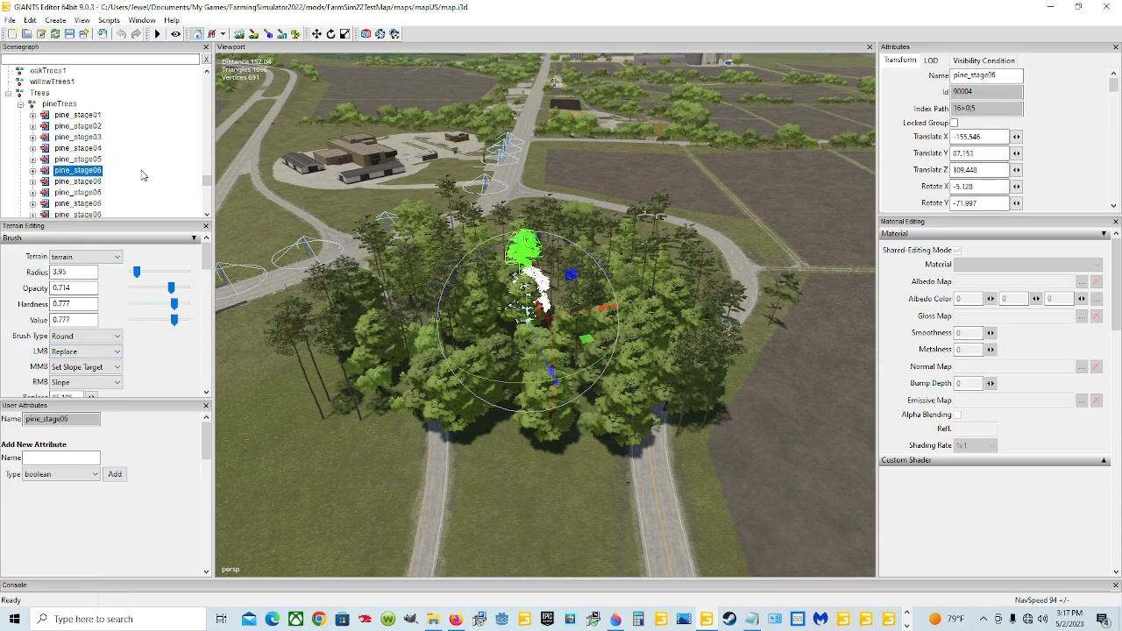
{"action": "scroll", "coordinate": [143, 175], "scroll_direction": "up", "scroll_amount": 1}
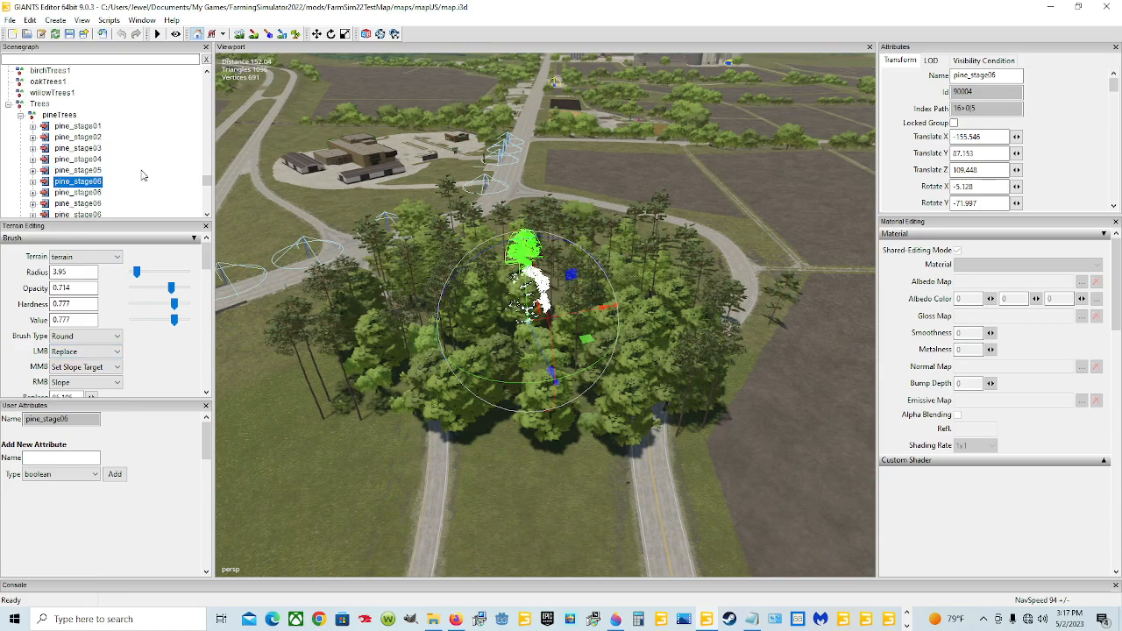
Step: Check the treeRadiusSize variable in the Trees Replicator v3.4 script in the Script Editor, and close the editor without changes
{"action": "left_click", "coordinate": [141, 20]}
{"action": "left_click", "coordinate": [169, 115]}
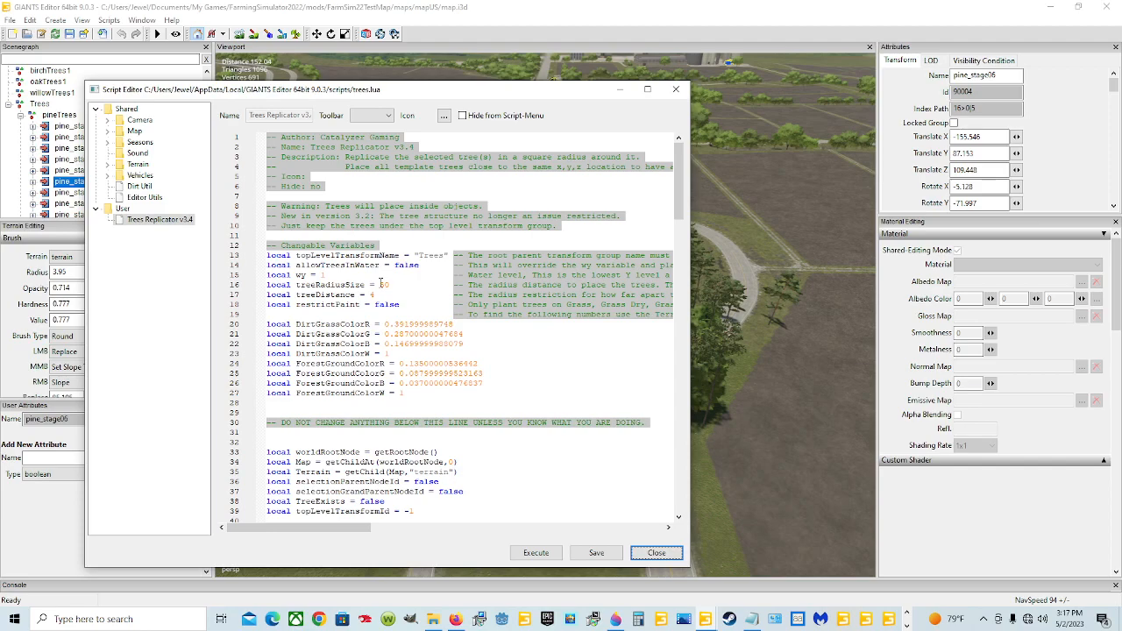
{"action": "left_click", "coordinate": [390, 283]}
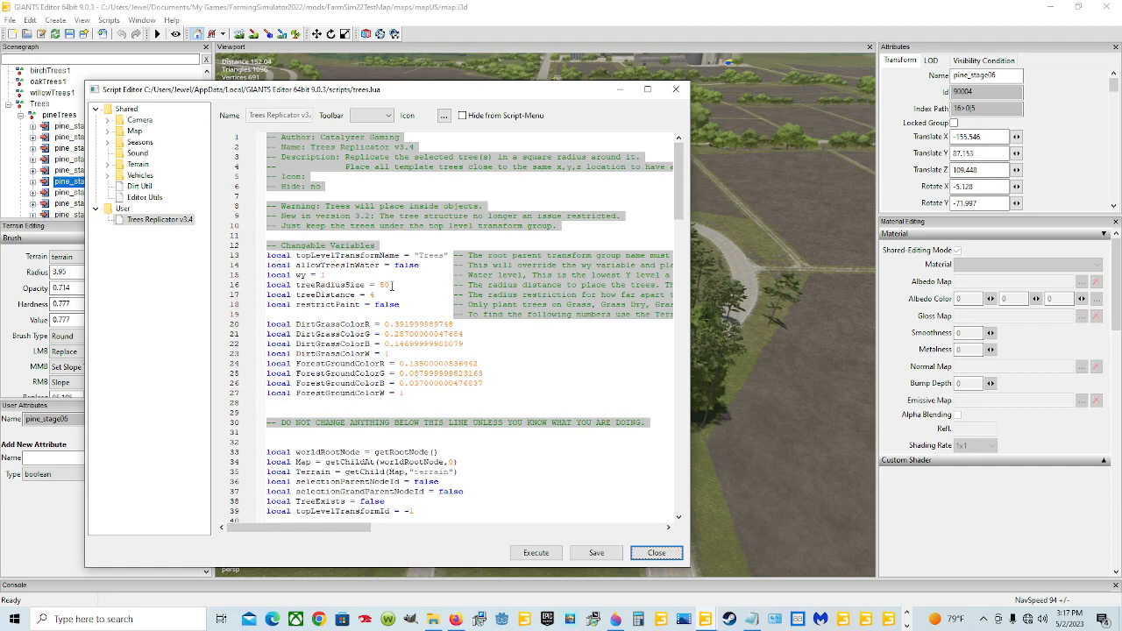
{"action": "left_click", "coordinate": [657, 552]}
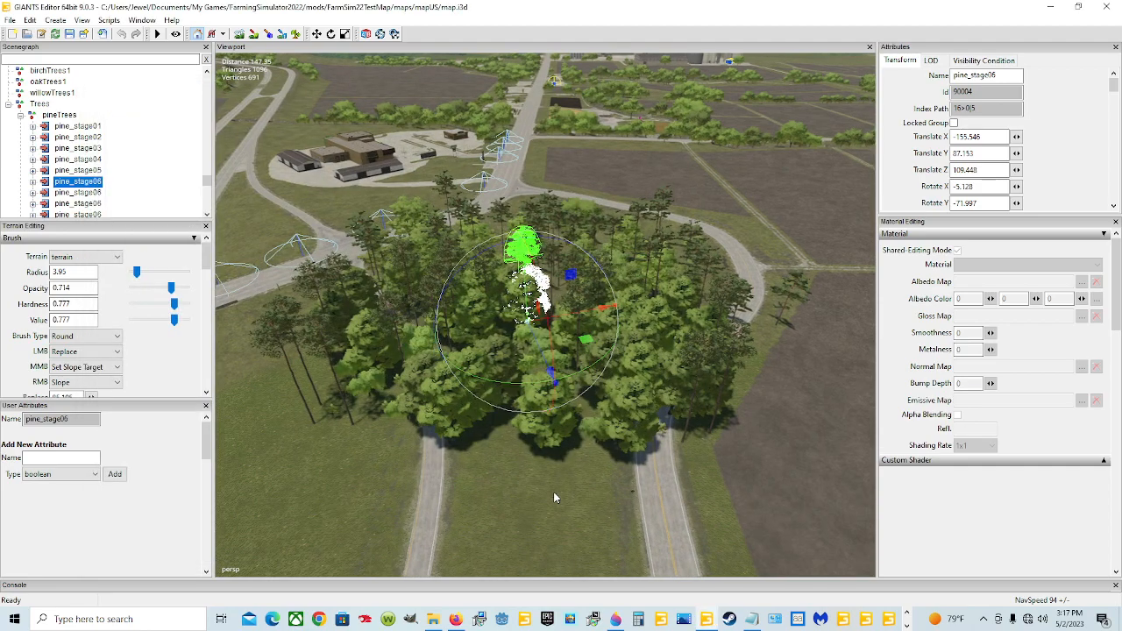
Step: Examine the pineTrees and birchTrees entries in the scenegraph and view the replicated forest from a rotated, more distant angle
{"action": "scroll", "coordinate": [554, 498], "scroll_direction": "up", "scroll_amount": 2}
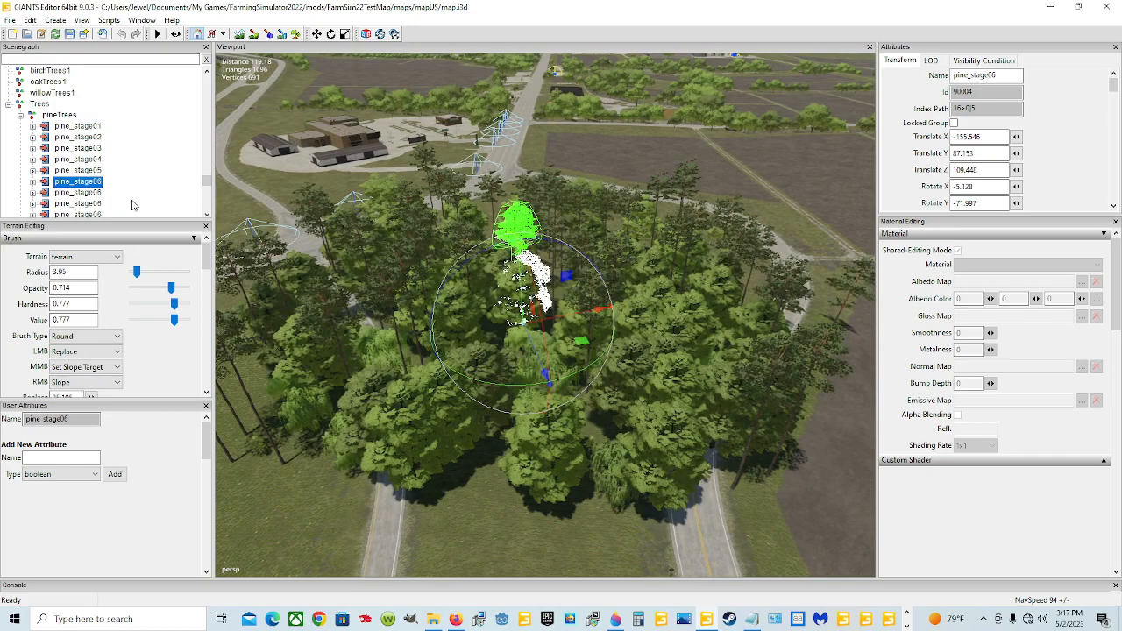
{"action": "scroll", "coordinate": [131, 205], "scroll_direction": "down", "scroll_amount": 5}
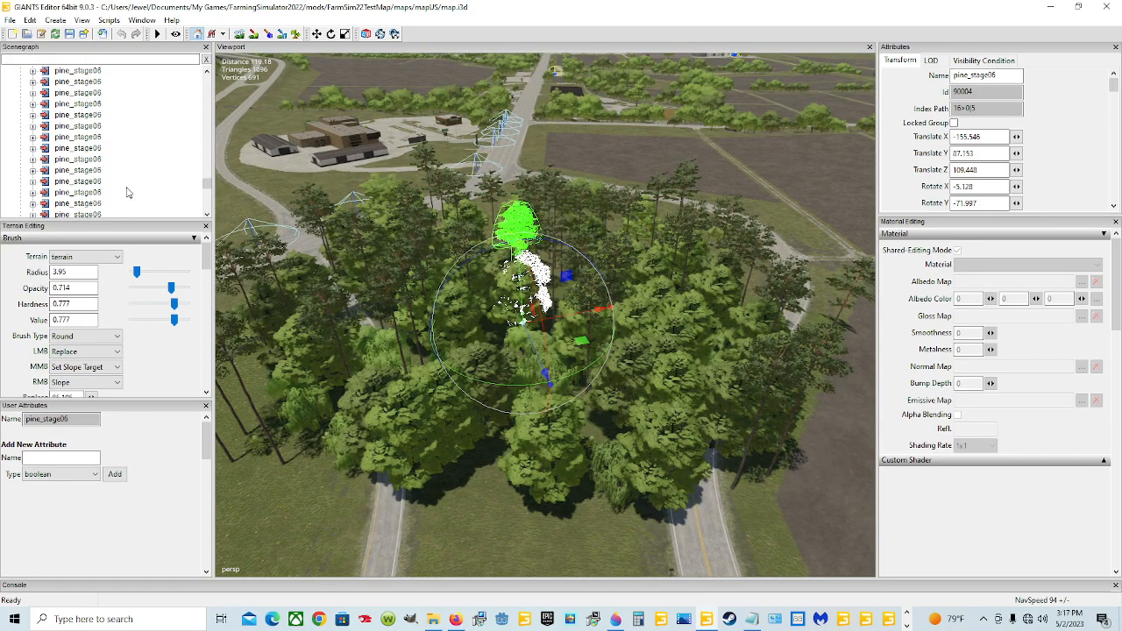
{"action": "scroll", "coordinate": [125, 192], "scroll_direction": "down", "scroll_amount": 2}
{"action": "left_click", "coordinate": [125, 192]}
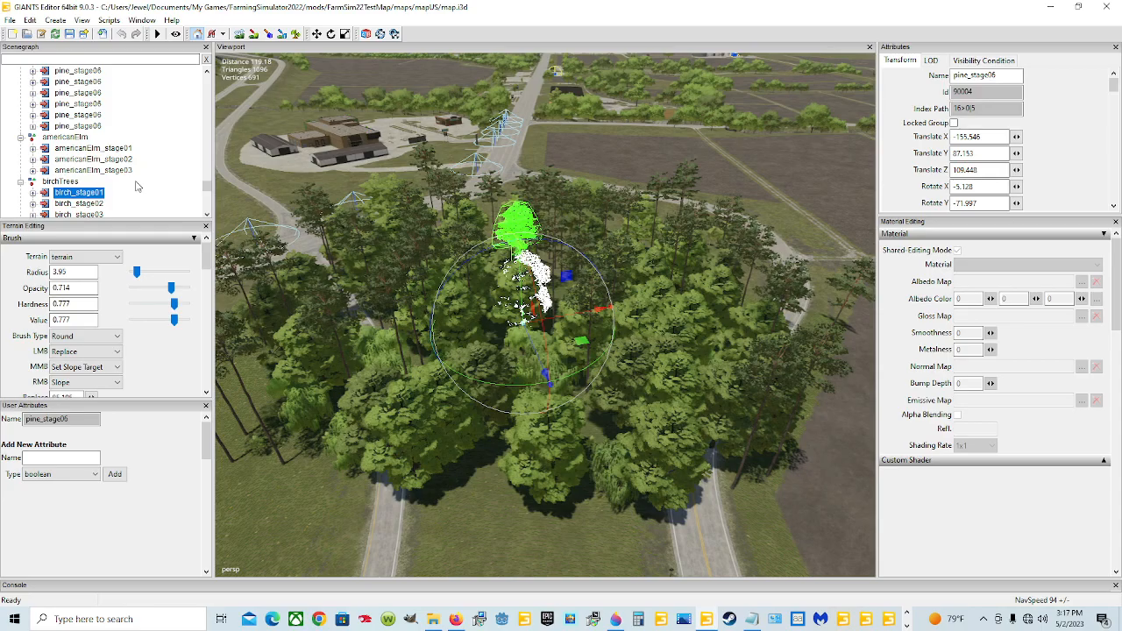
{"action": "scroll", "coordinate": [375, 354], "scroll_direction": "down", "scroll_amount": 3}
{"action": "left_click_drag", "start_coordinate": [420, 378], "coordinate": [552, 389], "text": "alt"}
{"action": "scroll", "coordinate": [515, 396], "scroll_direction": "up", "scroll_amount": 5}
{"action": "scroll", "coordinate": [526, 387], "scroll_direction": "down", "scroll_amount": 5}
{"action": "scroll", "coordinate": [441, 404], "scroll_direction": "down", "scroll_amount": 2}
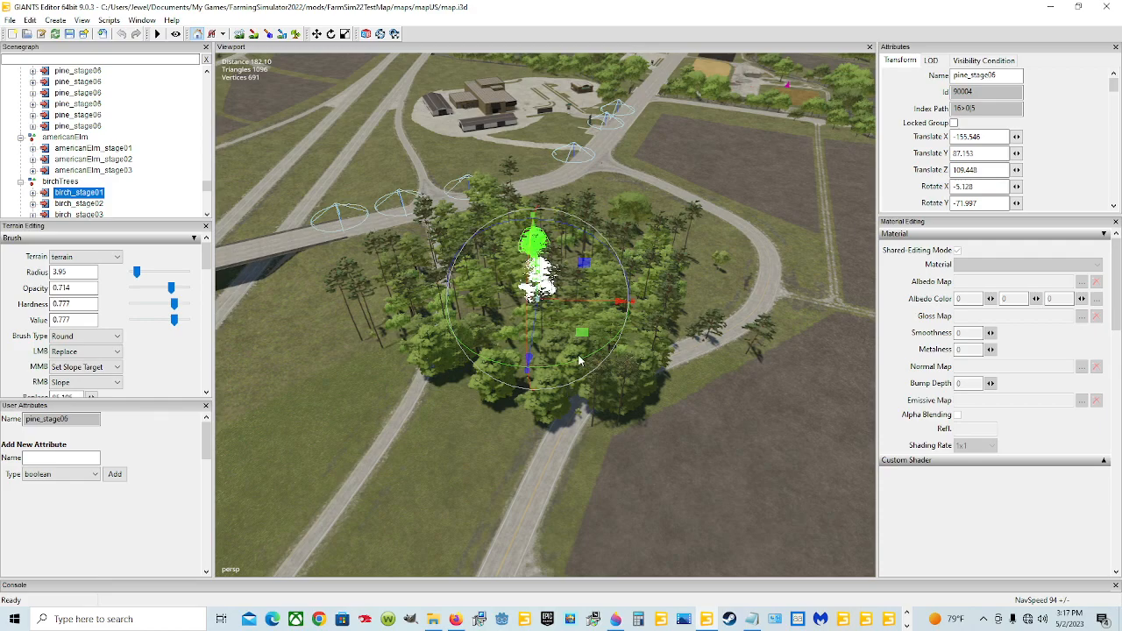
Step: Go through the scenegraph from pineTrees down to willowTrees, checking the selected source trees and the copies listed beneath them
{"action": "scroll", "coordinate": [140, 179], "scroll_direction": "up", "scroll_amount": 2}
{"action": "scroll", "coordinate": [140, 179], "scroll_direction": "up", "scroll_amount": 1}
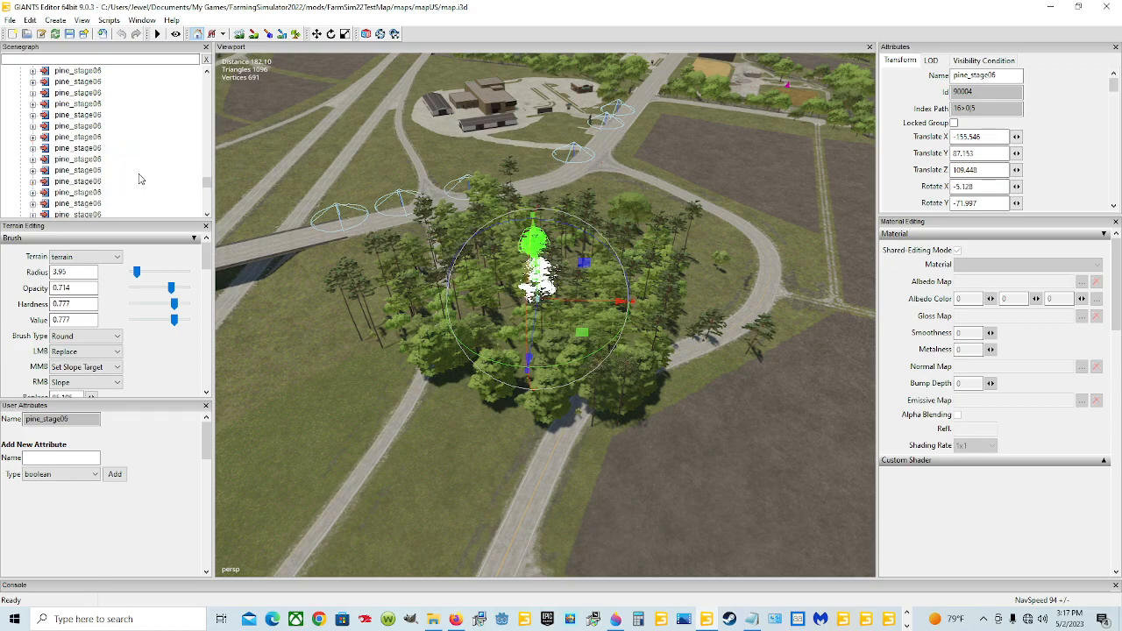
{"action": "scroll", "coordinate": [138, 179], "scroll_direction": "up", "scroll_amount": 4}
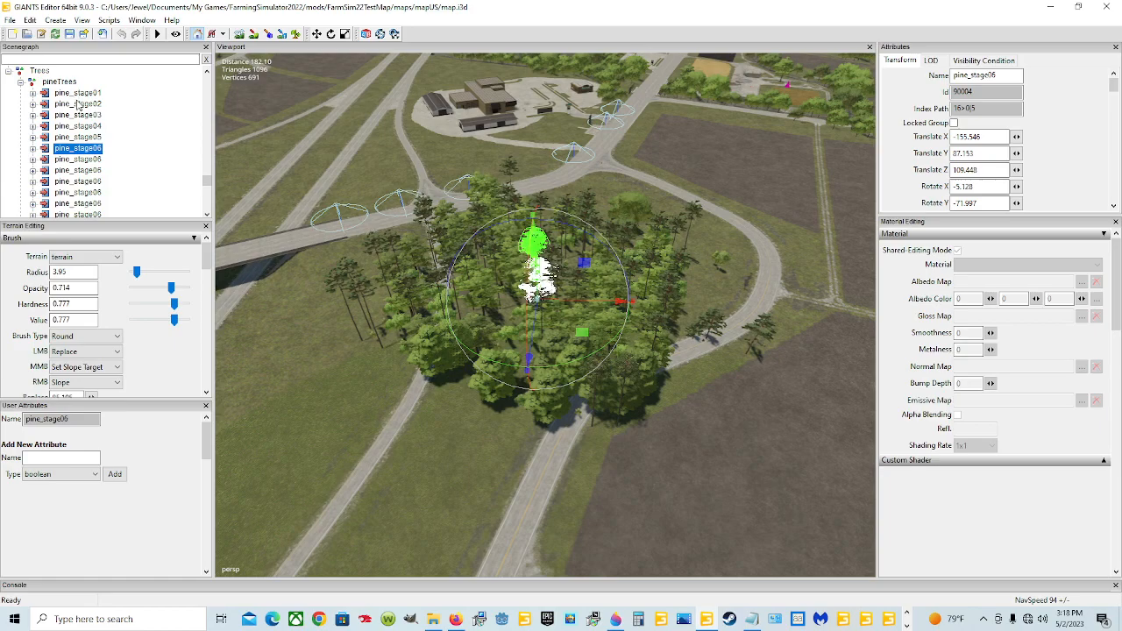
{"action": "scroll", "coordinate": [104, 156], "scroll_direction": "down", "scroll_amount": 3}
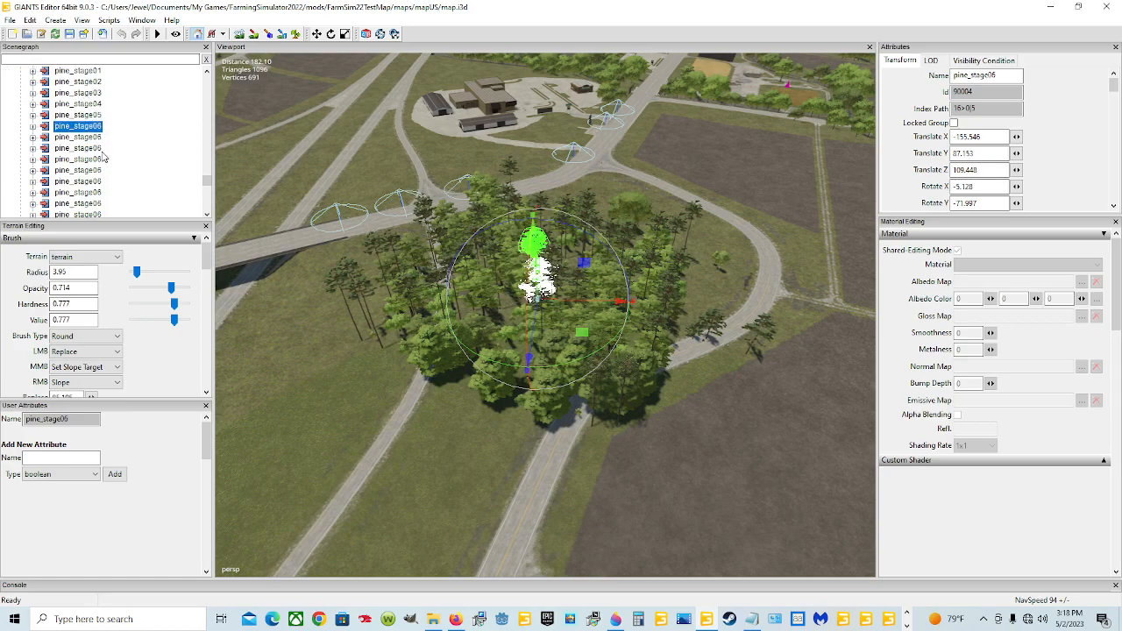
{"action": "scroll", "coordinate": [104, 156], "scroll_direction": "down", "scroll_amount": 2}
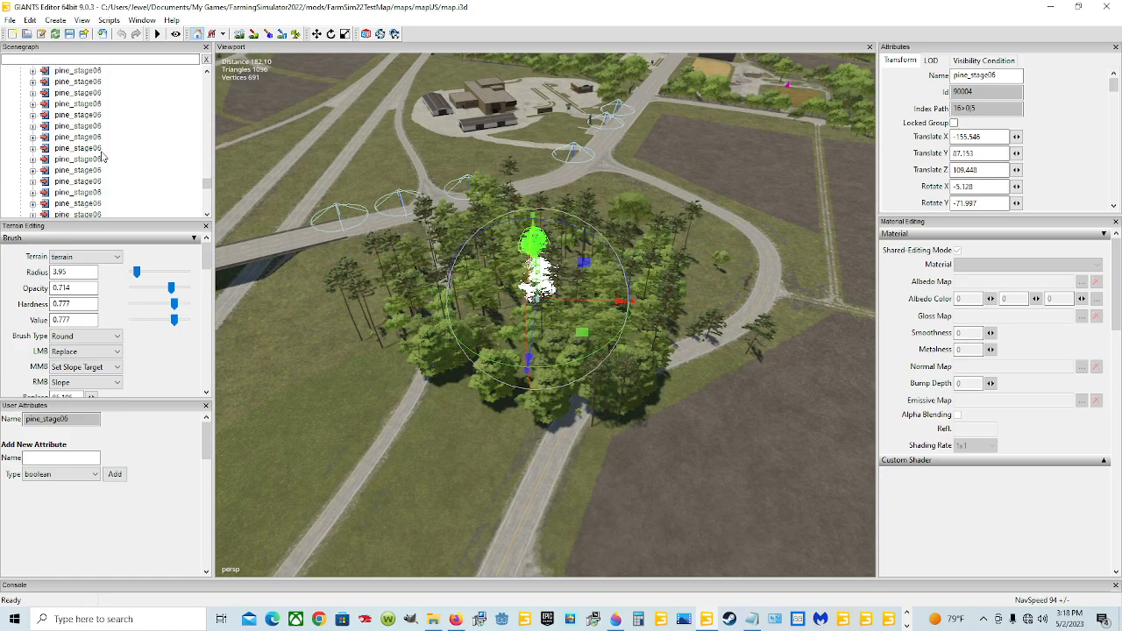
{"action": "scroll", "coordinate": [100, 158], "scroll_direction": "down", "scroll_amount": 5}
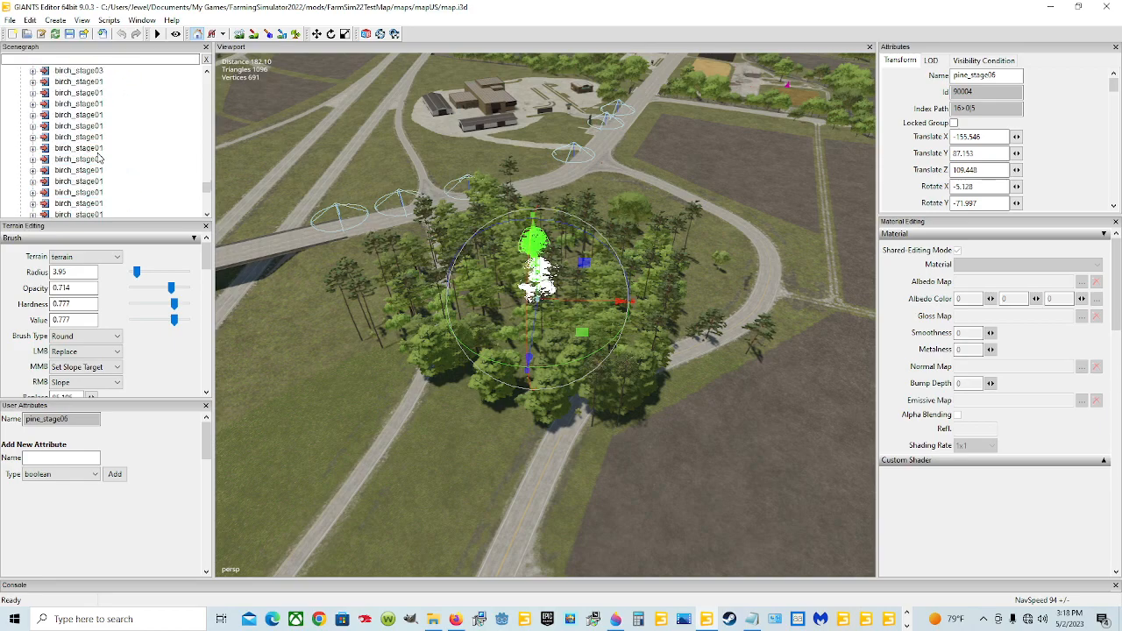
{"action": "scroll", "coordinate": [100, 157], "scroll_direction": "down", "scroll_amount": 5}
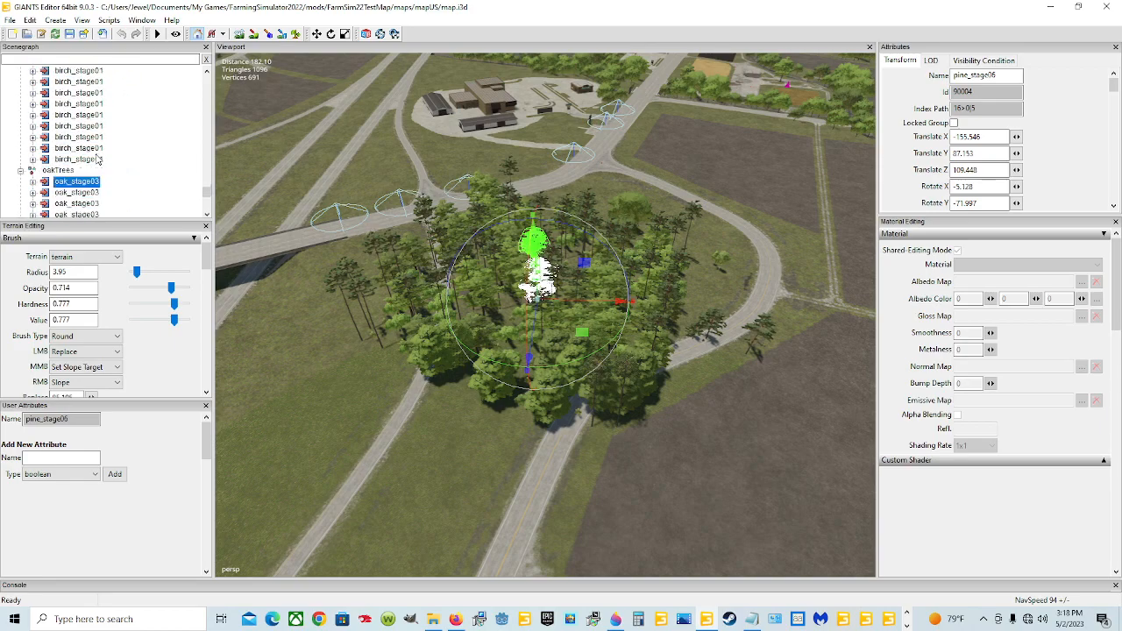
{"action": "scroll", "coordinate": [98, 160], "scroll_direction": "down", "scroll_amount": 1}
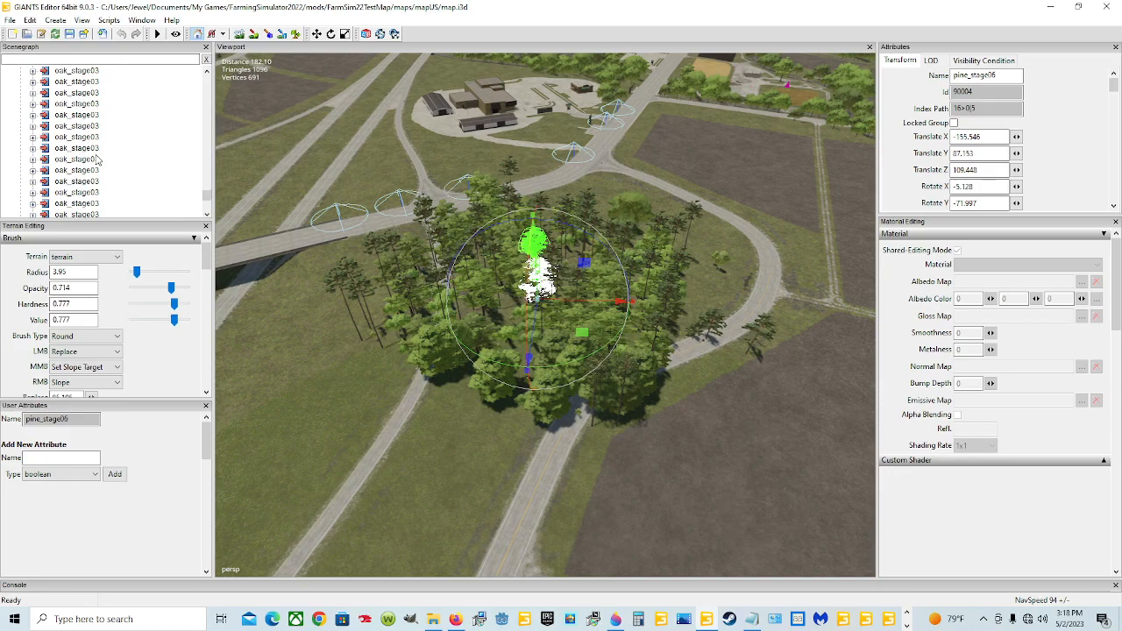
{"action": "scroll", "coordinate": [155, 188], "scroll_direction": "down", "scroll_amount": 4}
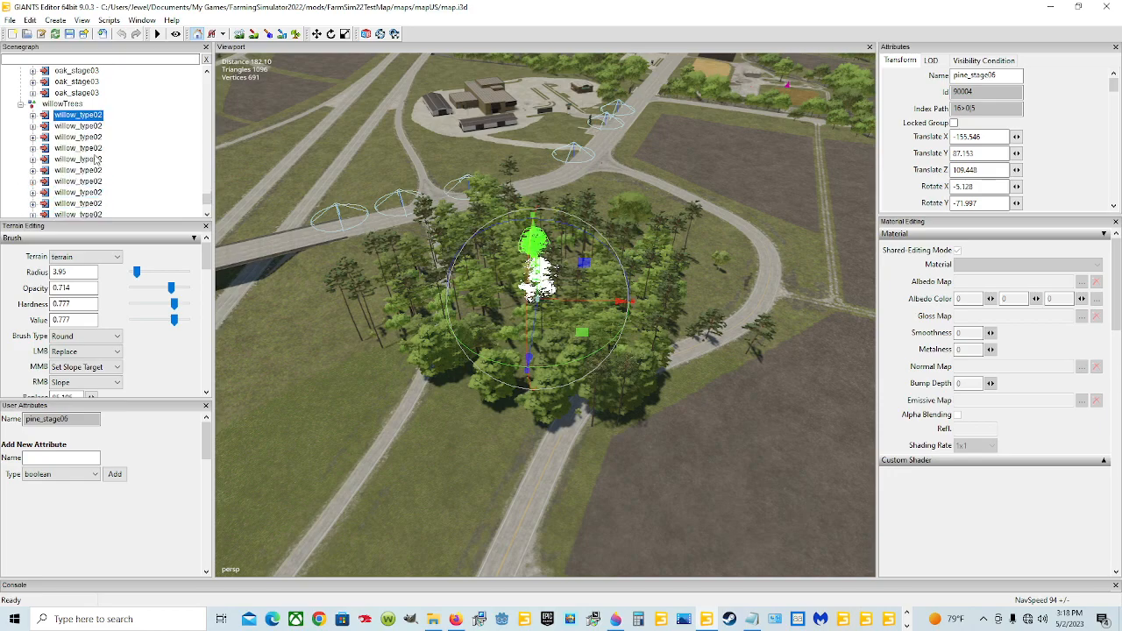
{"action": "scroll", "coordinate": [156, 188], "scroll_direction": "down", "scroll_amount": 1}
Step: Deselect the source trees and inspect the mixed forest up close, in an overview of the surrounding fields, and from the opposite side
{"action": "left_click", "coordinate": [529, 291]}
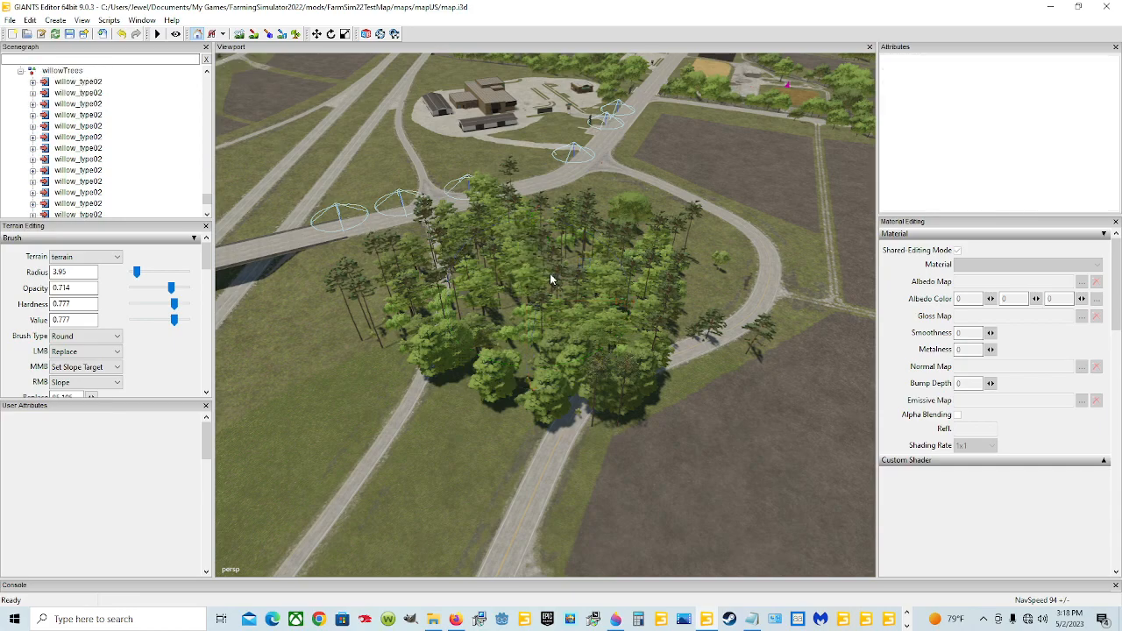
{"action": "scroll", "coordinate": [545, 278], "scroll_direction": "up", "scroll_amount": 5}
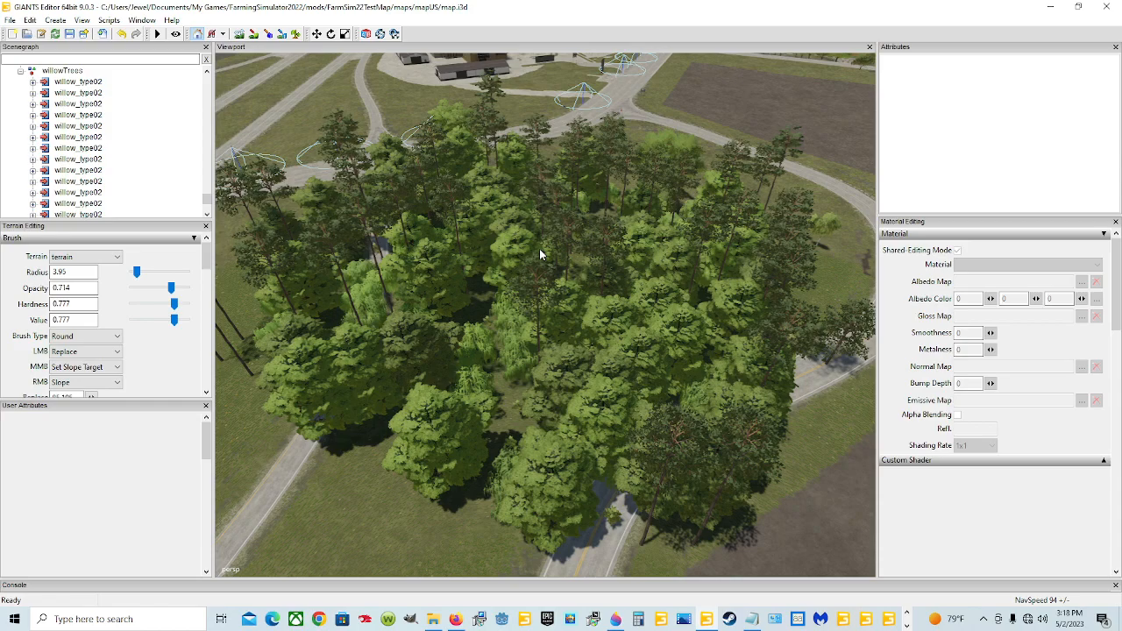
{"action": "scroll", "coordinate": [540, 254], "scroll_direction": "down", "scroll_amount": 5}
{"action": "left_click_drag", "start_coordinate": [572, 242], "coordinate": [488, 338], "text": "alt"}
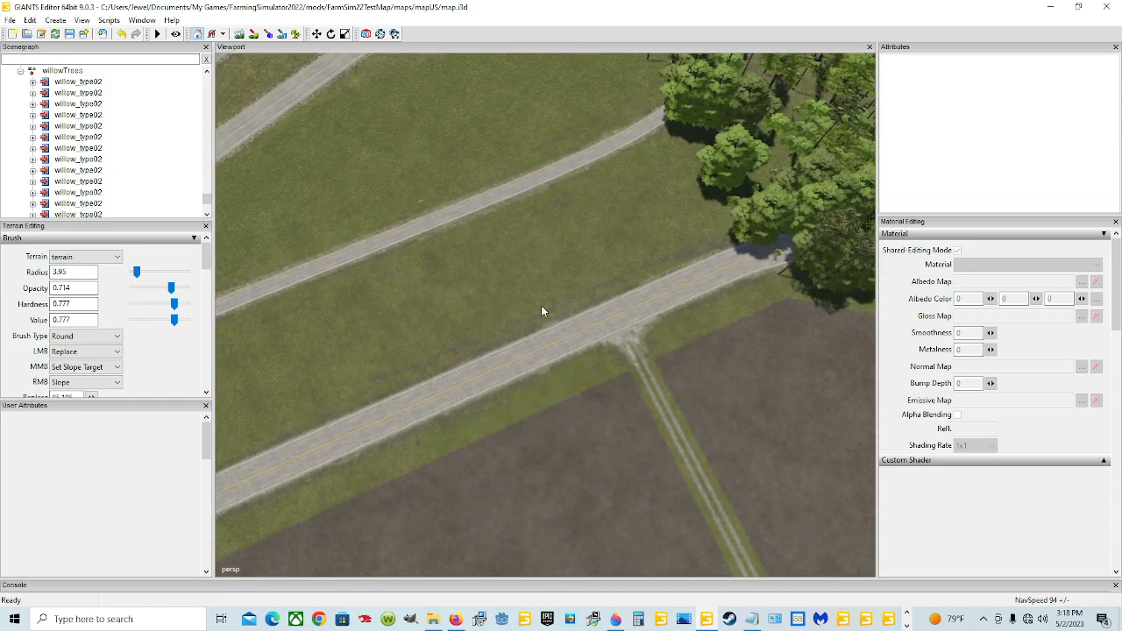
{"action": "left_click_drag", "start_coordinate": [538, 311], "coordinate": [526, 290], "text": "alt"}
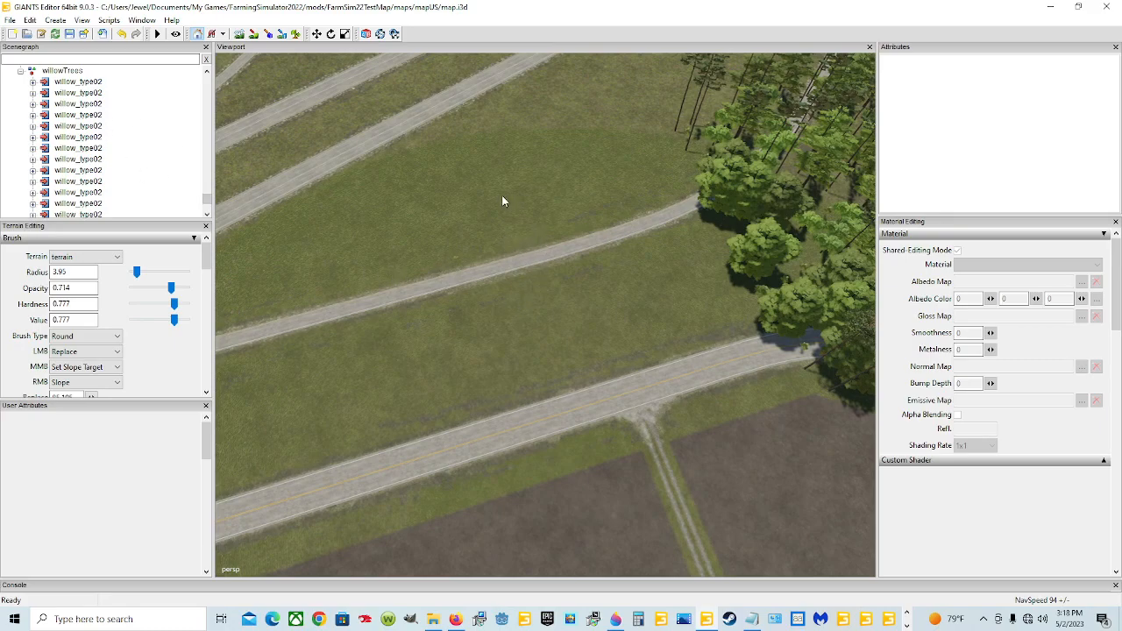
{"action": "left_click_drag", "start_coordinate": [662, 353], "coordinate": [823, 285], "text": "alt"}
{"action": "scroll", "coordinate": [525, 317], "scroll_direction": "down", "scroll_amount": 3}
{"action": "left_click_drag", "start_coordinate": [525, 317], "coordinate": [417, 155], "text": "alt"}
{"action": "scroll", "coordinate": [469, 355], "scroll_direction": "down", "scroll_amount": 3}
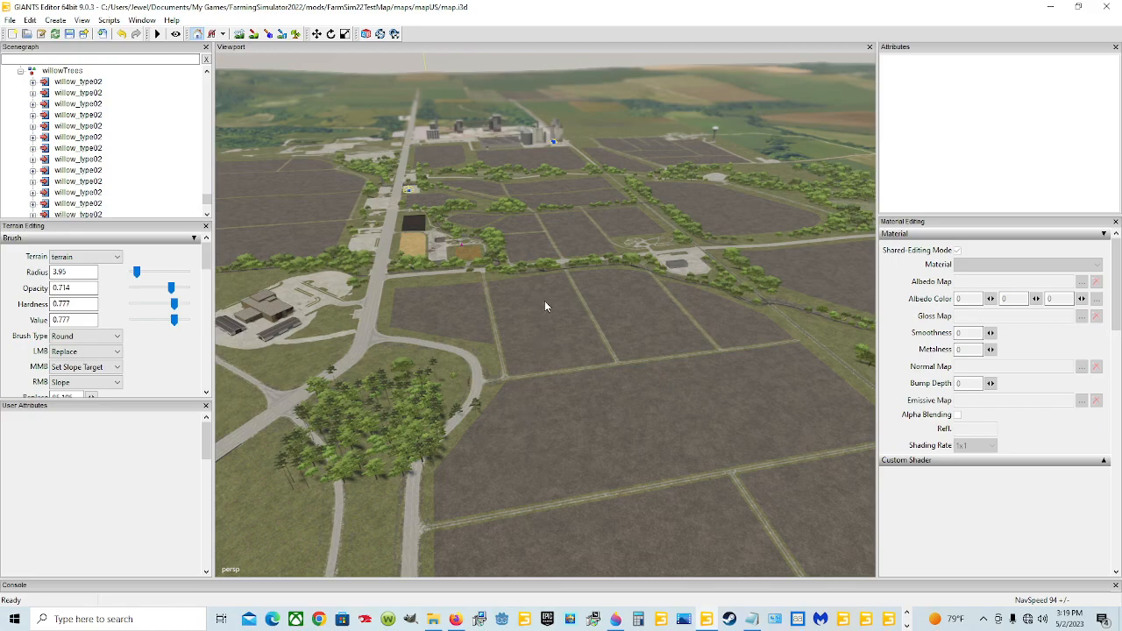
{"action": "scroll", "coordinate": [614, 430], "scroll_direction": "down", "scroll_amount": 1}
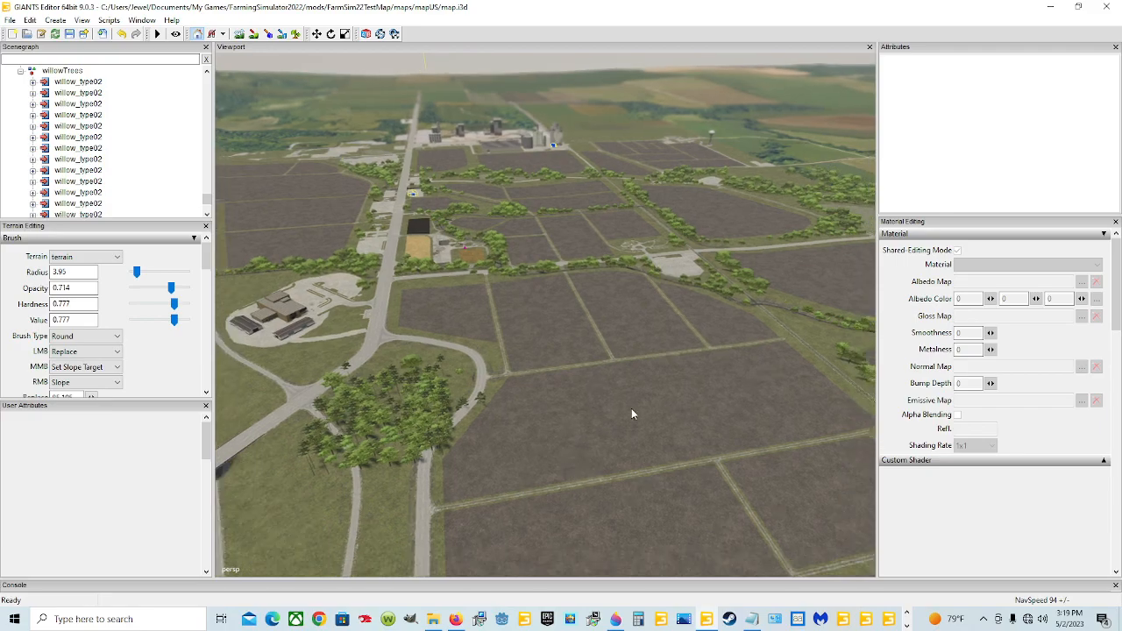
{"action": "left_click_drag", "start_coordinate": [631, 408], "coordinate": [578, 422], "text": "alt"}
{"action": "scroll", "coordinate": [570, 428], "scroll_direction": "up", "scroll_amount": 5}
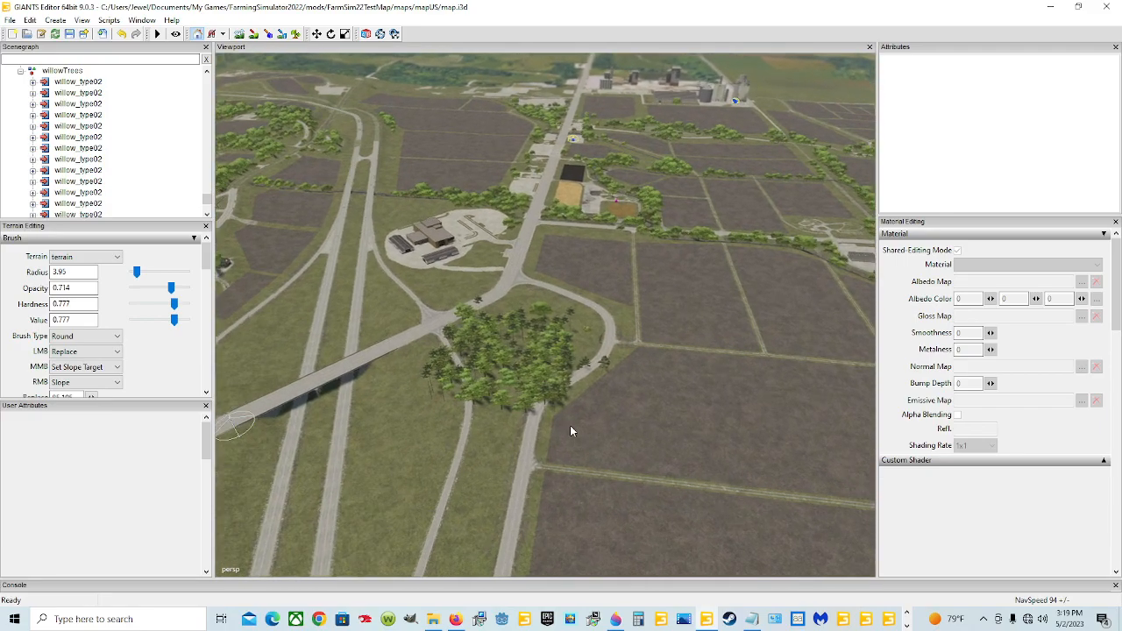
{"action": "scroll", "coordinate": [613, 443], "scroll_direction": "up", "scroll_amount": 6}
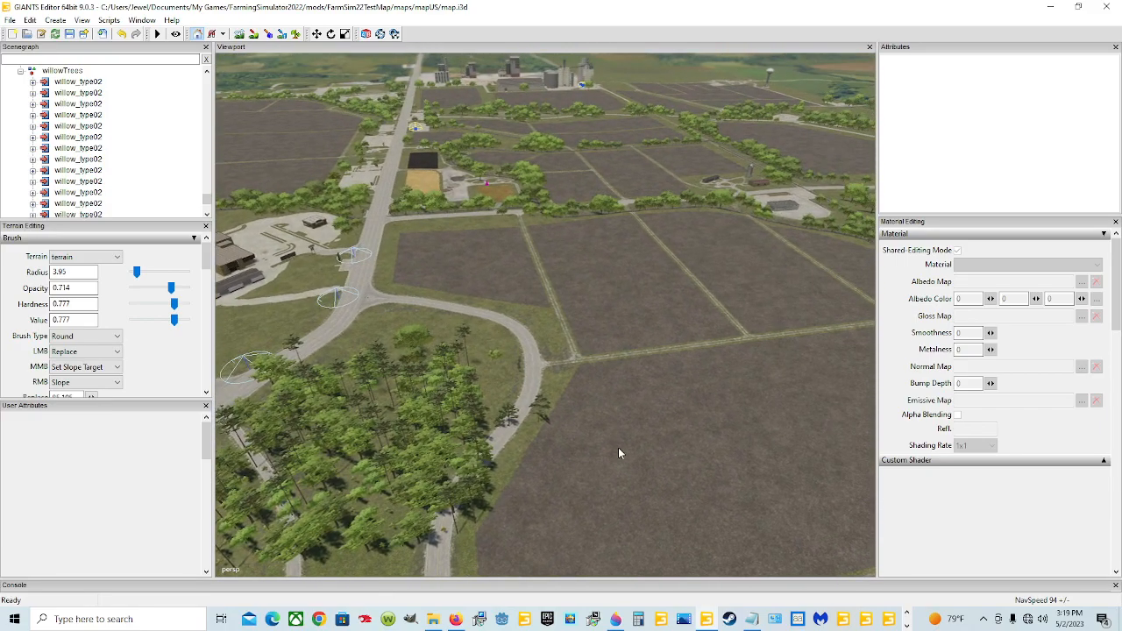
{"action": "scroll", "coordinate": [616, 448], "scroll_direction": "up", "scroll_amount": 2}
{"action": "left_click_drag", "start_coordinate": [616, 446], "coordinate": [400, 430], "text": "alt"}
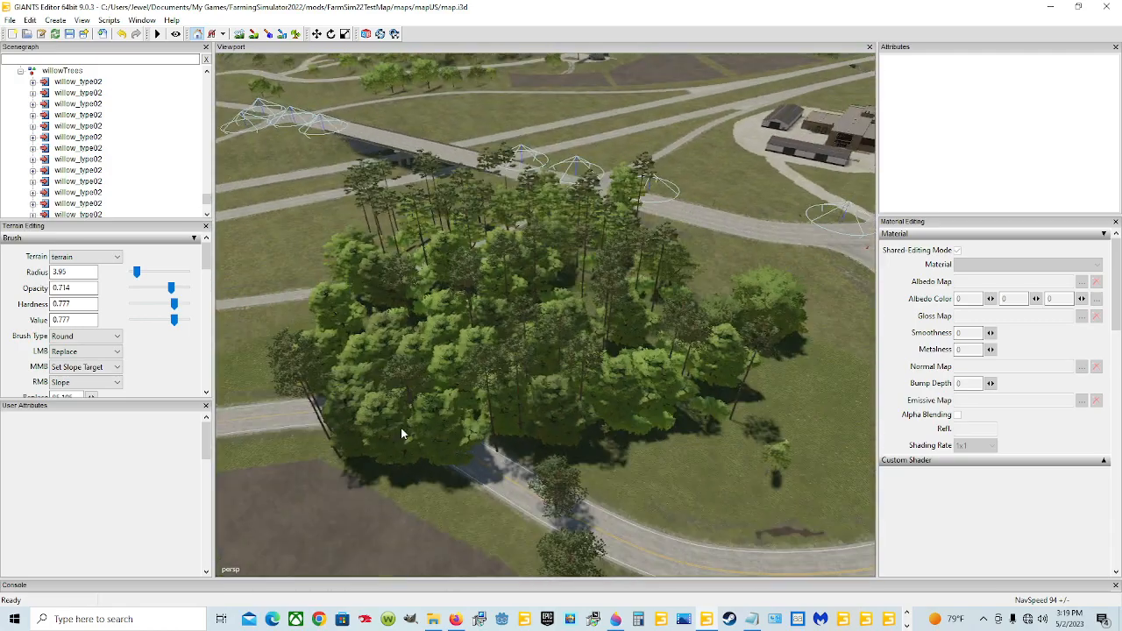
{"action": "scroll", "coordinate": [414, 450], "scroll_direction": "down", "scroll_amount": 2}
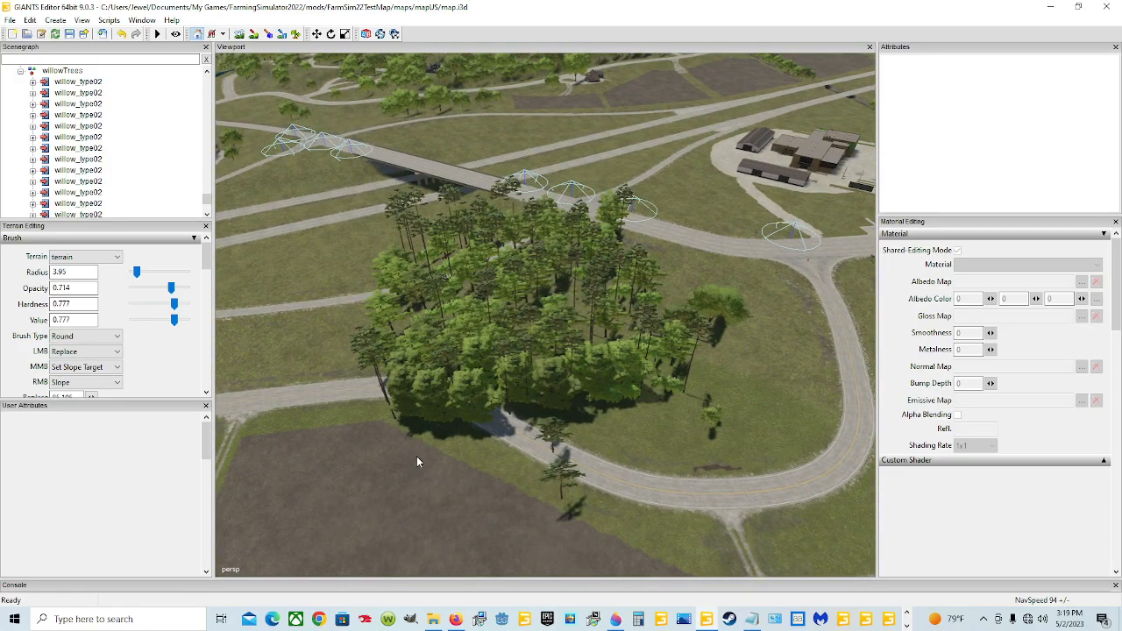